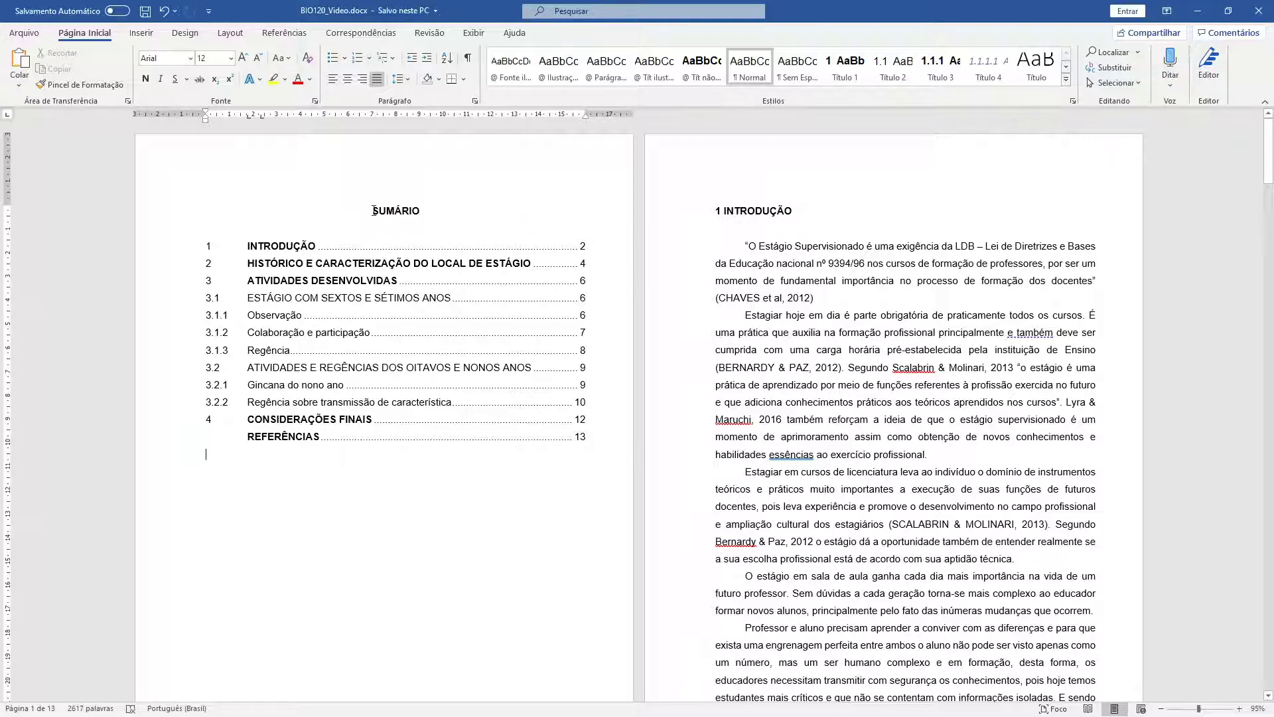
- Select and deselect the table of contents, then browse BIO120_Estruturado.docx's cover and title pages
{"action": "left_click_drag", "start_coordinate": [367, 209], "coordinate": [552, 463]}
{"action": "left_click", "coordinate": [519, 447]}
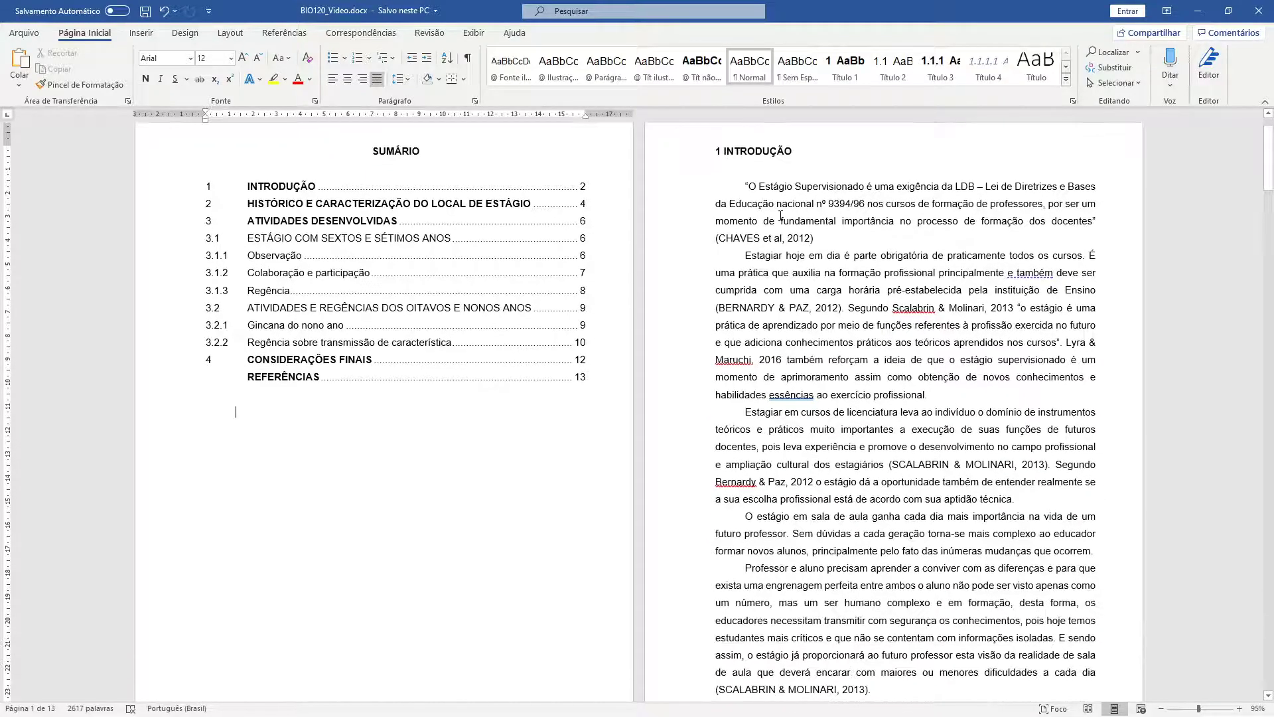
{"action": "scroll", "coordinate": [717, 323], "scroll_direction": "down", "scroll_amount": 6}
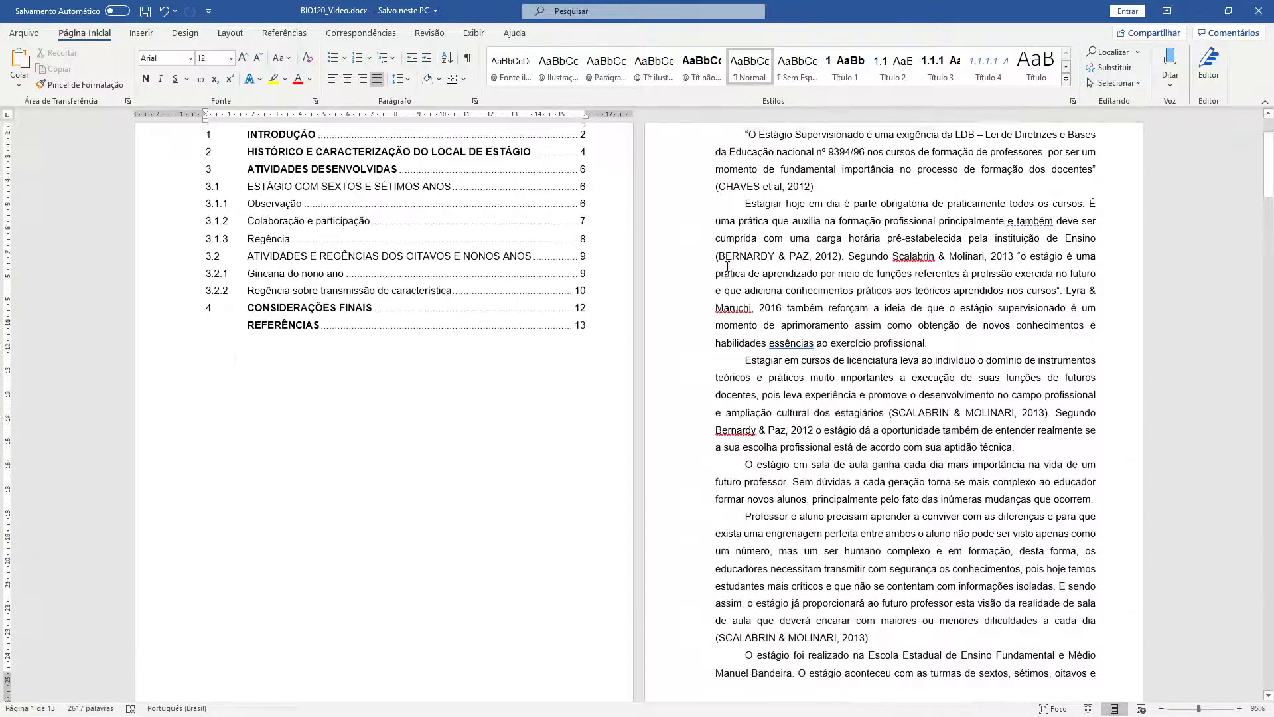
{"action": "scroll", "coordinate": [718, 323], "scroll_direction": "down", "scroll_amount": 20}
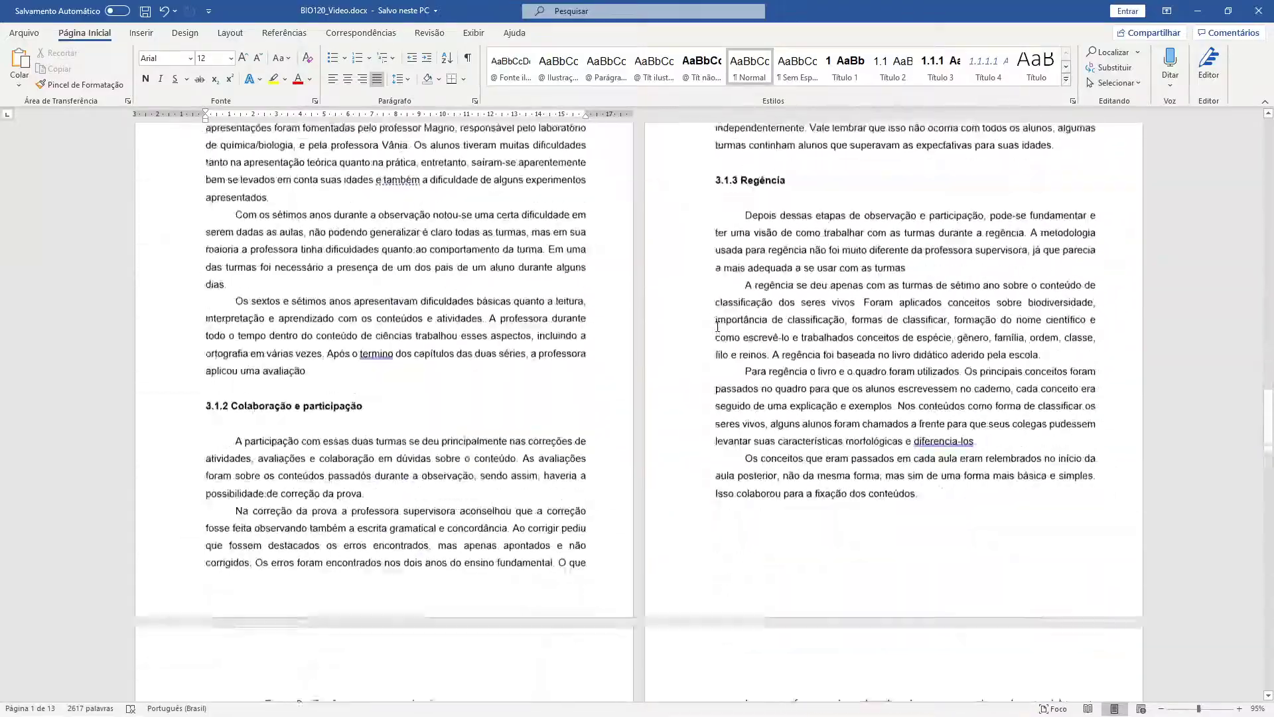
{"action": "scroll", "coordinate": [717, 327], "scroll_direction": "down", "scroll_amount": 6}
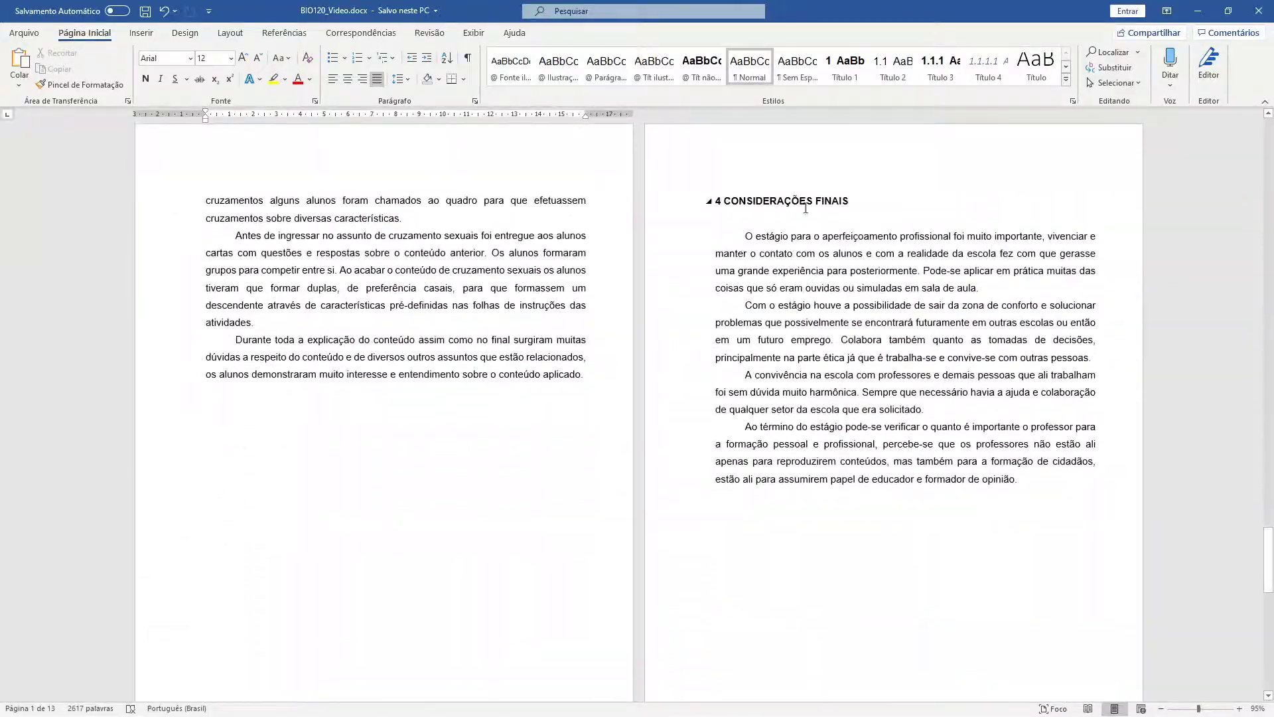
{"action": "scroll", "coordinate": [835, 217], "scroll_direction": "up", "scroll_amount": 20}
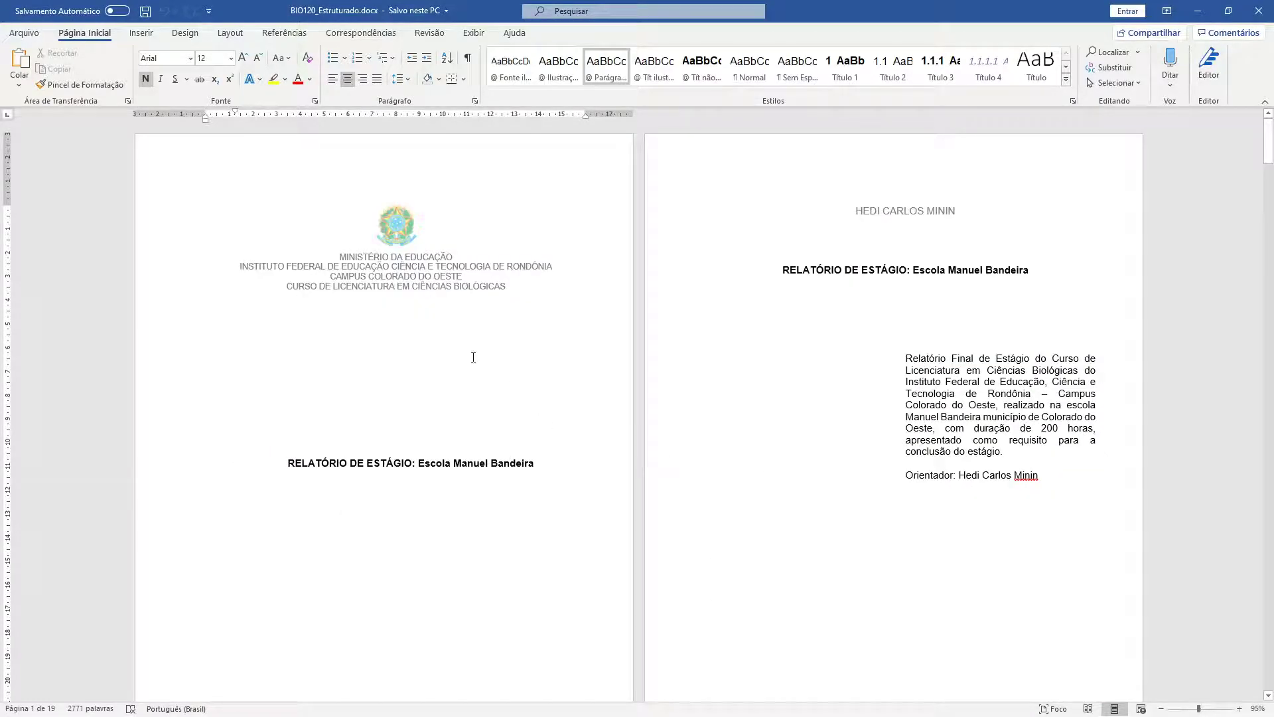
{"action": "scroll", "coordinate": [473, 357], "scroll_direction": "down", "scroll_amount": 2, "text": "ctrl"}
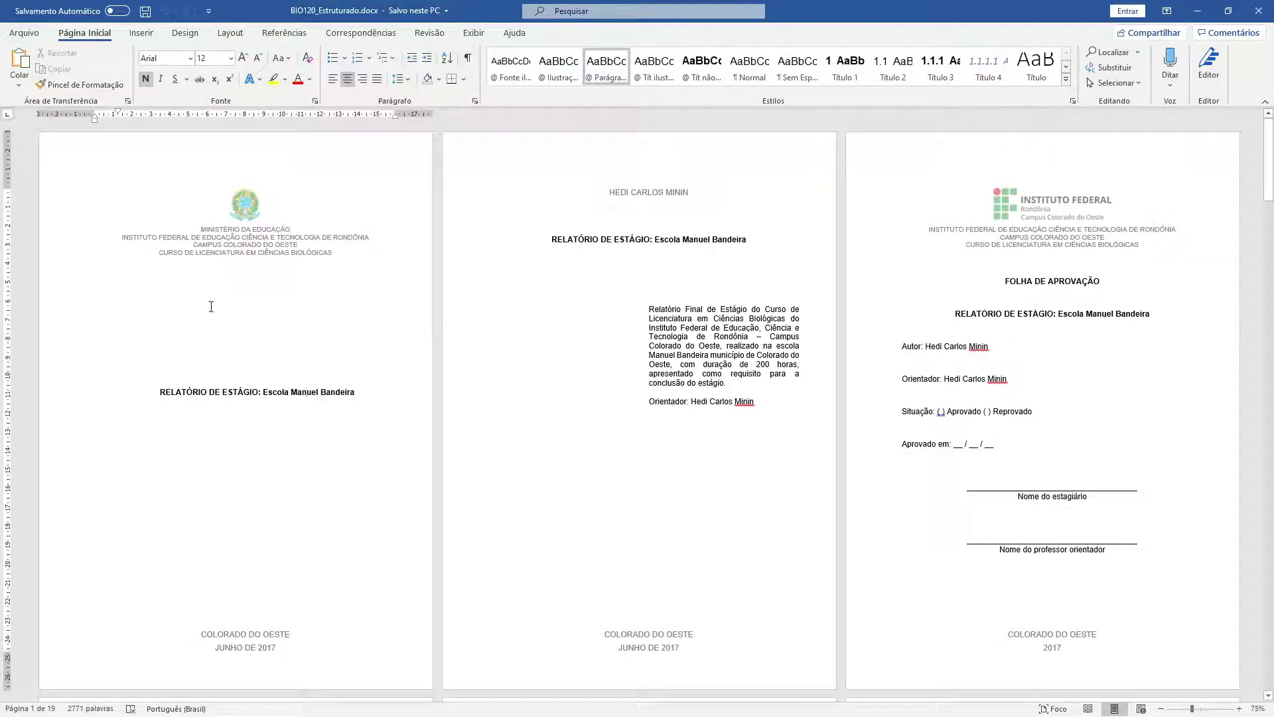
{"action": "scroll", "coordinate": [1036, 339], "scroll_direction": "down", "scroll_amount": 3}
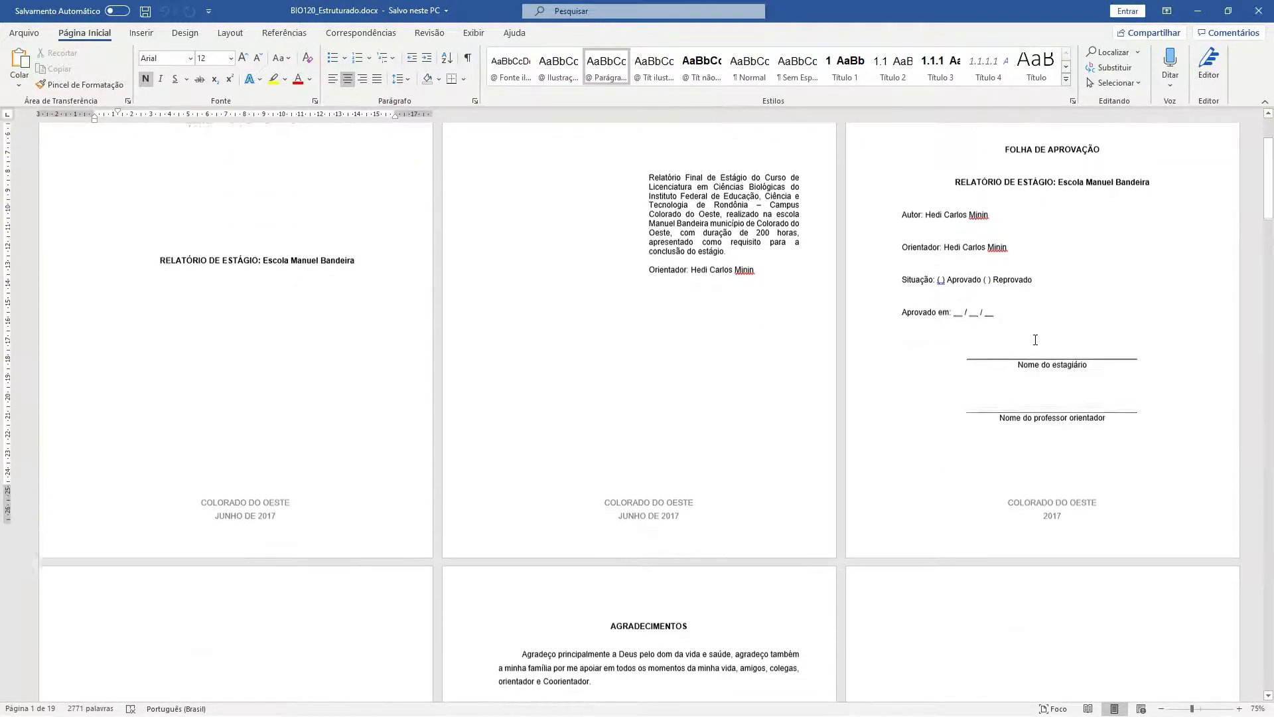
{"action": "scroll", "coordinate": [1034, 342], "scroll_direction": "down", "scroll_amount": 10}
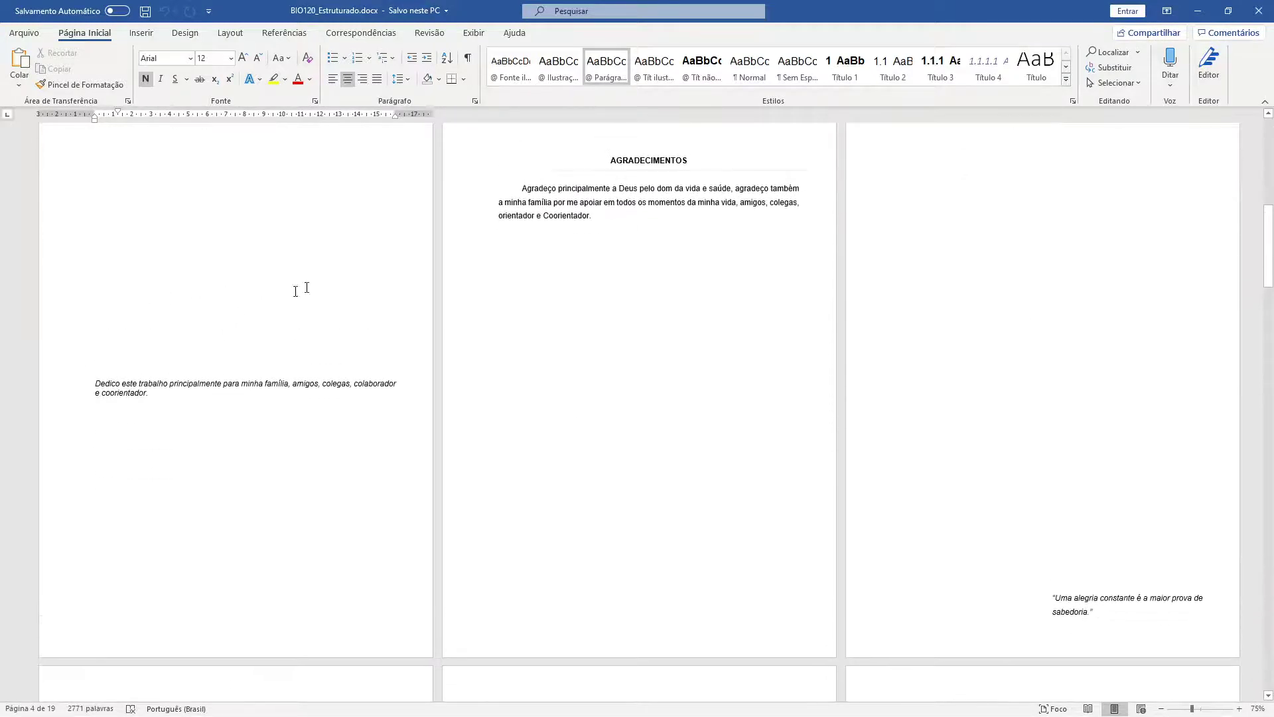
{"action": "scroll", "coordinate": [296, 291], "scroll_direction": "up", "scroll_amount": 1}
{"action": "scroll", "coordinate": [870, 333], "scroll_direction": "down", "scroll_amount": 5}
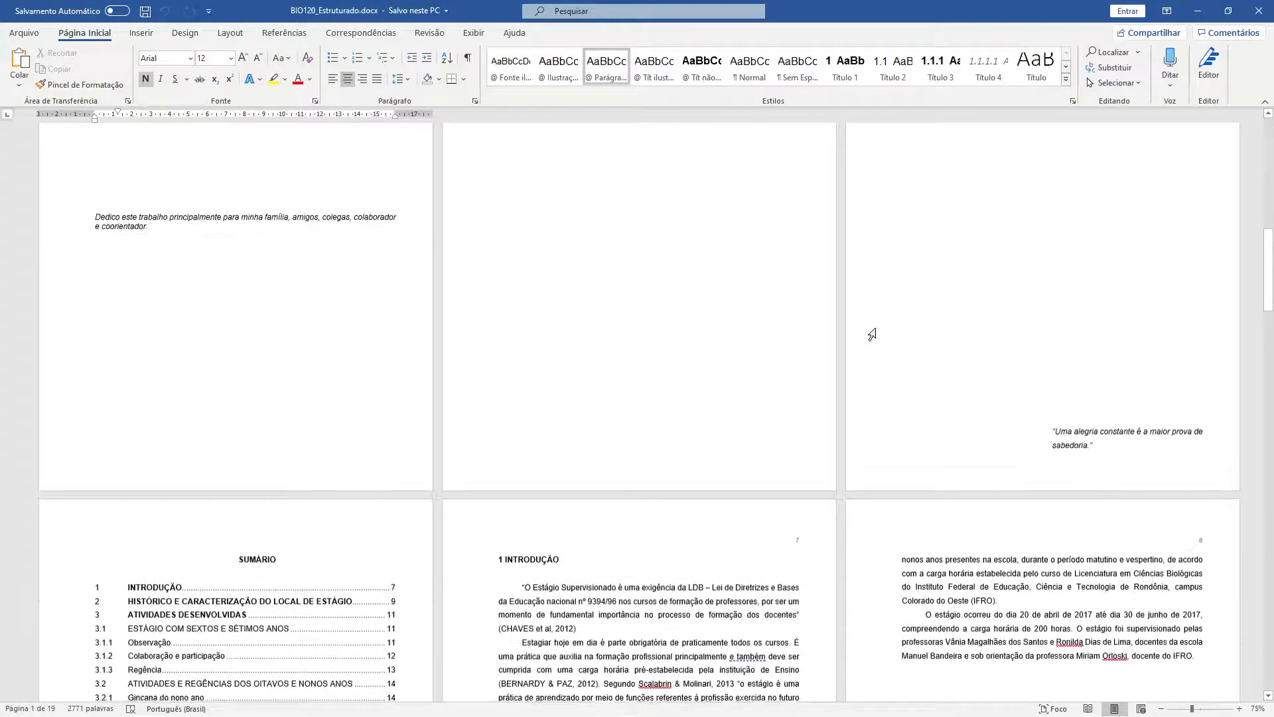
{"action": "scroll", "coordinate": [871, 334], "scroll_direction": "down", "scroll_amount": 2}
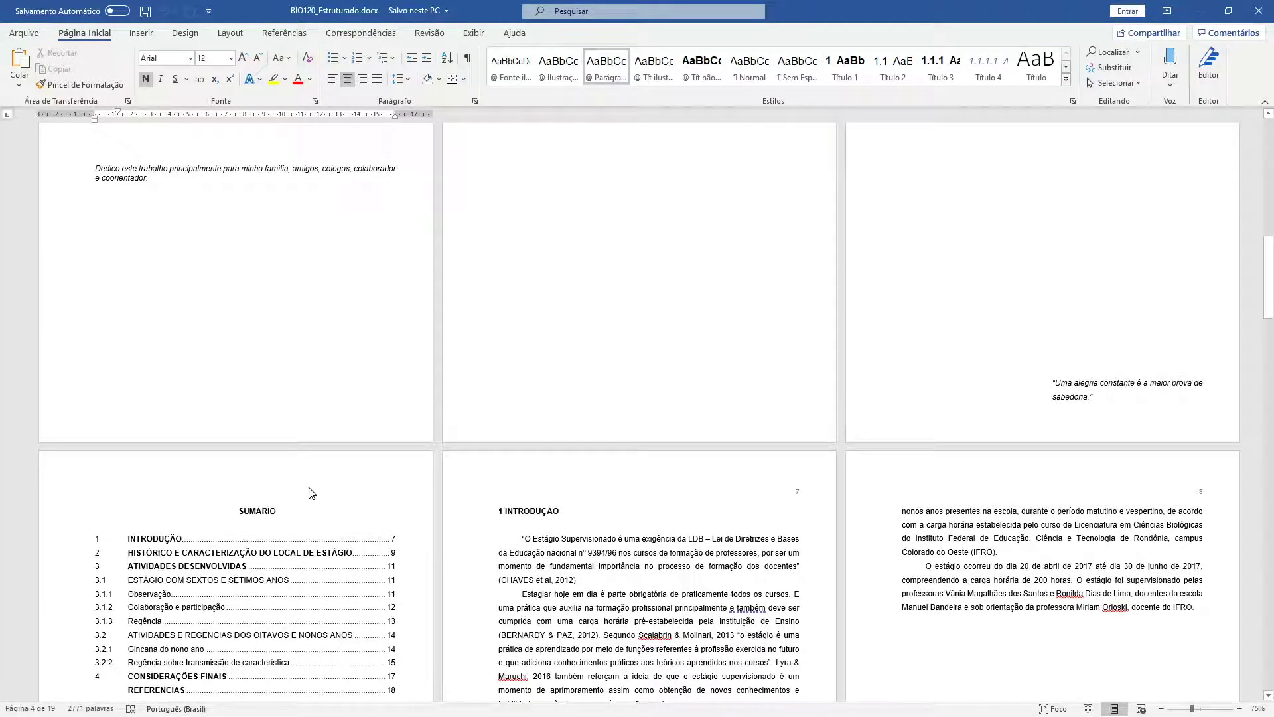
{"action": "scroll", "coordinate": [306, 458], "scroll_direction": "up", "scroll_amount": 15}
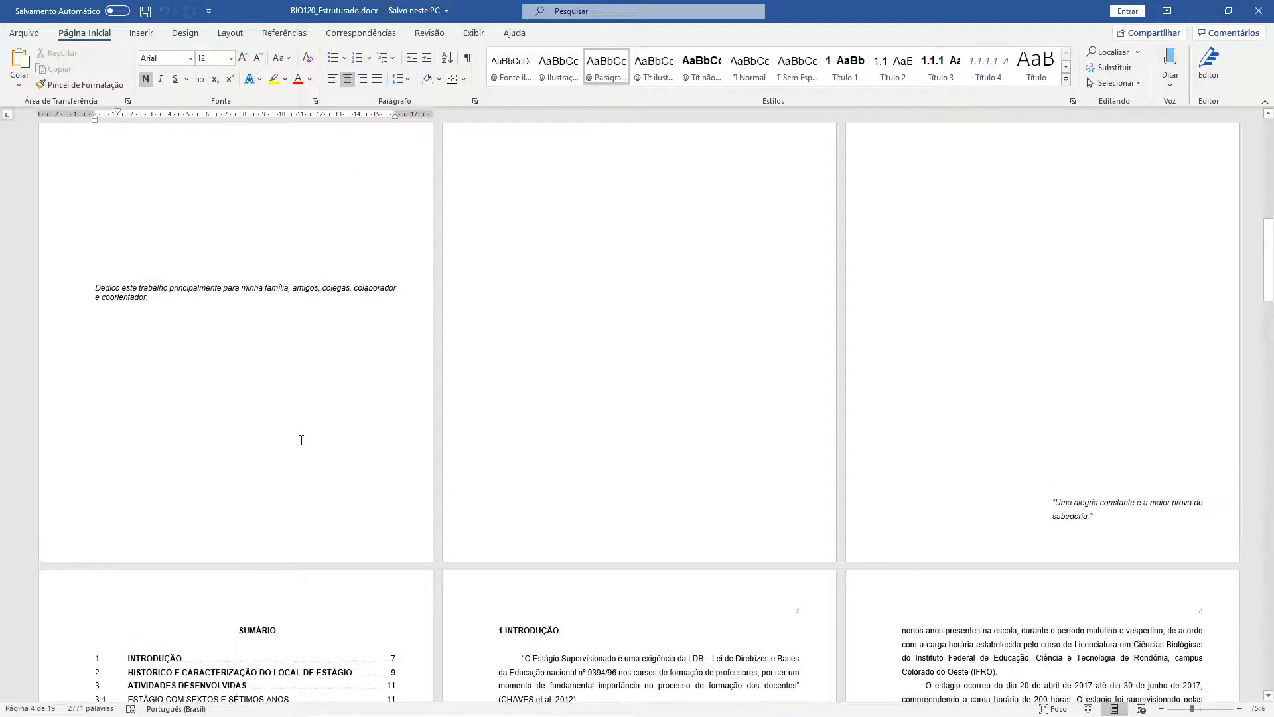
{"action": "scroll", "coordinate": [301, 440], "scroll_direction": "up", "scroll_amount": 5}
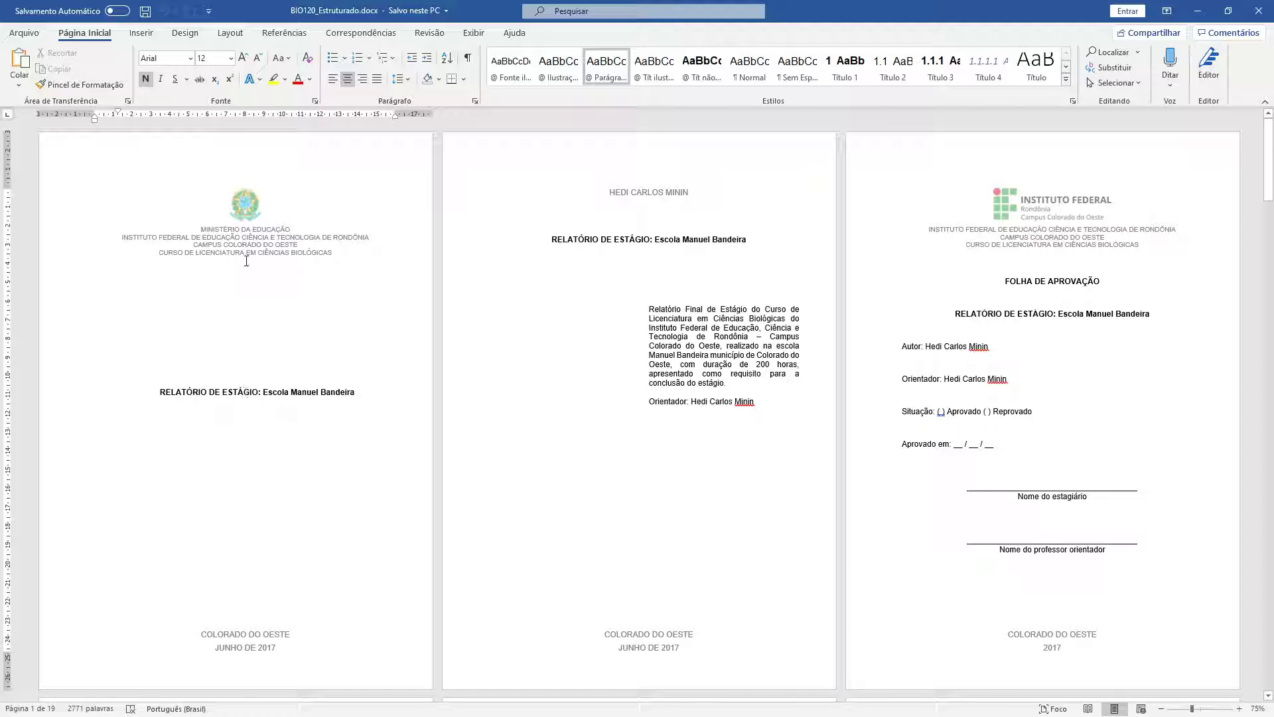
{"action": "scroll", "coordinate": [260, 255], "scroll_direction": "up", "scroll_amount": 3, "text": "ctrl"}
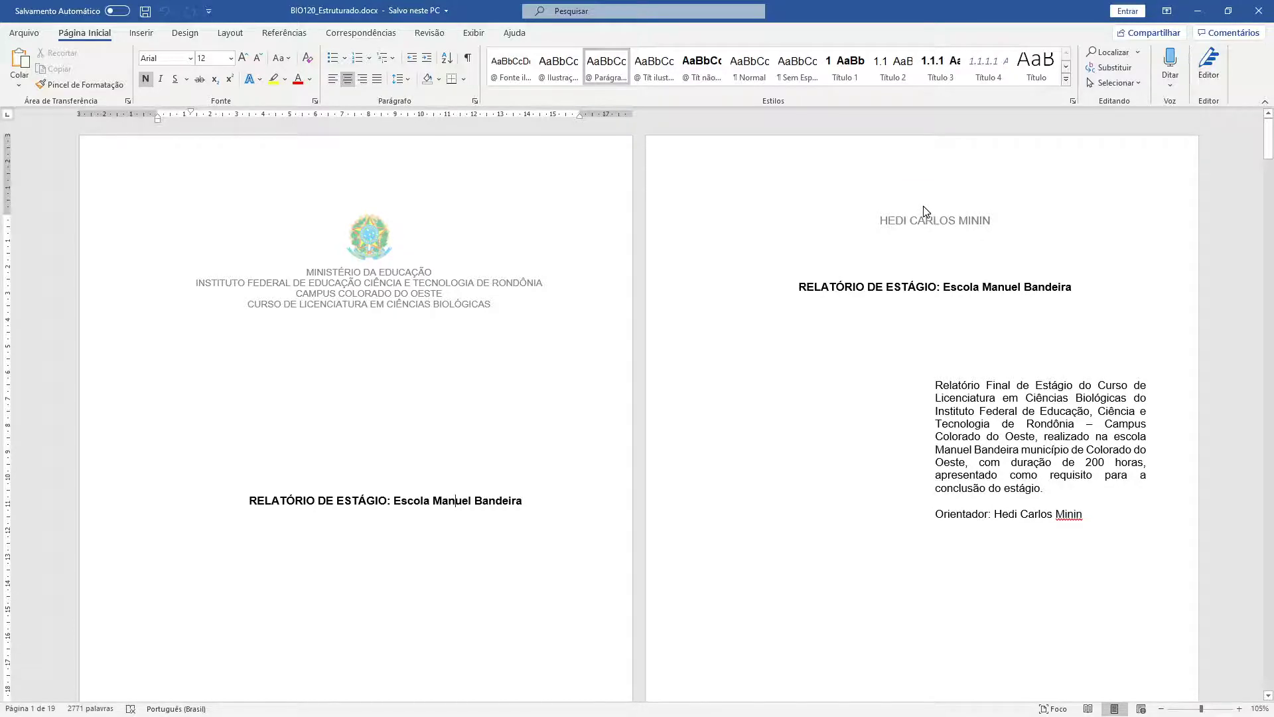
{"action": "scroll", "coordinate": [926, 211], "scroll_direction": "down", "scroll_amount": 6}
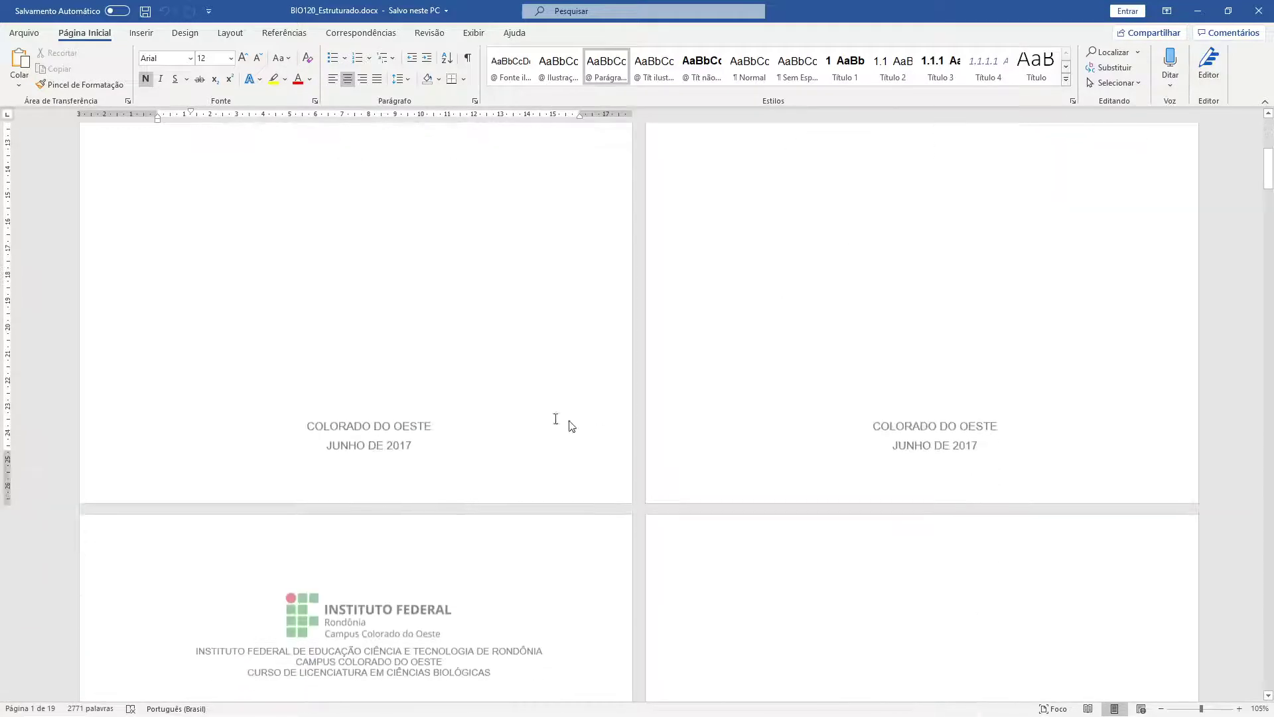
{"action": "scroll", "coordinate": [867, 418], "scroll_direction": "down", "scroll_amount": 4}
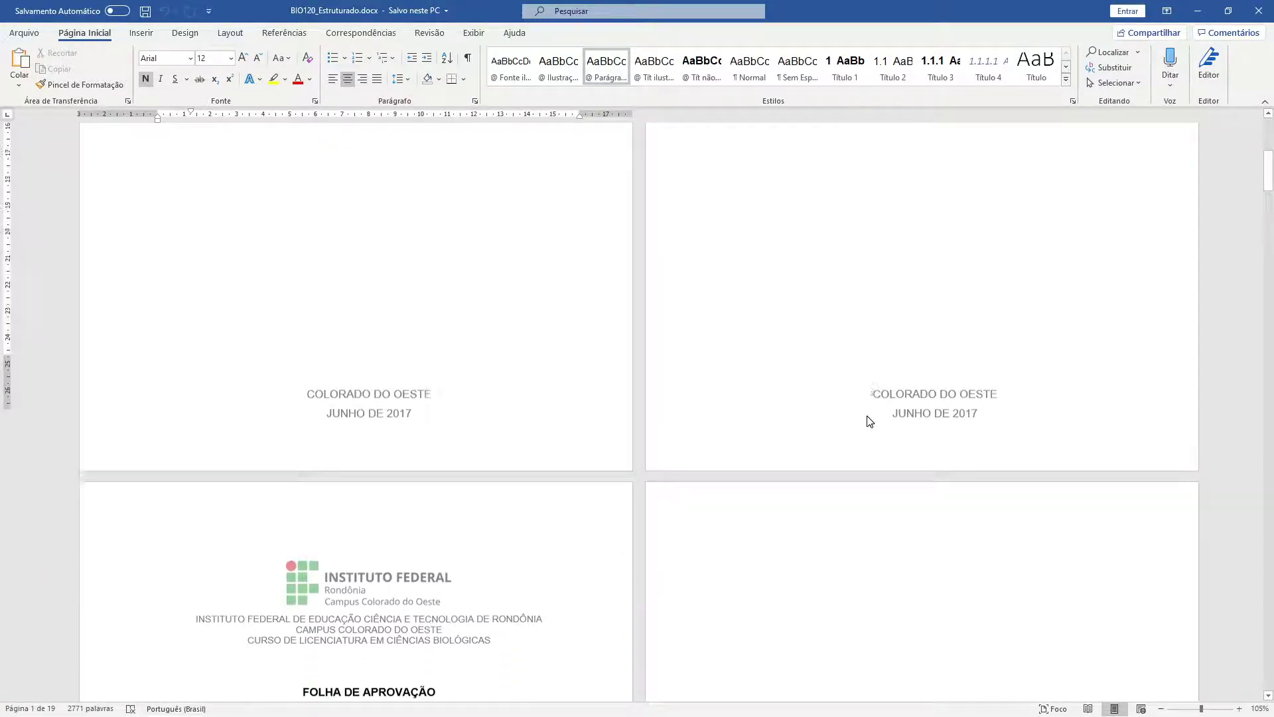
{"action": "scroll", "coordinate": [868, 416], "scroll_direction": "down", "scroll_amount": 1}
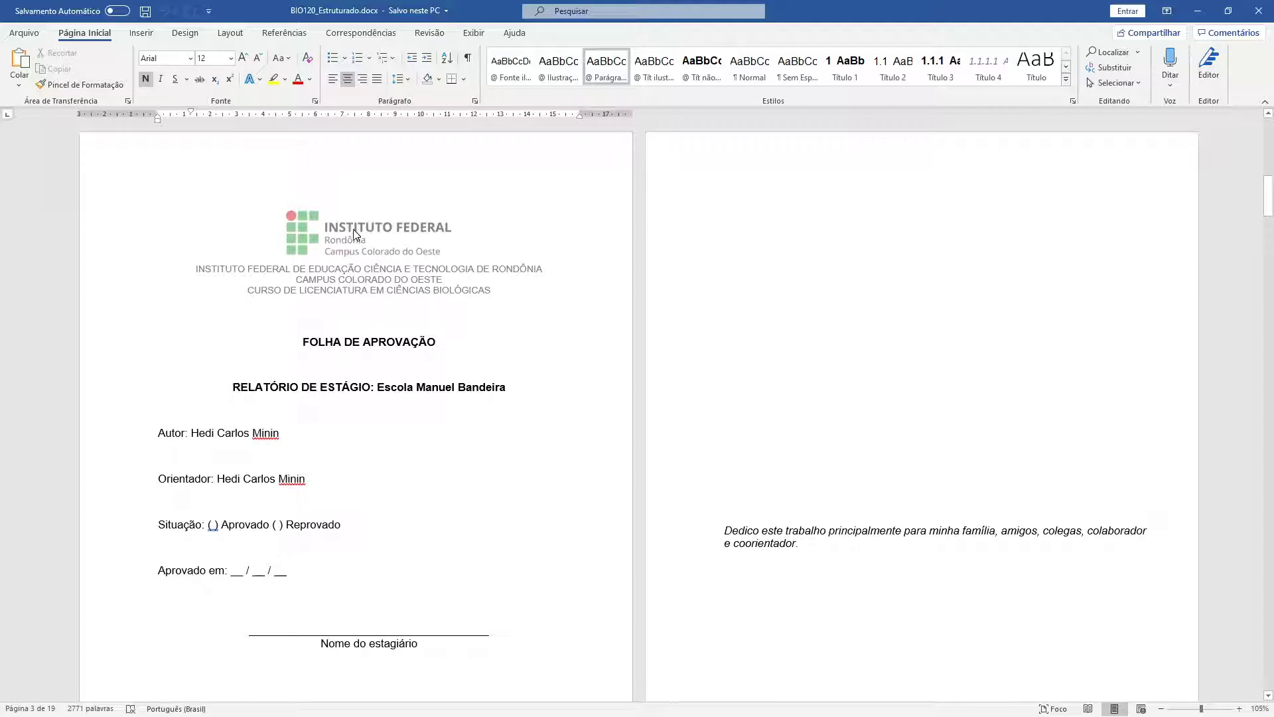
{"action": "scroll", "coordinate": [389, 237], "scroll_direction": "down", "scroll_amount": 1}
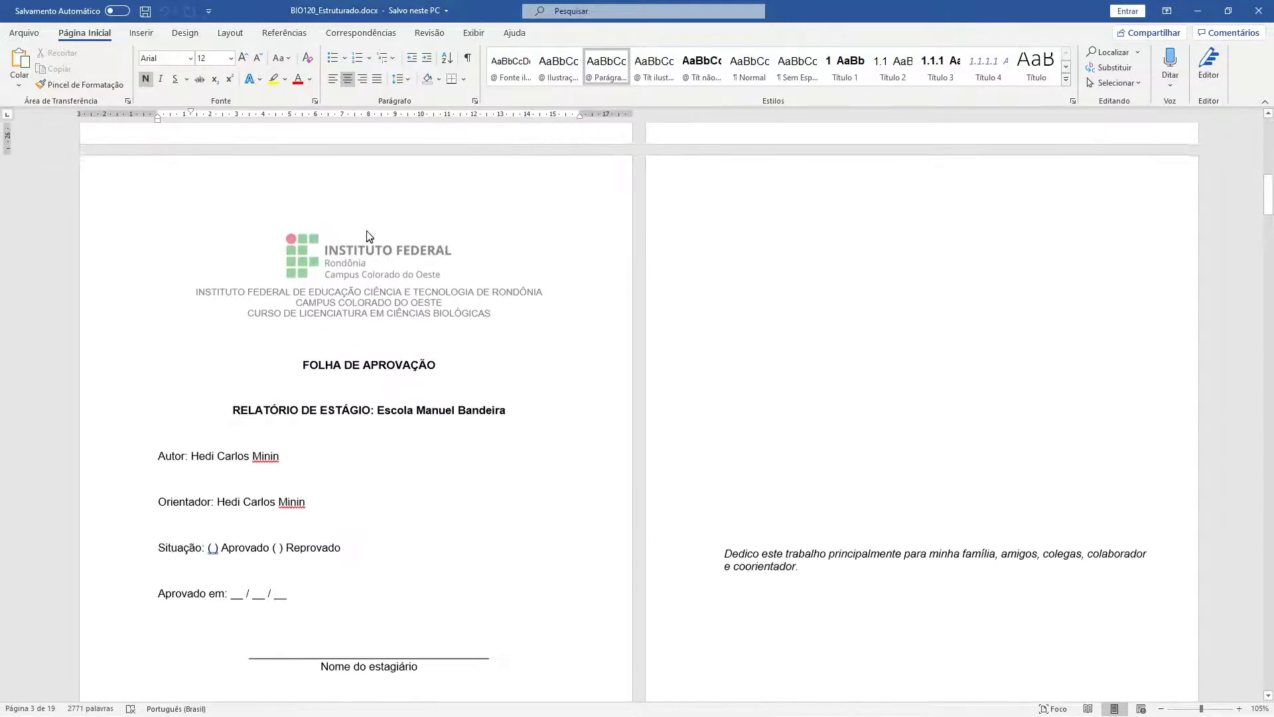
{"action": "scroll", "coordinate": [349, 288], "scroll_direction": "up", "scroll_amount": 1}
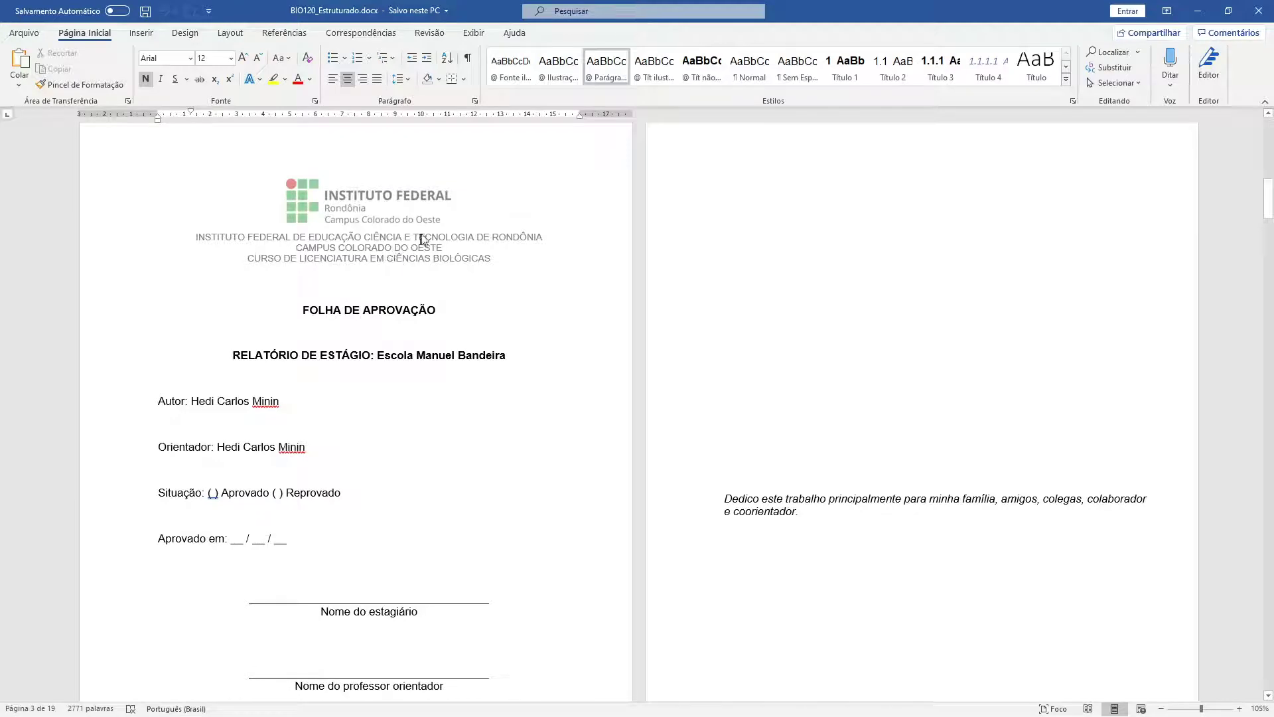
{"action": "scroll", "coordinate": [407, 252], "scroll_direction": "down", "scroll_amount": 5}
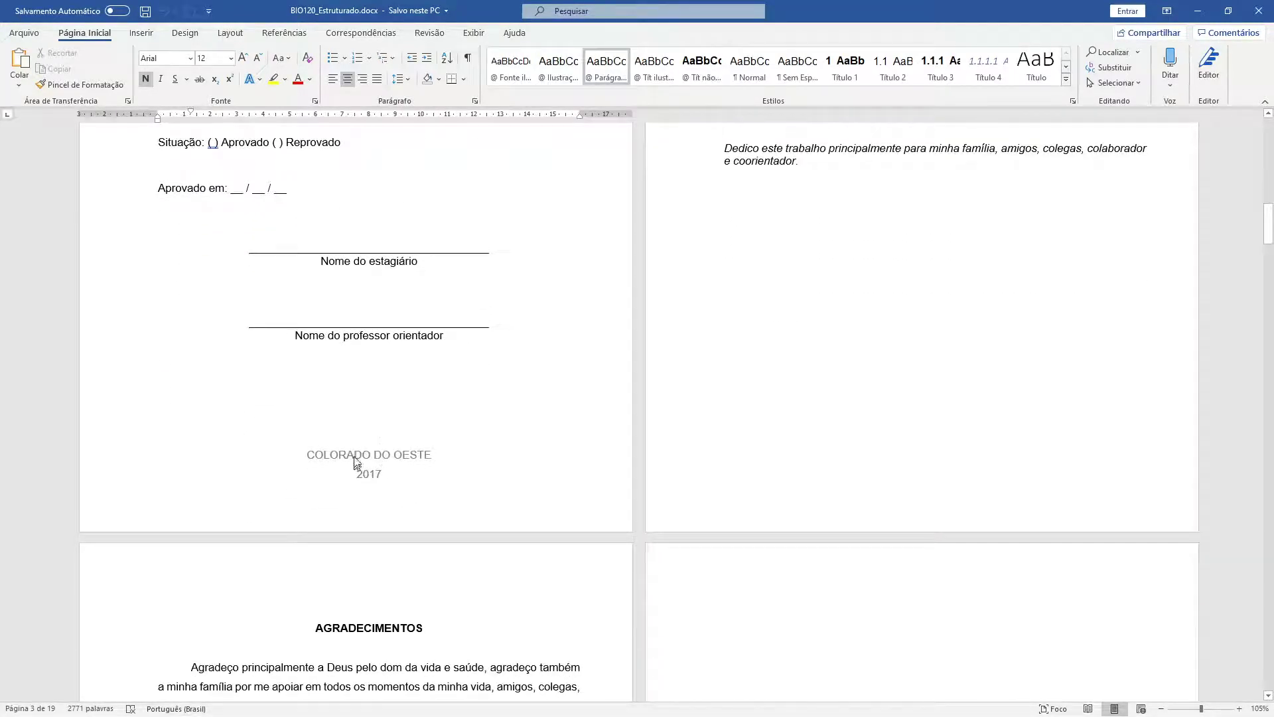
{"action": "scroll", "coordinate": [373, 471], "scroll_direction": "up", "scroll_amount": 2}
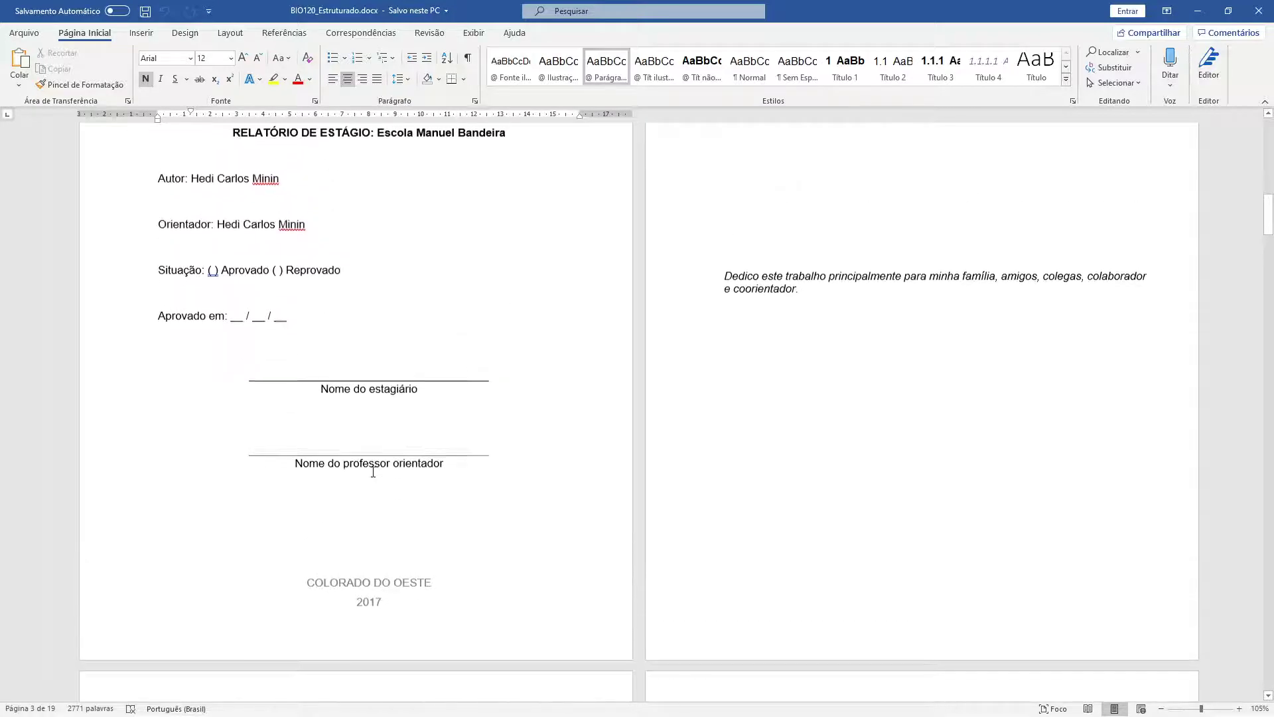
{"action": "scroll", "coordinate": [373, 471], "scroll_direction": "up", "scroll_amount": 4}
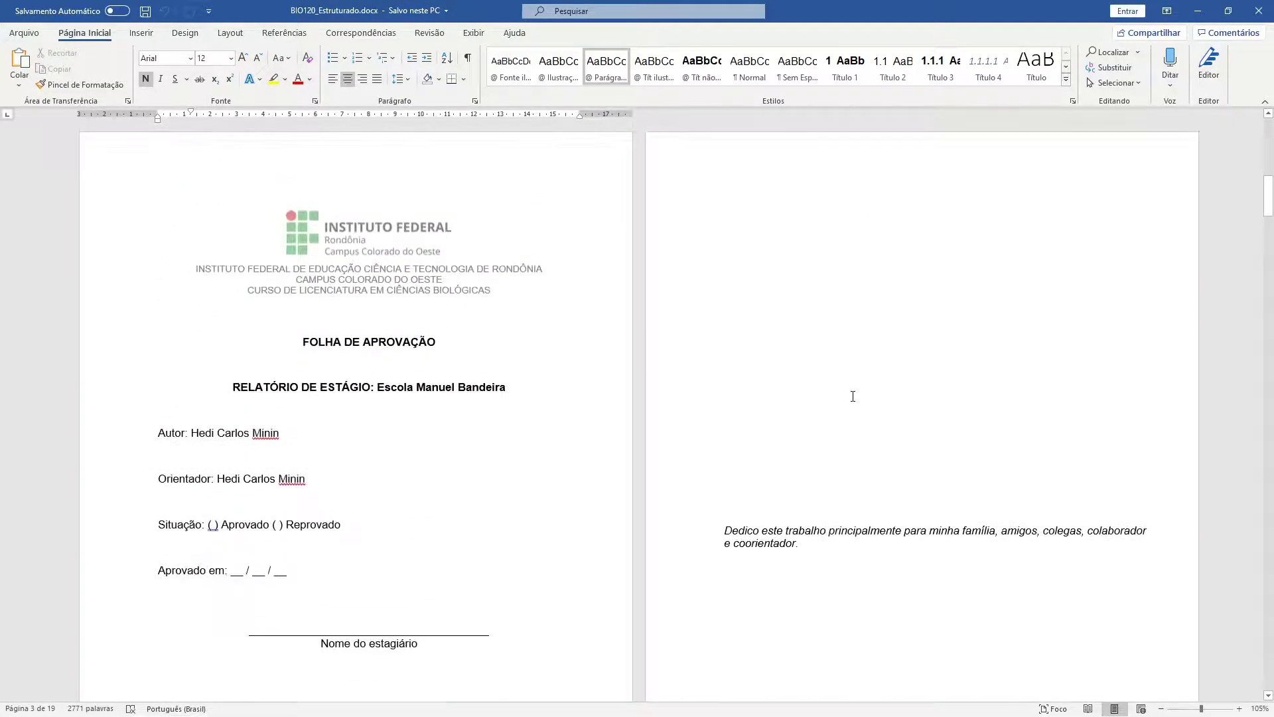
{"action": "scroll", "coordinate": [765, 357], "scroll_direction": "down", "scroll_amount": 5}
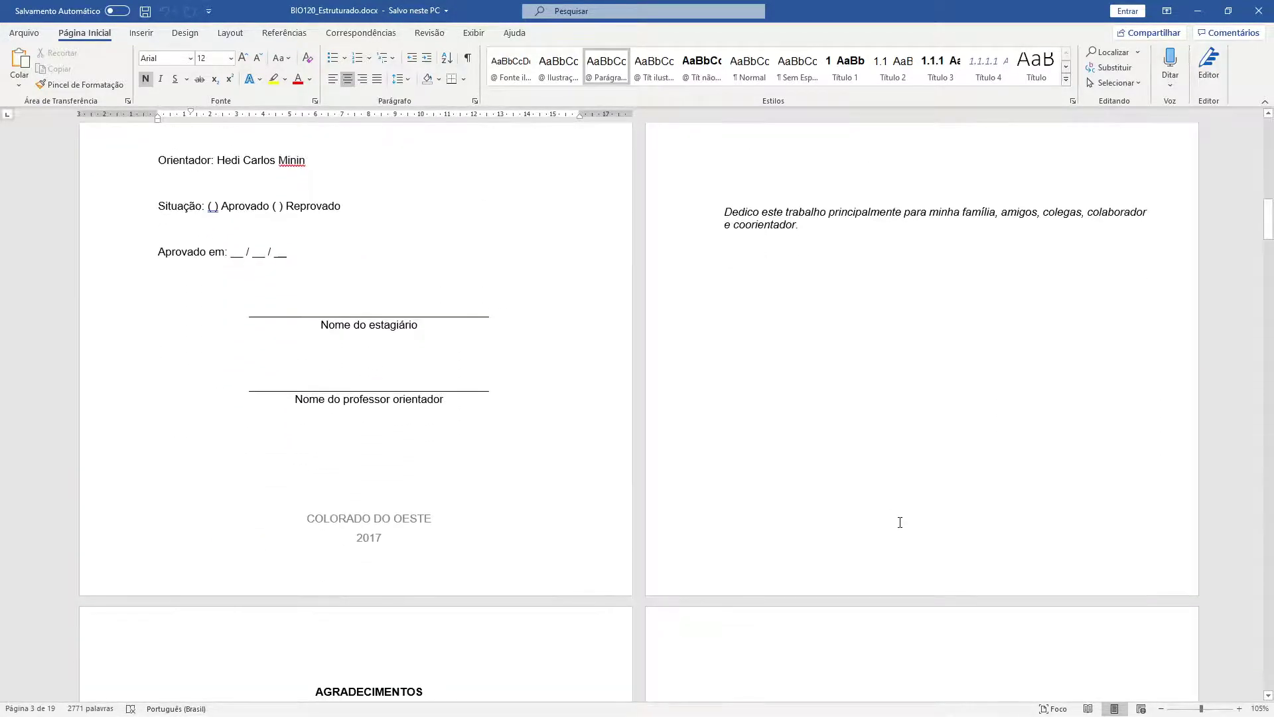
{"action": "scroll", "coordinate": [900, 523], "scroll_direction": "up", "scroll_amount": 4}
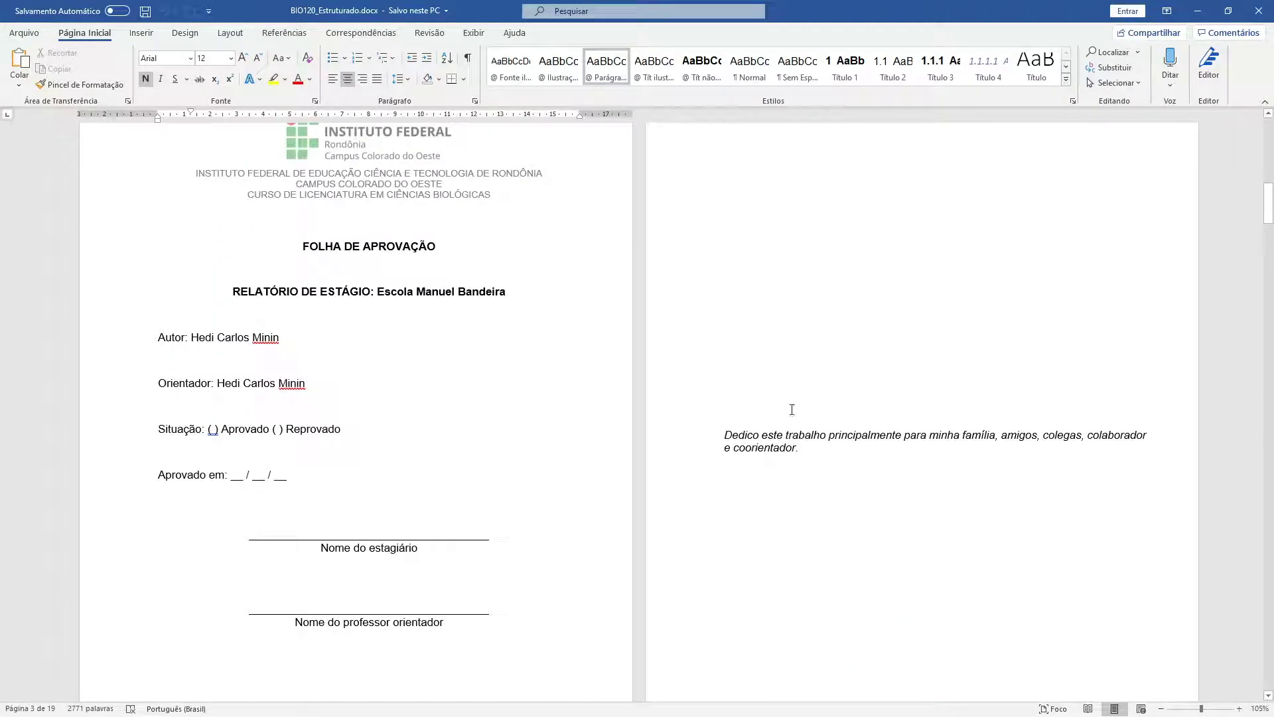
{"action": "scroll", "coordinate": [836, 484], "scroll_direction": "down", "scroll_amount": 9}
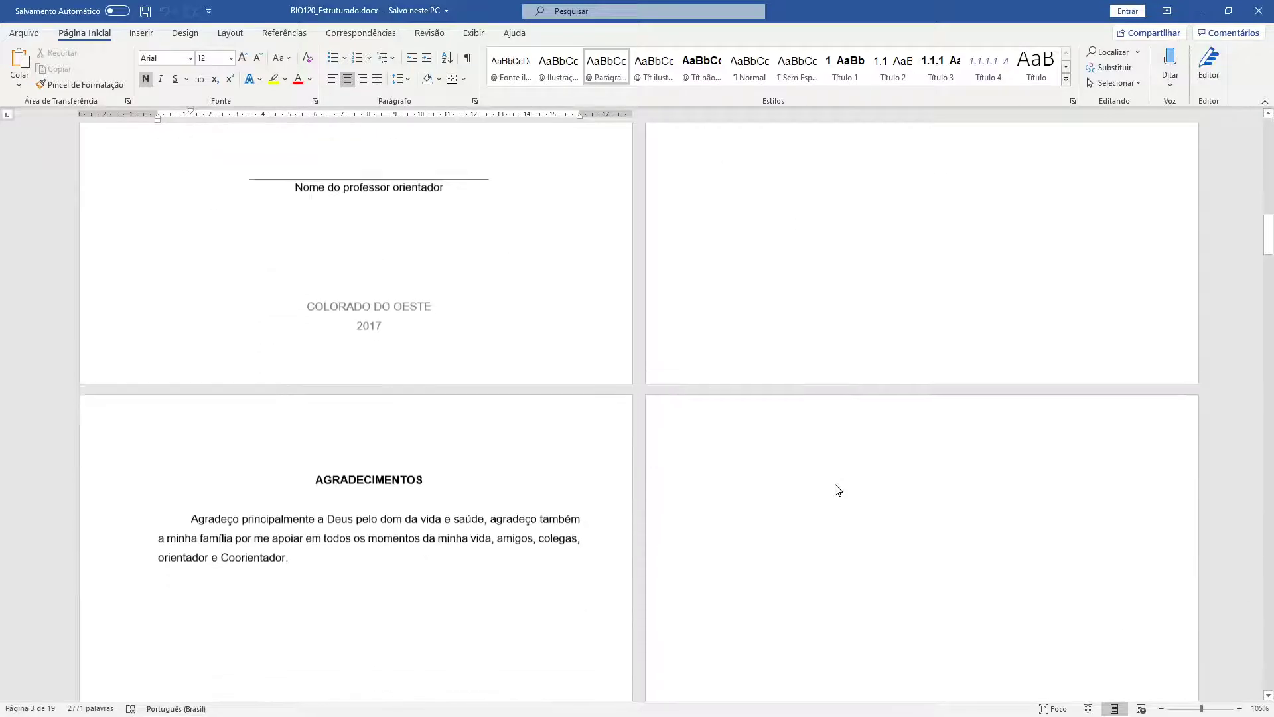
{"action": "scroll", "coordinate": [316, 372], "scroll_direction": "down", "scroll_amount": 2}
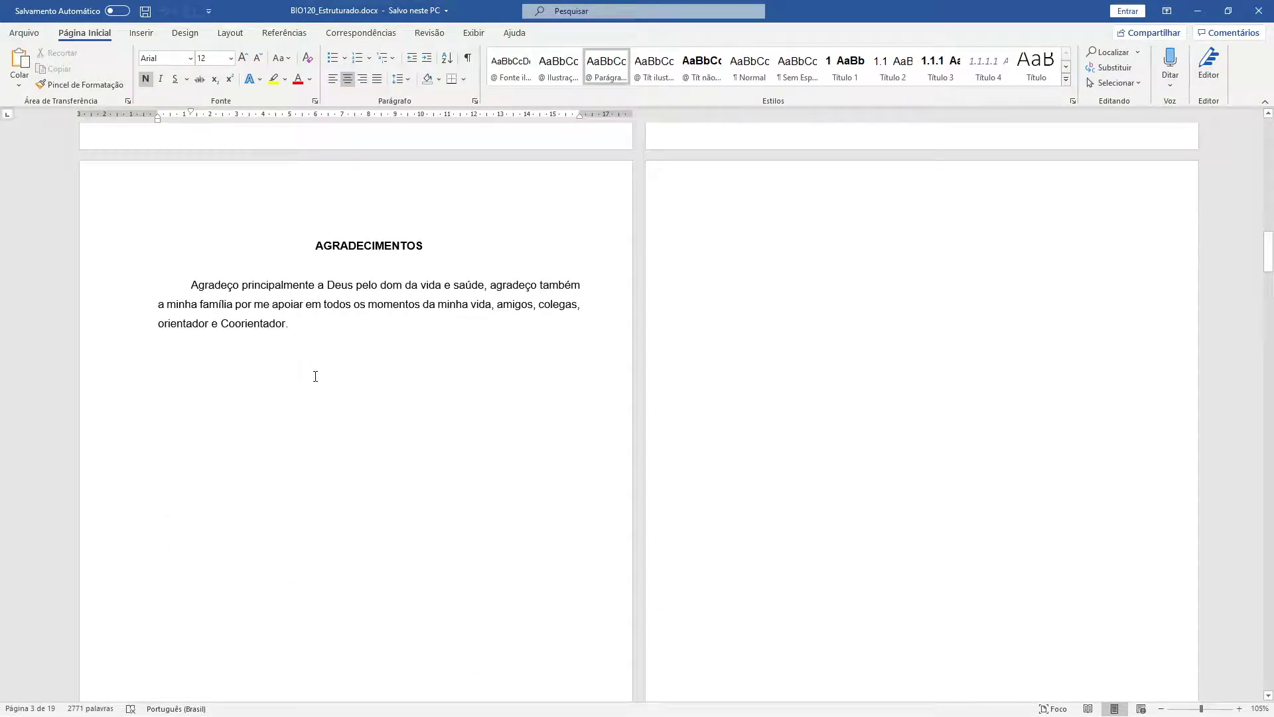
{"action": "scroll", "coordinate": [790, 449], "scroll_direction": "down", "scroll_amount": 12}
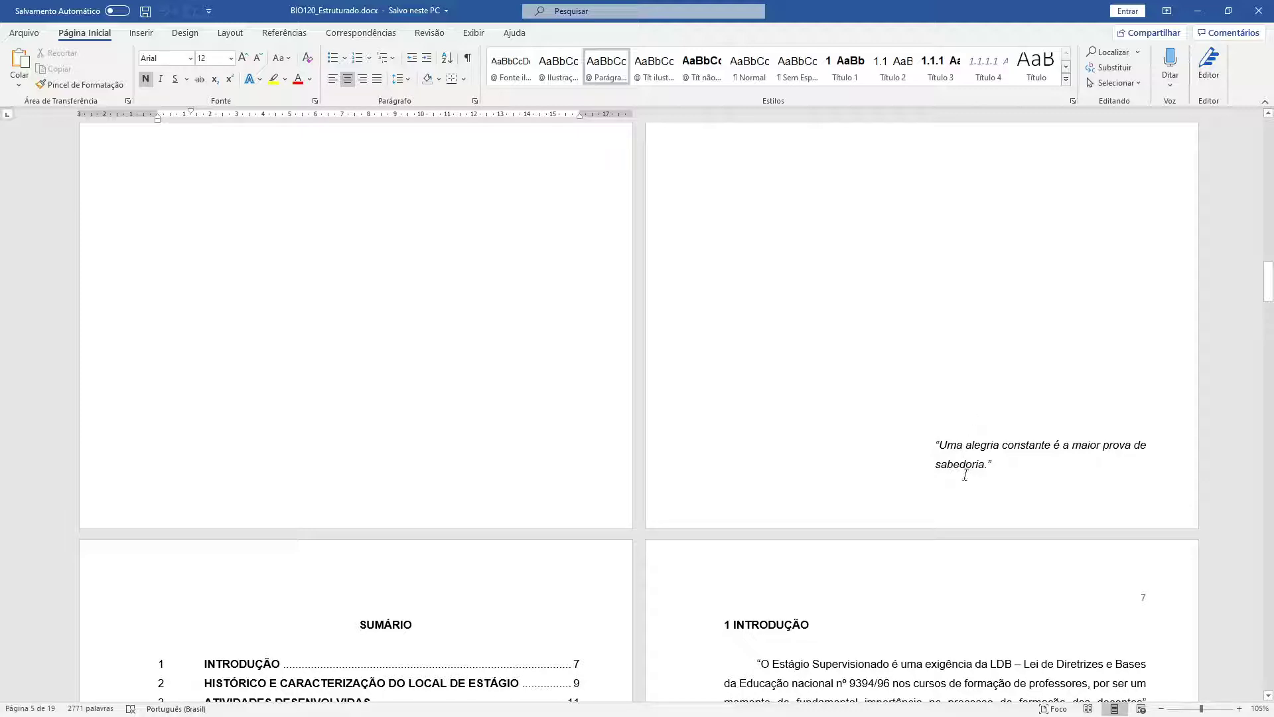
{"action": "scroll", "coordinate": [892, 446], "scroll_direction": "up", "scroll_amount": 10}
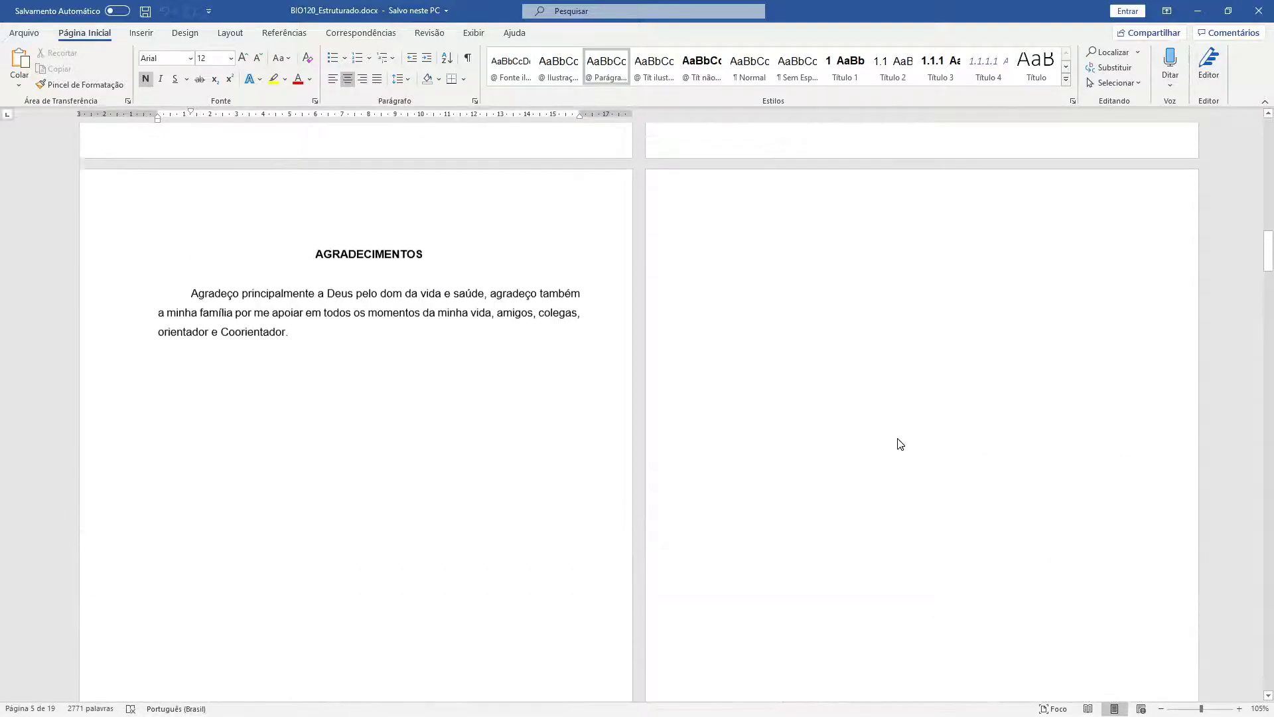
{"action": "scroll", "coordinate": [899, 442], "scroll_direction": "up", "scroll_amount": 15}
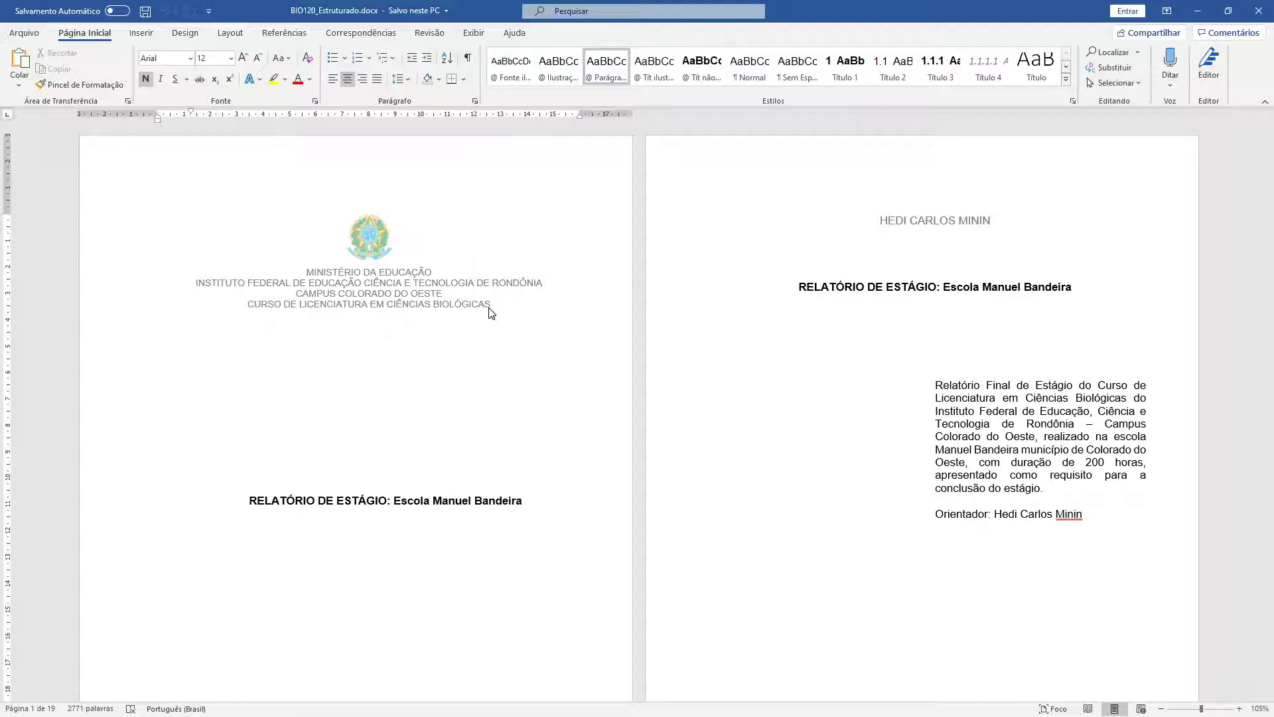
- Create a new blank document and fill it with =rand(10,5) sample paragraphs
{"action": "left_click", "coordinate": [22, 32]}
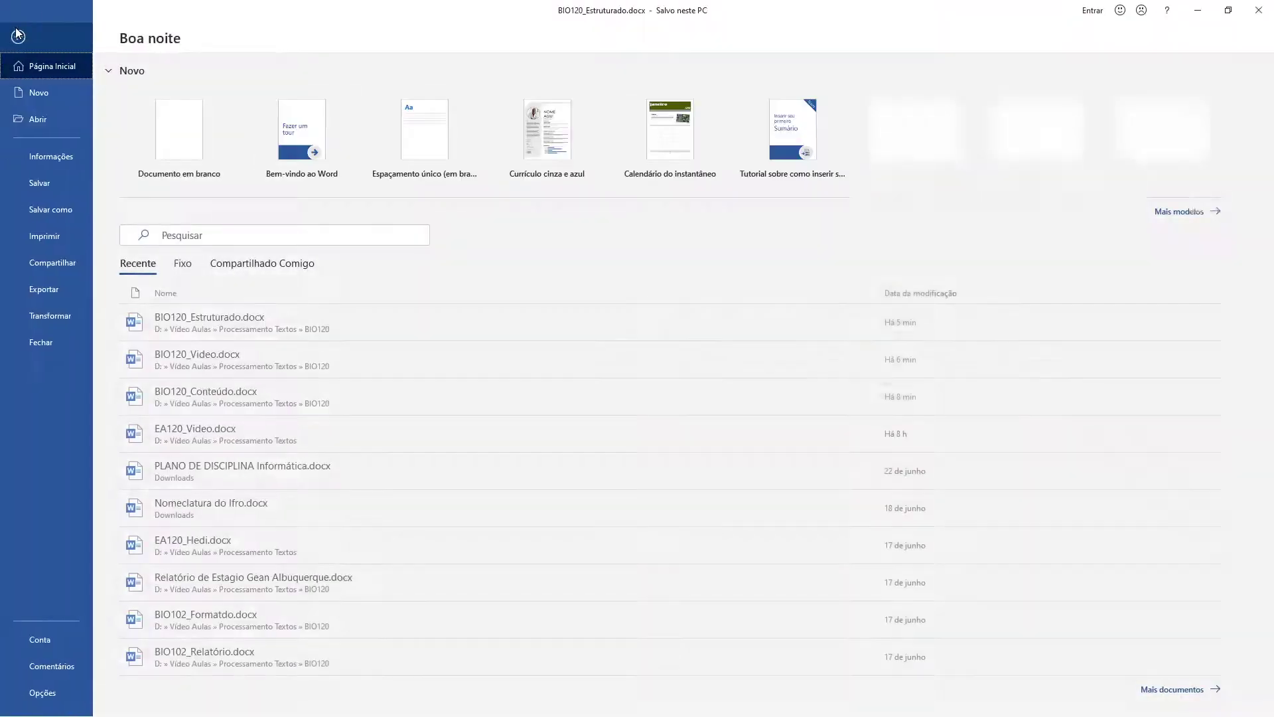
{"action": "left_click", "coordinate": [203, 144]}
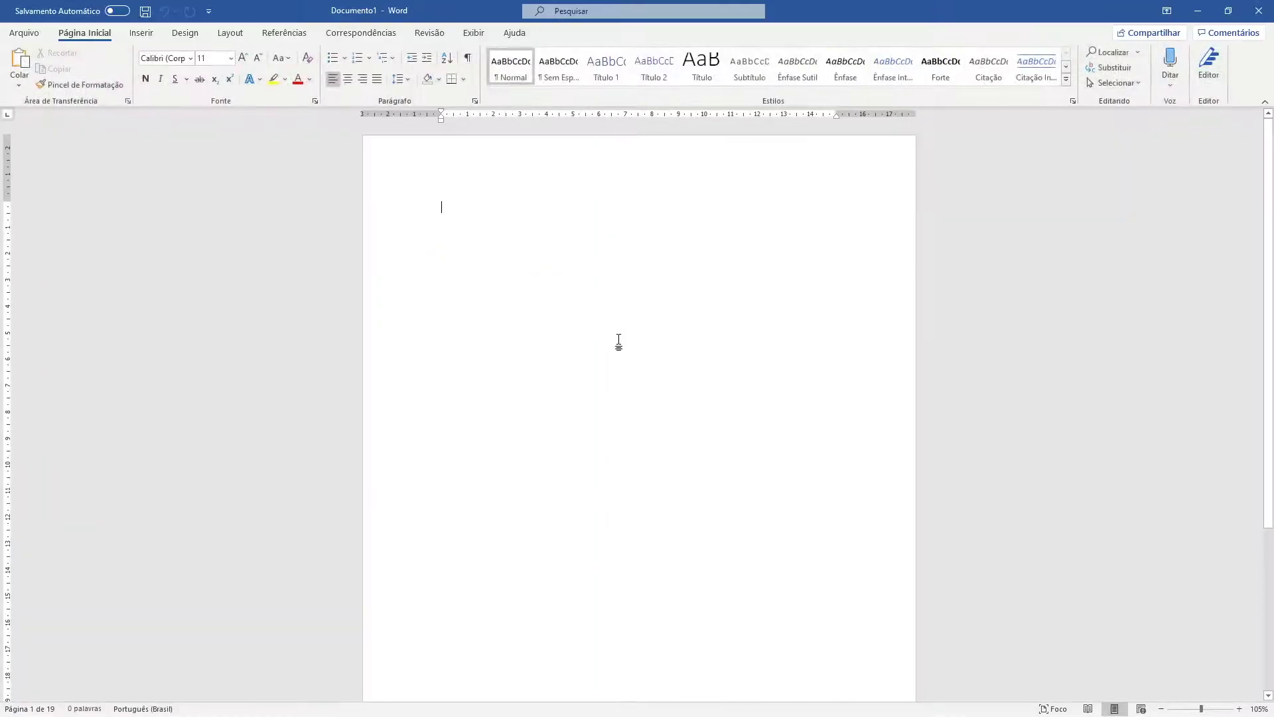
{"action": "scroll", "coordinate": [549, 278], "scroll_direction": "down", "scroll_amount": 4}
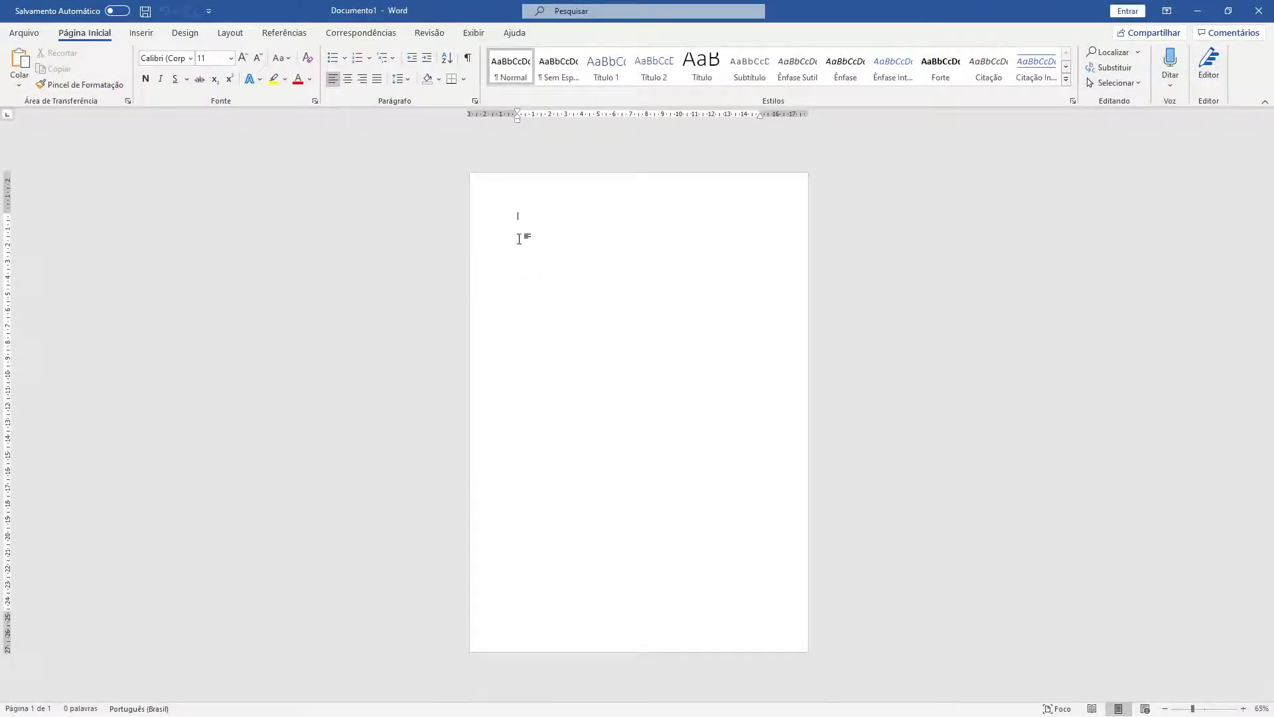
{"action": "type", "text": "=rand(10,5)"}
{"action": "key", "text": "Return"}
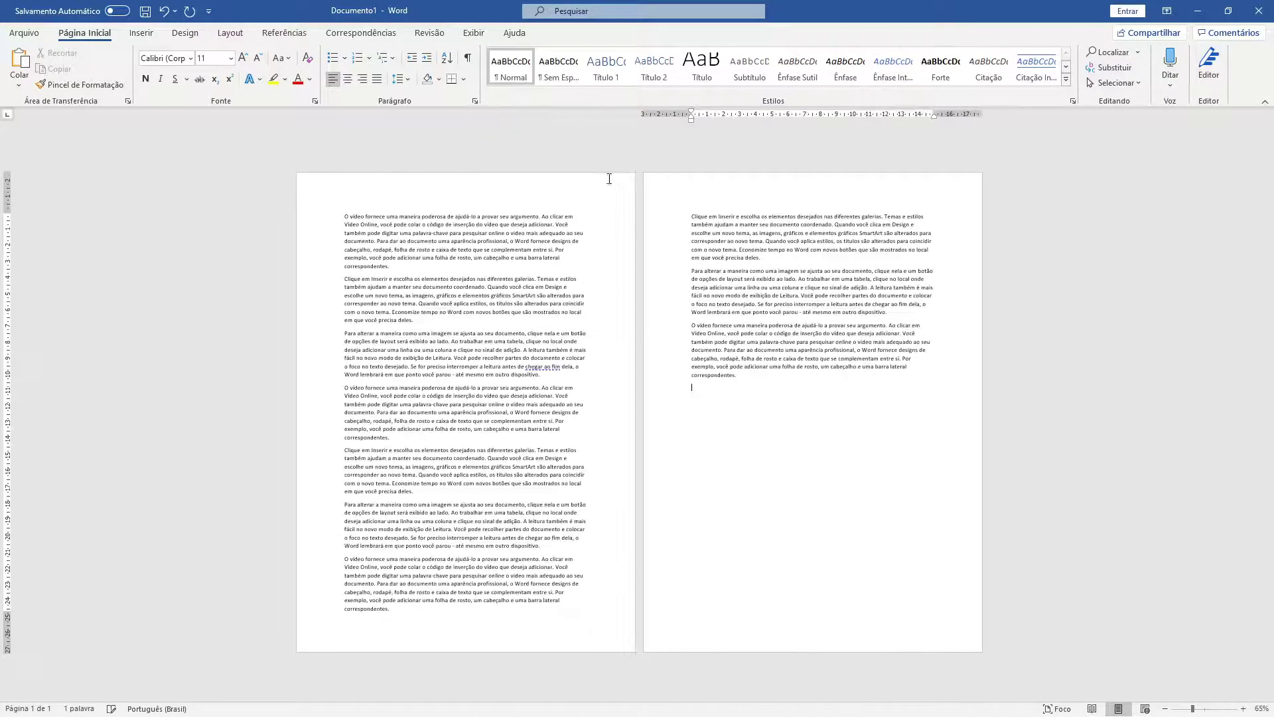
- Insert a page break before the fourth paragraph, leaving three paragraphs on page 1
{"action": "scroll", "coordinate": [527, 317], "scroll_direction": "up", "scroll_amount": 2, "text": "ctrl"}
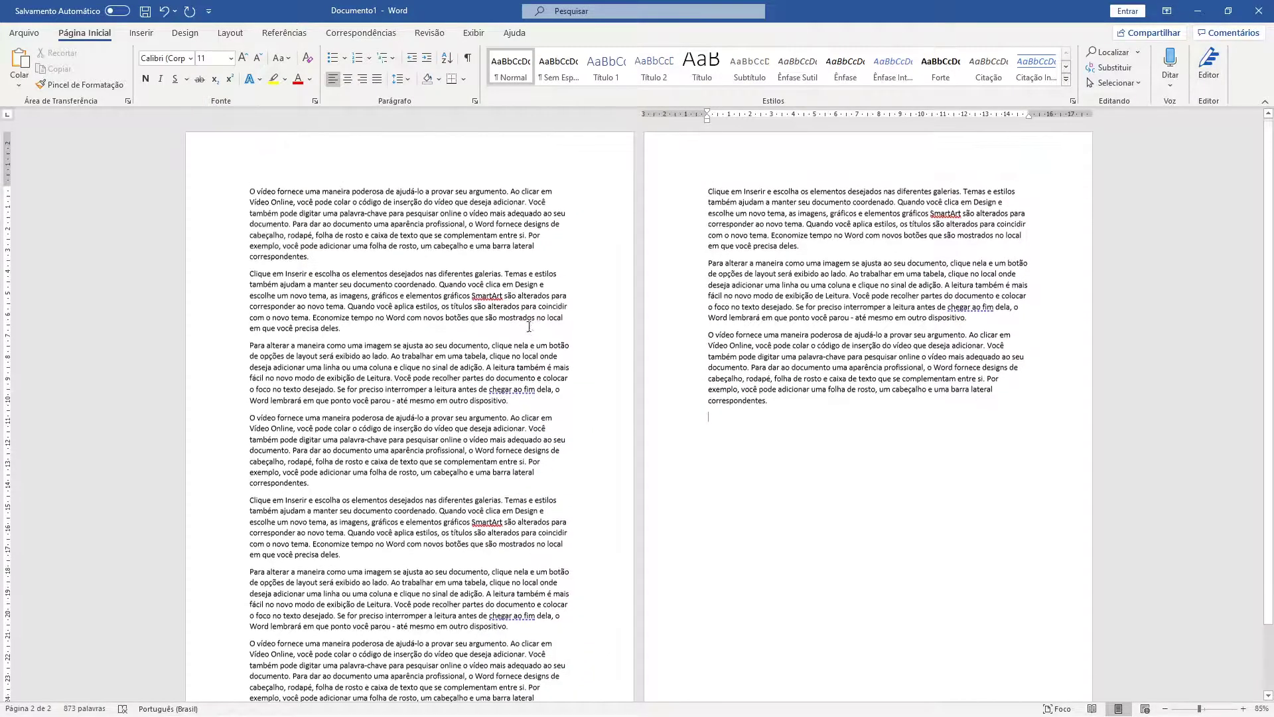
{"action": "left_click", "coordinate": [247, 420]}
{"action": "key", "text": "ctrl+Return"}
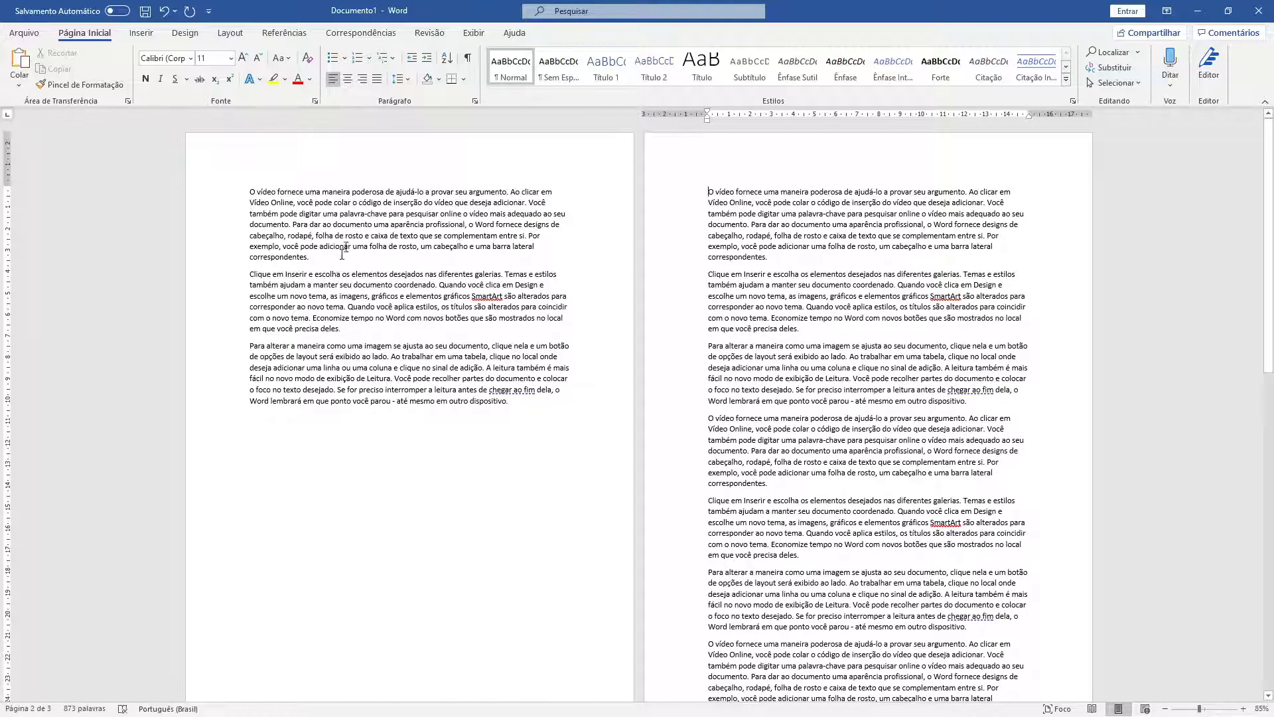
{"action": "left_click", "coordinate": [353, 178]}
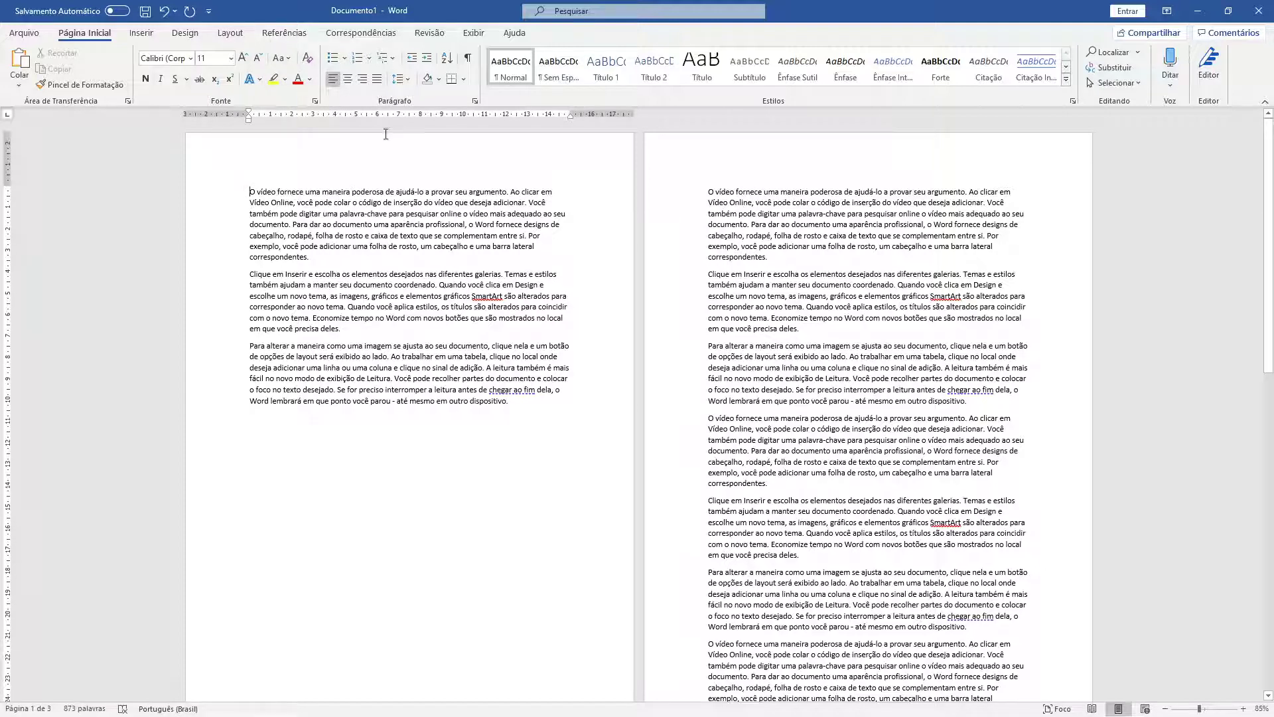
{"action": "left_click", "coordinate": [231, 32]}
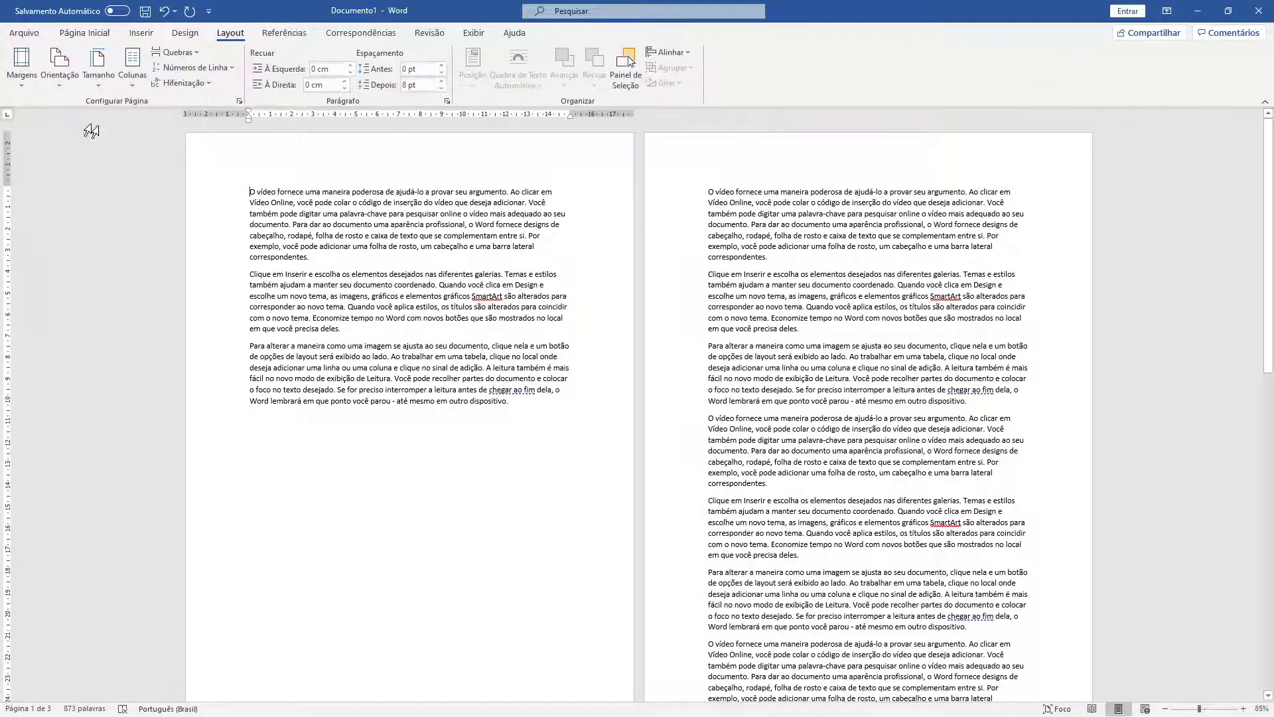
{"action": "left_click", "coordinate": [23, 85]}
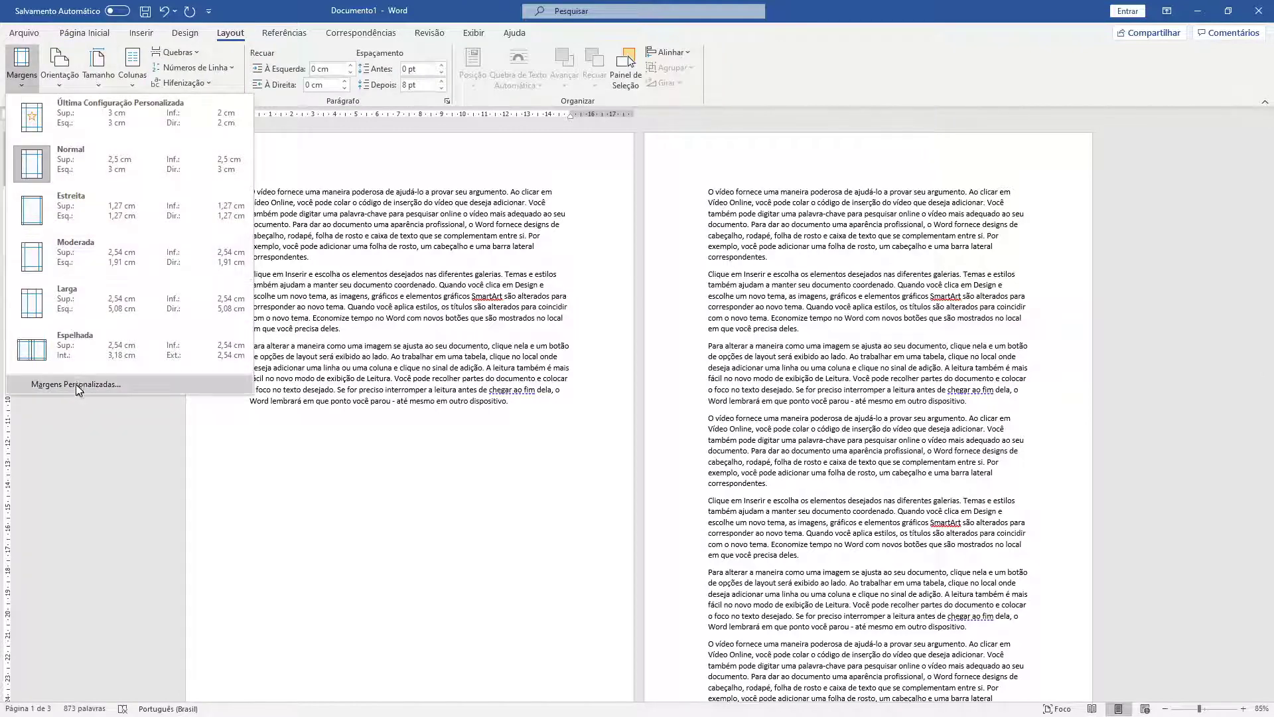
{"action": "left_click", "coordinate": [51, 387]}
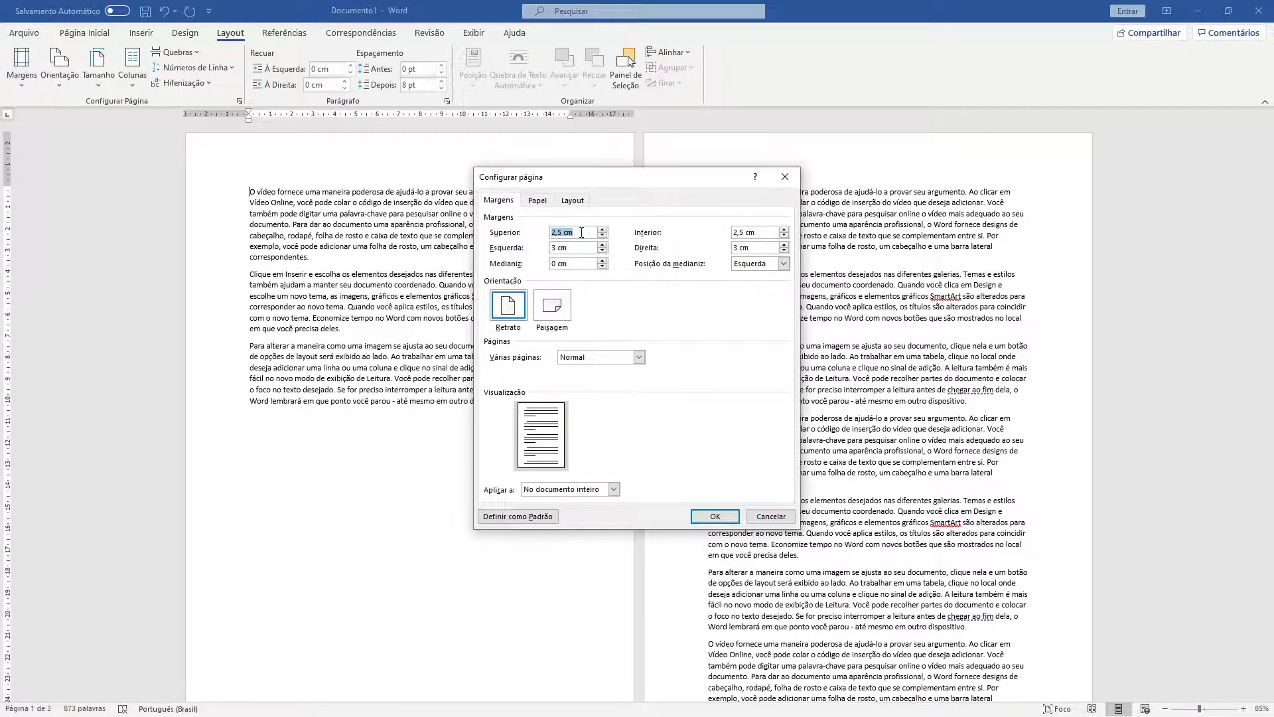
{"action": "type", "text": "14"}
{"action": "left_click", "coordinate": [716, 517]}
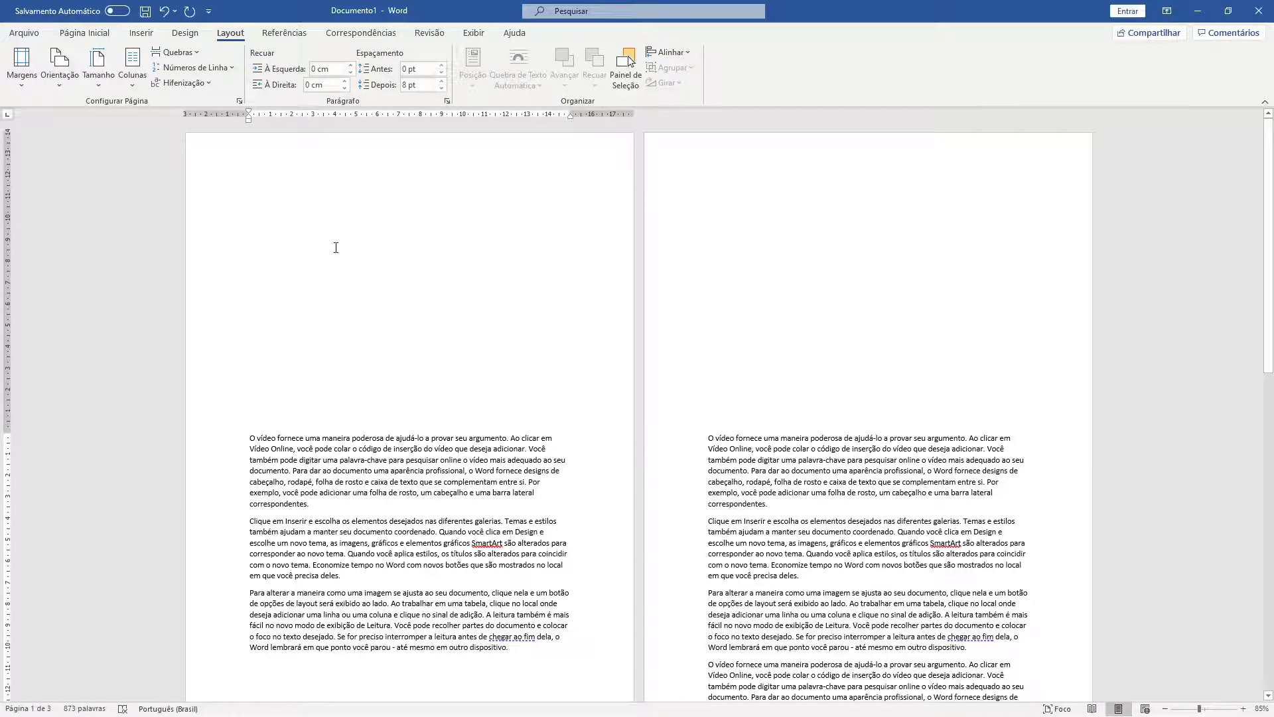
{"action": "key", "text": "ctrl+z"}
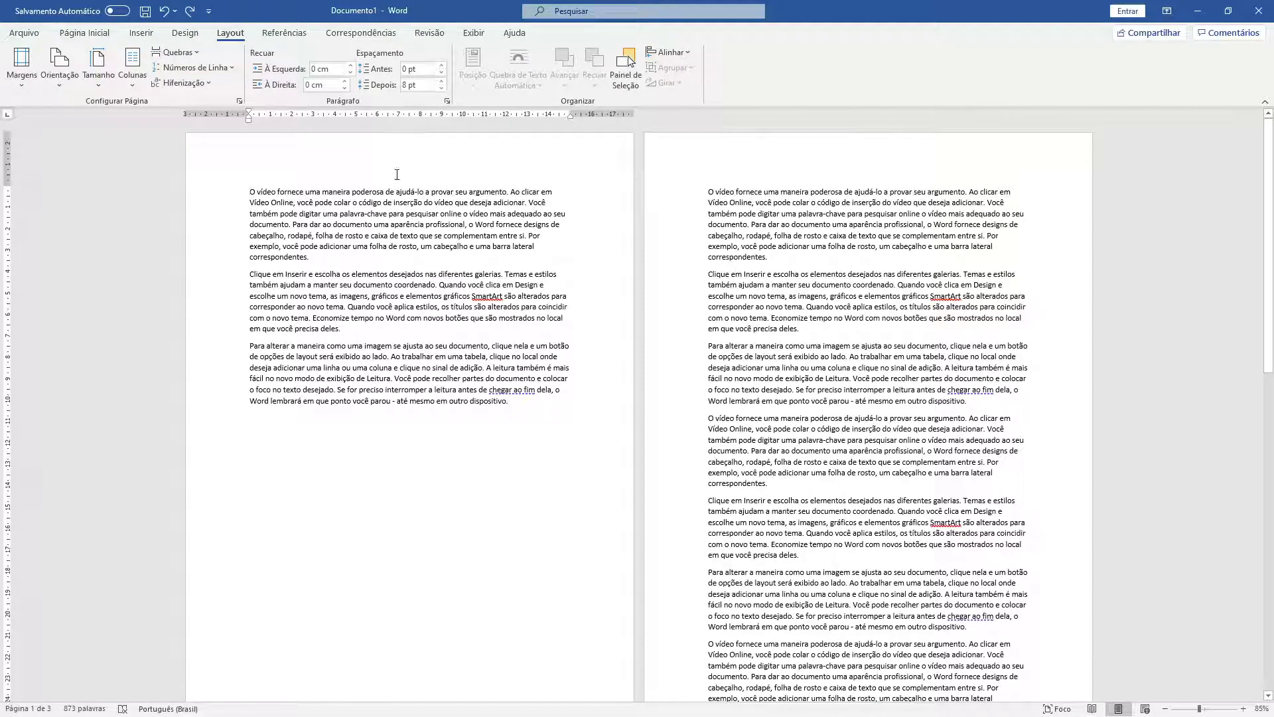
- Show formatting marks (¶) and delete the page break after the third paragraph
{"action": "left_click", "coordinate": [523, 412]}
{"action": "left_click", "coordinate": [66, 34]}
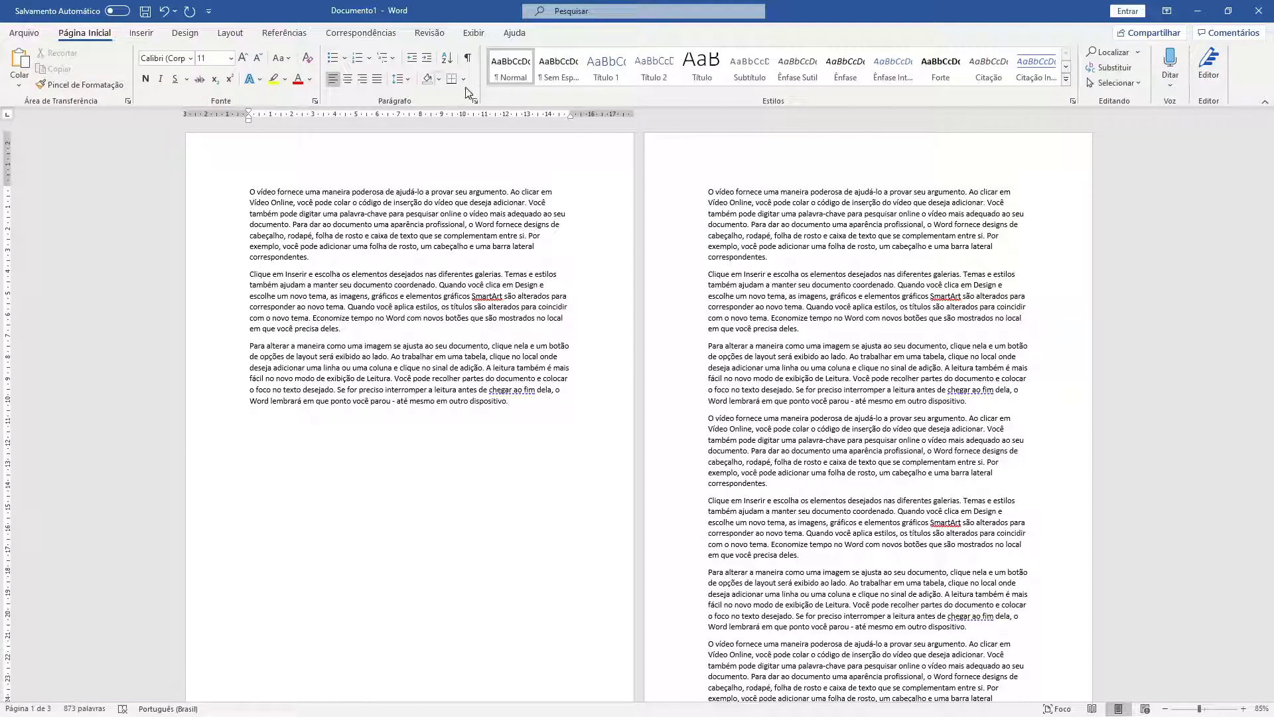
{"action": "left_click", "coordinate": [468, 58]}
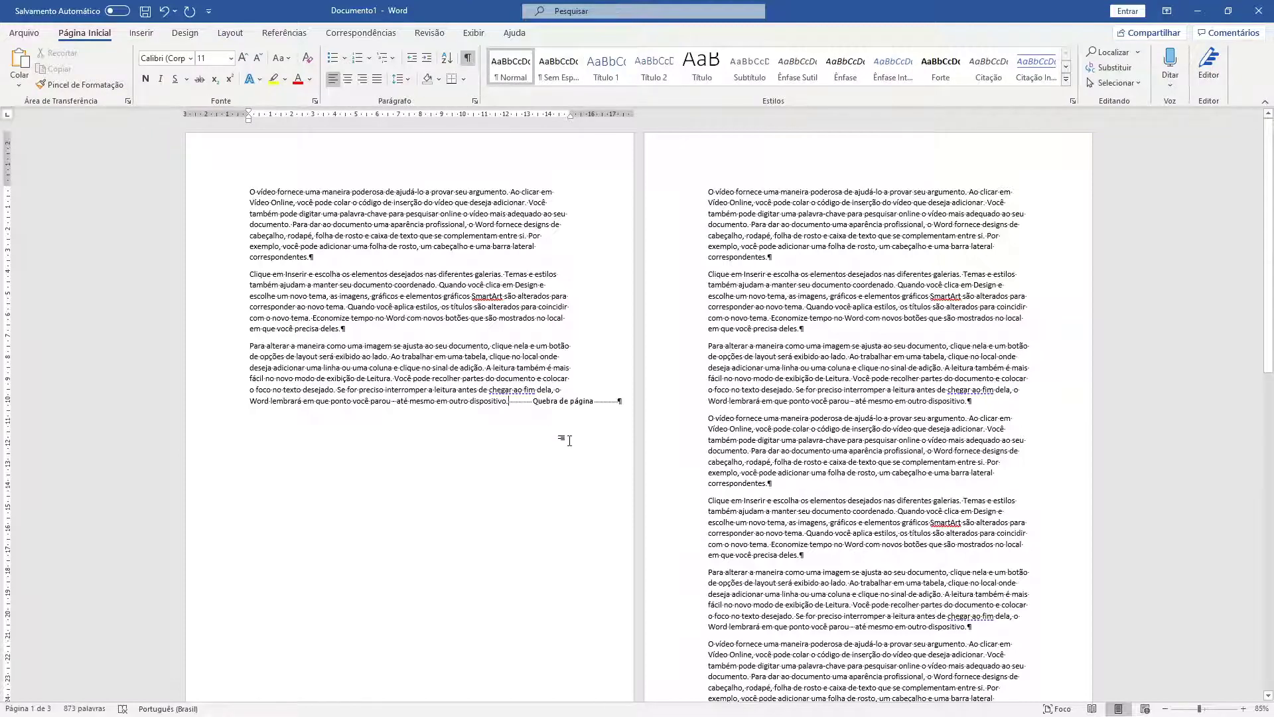
{"action": "key", "text": "Return"}
{"action": "key", "text": "Return"}
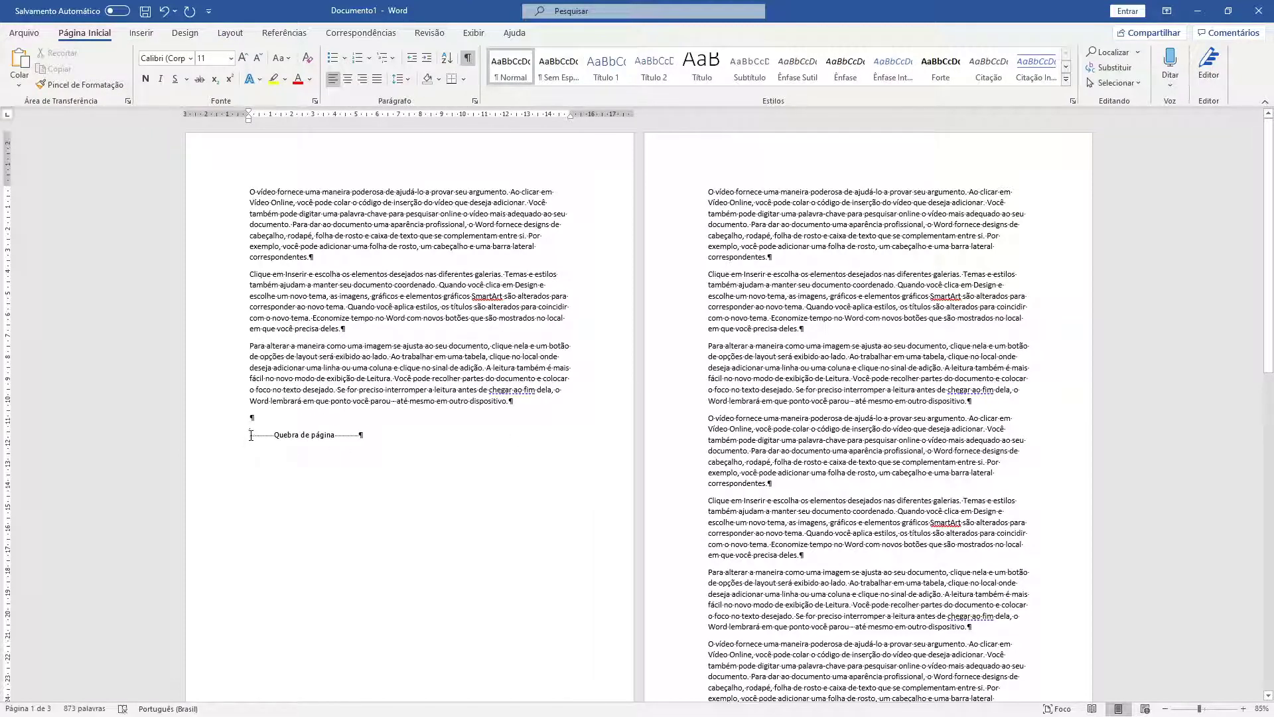
{"action": "key", "text": "Delete"}
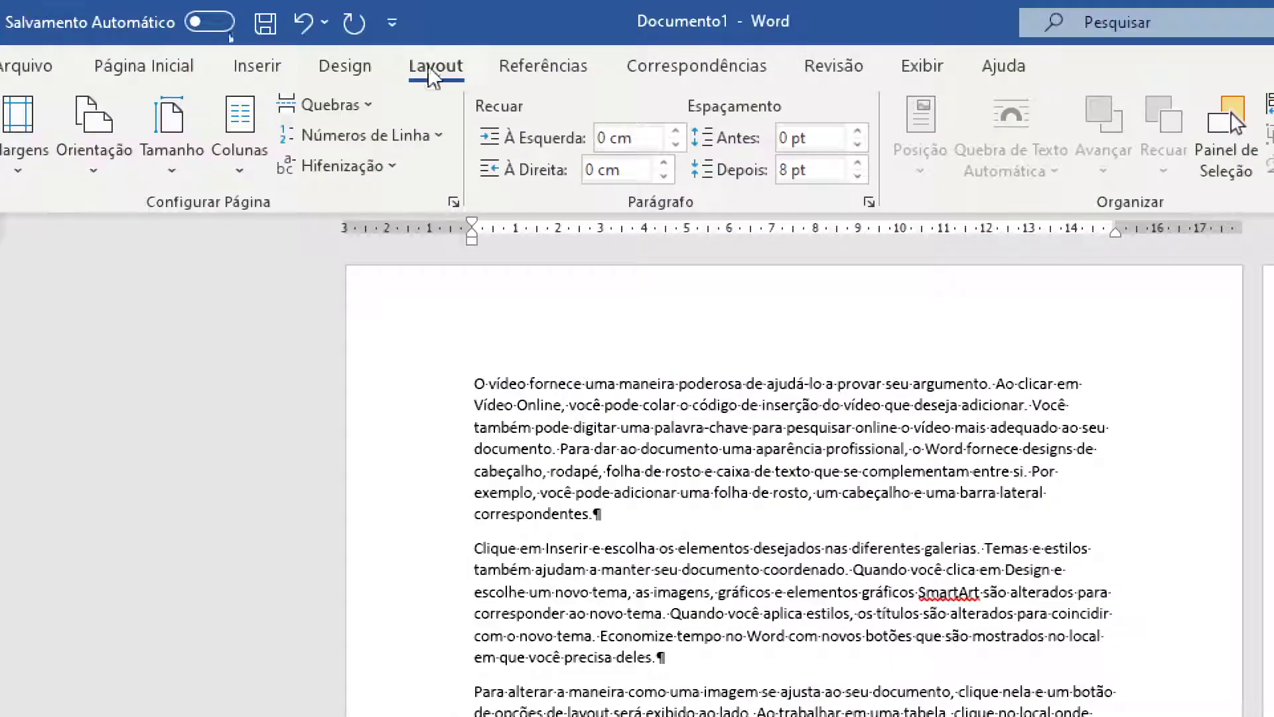
- Insert a Próxima Página section break after the third paragraph and briefly view page 1's header
{"action": "left_click", "coordinate": [299, 105]}
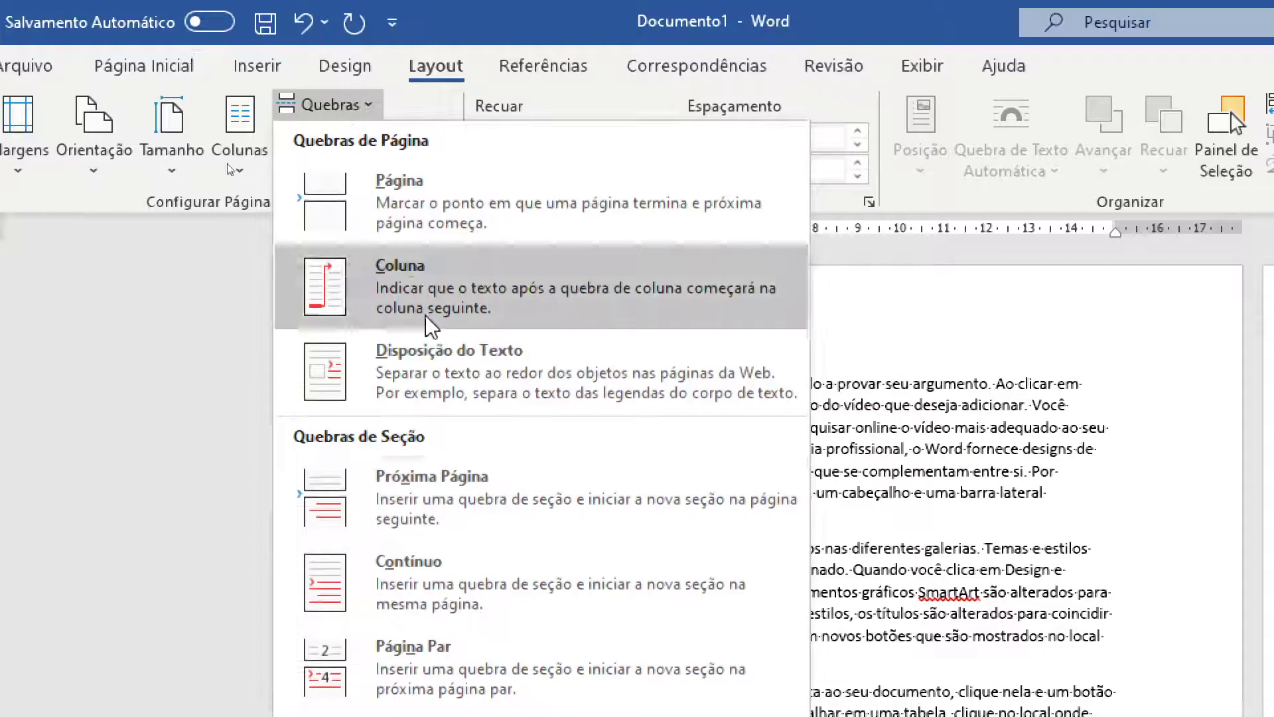
{"action": "left_click", "coordinate": [430, 495]}
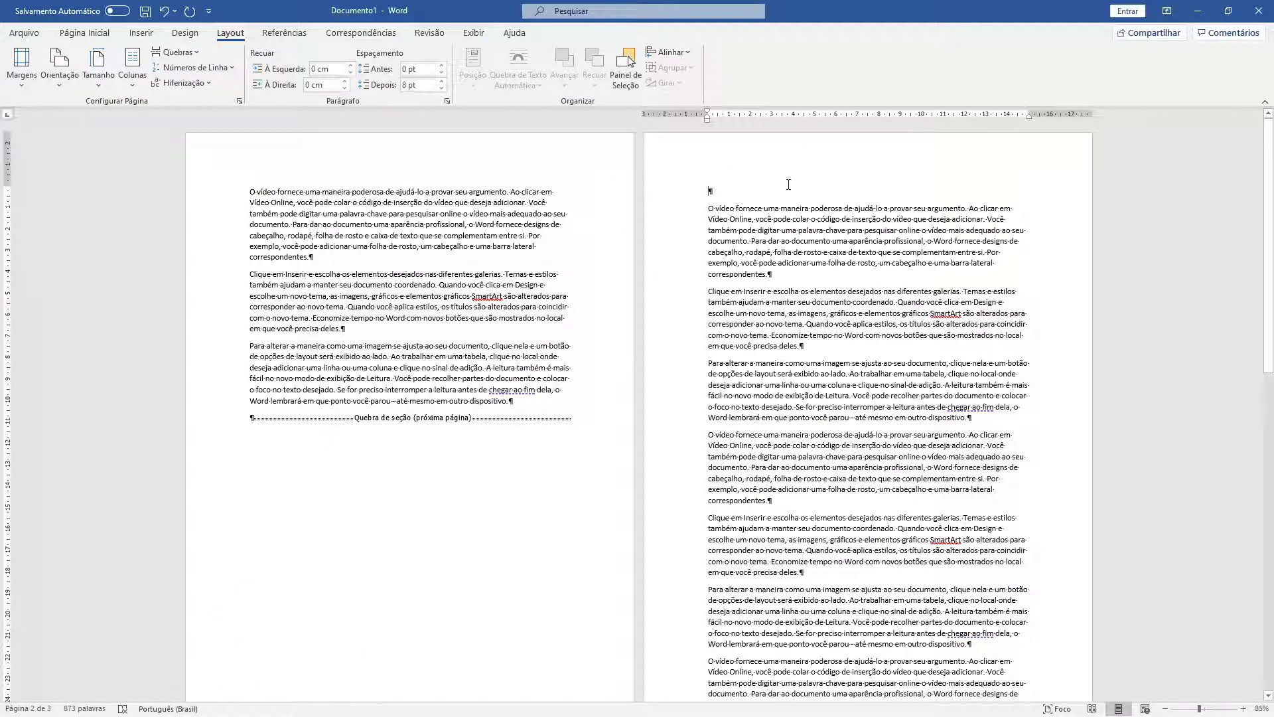
{"action": "left_click", "coordinate": [453, 154]}
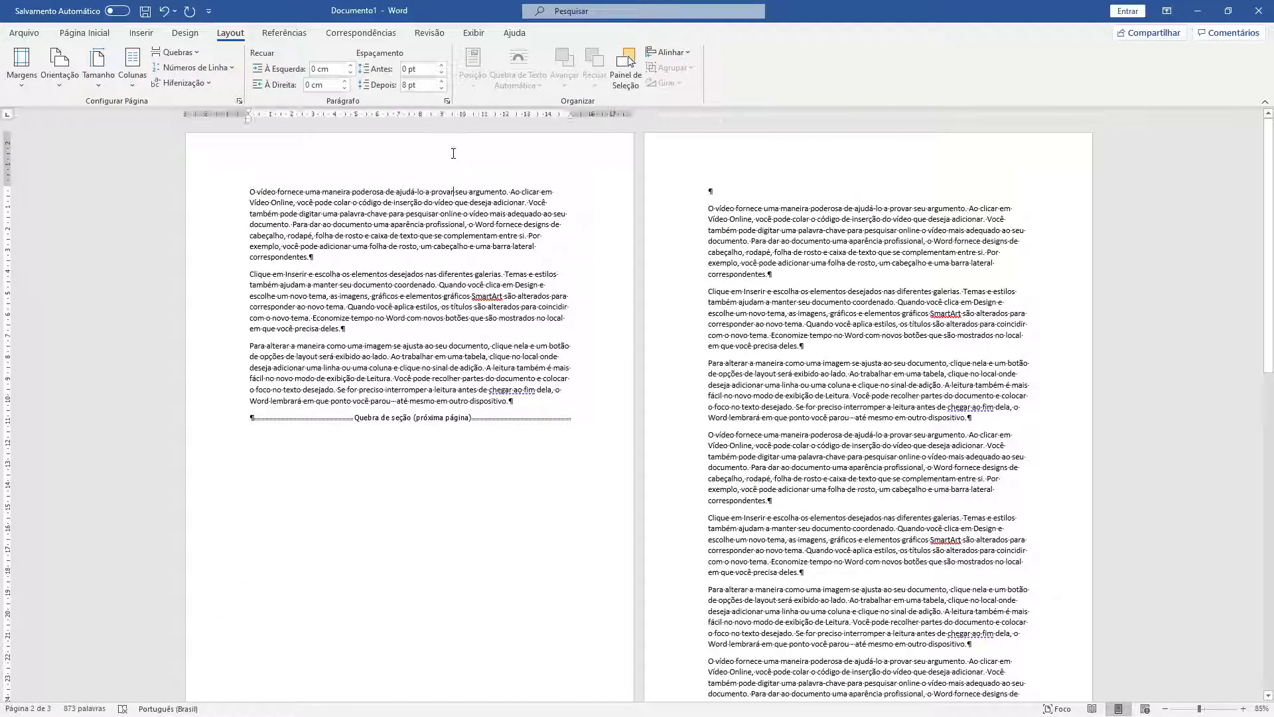
{"action": "double_click", "coordinate": [433, 154]}
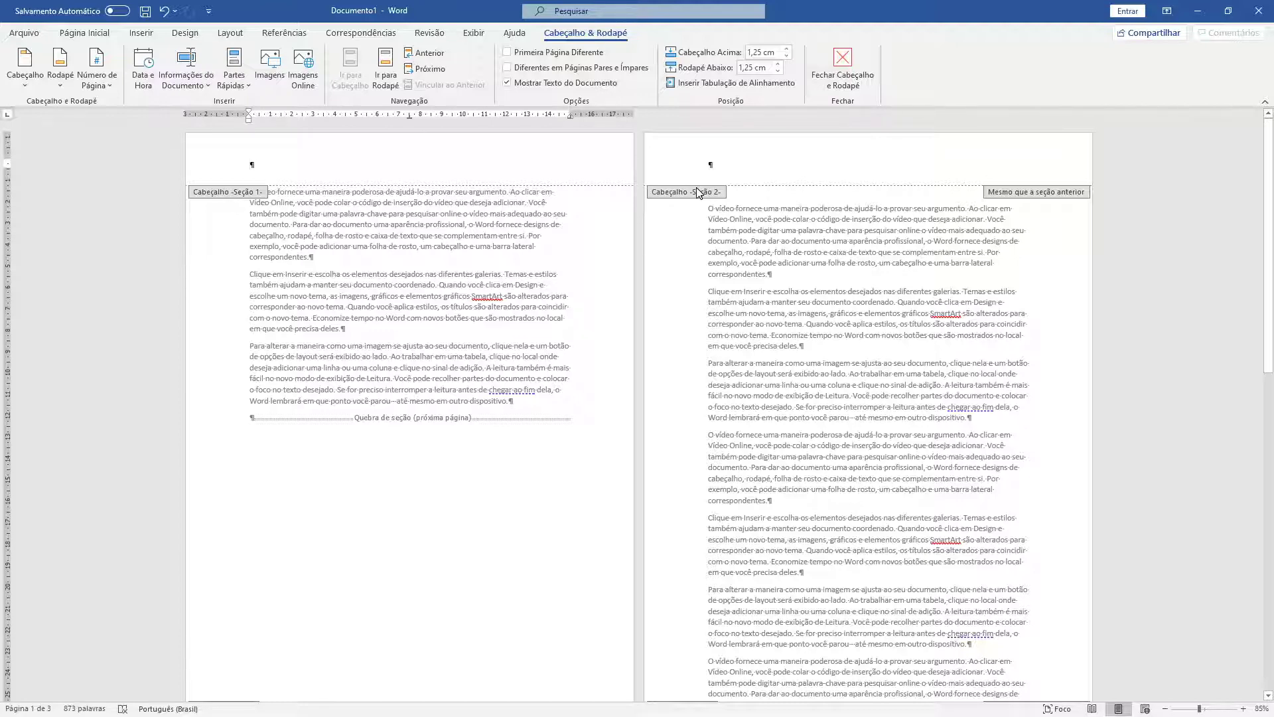
{"action": "double_click", "coordinate": [337, 191]}
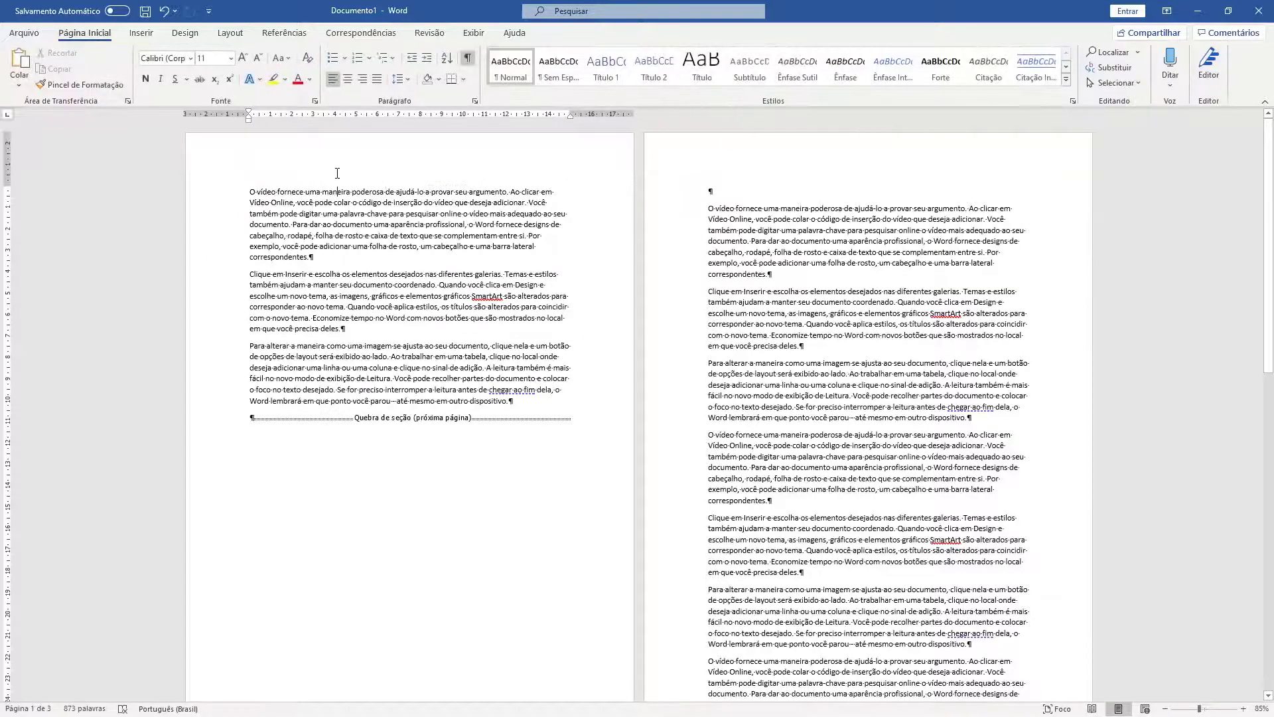
{"action": "left_click", "coordinate": [230, 33]}
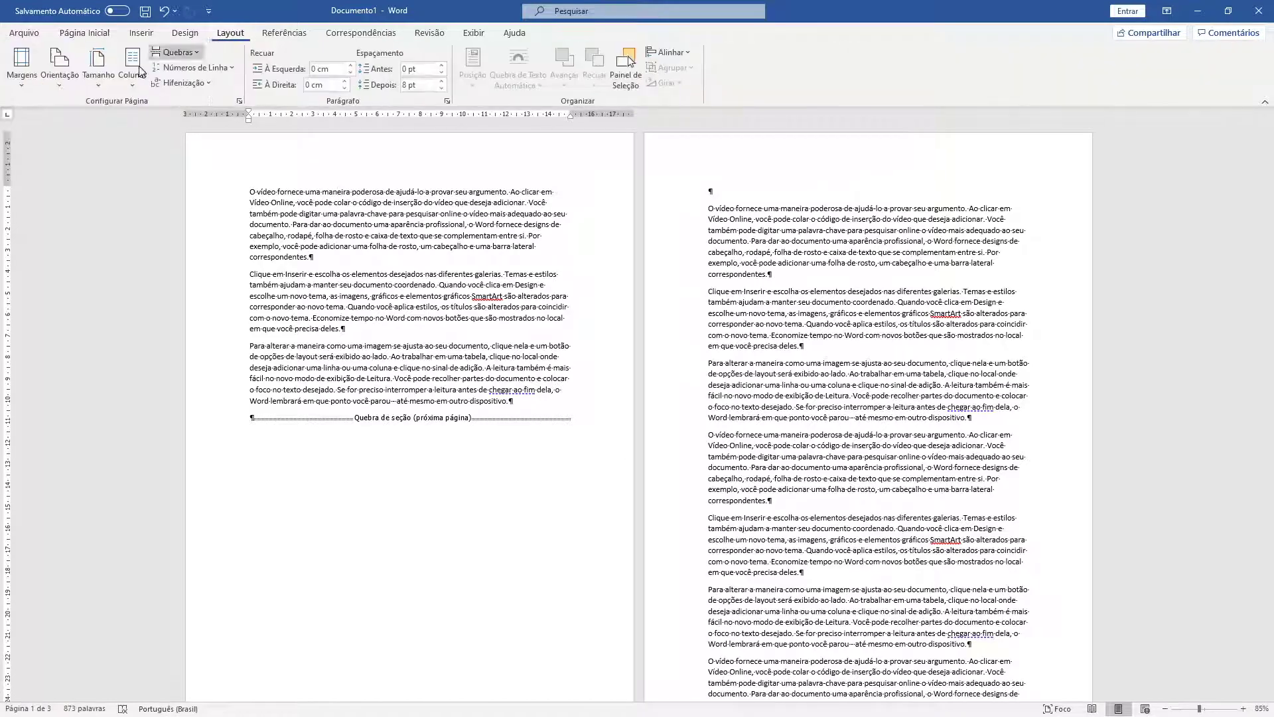
- Set a 14 cm Superior margin applied only to Nesta seção
{"action": "left_click", "coordinate": [9, 86]}
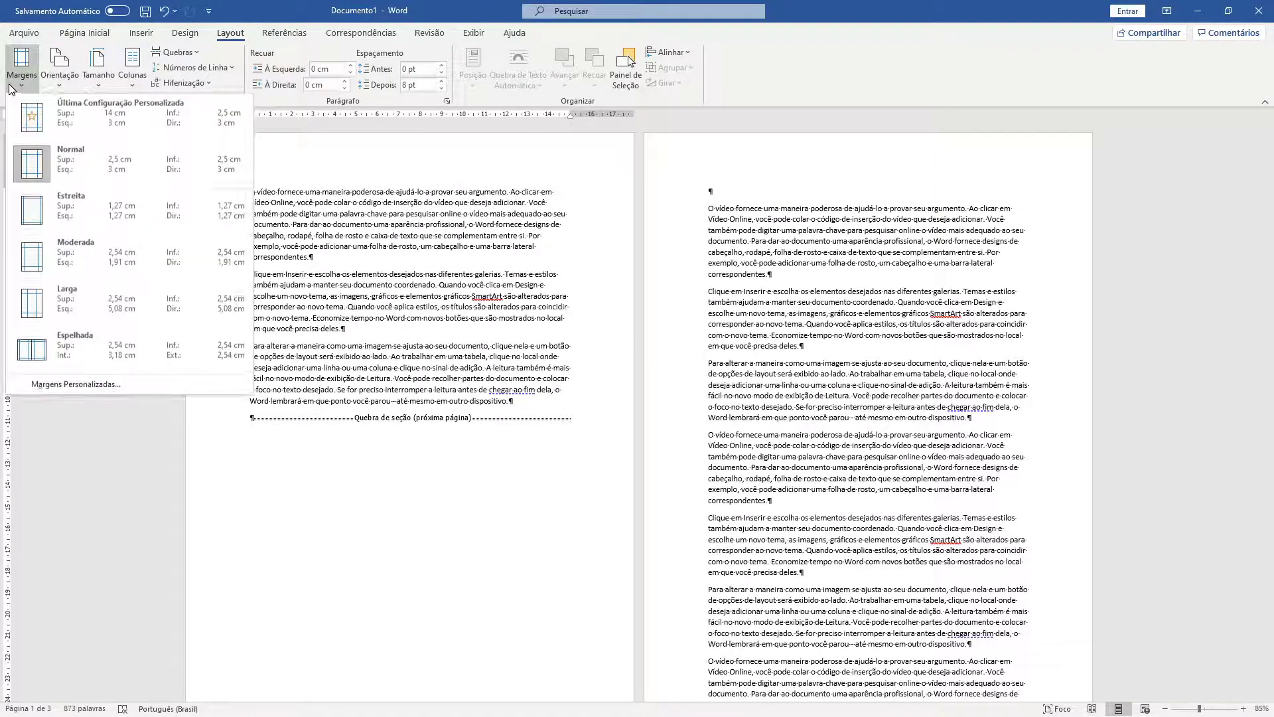
{"action": "left_click", "coordinate": [62, 385]}
{"action": "type", "text": "14"}
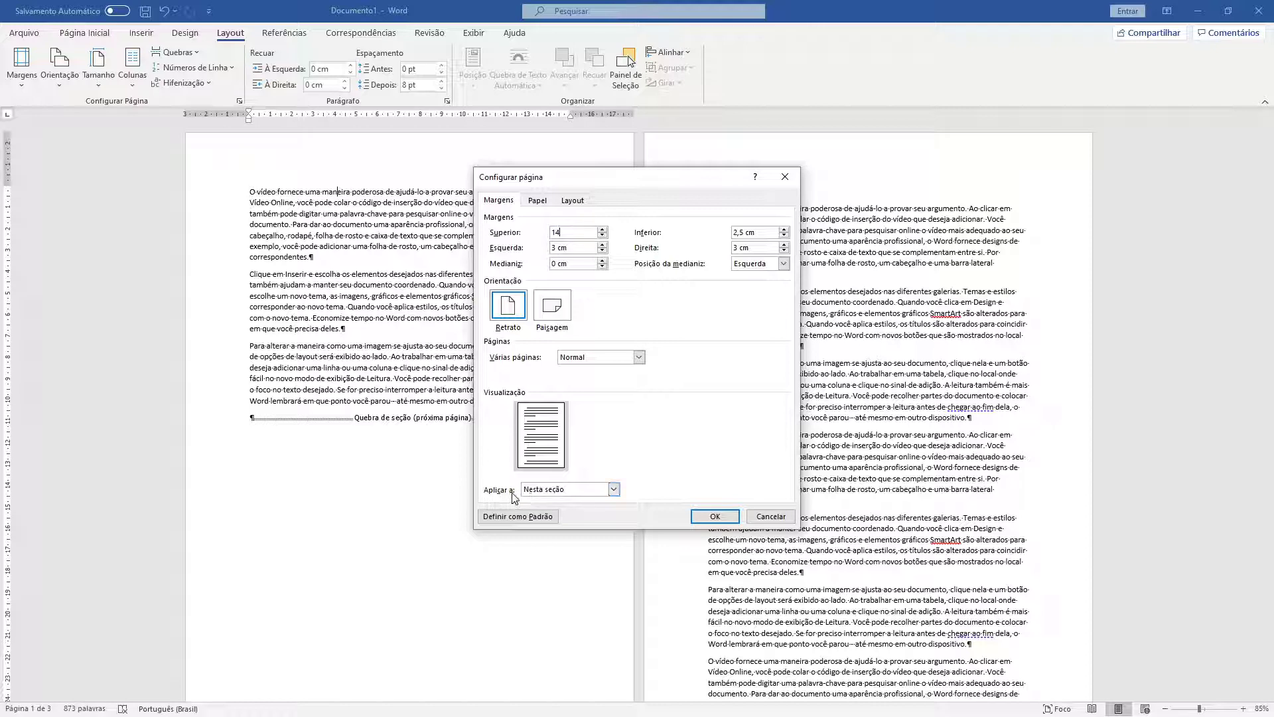
{"action": "left_click", "coordinate": [548, 491]}
{"action": "left_click", "coordinate": [551, 502]}
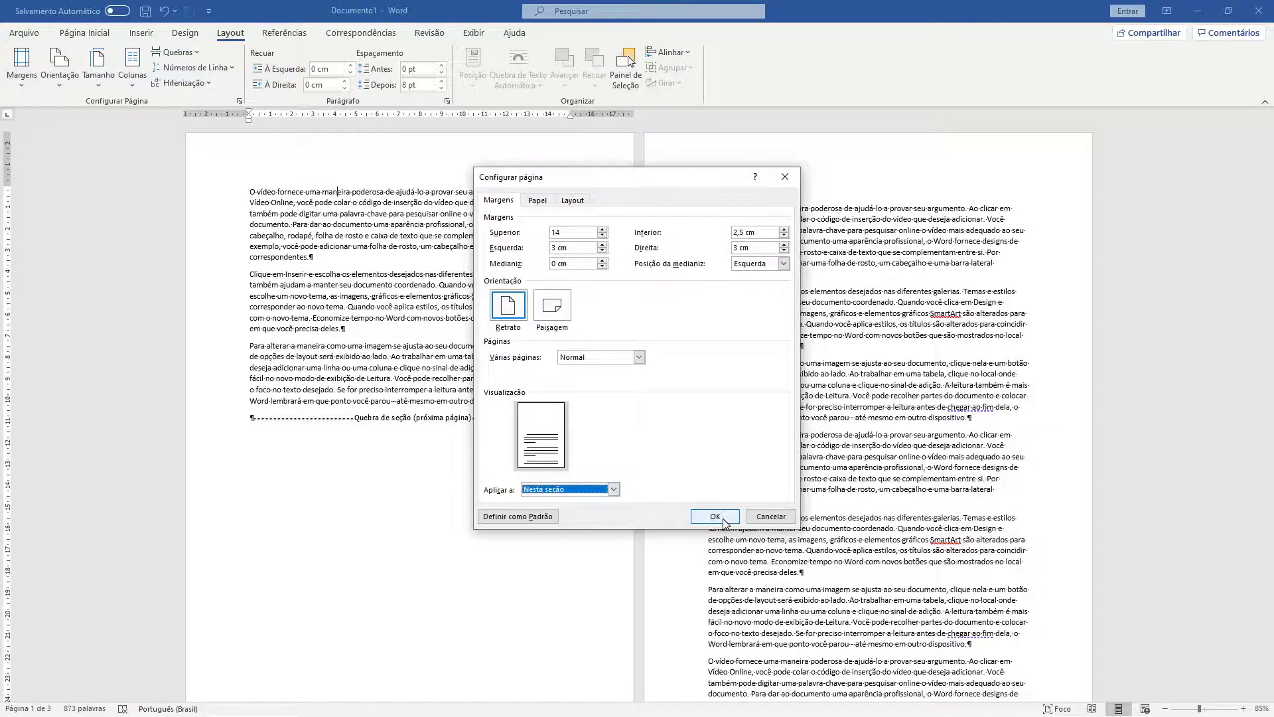
{"action": "left_click", "coordinate": [715, 516]}
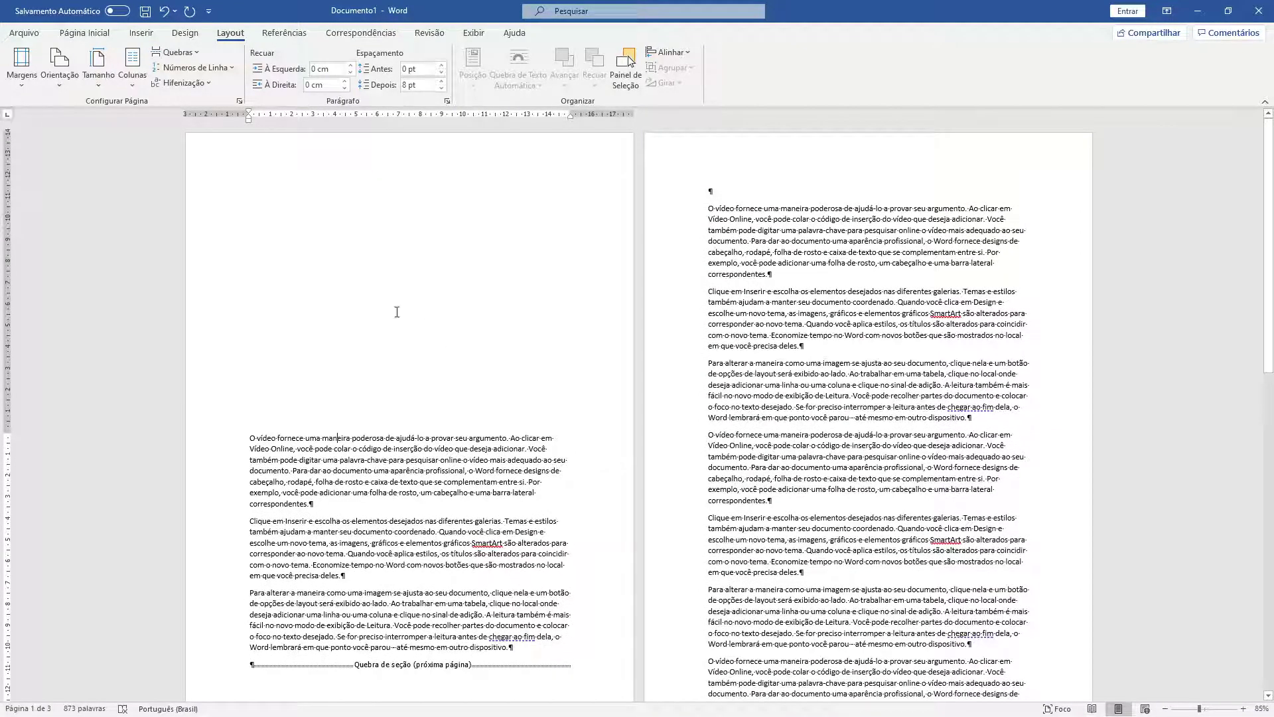
- Try Paisagem orientation and a different paper size on the first section
{"action": "left_click", "coordinate": [59, 67]}
{"action": "left_click", "coordinate": [89, 146]}
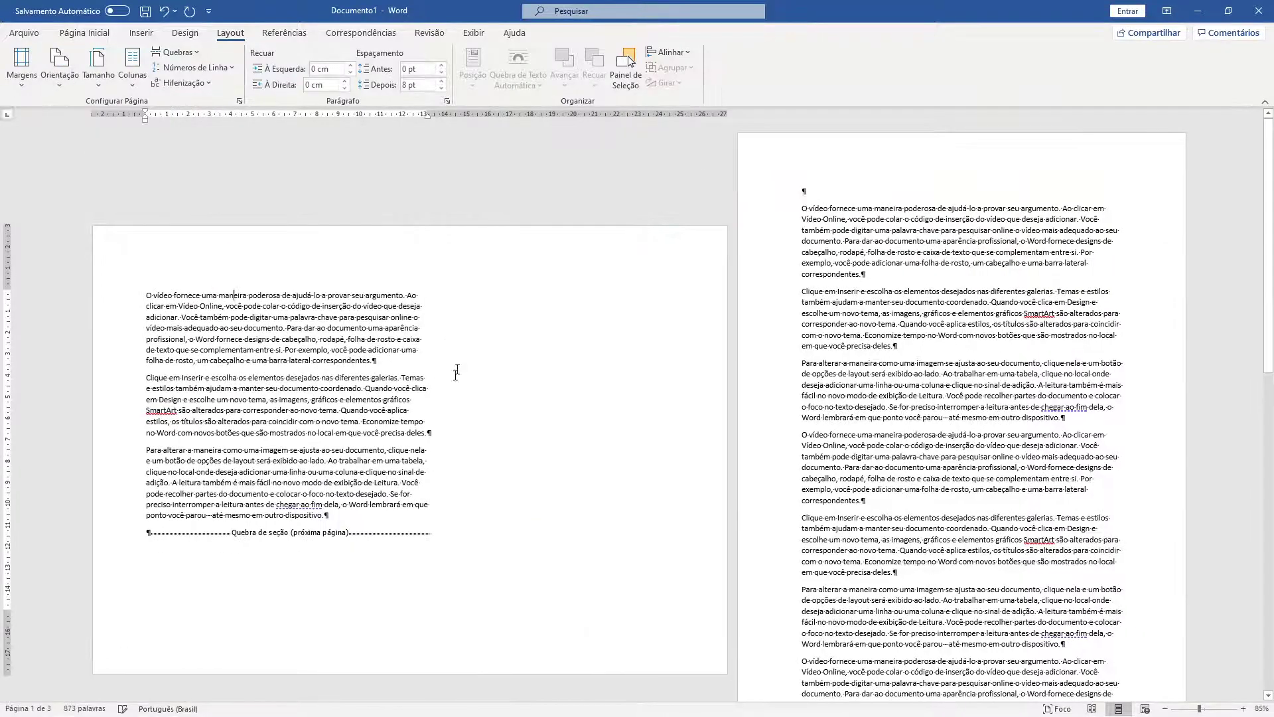
{"action": "left_click", "coordinate": [107, 78]}
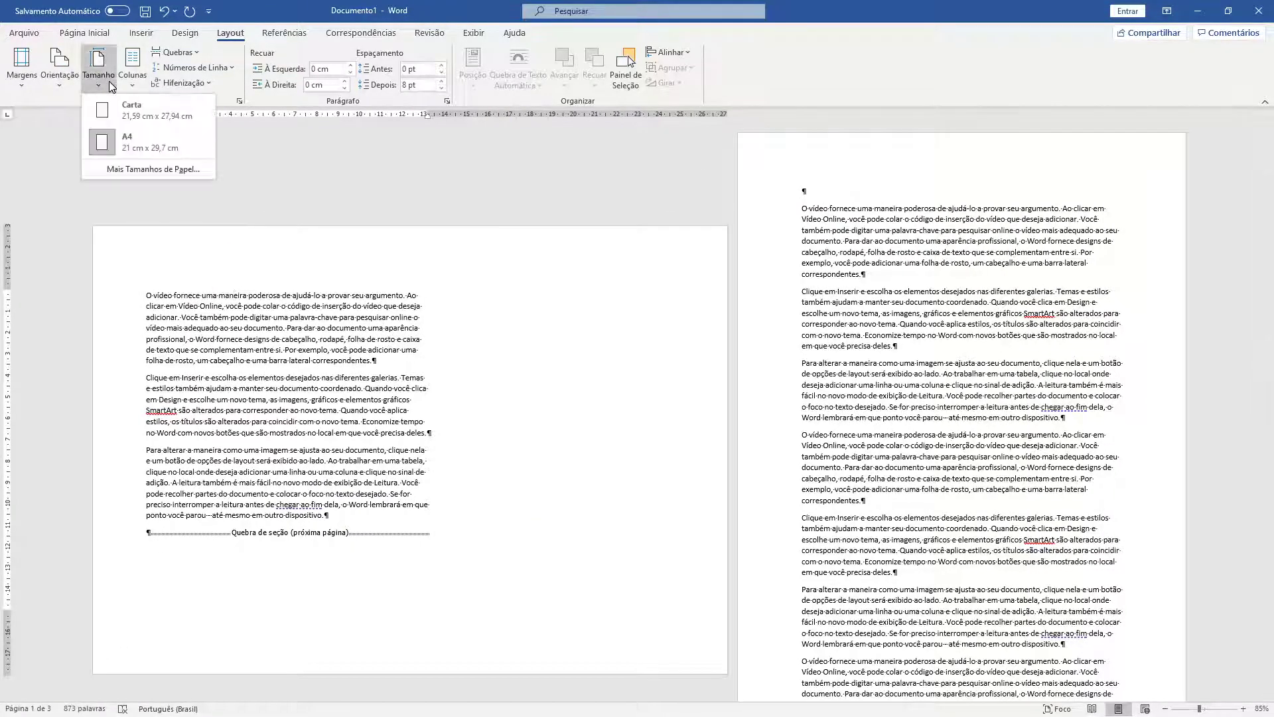
{"action": "left_click", "coordinate": [133, 114]}
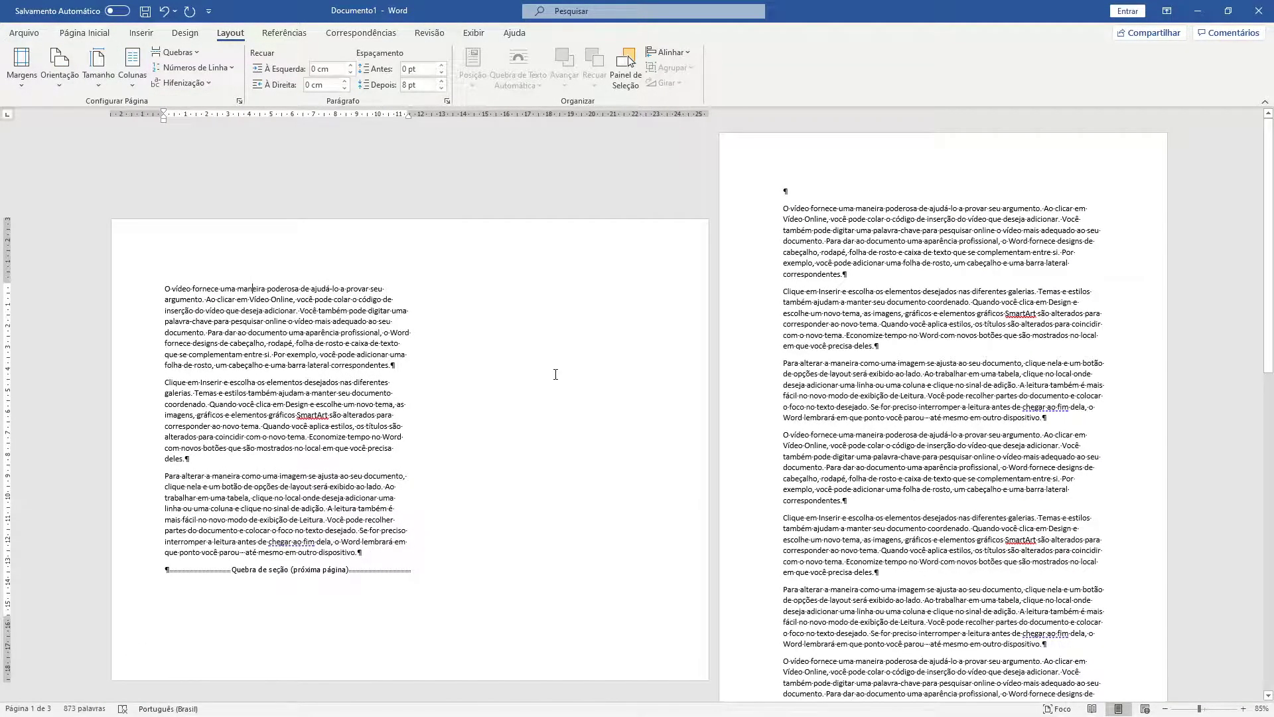
- Undo the paper size, orientation and top margin changes, then close Documento1
{"action": "key", "text": "ctrl+z"}
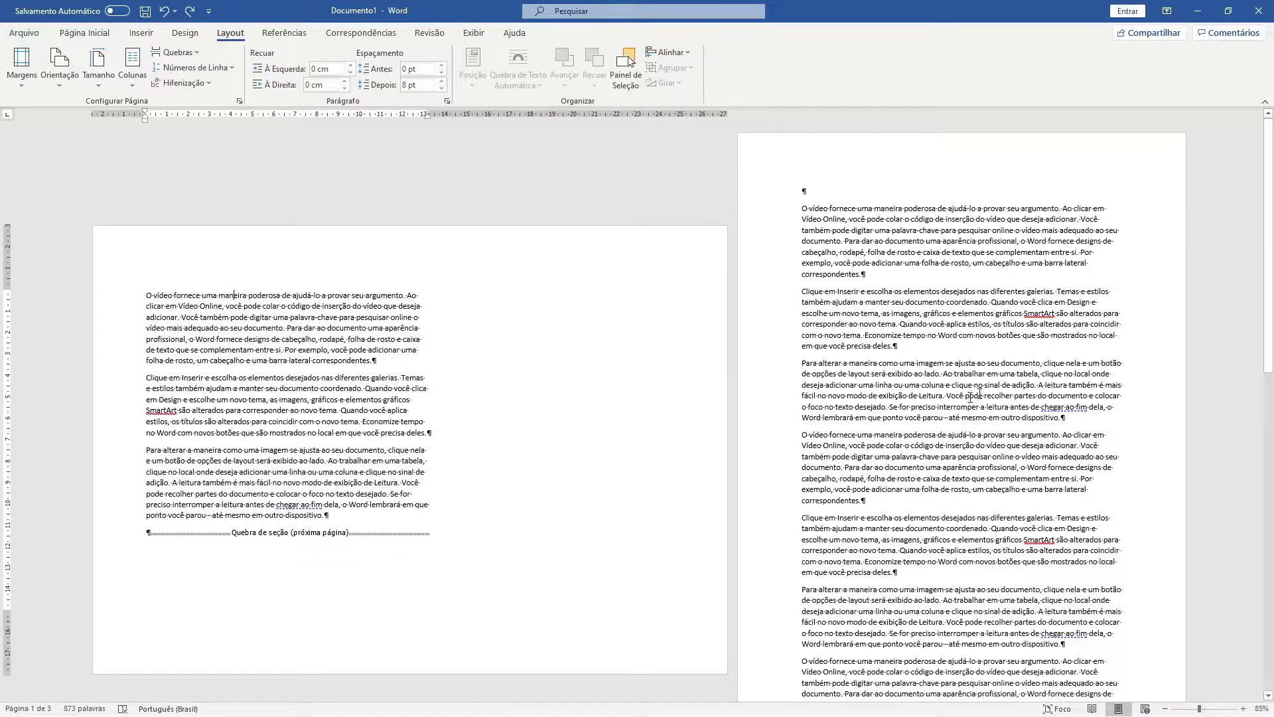
{"action": "key", "text": "ctrl+z"}
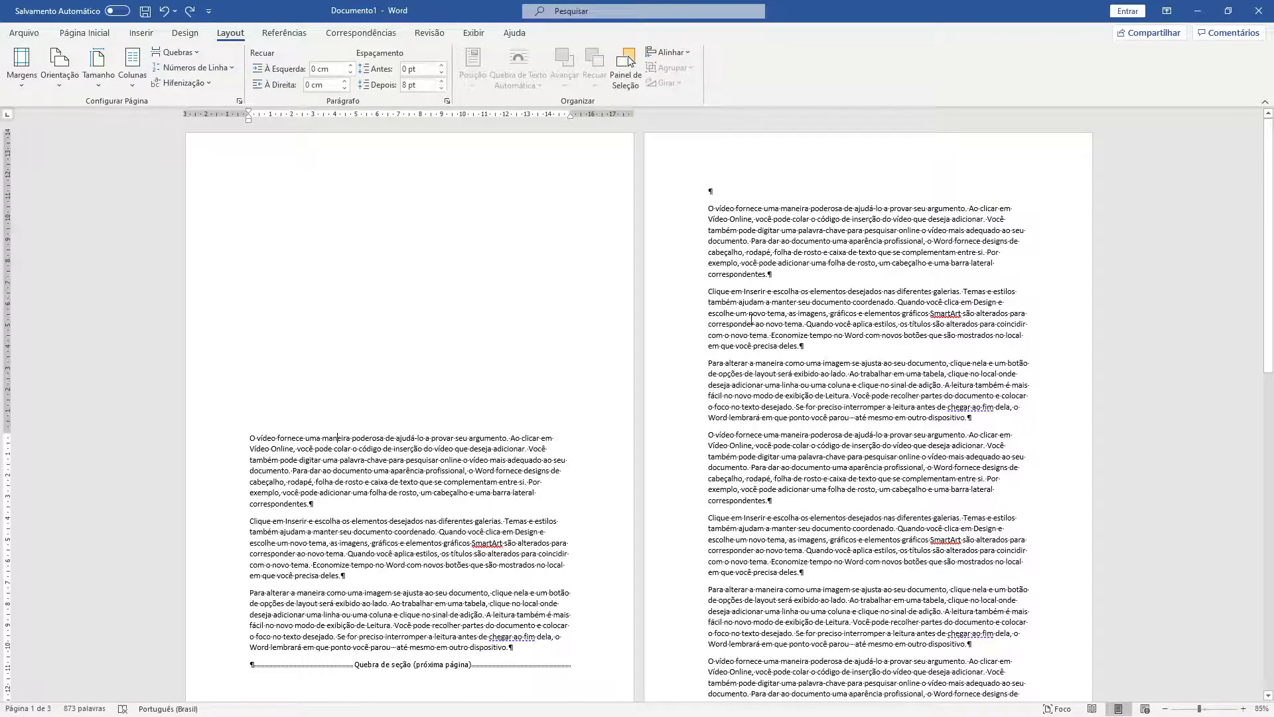
{"action": "key", "text": "ctrl+z"}
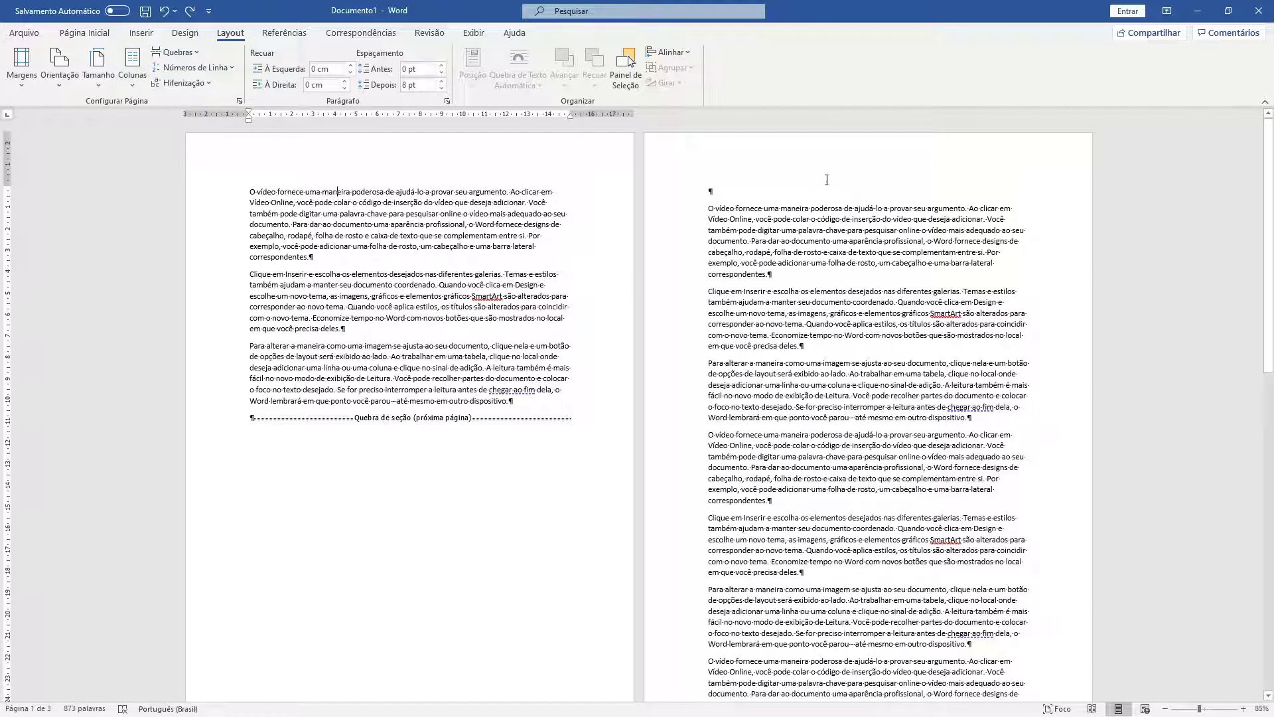
{"action": "left_click", "coordinate": [1259, 11]}
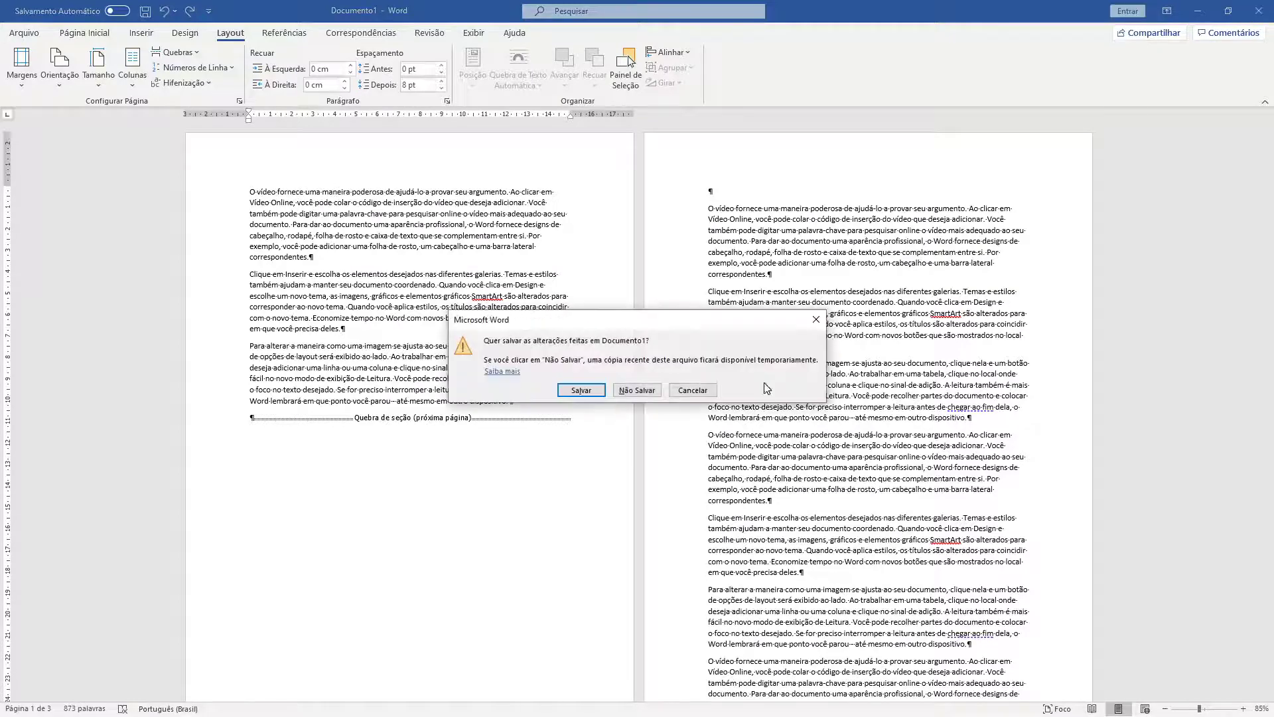
{"action": "left_click", "coordinate": [630, 391]}
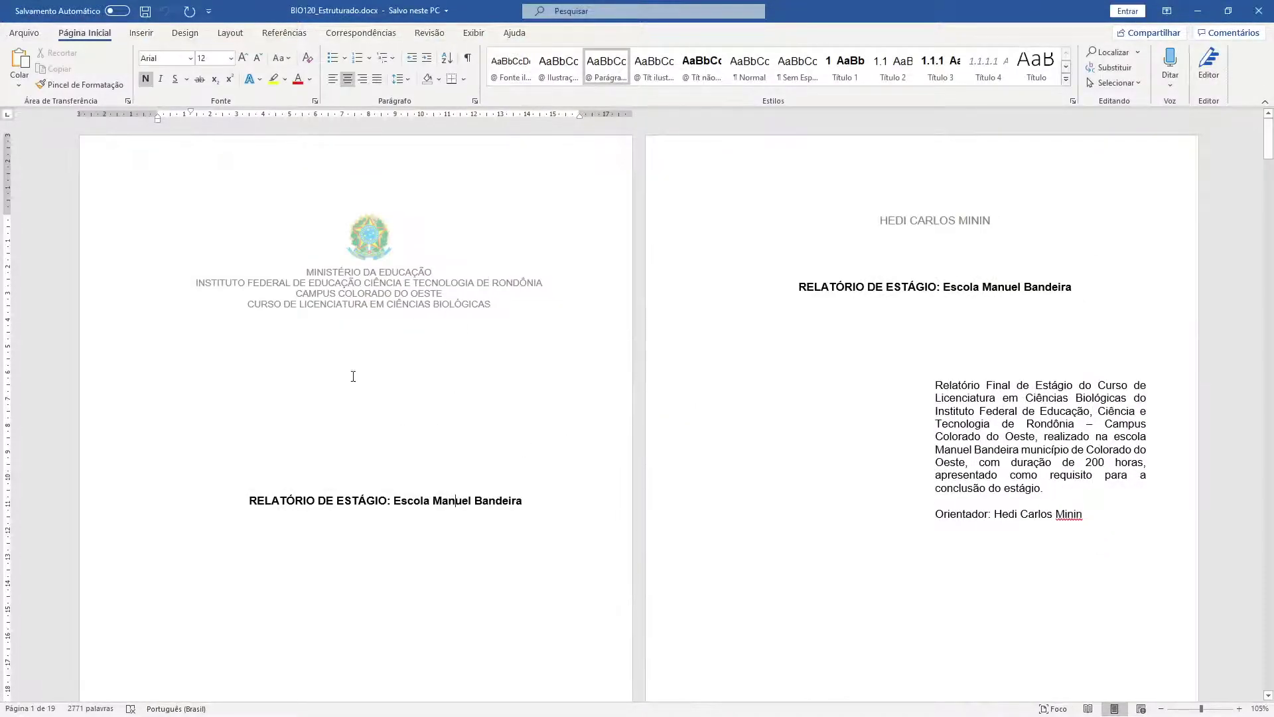
{"action": "scroll", "coordinate": [353, 376], "scroll_direction": "down", "scroll_amount": 3}
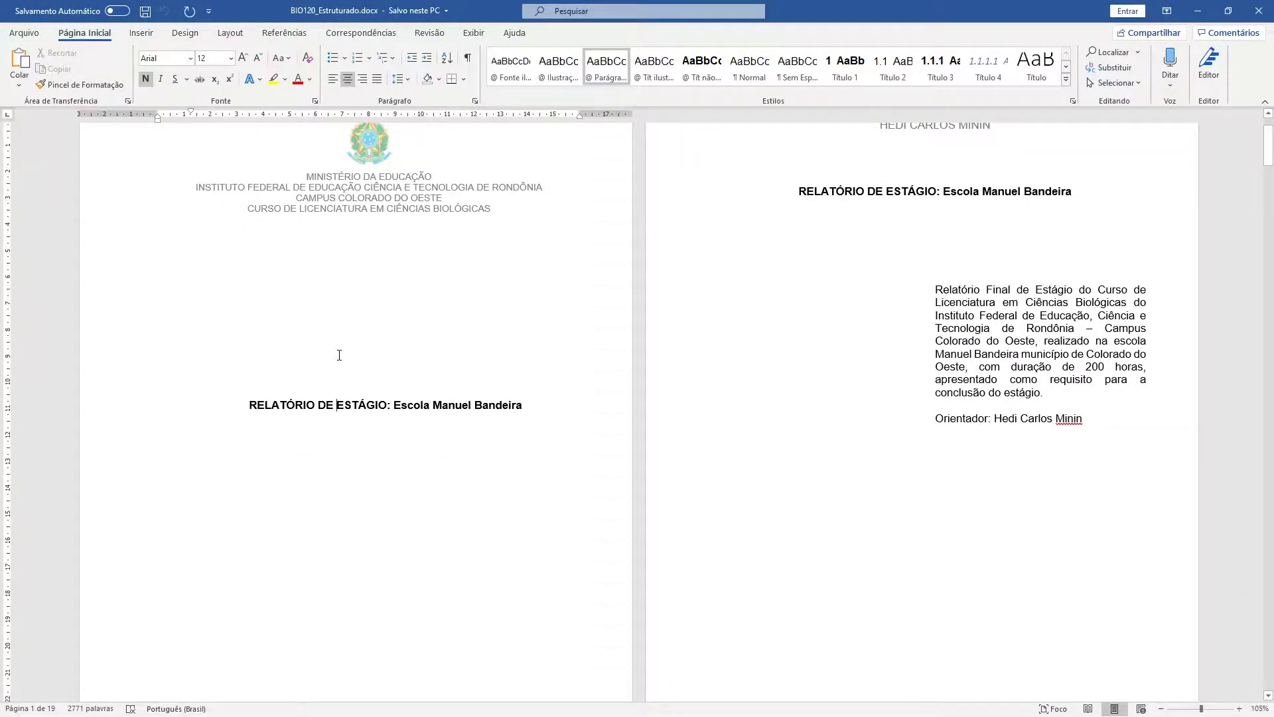
{"action": "scroll", "coordinate": [339, 355], "scroll_direction": "down", "scroll_amount": 3}
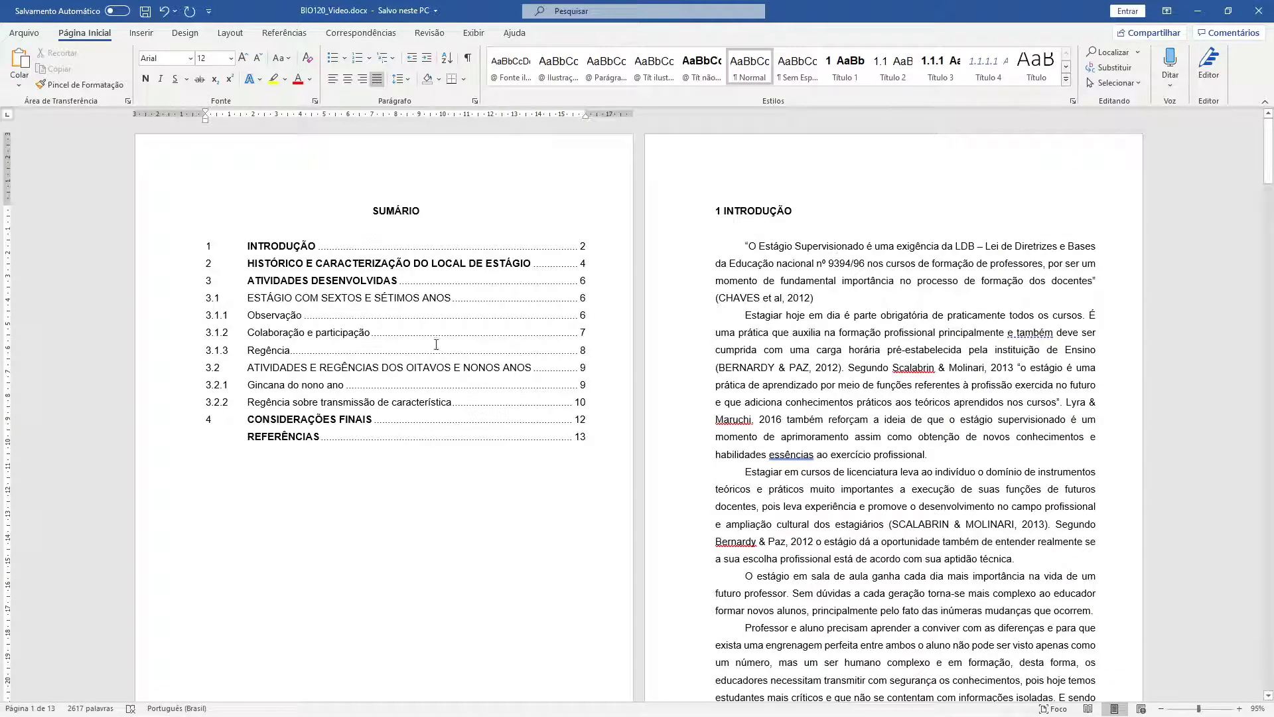
- Insert a Próxima Página section break before SUMÁRIO, creating a blank first page
{"action": "left_click", "coordinate": [360, 209]}
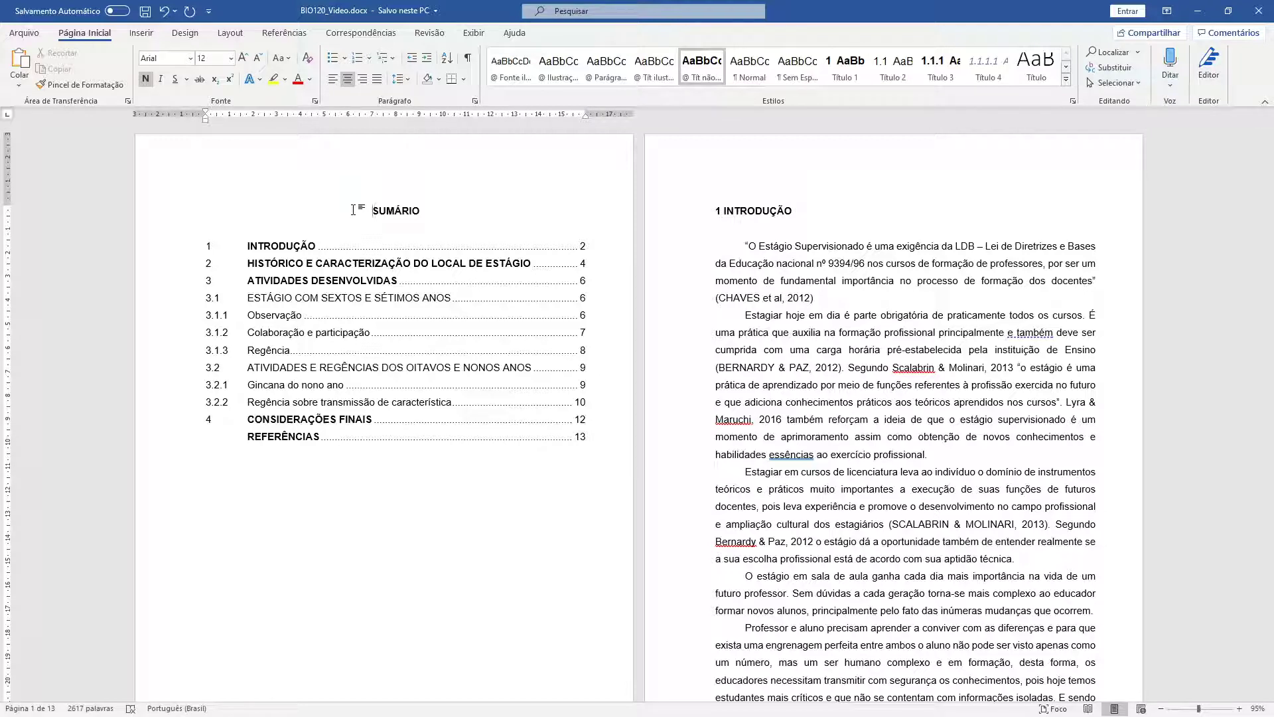
{"action": "left_click", "coordinate": [230, 33]}
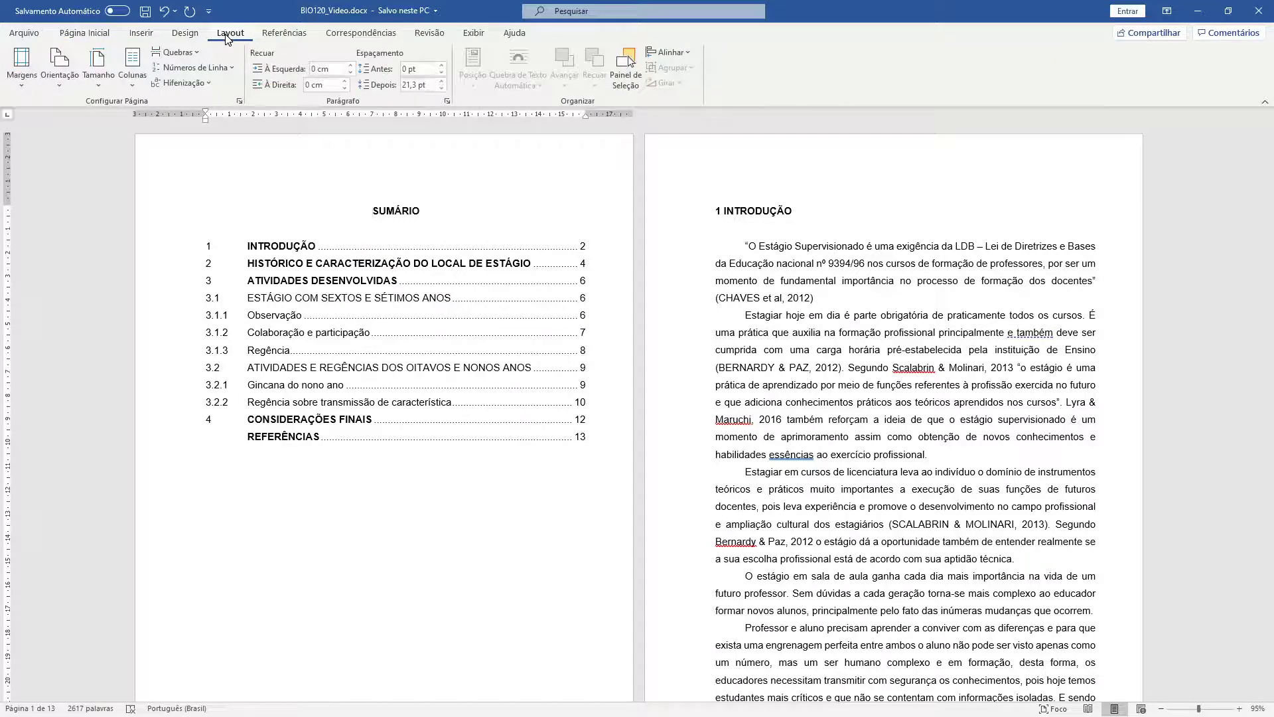
{"action": "left_click", "coordinate": [195, 53]}
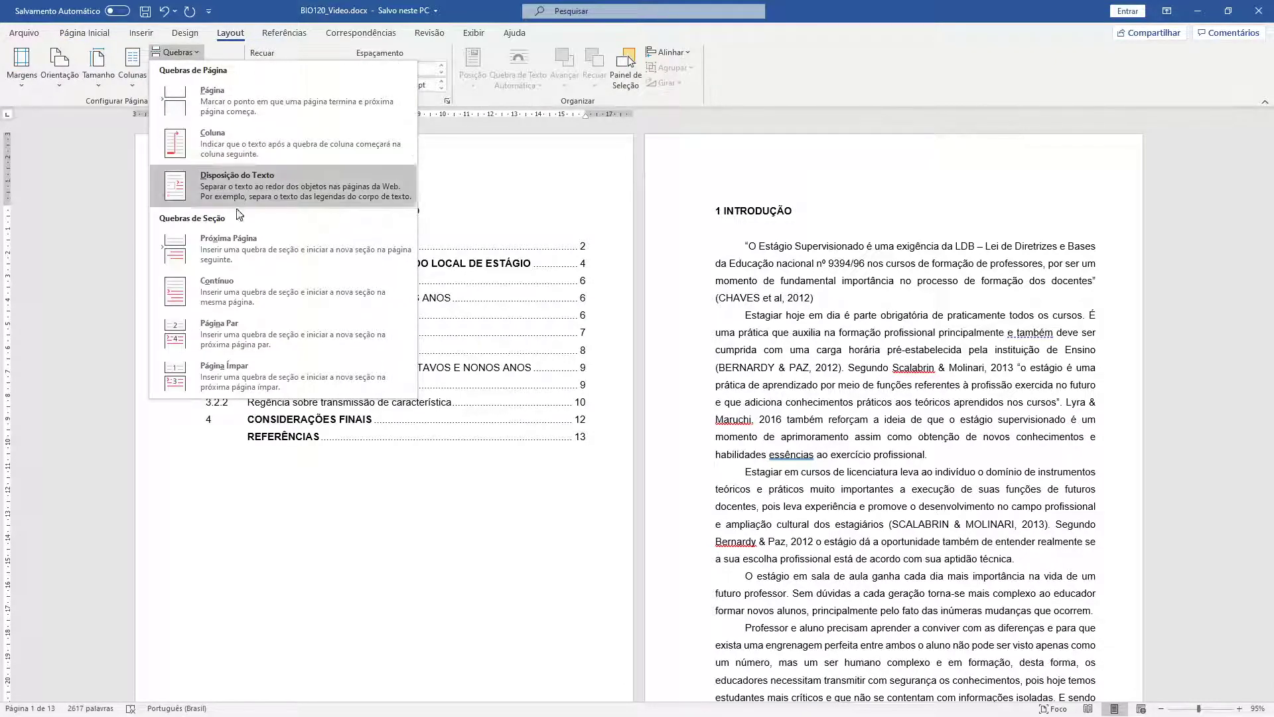
{"action": "left_click", "coordinate": [230, 246]}
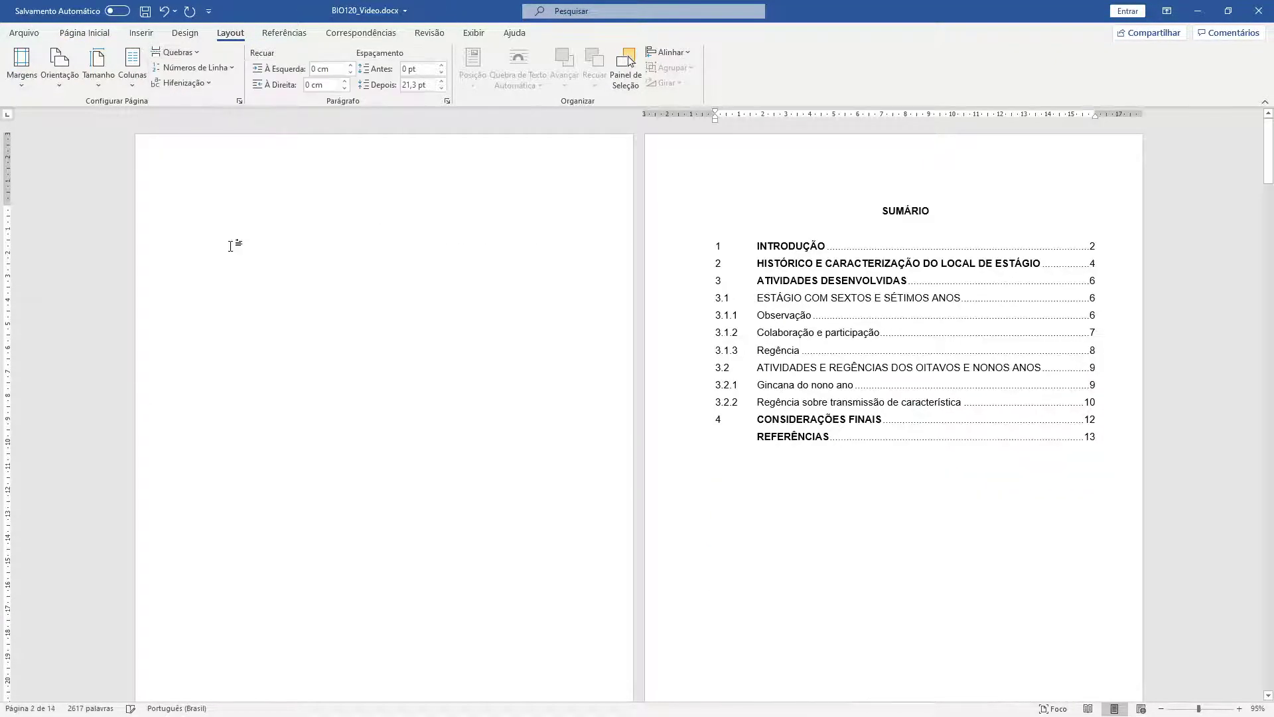
{"action": "left_click", "coordinate": [387, 176]}
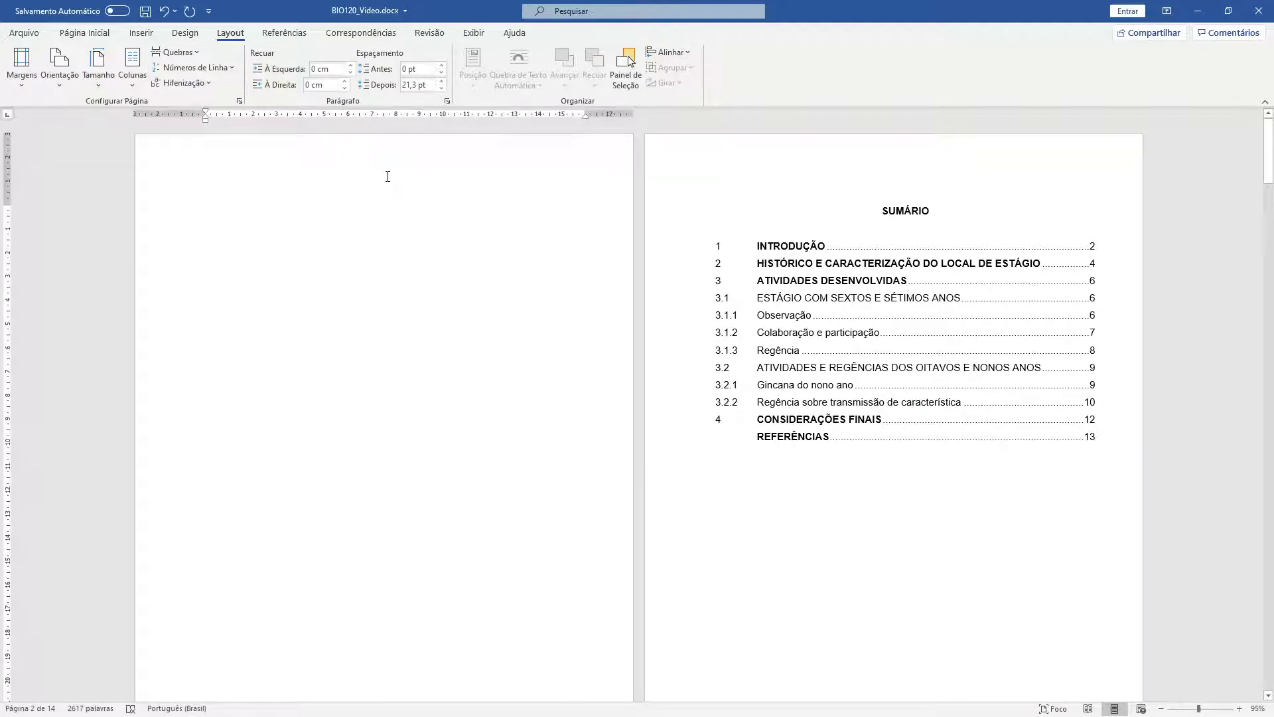
- Open the blank first page's header and select the institute lines in the reference report's header
{"action": "double_click", "coordinate": [356, 151]}
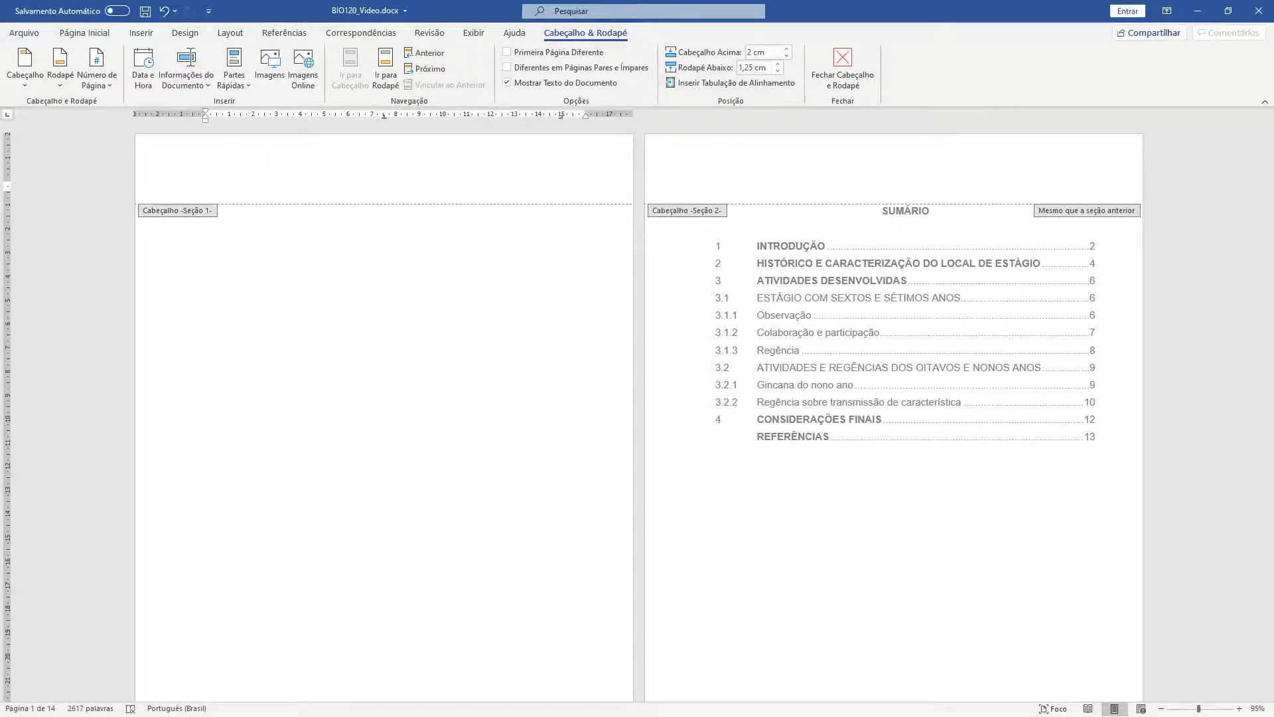
{"action": "key", "text": "alt+Tab"}
{"action": "double_click", "coordinate": [228, 203]}
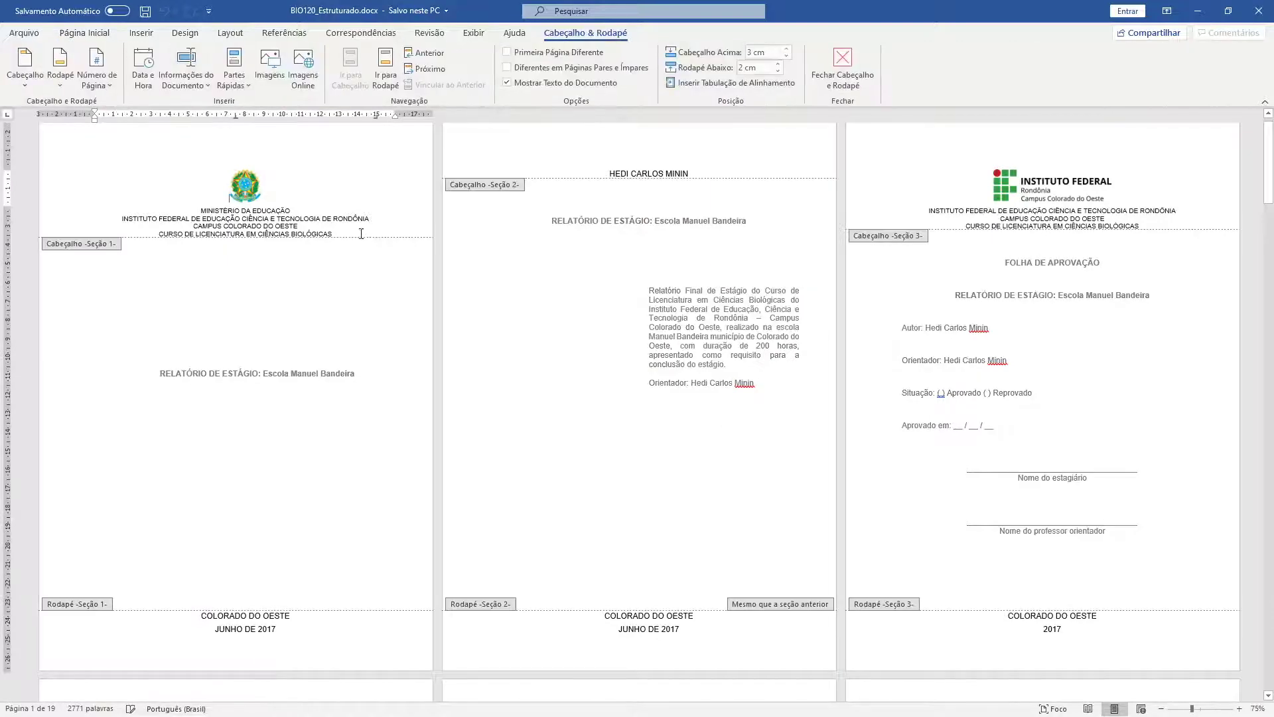
{"action": "left_click_drag", "start_coordinate": [336, 235], "coordinate": [109, 211]}
{"action": "key", "text": "ctrl+c"}
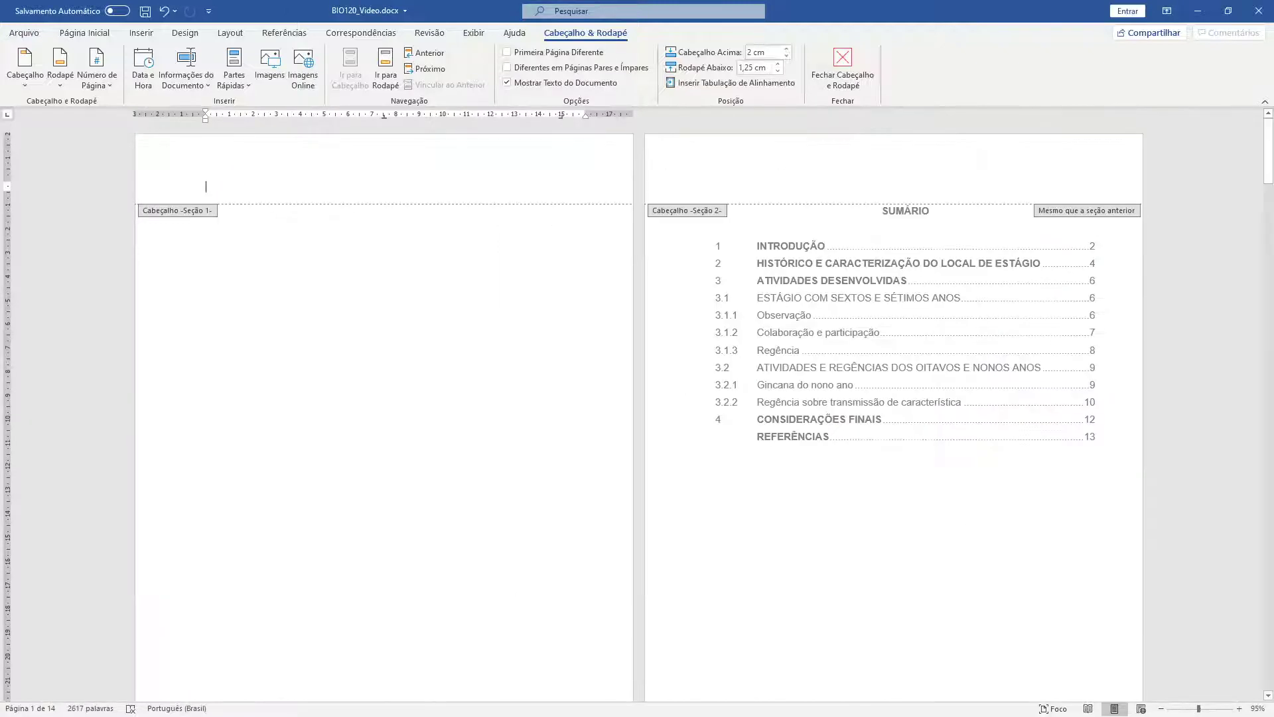
{"action": "left_click_drag", "start_coordinate": [1159, 186], "coordinate": [258, 153]}
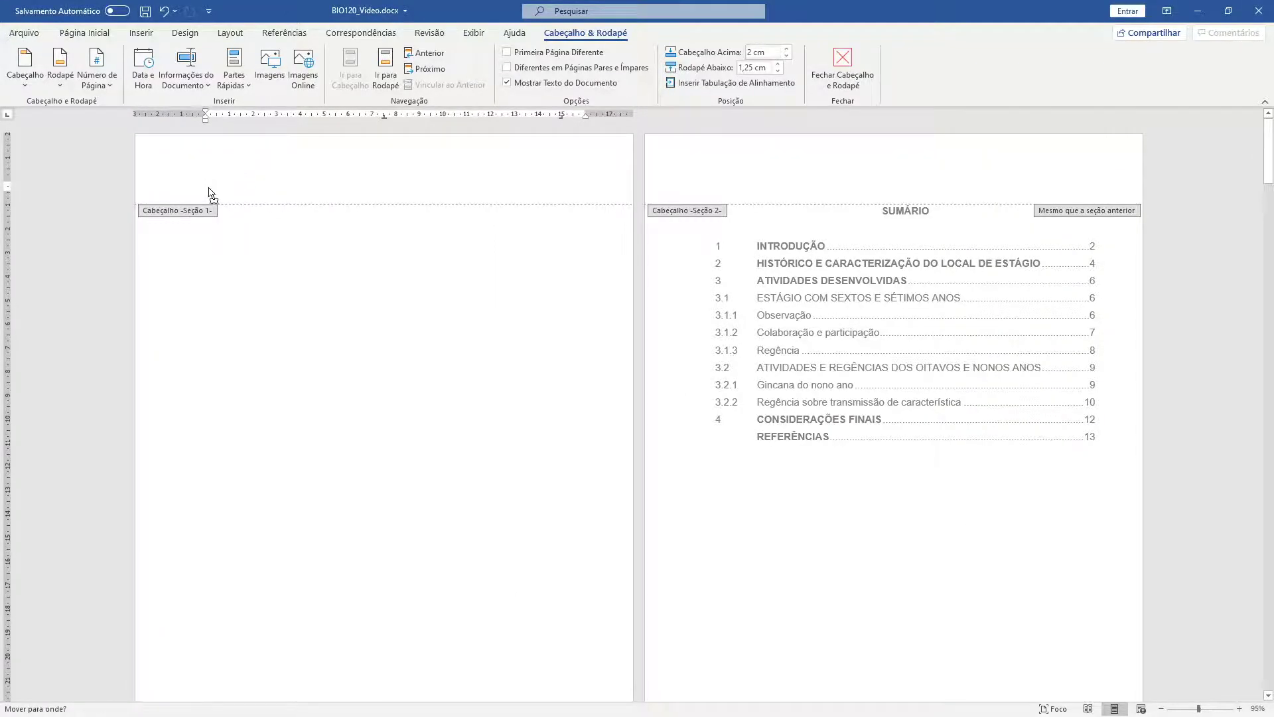
- Place the Brasil coat of arms in the header at 1,75 cm width with a new line below
{"action": "left_click_drag", "start_coordinate": [208, 193], "coordinate": [208, 192]}
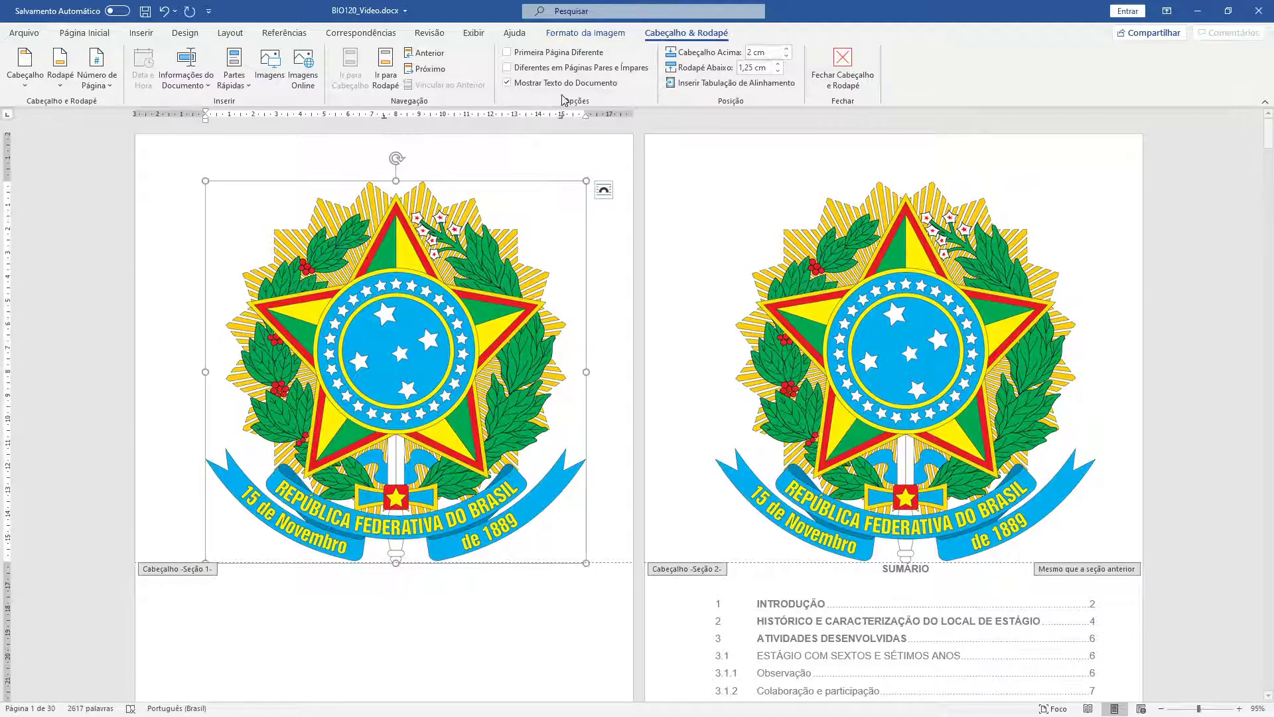
{"action": "left_click", "coordinate": [600, 37]}
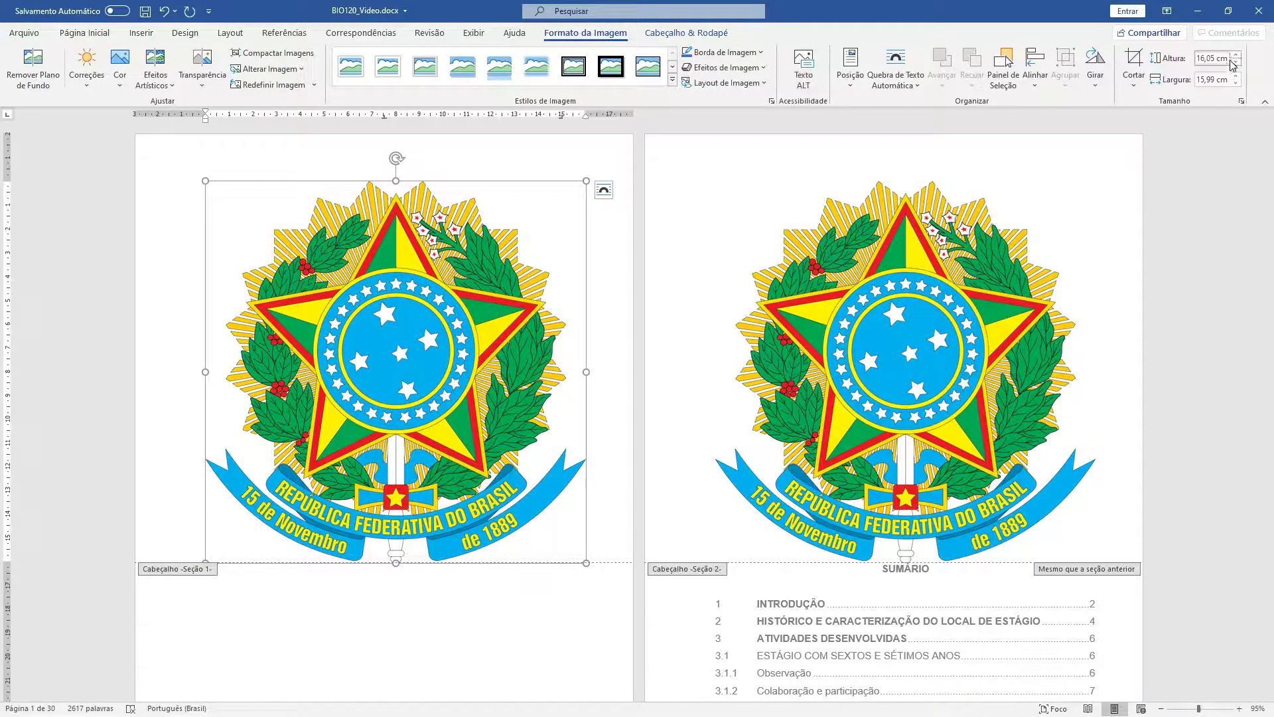
{"action": "left_click", "coordinate": [1198, 59]}
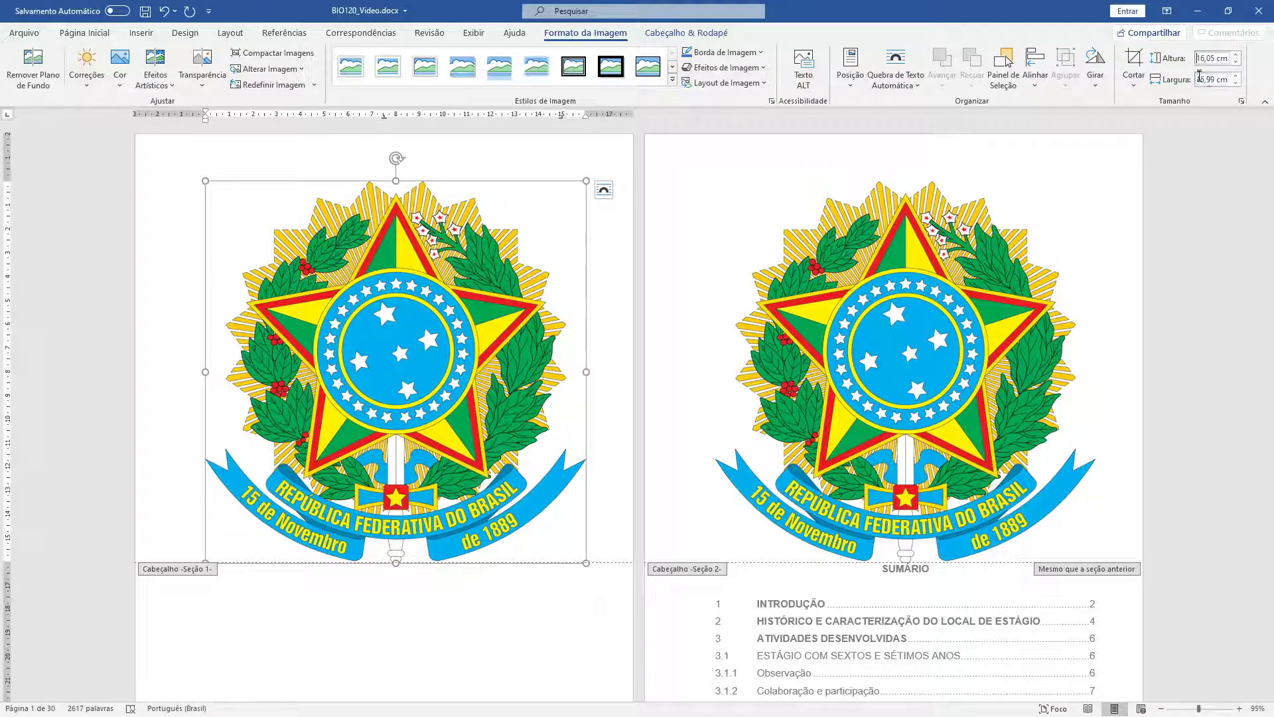
{"action": "key", "text": "Tab"}
{"action": "type", "text": "1,75"}
{"action": "key", "text": "Return"}
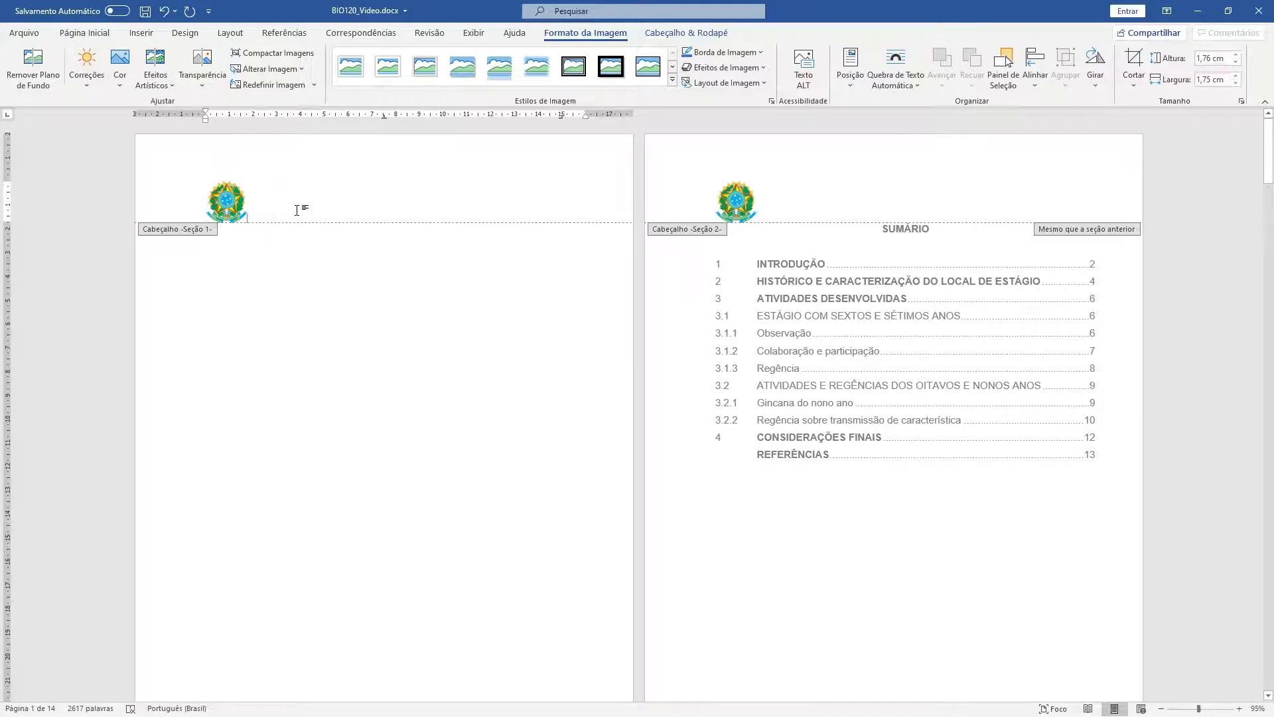
{"action": "left_click", "coordinate": [296, 210]}
{"action": "key", "text": "Return"}
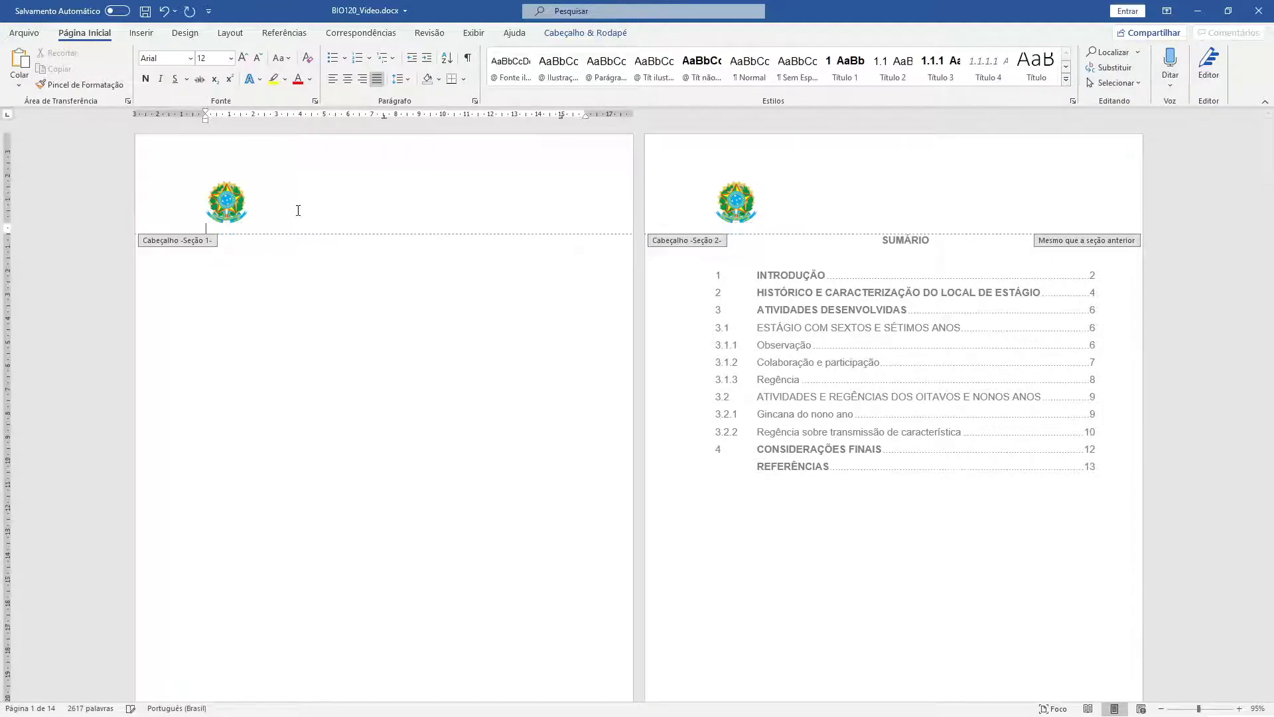
- Paste the MINISTÉRIO DA EDUCAÇÃO through course lines under the coat of arms as unformatted text
{"action": "type", "text": "MINISTÉRIO DA EDUCAÇÃO INSTITUTO FEDERAL DE EDUCAÇÃO, CIÊNCIA E TECNOLOGIA DE RONDÔNIA CAMPUS COLORADO DO OESTE CURSO DE LICENCIATURA EM CIÊNCIAS BIOLÓGICAS"}
{"action": "key", "text": "ctrl+z"}
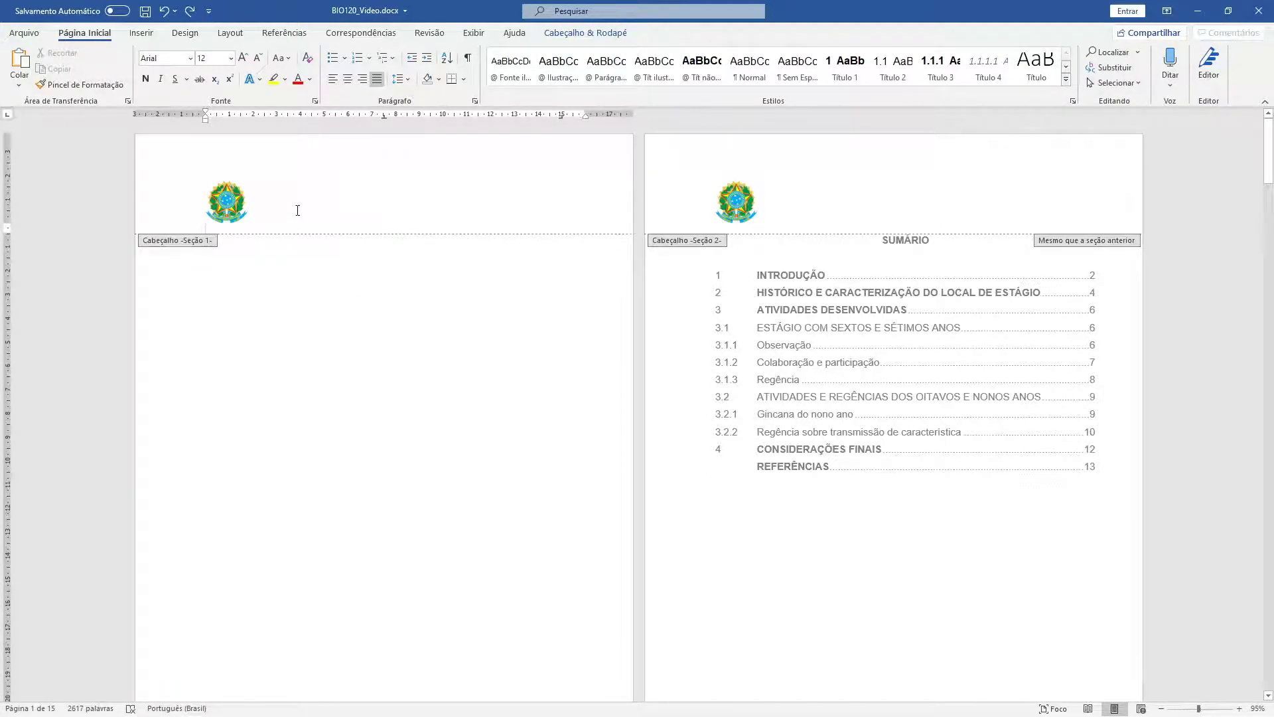
{"action": "key", "text": "ctrl+alt+v"}
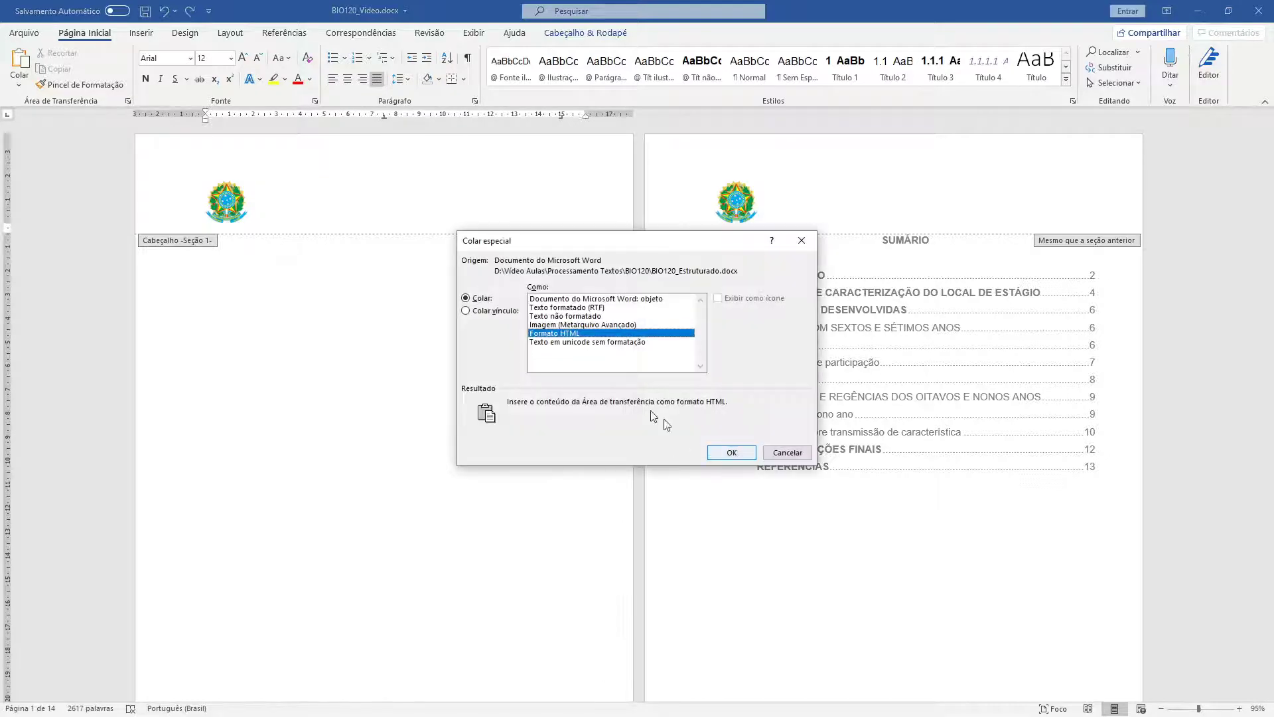
{"action": "left_click", "coordinate": [614, 317]}
{"action": "left_click", "coordinate": [732, 452]}
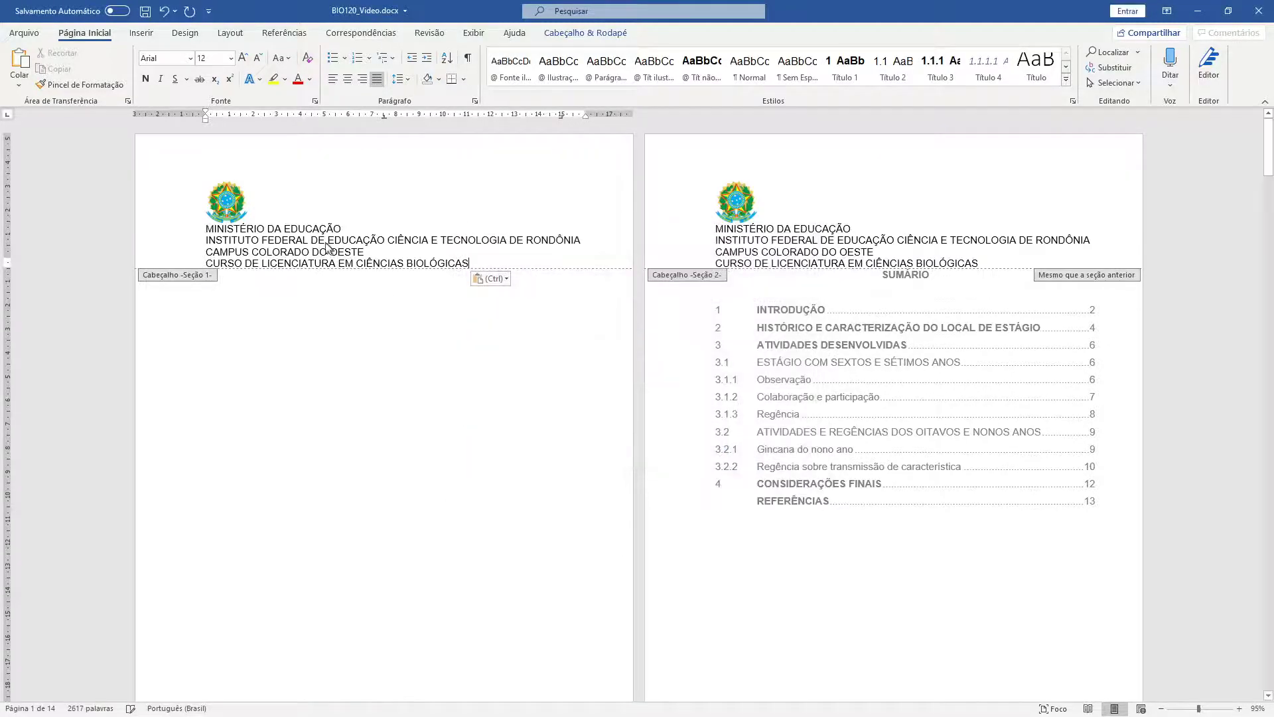
{"action": "left_click", "coordinate": [265, 200]}
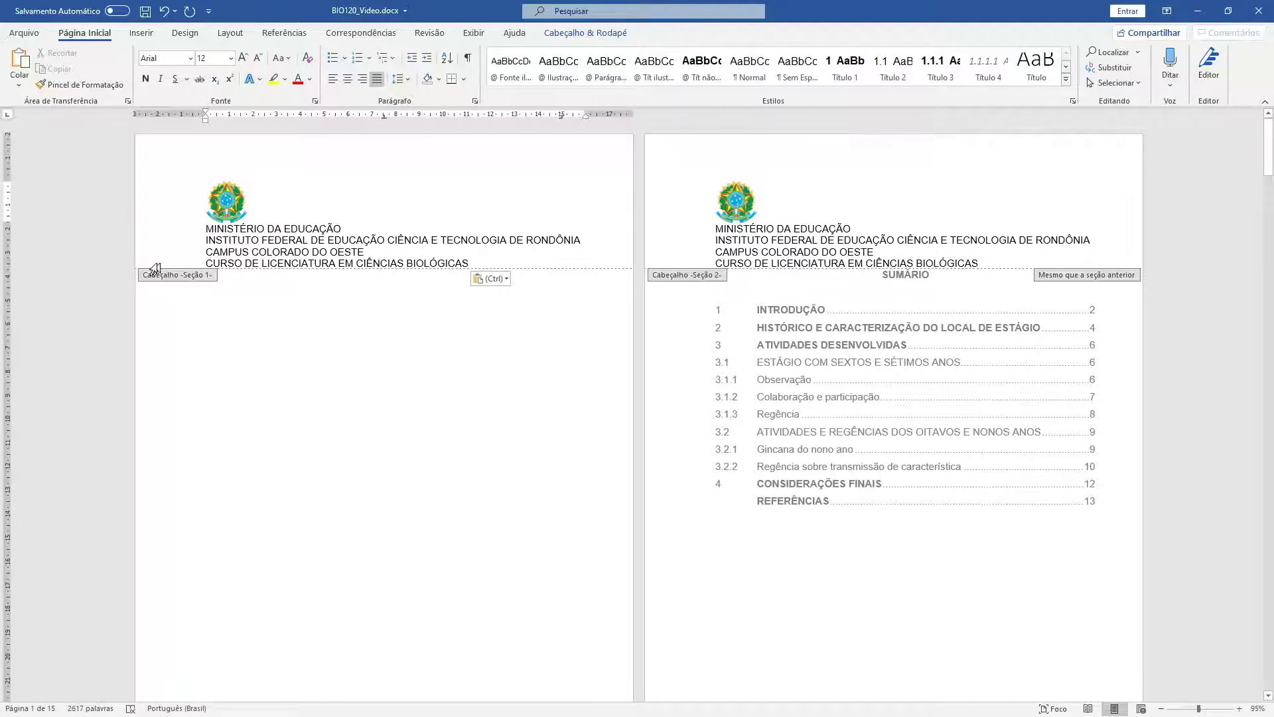
{"action": "scroll", "coordinate": [691, 393], "scroll_direction": "down", "scroll_amount": 10}
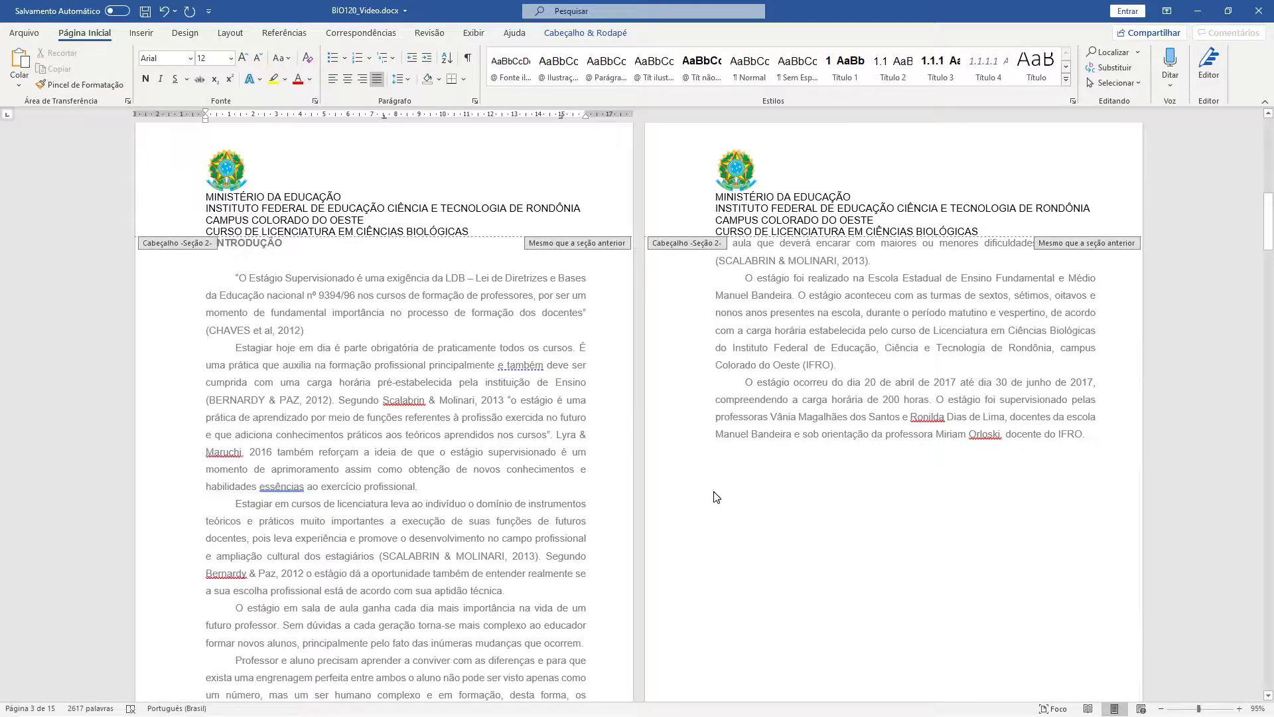
{"action": "scroll", "coordinate": [717, 498], "scroll_direction": "up", "scroll_amount": 10}
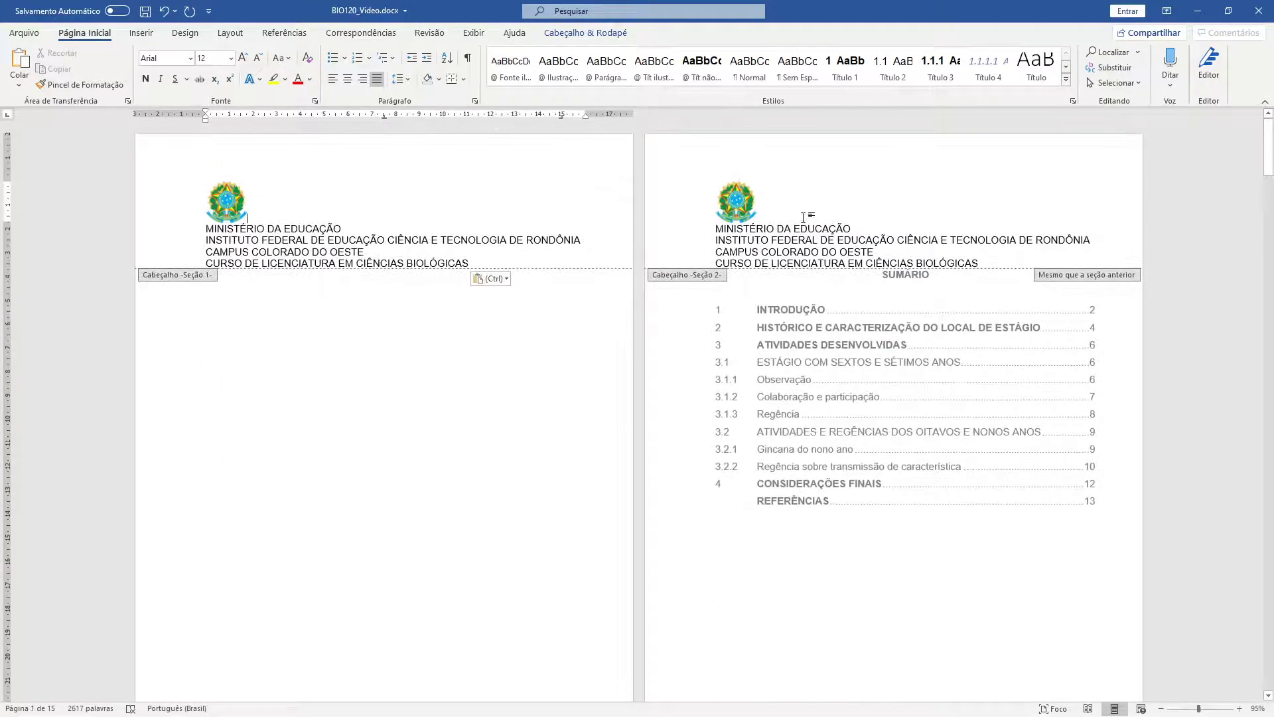
- Unlink the Sumário header from the previous section and delete its coat of arms and lines
{"action": "left_click", "coordinate": [802, 216]}
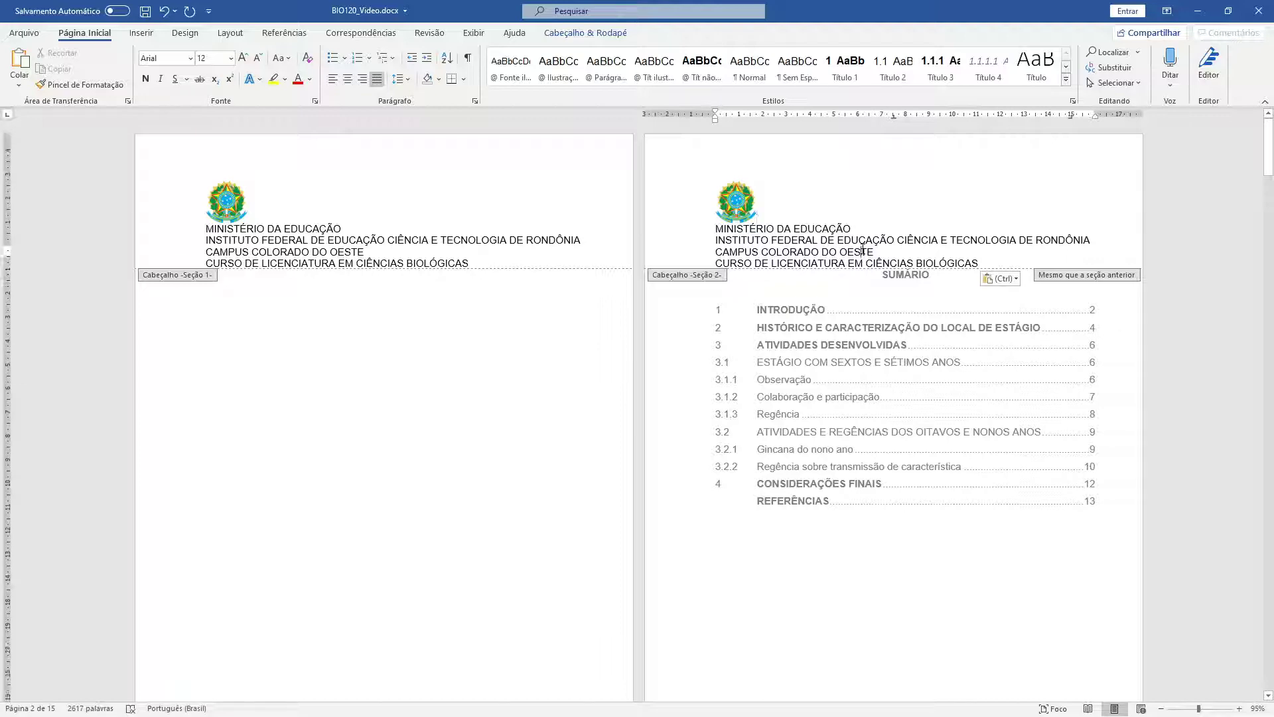
{"action": "left_click", "coordinate": [582, 36]}
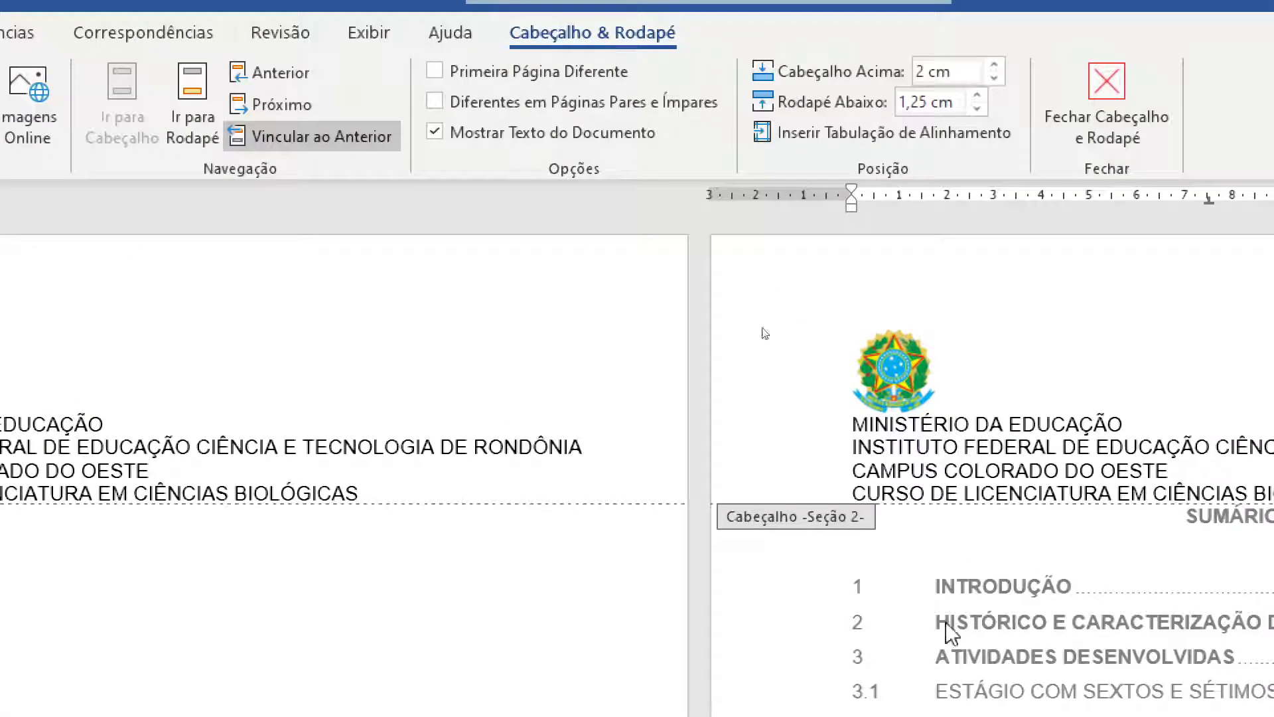
{"action": "left_click", "coordinate": [1169, 471]}
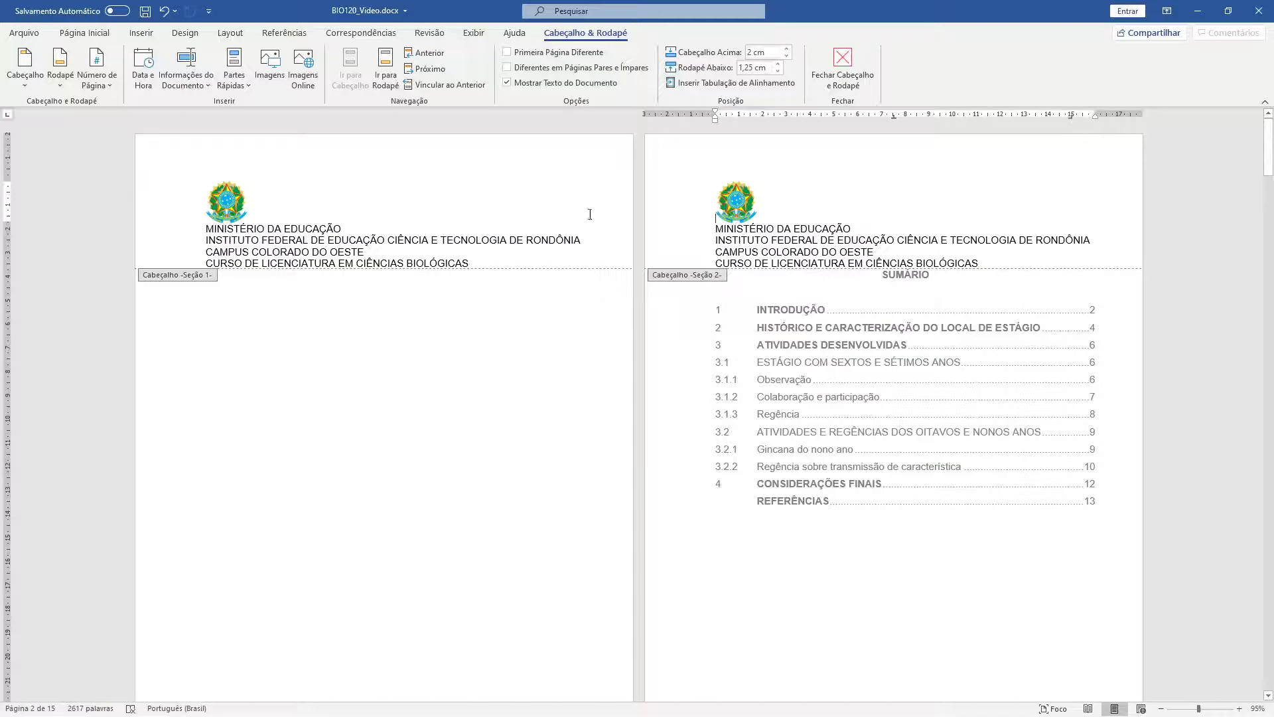
{"action": "left_click_drag", "start_coordinate": [973, 263], "coordinate": [719, 173]}
{"action": "key", "text": "Delete"}
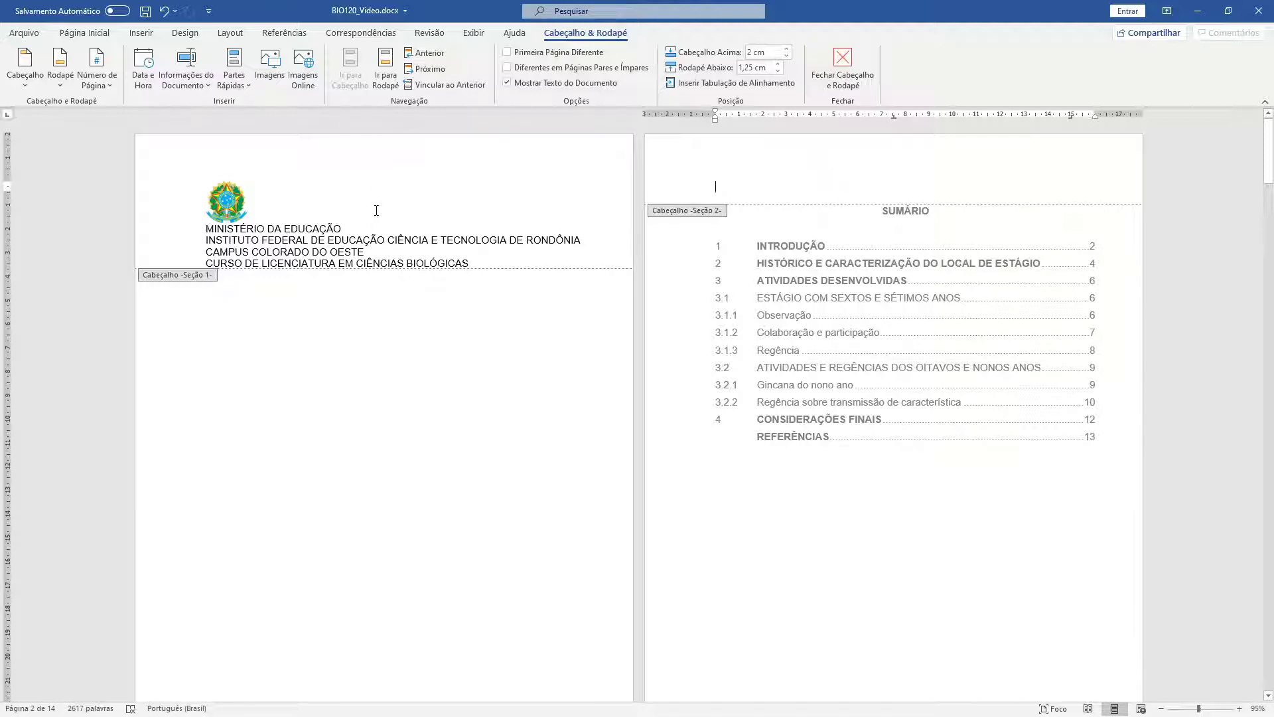
- Turn off Vincular ao Anterior for the Sumário page's footer
{"action": "scroll", "coordinate": [373, 213], "scroll_direction": "down", "scroll_amount": 5}
{"action": "left_click", "coordinate": [711, 517]}
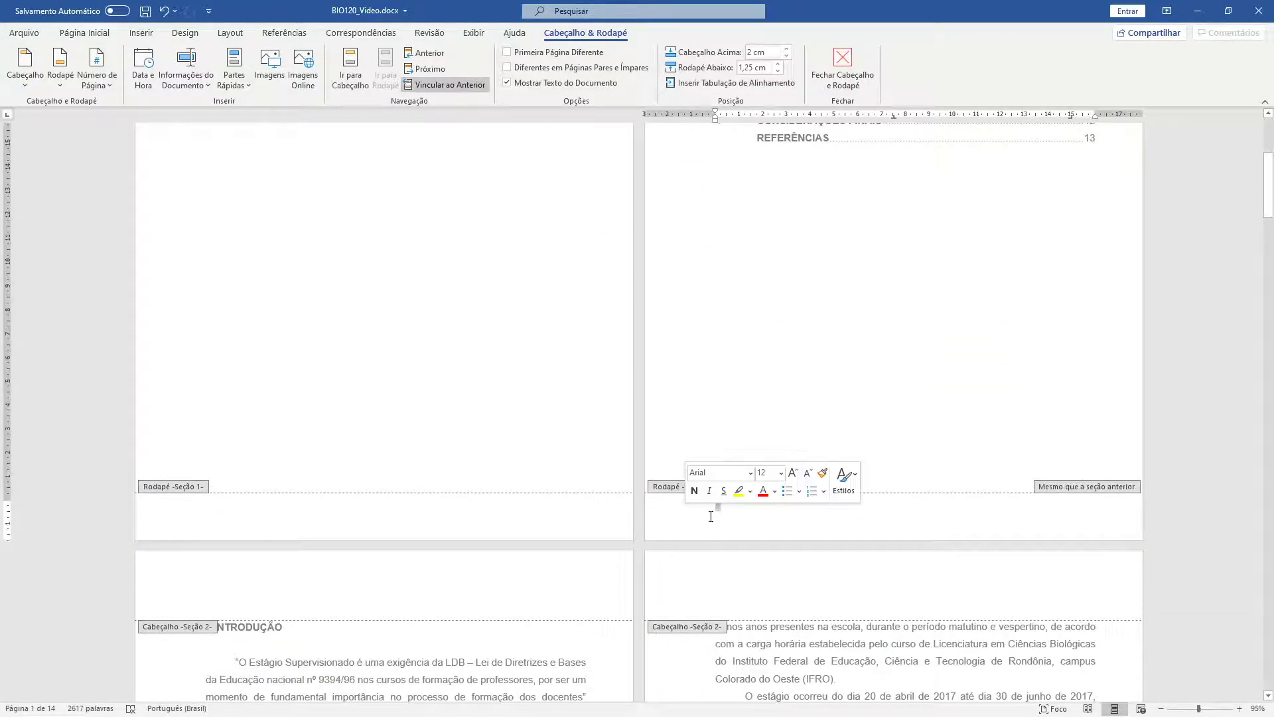
{"action": "scroll", "coordinate": [728, 470], "scroll_direction": "down", "scroll_amount": 3}
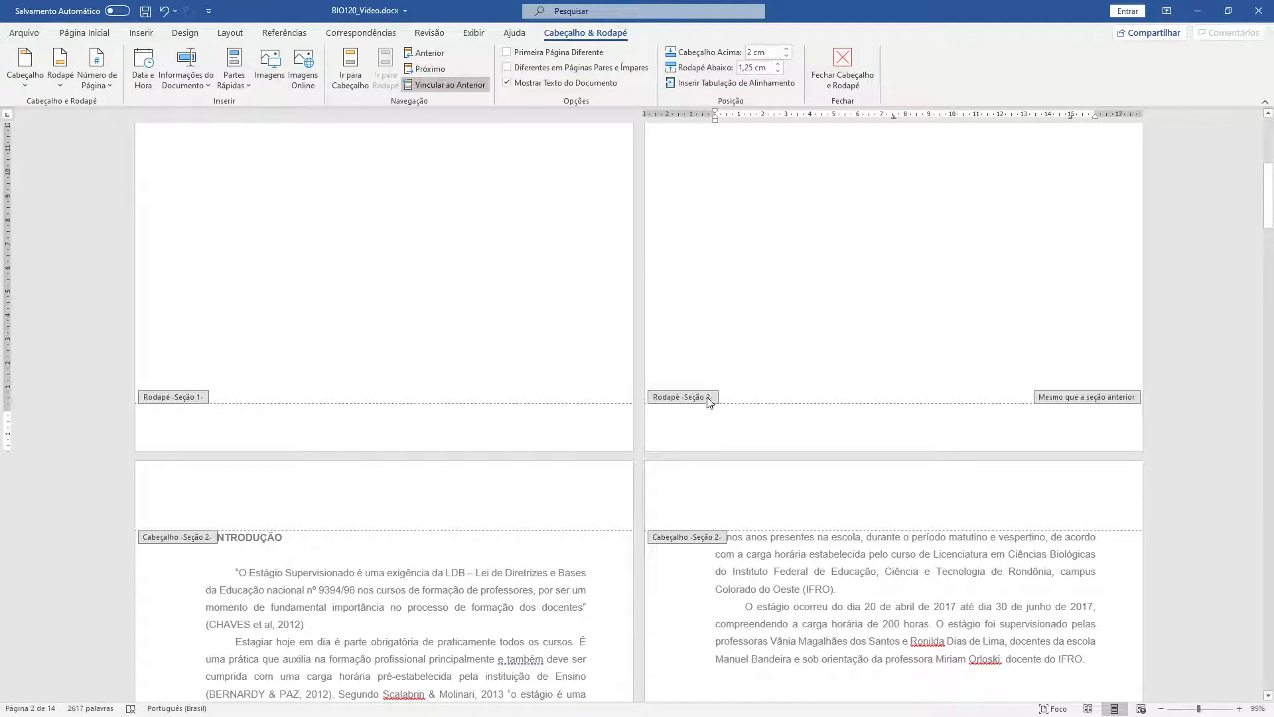
{"action": "left_click", "coordinate": [444, 85]}
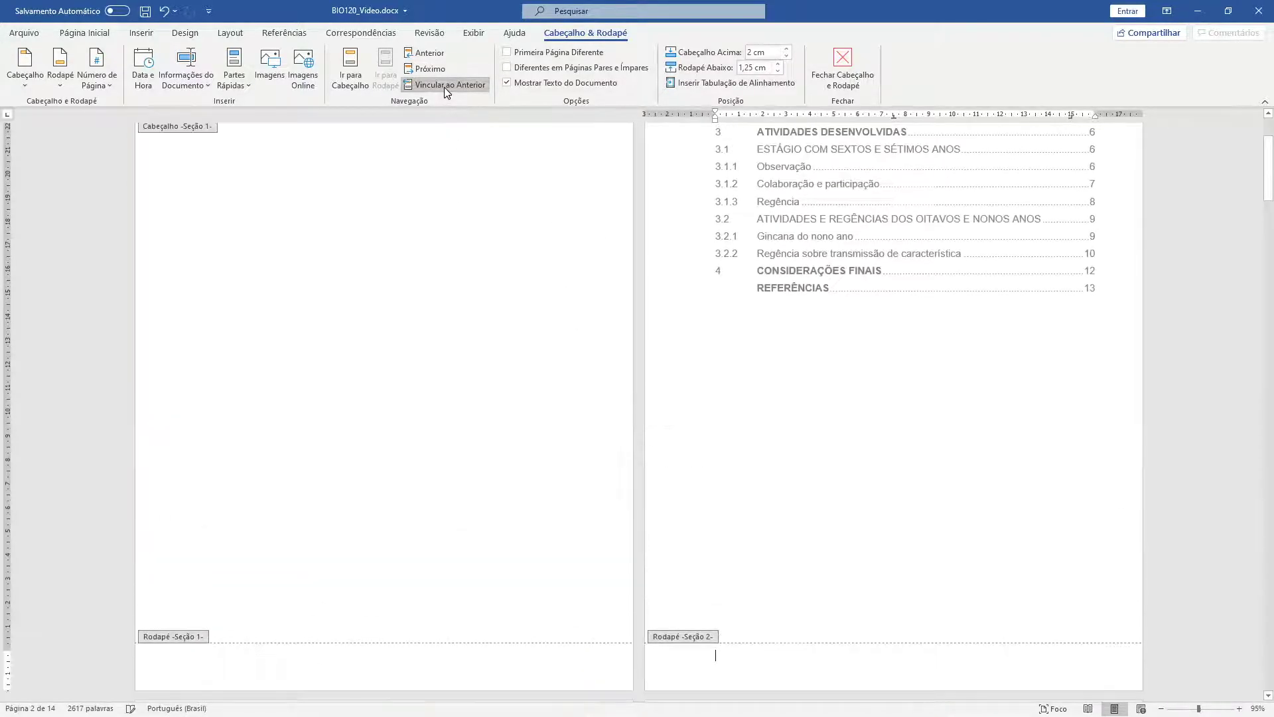
{"action": "left_click", "coordinate": [407, 456]}
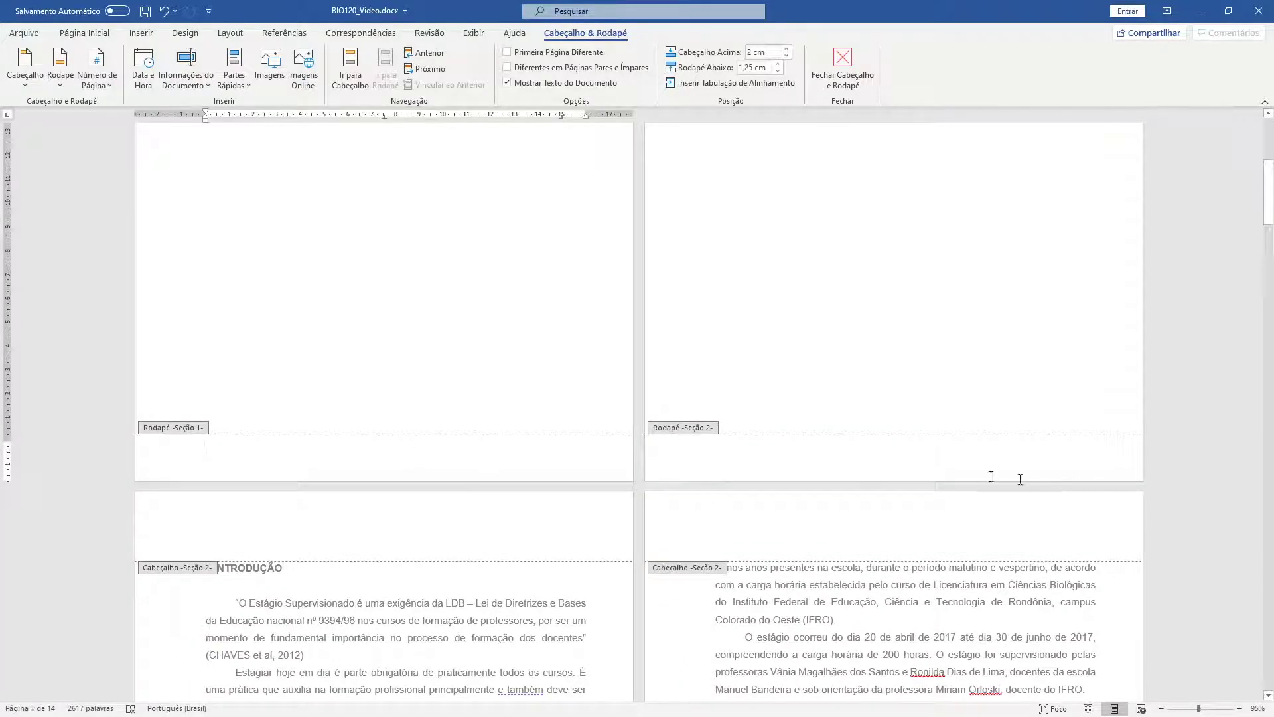
- Type COLORADO DO OESTE and JUNHO DE 2017 on separate cover footer lines, correcting JULHO to JUNHO
{"action": "type", "text": "col"}
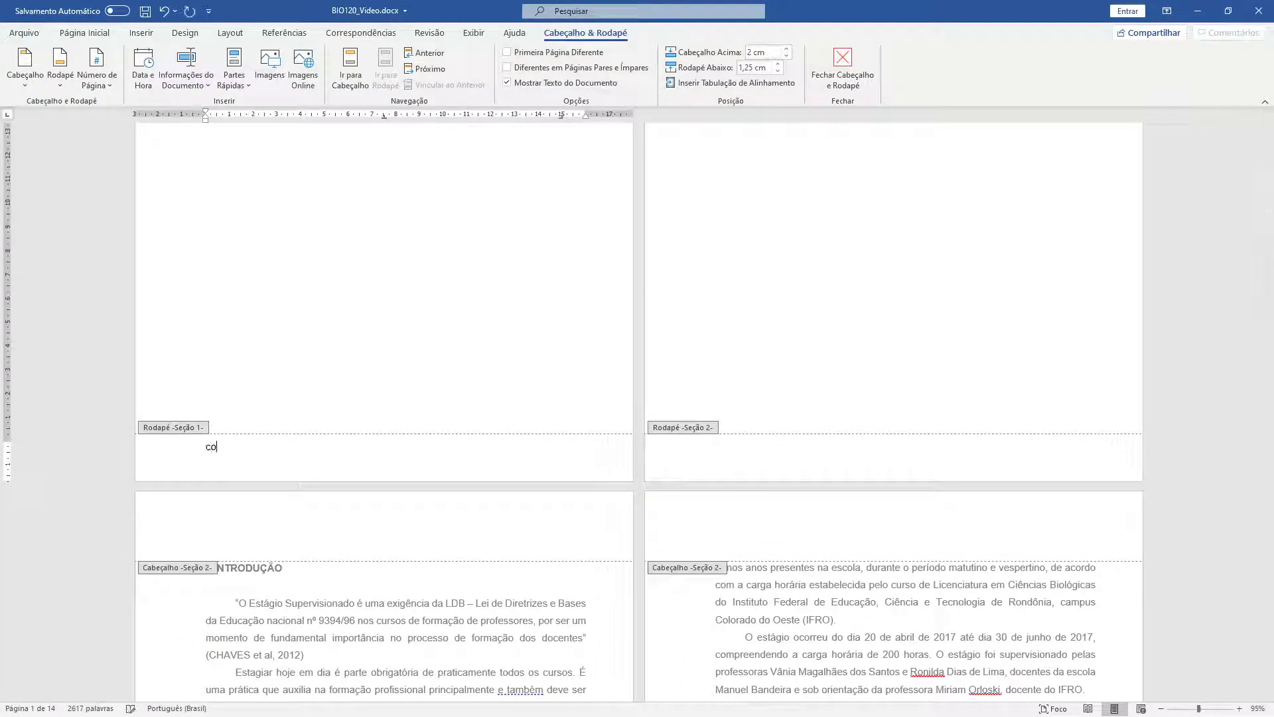
{"action": "type", "text": "COL"}
{"action": "type", "text": "ORADO DO OESTE"}
{"action": "key", "text": "Return"}
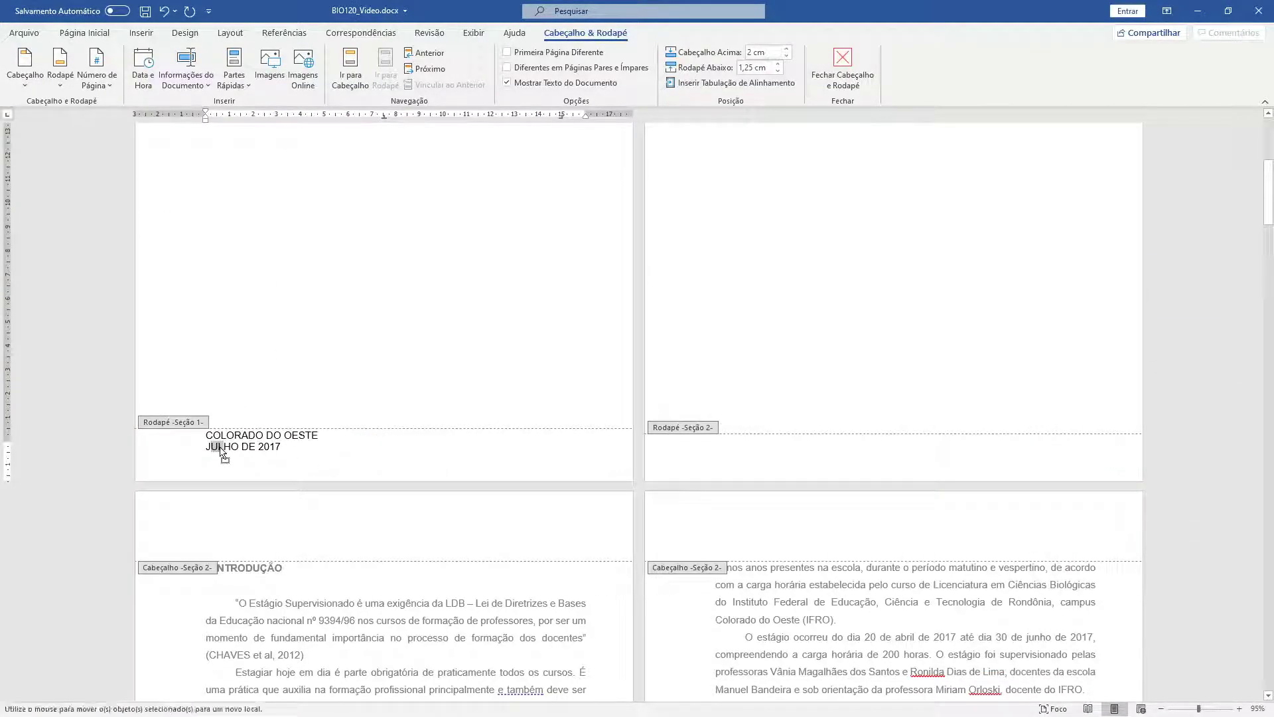
{"action": "key", "text": "BackSpace"}
{"action": "type", "text": "N"}
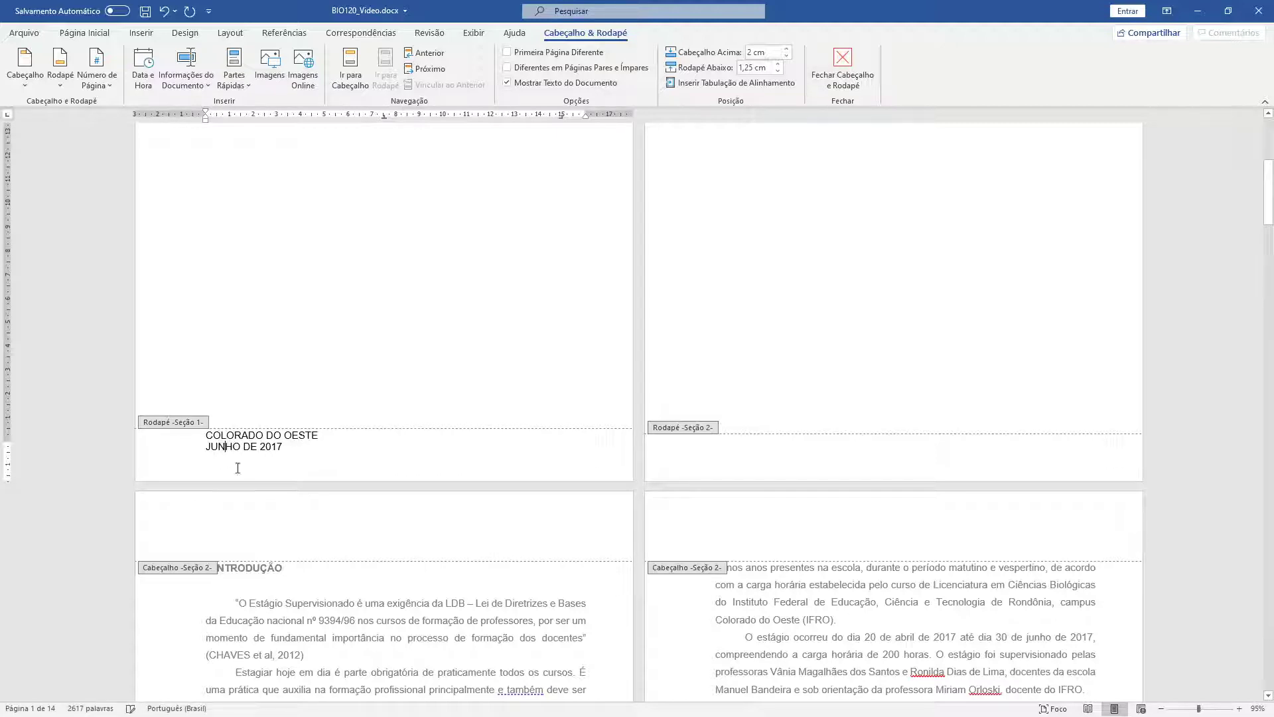
{"action": "left_click", "coordinate": [725, 456]}
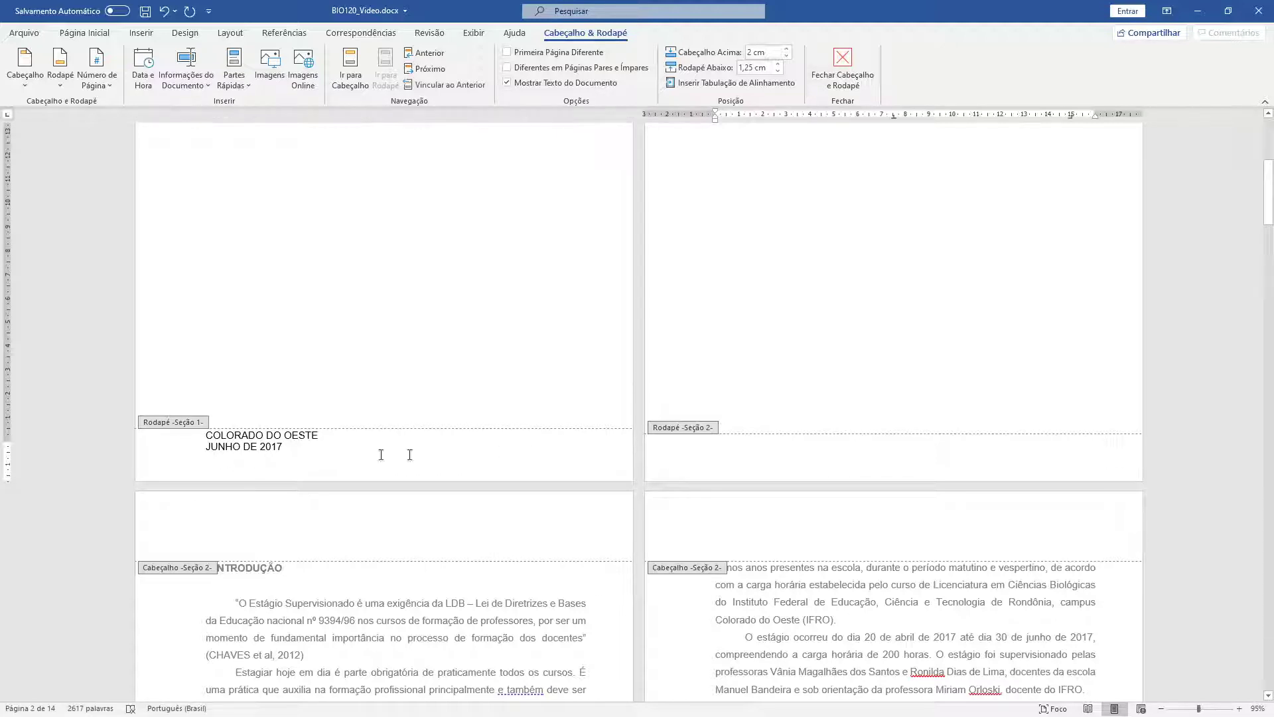
{"action": "left_click", "coordinate": [302, 446]}
{"action": "scroll", "coordinate": [441, 464], "scroll_direction": "up", "scroll_amount": 2}
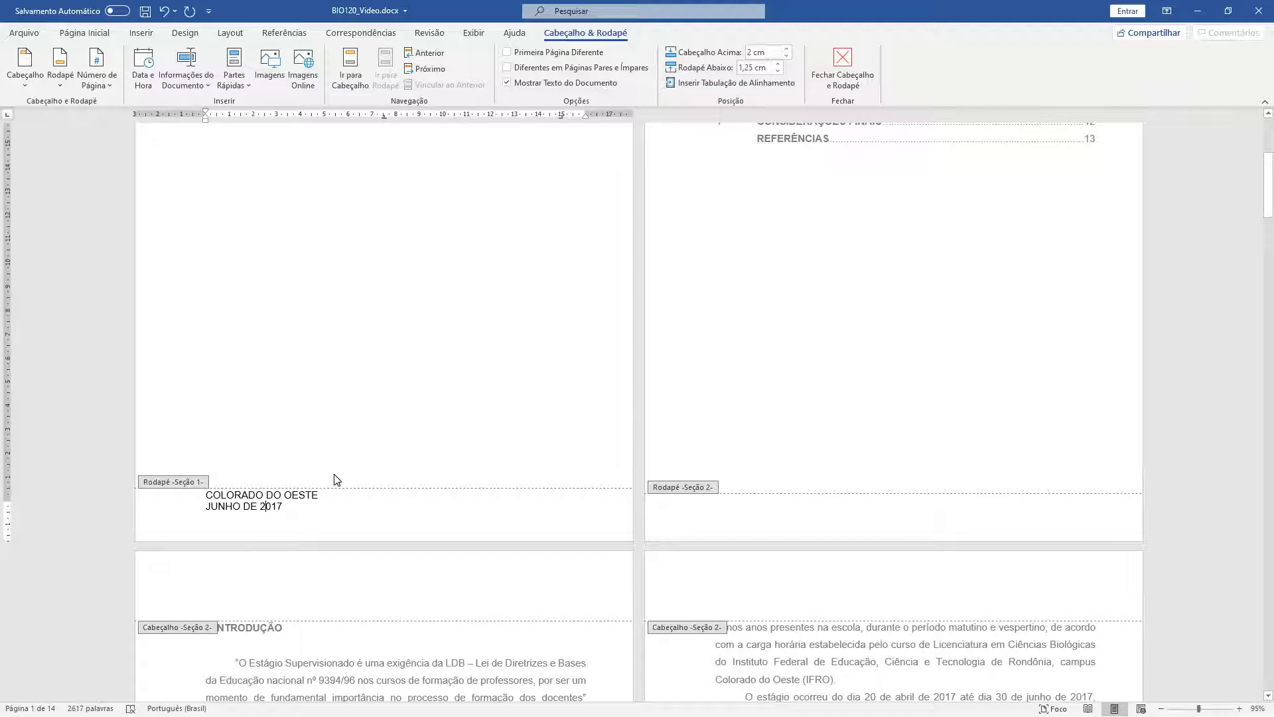
{"action": "scroll", "coordinate": [330, 443], "scroll_direction": "up", "scroll_amount": 5}
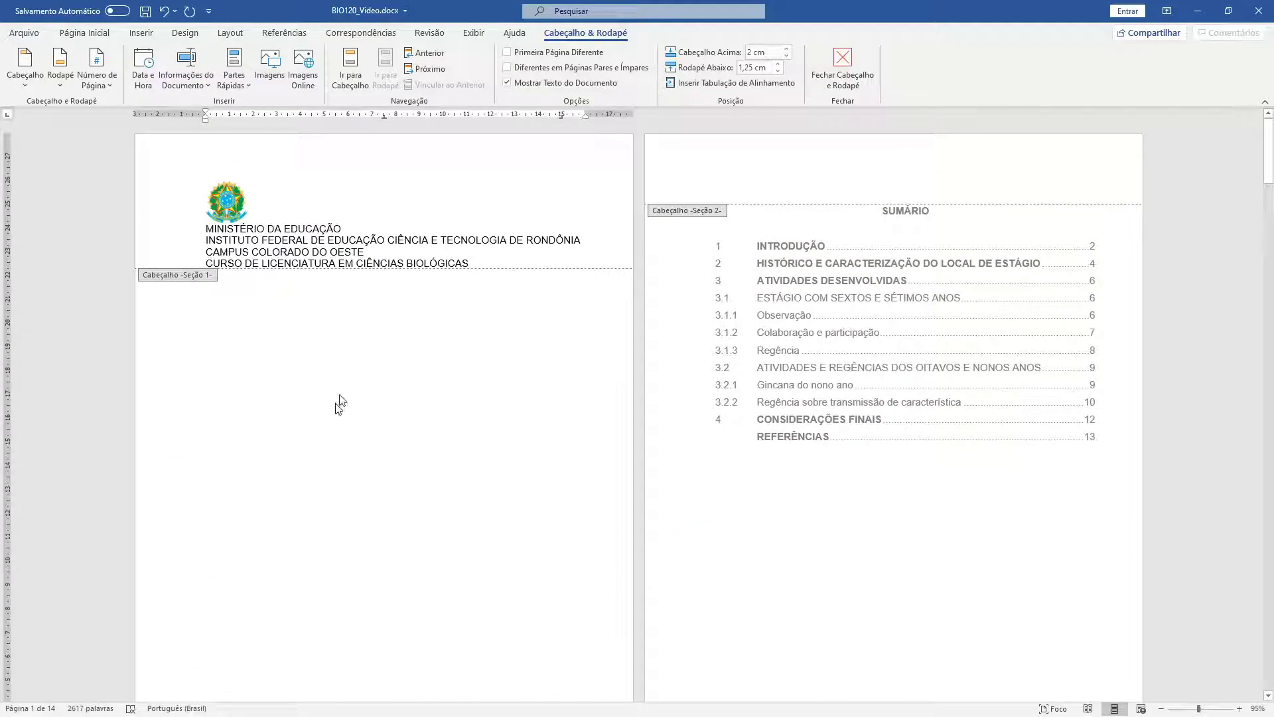
- Shrink the font of the four header institution lines and center them
{"action": "left_click", "coordinate": [468, 264]}
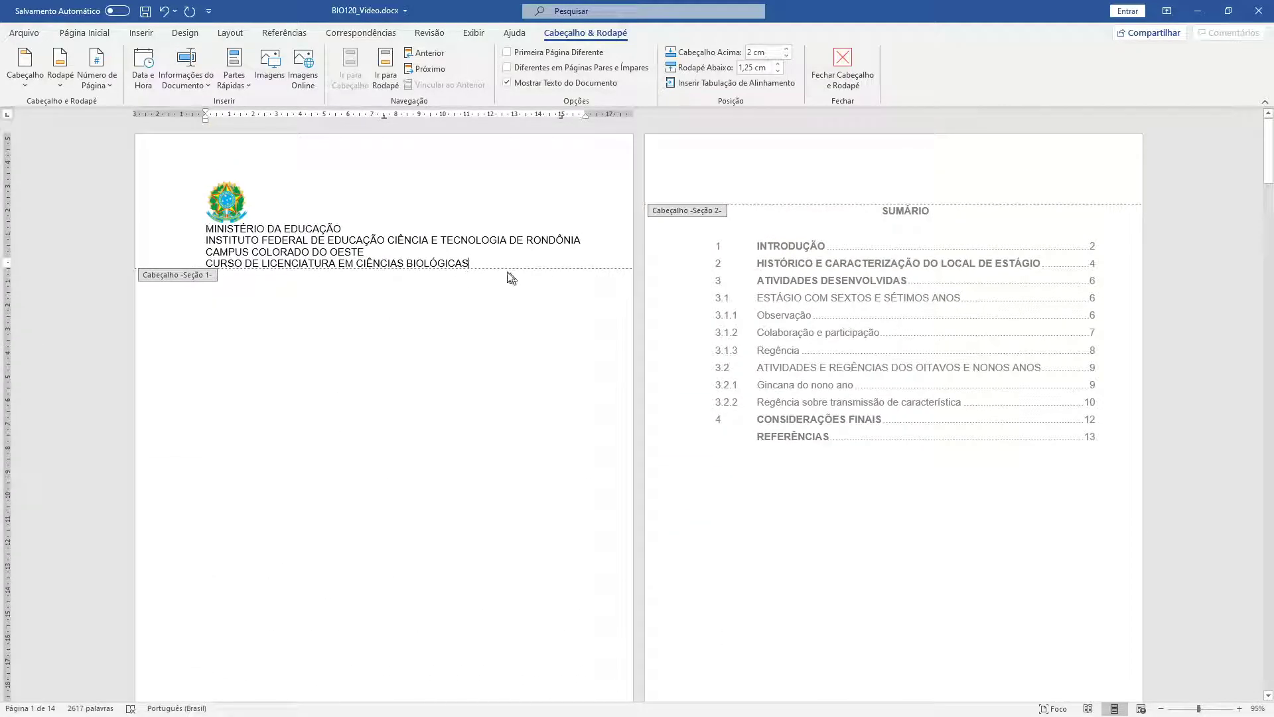
{"action": "left_click_drag", "start_coordinate": [475, 265], "coordinate": [203, 226]}
{"action": "left_click", "coordinate": [124, 32]}
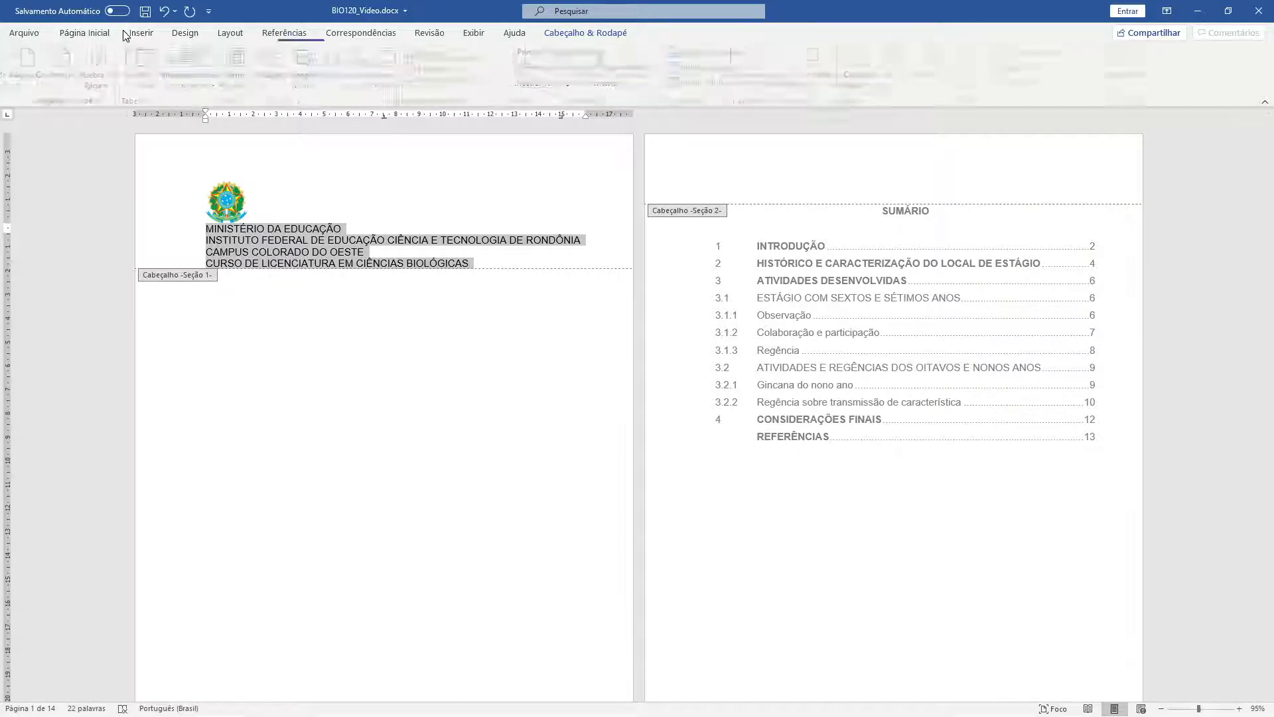
{"action": "left_click", "coordinate": [77, 34]}
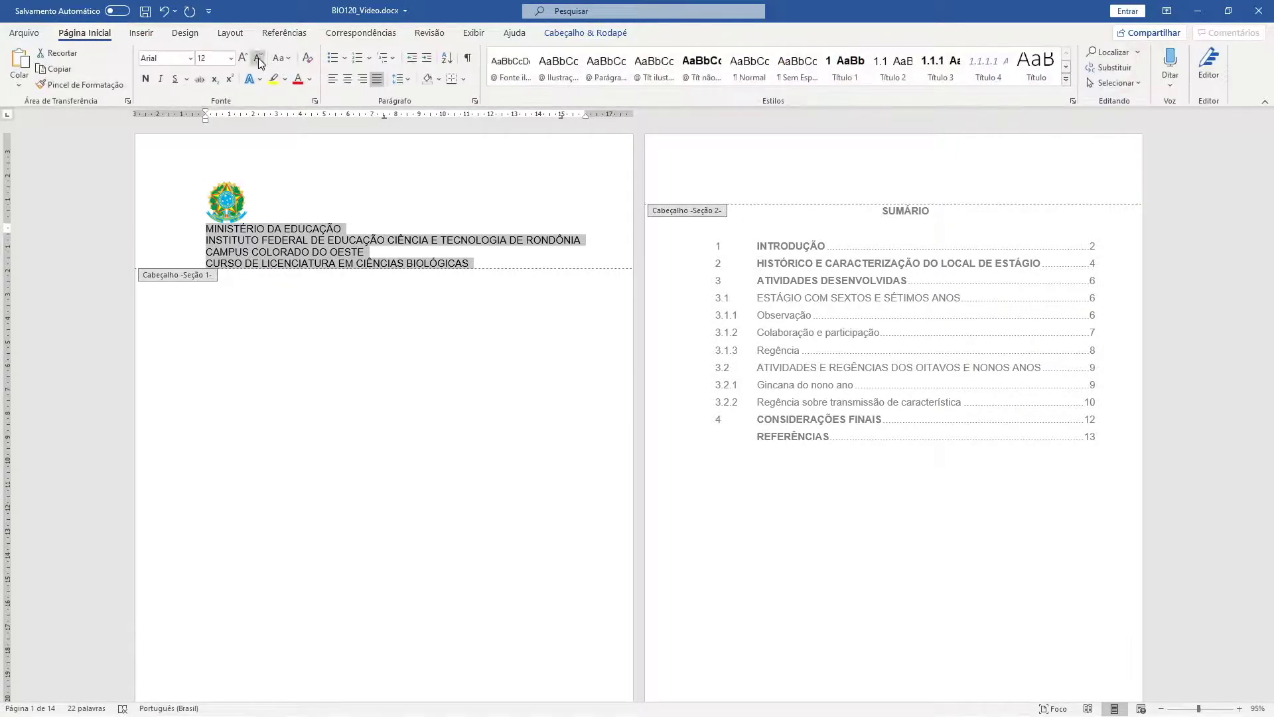
{"action": "left_click", "coordinate": [259, 57]}
{"action": "left_click", "coordinate": [258, 57]}
{"action": "left_click", "coordinate": [348, 80]}
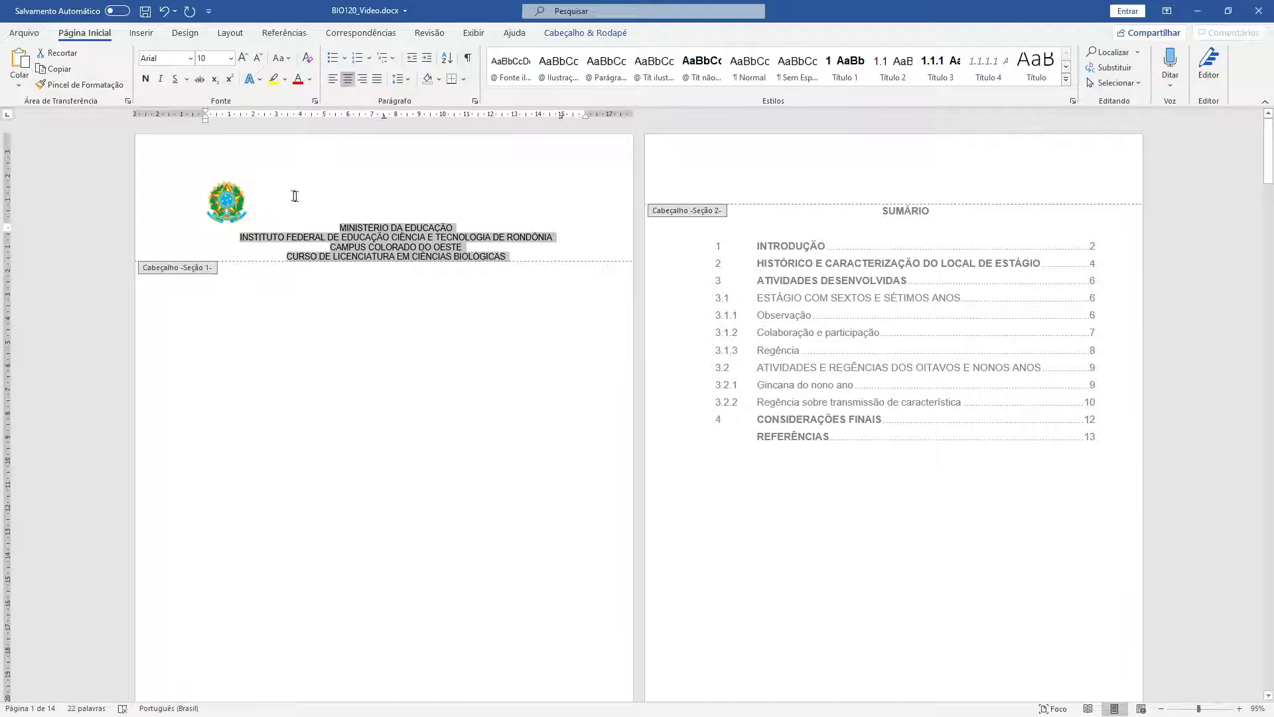
- Give the coat of arms line 1,15 line spacing and center it
{"action": "left_click", "coordinate": [256, 201]}
{"action": "left_click", "coordinate": [410, 81]}
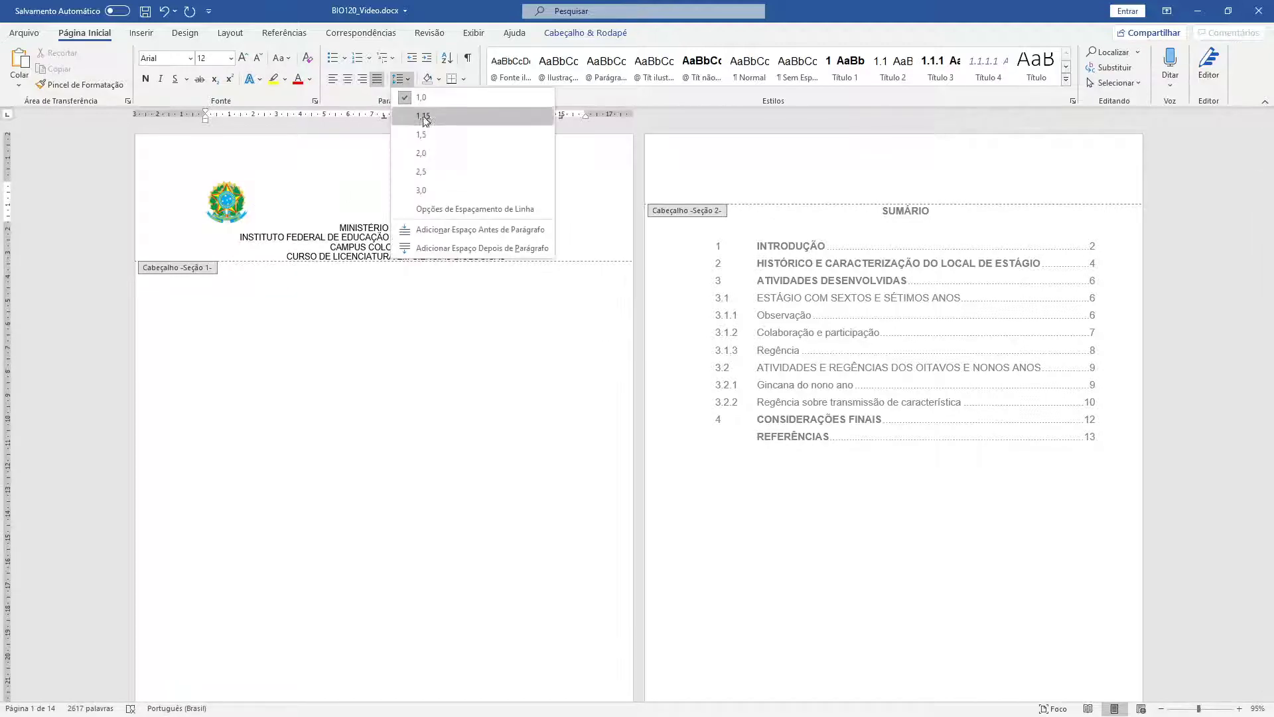
{"action": "left_click", "coordinate": [427, 134]}
{"action": "left_click", "coordinate": [348, 79]}
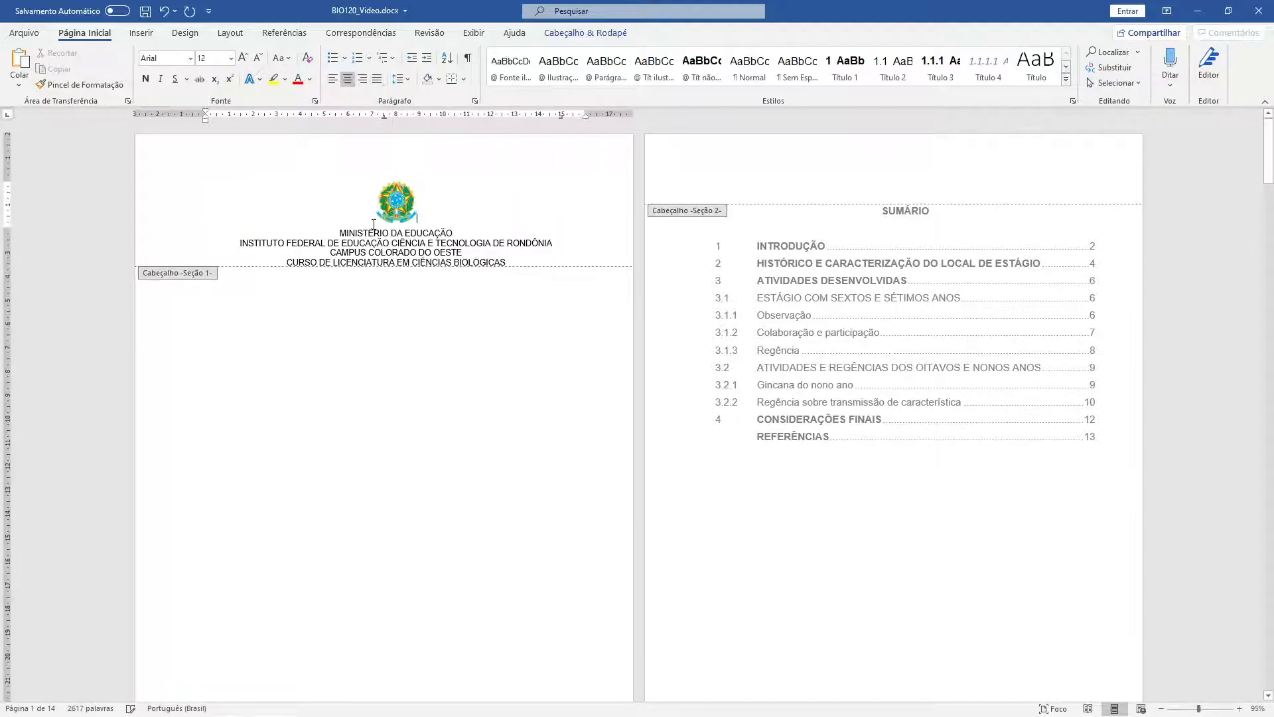
{"action": "scroll", "coordinate": [398, 302], "scroll_direction": "down", "scroll_amount": 5}
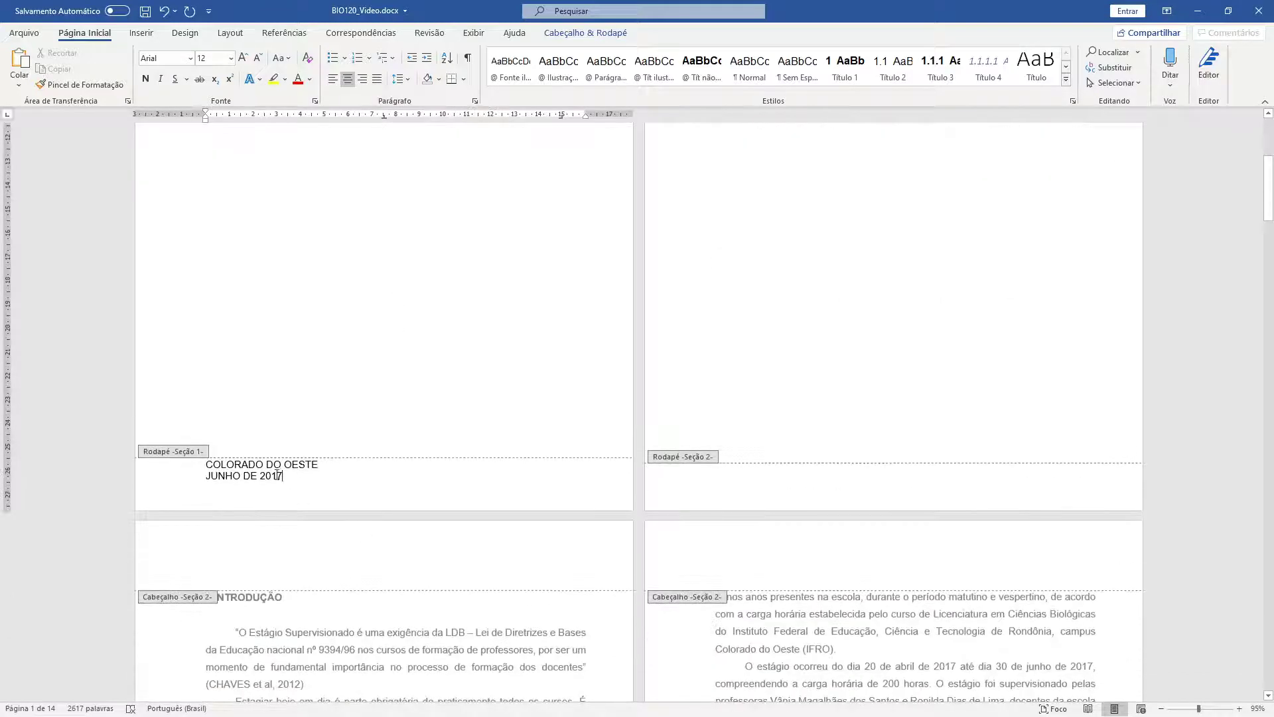
- Center the two cover footer lines and give them 2,0 line spacing
{"action": "left_click_drag", "start_coordinate": [283, 476], "coordinate": [199, 462]}
{"action": "left_click", "coordinate": [346, 77]}
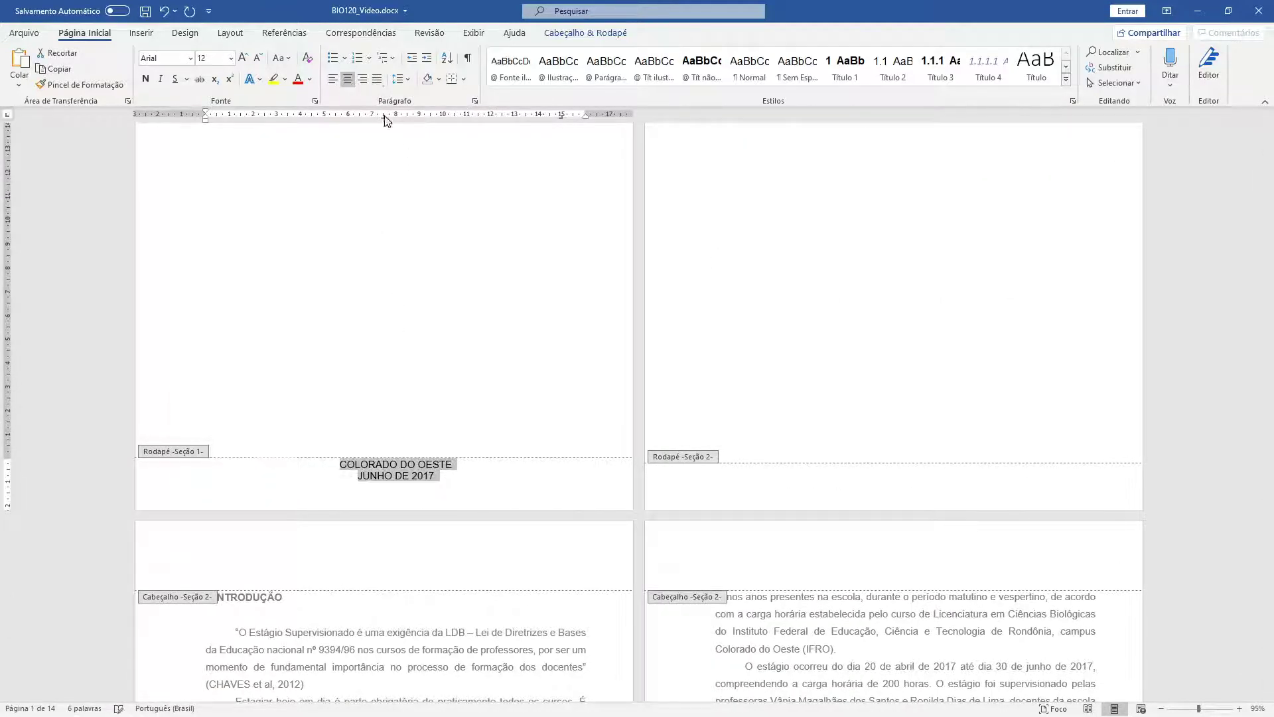
{"action": "left_click", "coordinate": [378, 477]}
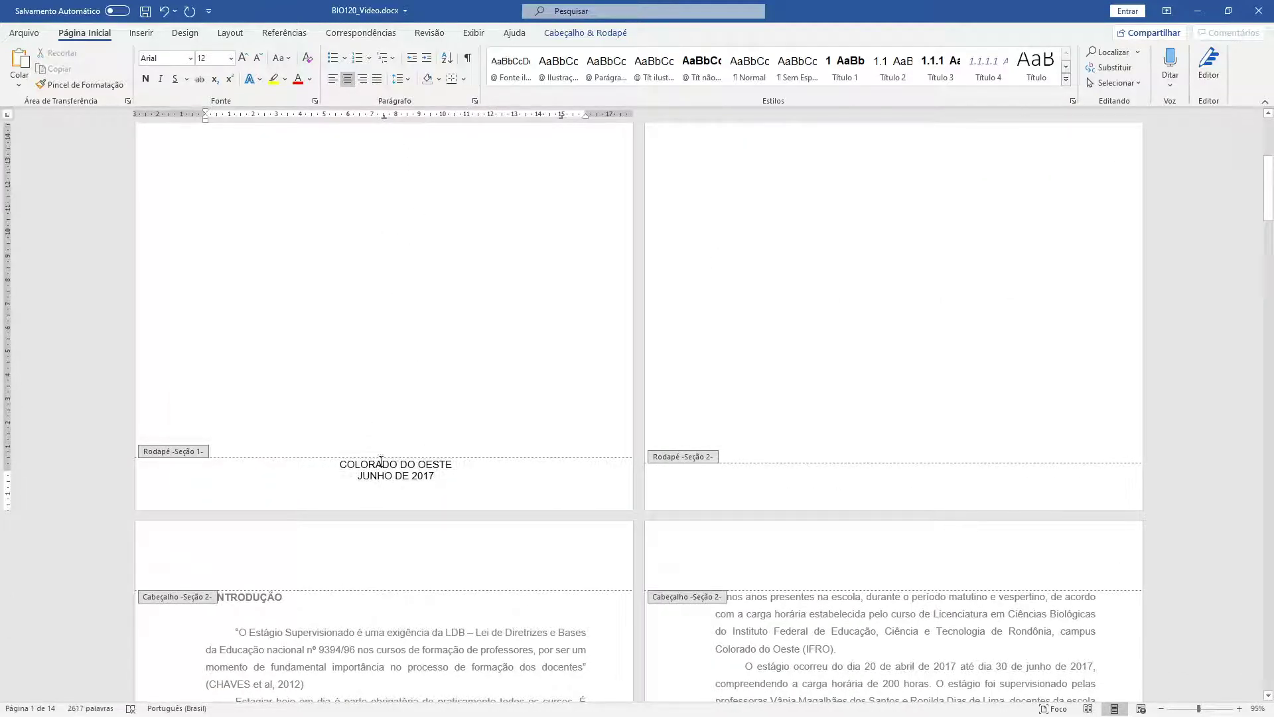
{"action": "left_click_drag", "start_coordinate": [394, 478], "coordinate": [336, 469]}
{"action": "left_click", "coordinate": [401, 78]}
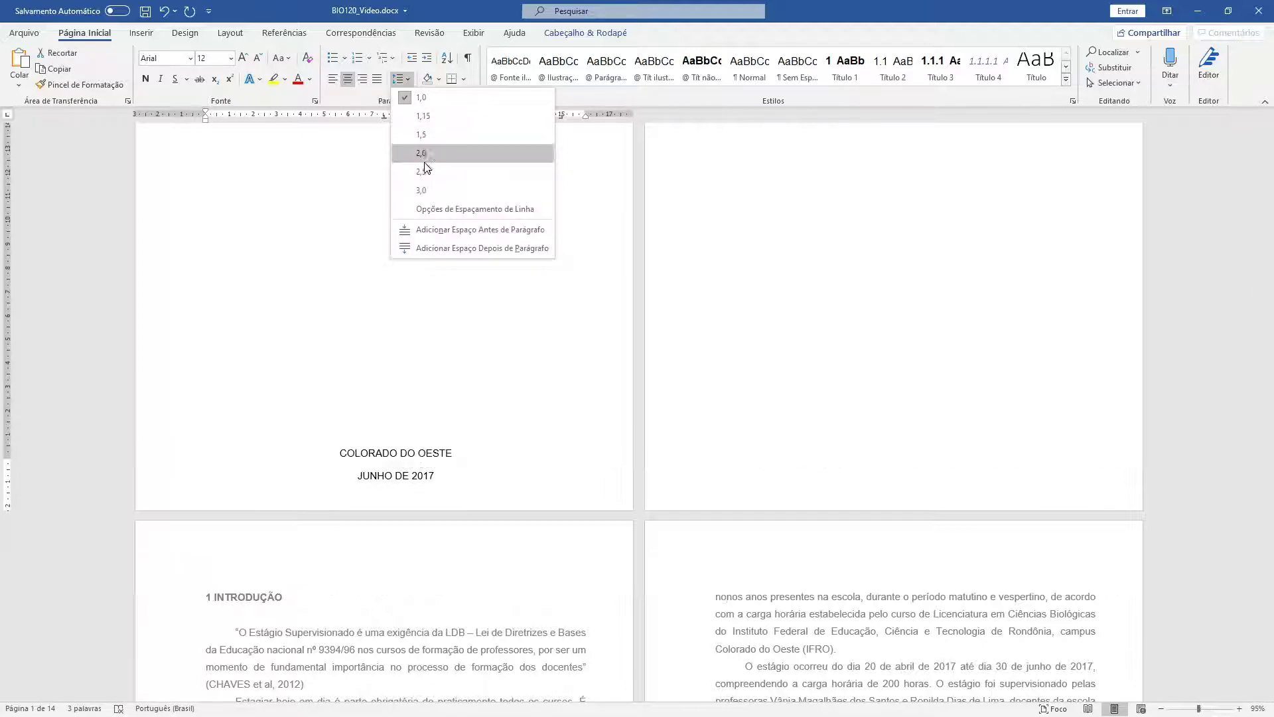
{"action": "left_click", "coordinate": [436, 147]}
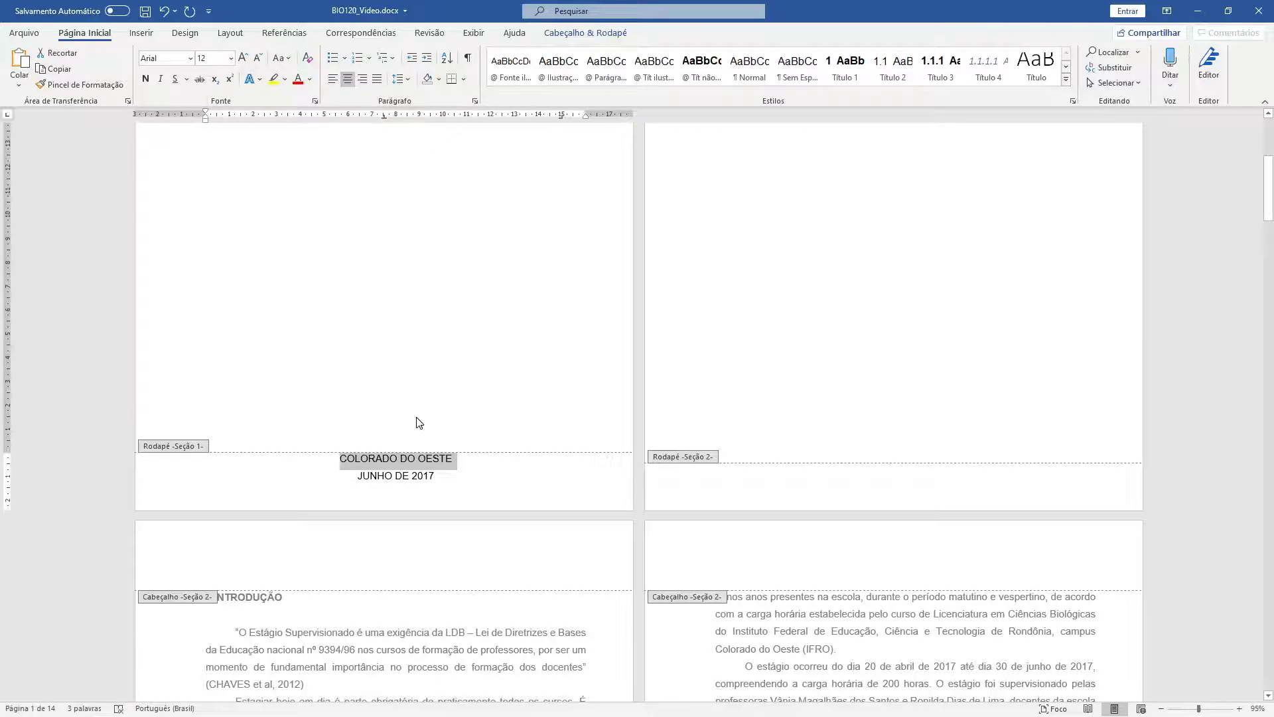
- Check the coat of arms image in the page 1 header and place the caret beside it
{"action": "scroll", "coordinate": [418, 422], "scroll_direction": "up", "scroll_amount": 3}
{"action": "left_click", "coordinate": [445, 191]}
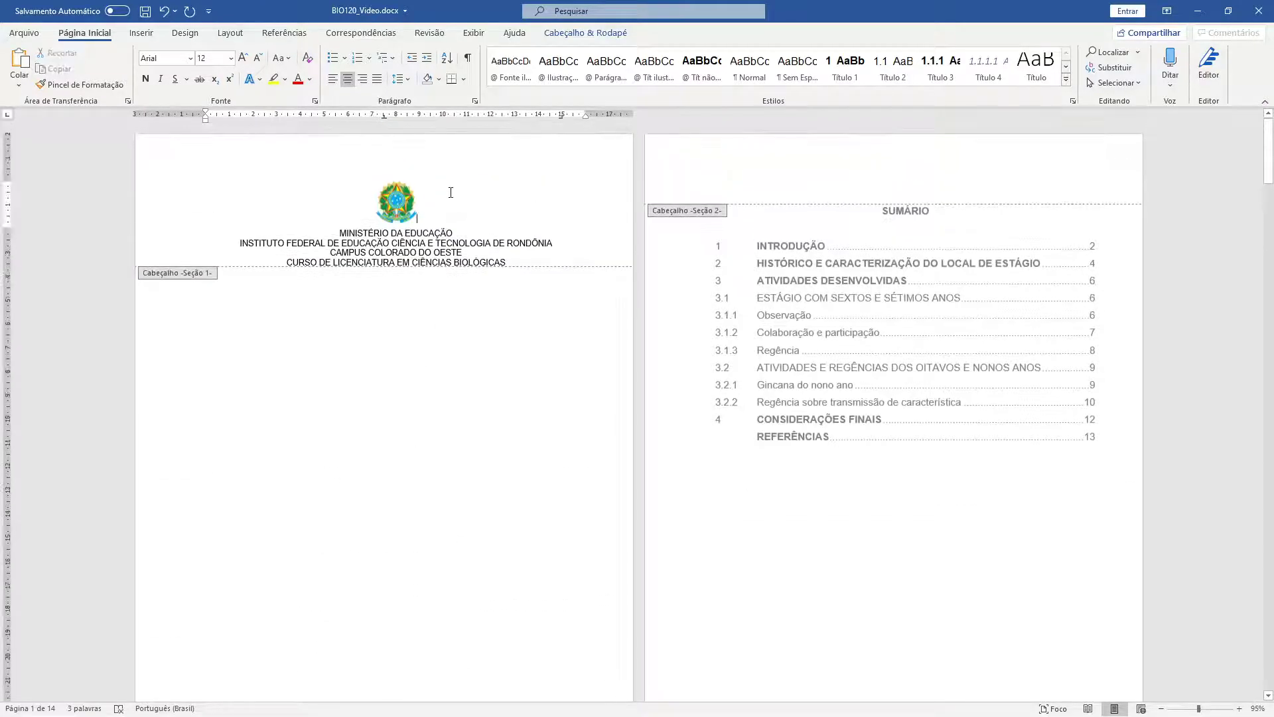
{"action": "left_click", "coordinate": [399, 202]}
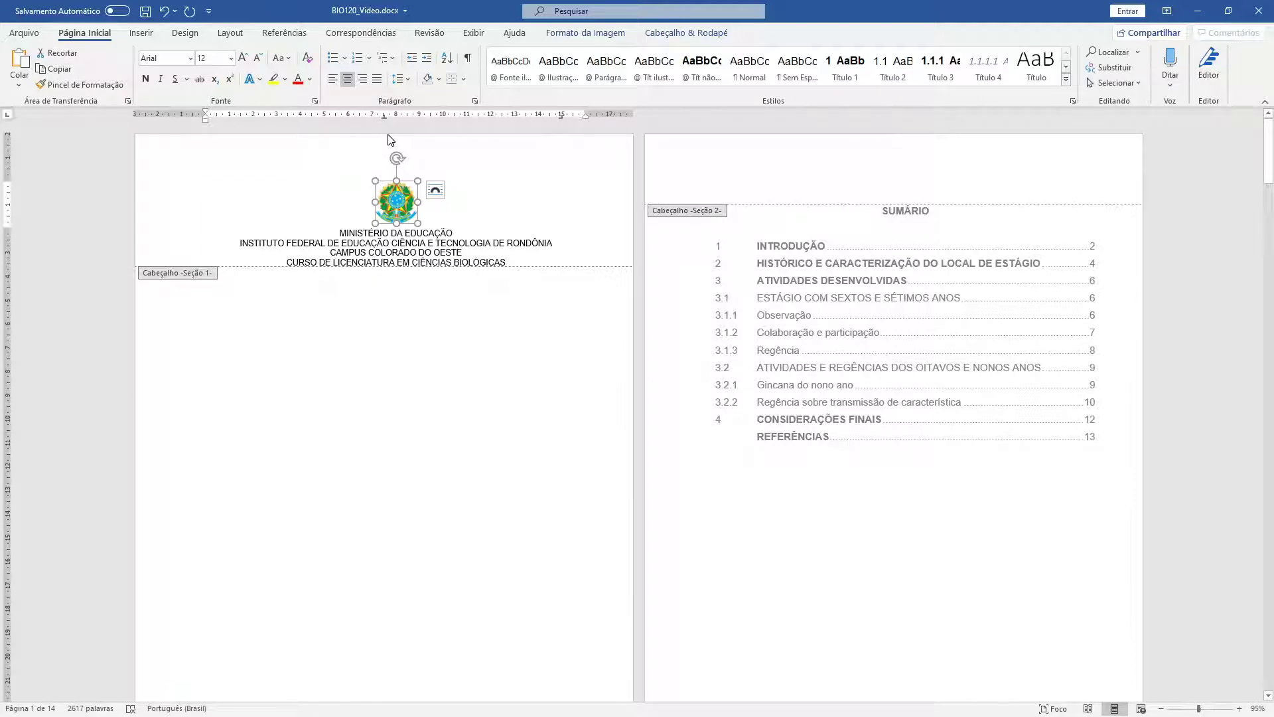
{"action": "scroll", "coordinate": [372, 390], "scroll_direction": "down", "scroll_amount": 10}
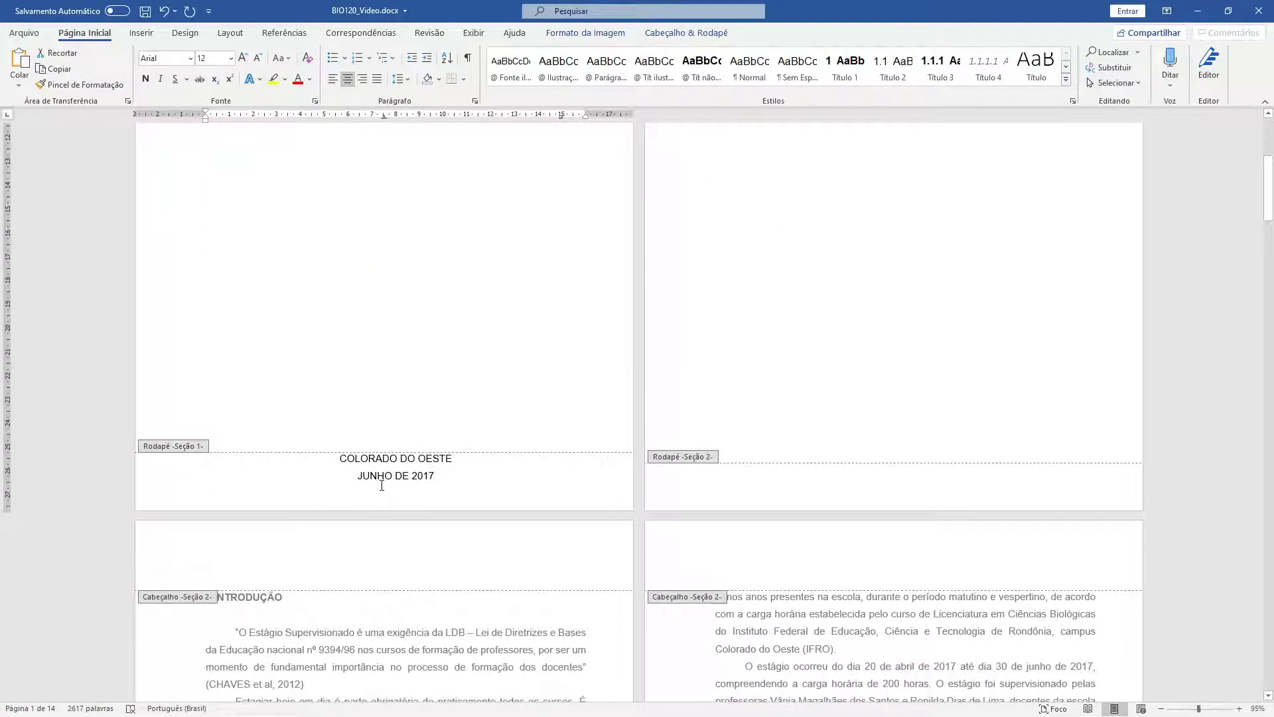
{"action": "left_click", "coordinate": [382, 485]}
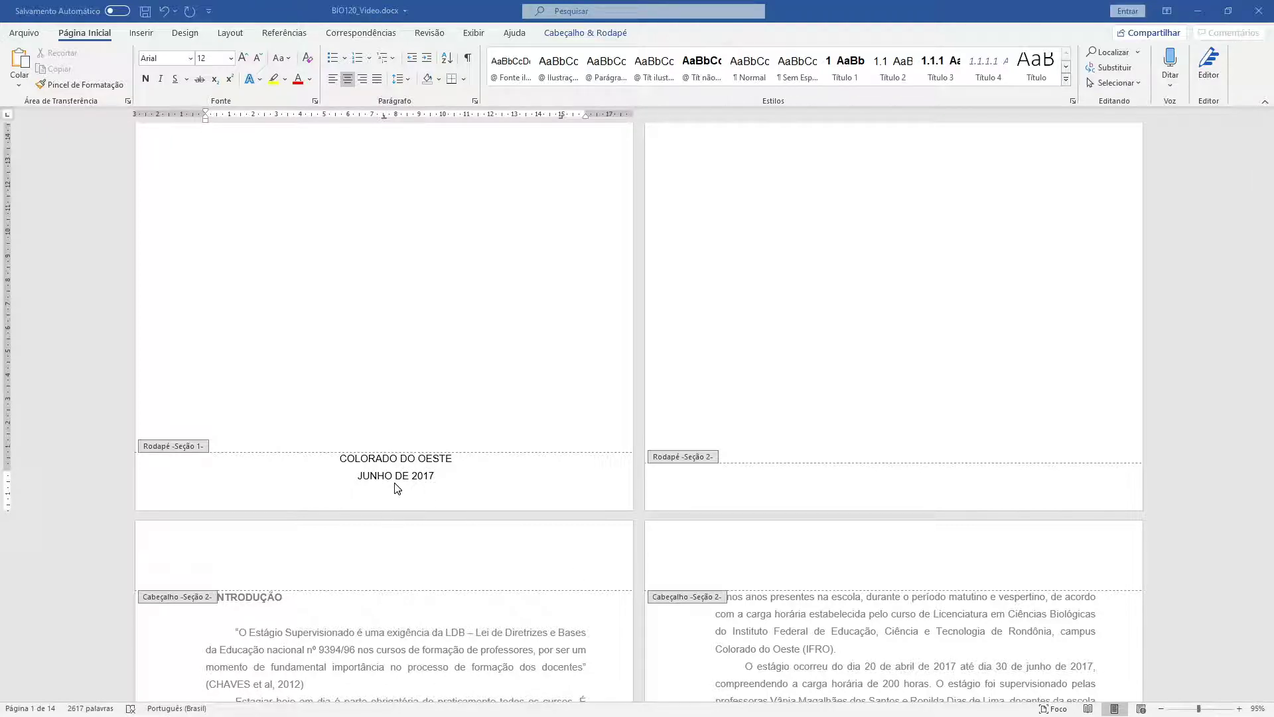
{"action": "scroll", "coordinate": [413, 390], "scroll_direction": "up", "scroll_amount": 5}
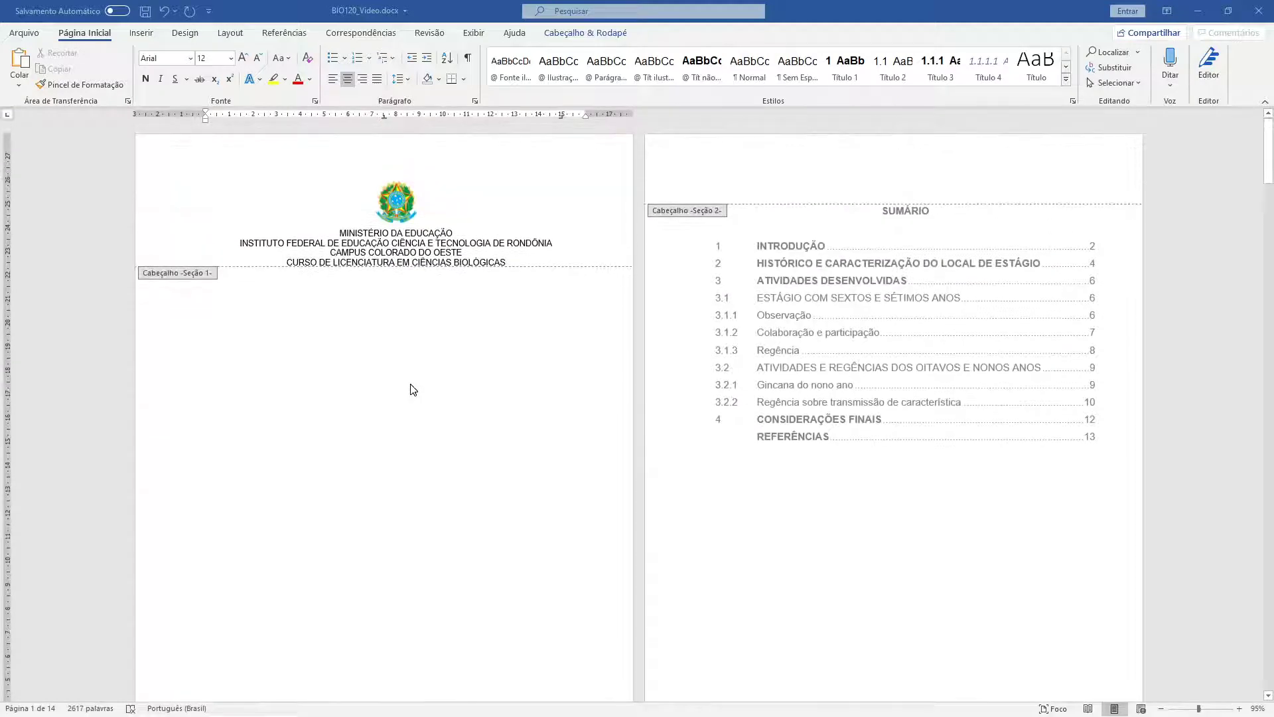
{"action": "left_click", "coordinate": [413, 157]}
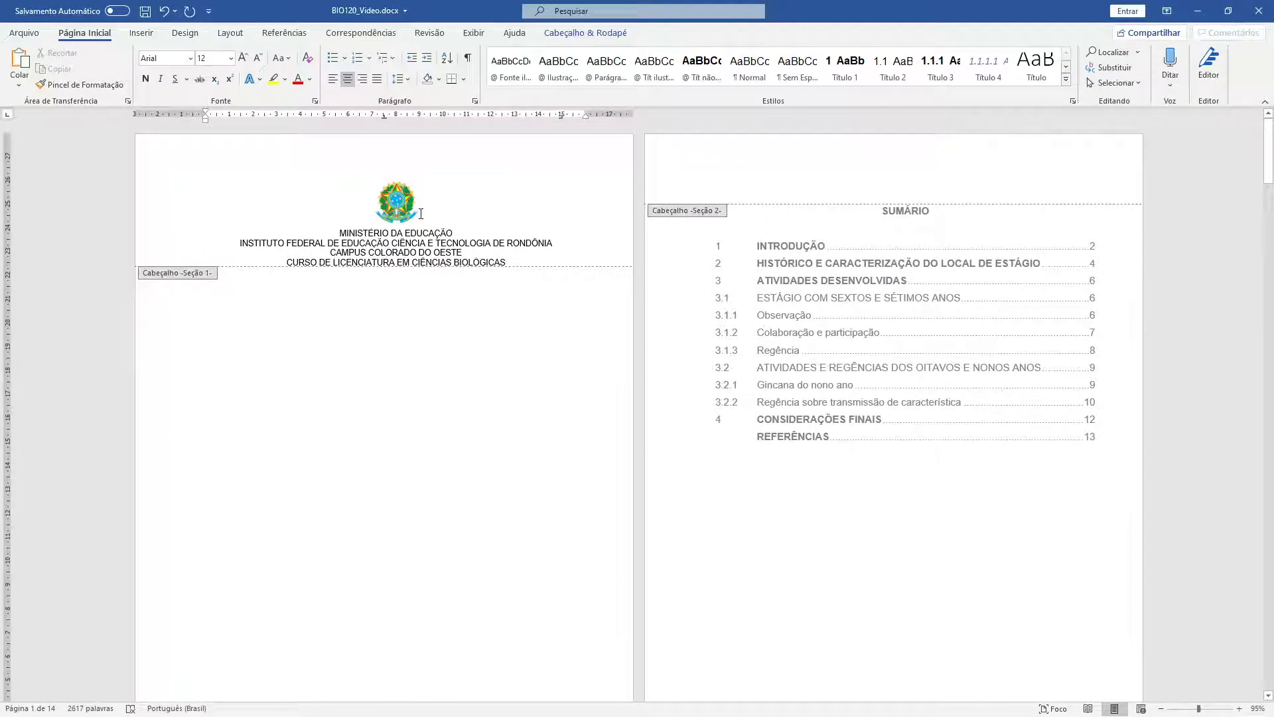
- Raise the header distance from the page top to 3 cm
{"action": "left_click", "coordinate": [567, 33]}
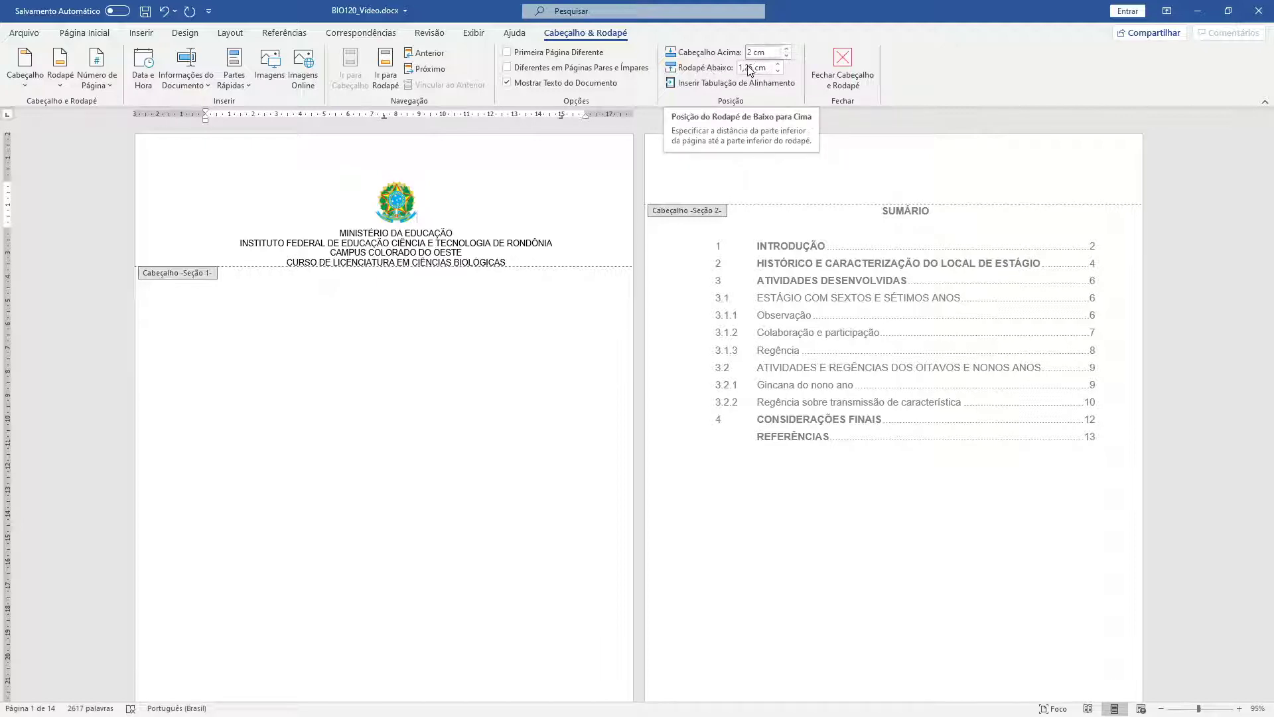
{"action": "scroll", "coordinate": [492, 192], "scroll_direction": "up", "scroll_amount": 3}
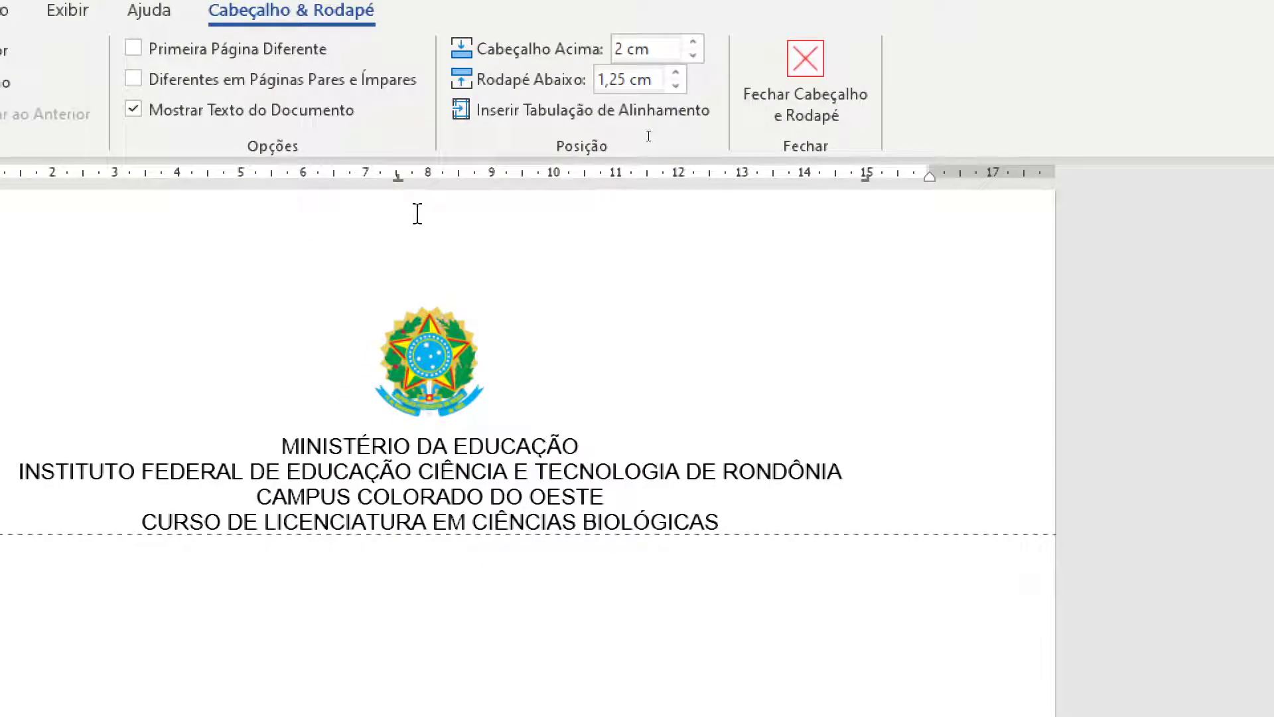
{"action": "left_click", "coordinate": [693, 42]}
{"action": "left_click", "coordinate": [693, 42]}
{"action": "left_click", "coordinate": [693, 42]}
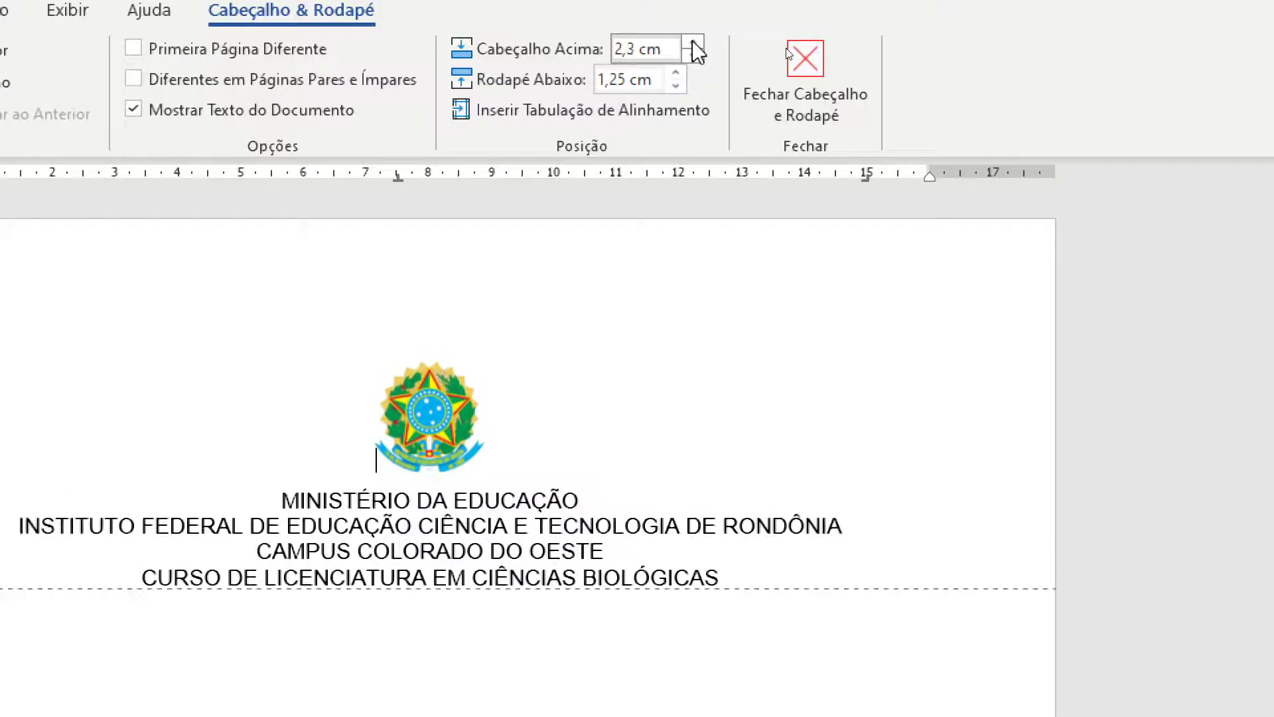
{"action": "left_click", "coordinate": [693, 42]}
{"action": "left_click", "coordinate": [693, 41]}
{"action": "left_click", "coordinate": [693, 42]}
{"action": "left_click", "coordinate": [693, 42]}
{"action": "left_click", "coordinate": [692, 42]}
{"action": "left_click", "coordinate": [693, 41]}
{"action": "left_click", "coordinate": [693, 42]}
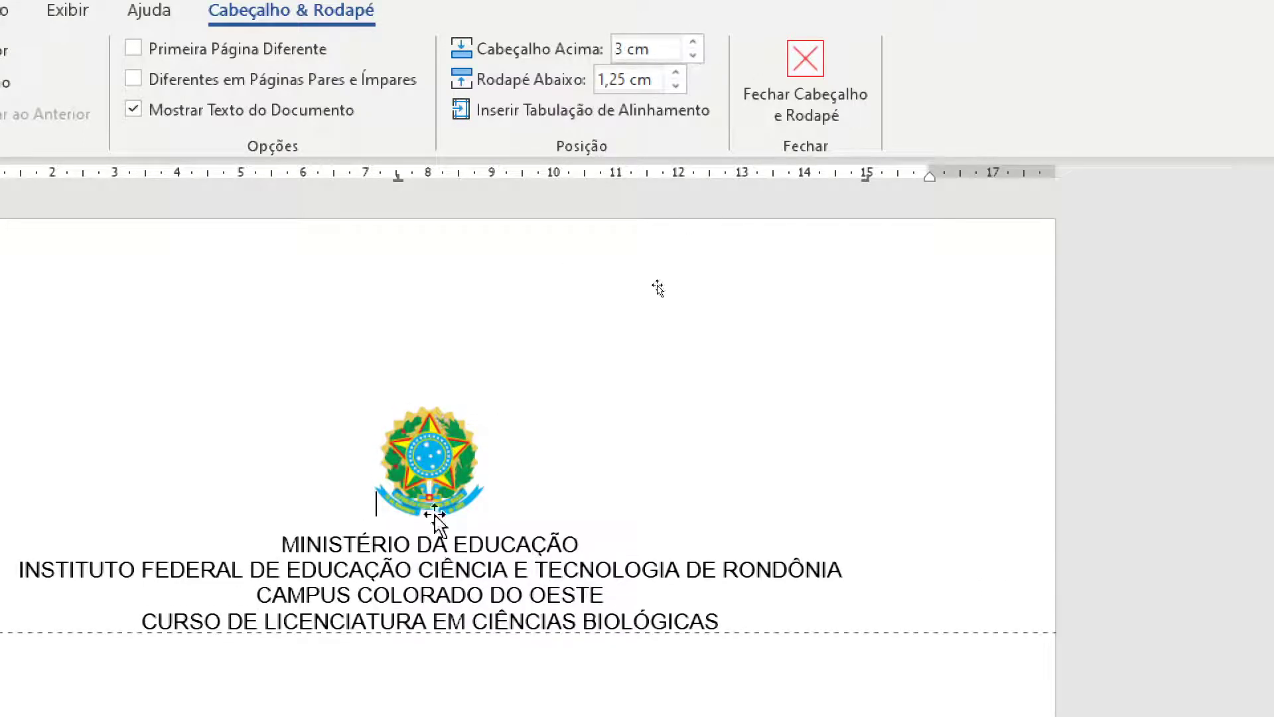
- Raise the footer distance from the page bottom from 1,25 cm to 2 cm
{"action": "scroll", "coordinate": [464, 296], "scroll_direction": "down", "scroll_amount": 15}
{"action": "scroll", "coordinate": [451, 411], "scroll_direction": "down", "scroll_amount": 5}
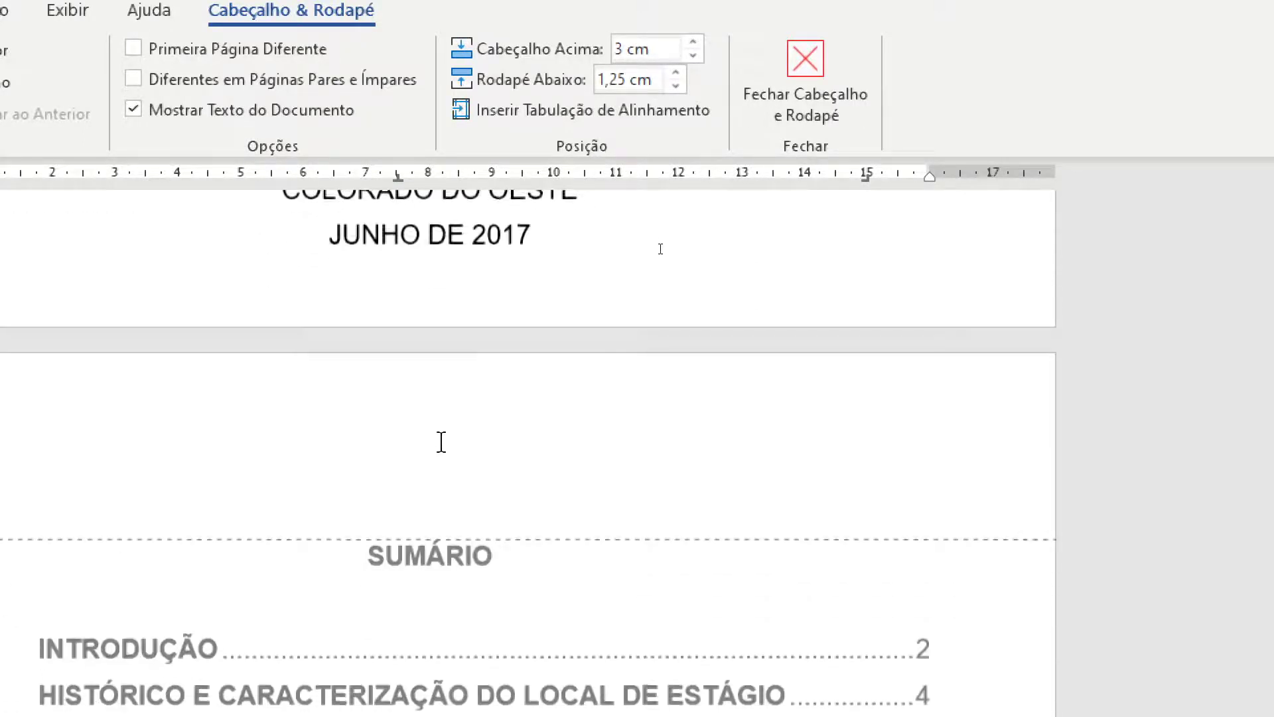
{"action": "scroll", "coordinate": [441, 431], "scroll_direction": "up", "scroll_amount": 3}
{"action": "scroll", "coordinate": [441, 530], "scroll_direction": "down", "scroll_amount": 1}
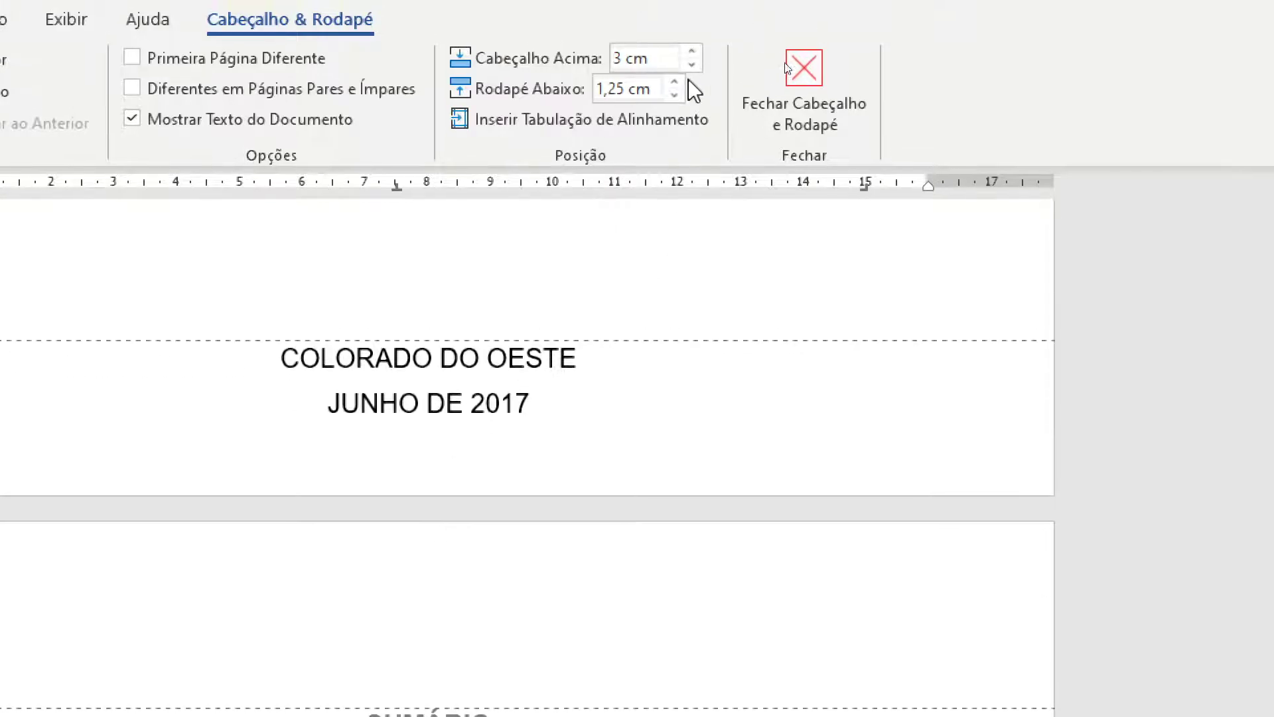
{"action": "left_click", "coordinate": [676, 111]}
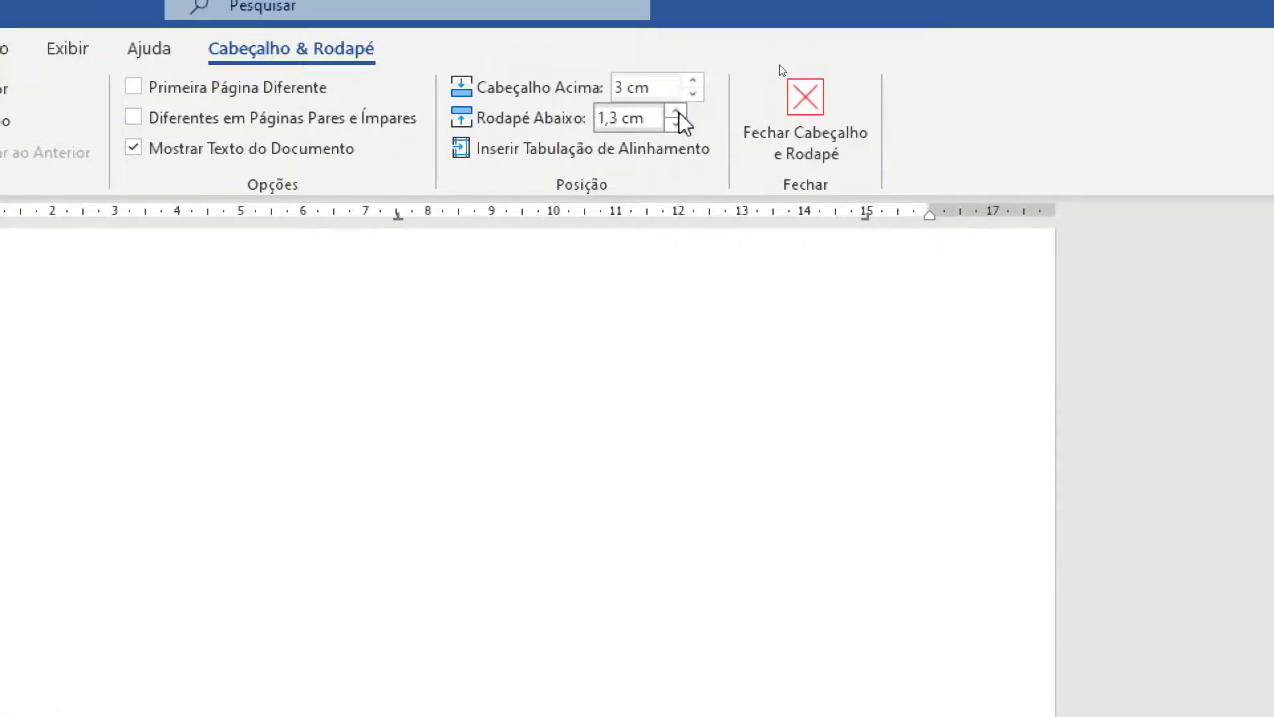
{"action": "left_click", "coordinate": [677, 111]}
{"action": "left_click", "coordinate": [677, 111]}
{"action": "left_click", "coordinate": [676, 111]}
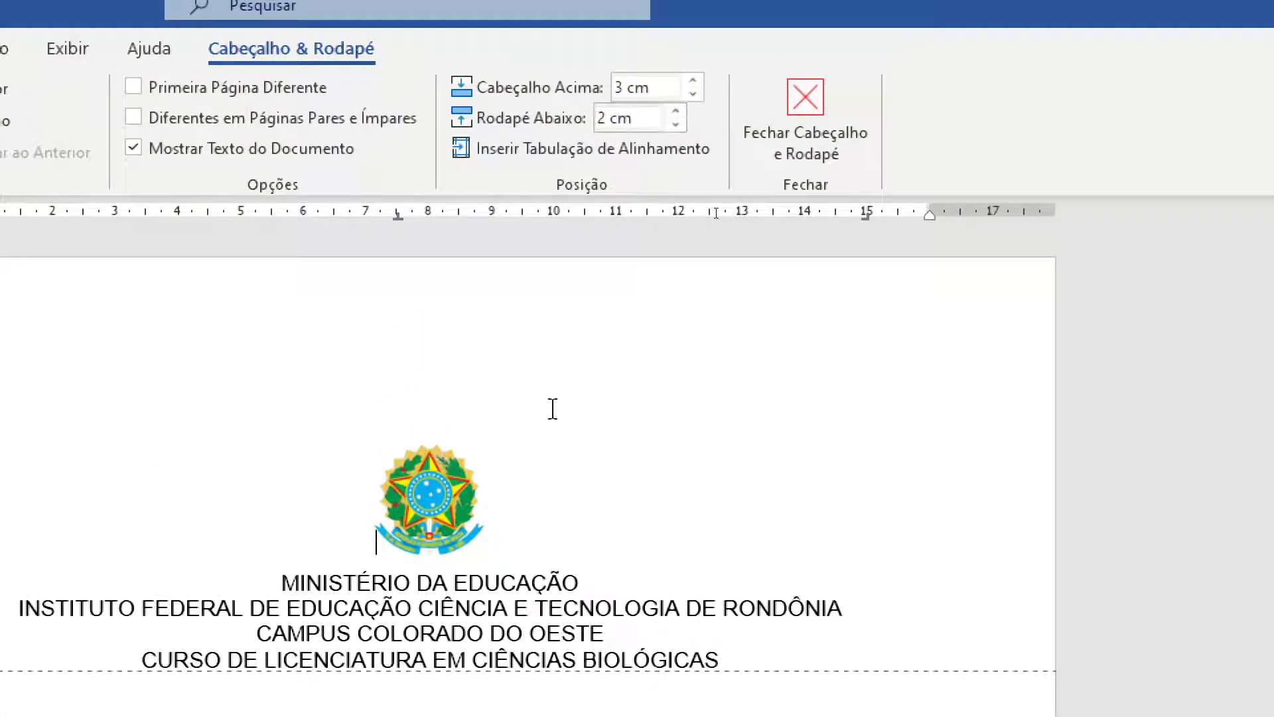
{"action": "scroll", "coordinate": [472, 592], "scroll_direction": "down", "scroll_amount": 10}
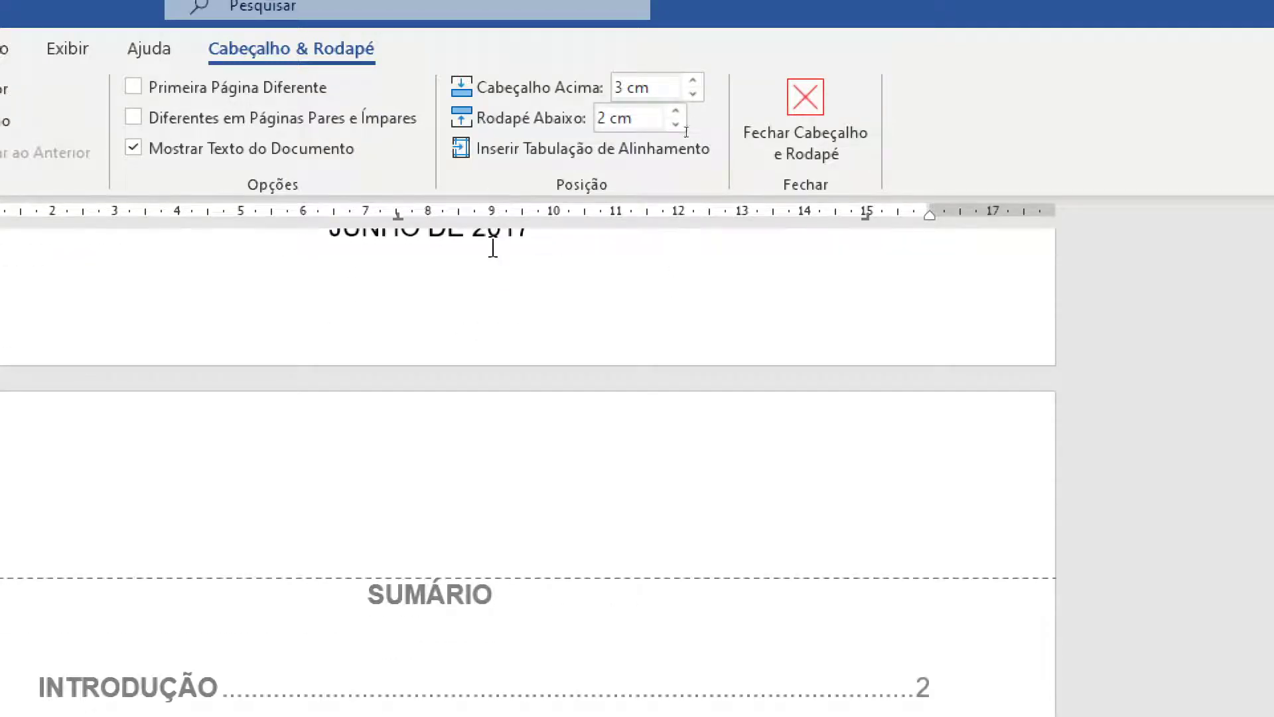
{"action": "scroll", "coordinate": [492, 245], "scroll_direction": "up", "scroll_amount": 3}
{"action": "scroll", "coordinate": [450, 403], "scroll_direction": "down", "scroll_amount": 3, "text": "ctrl"}
{"action": "scroll", "coordinate": [450, 403], "scroll_direction": "down", "scroll_amount": 5, "text": "ctrl"}
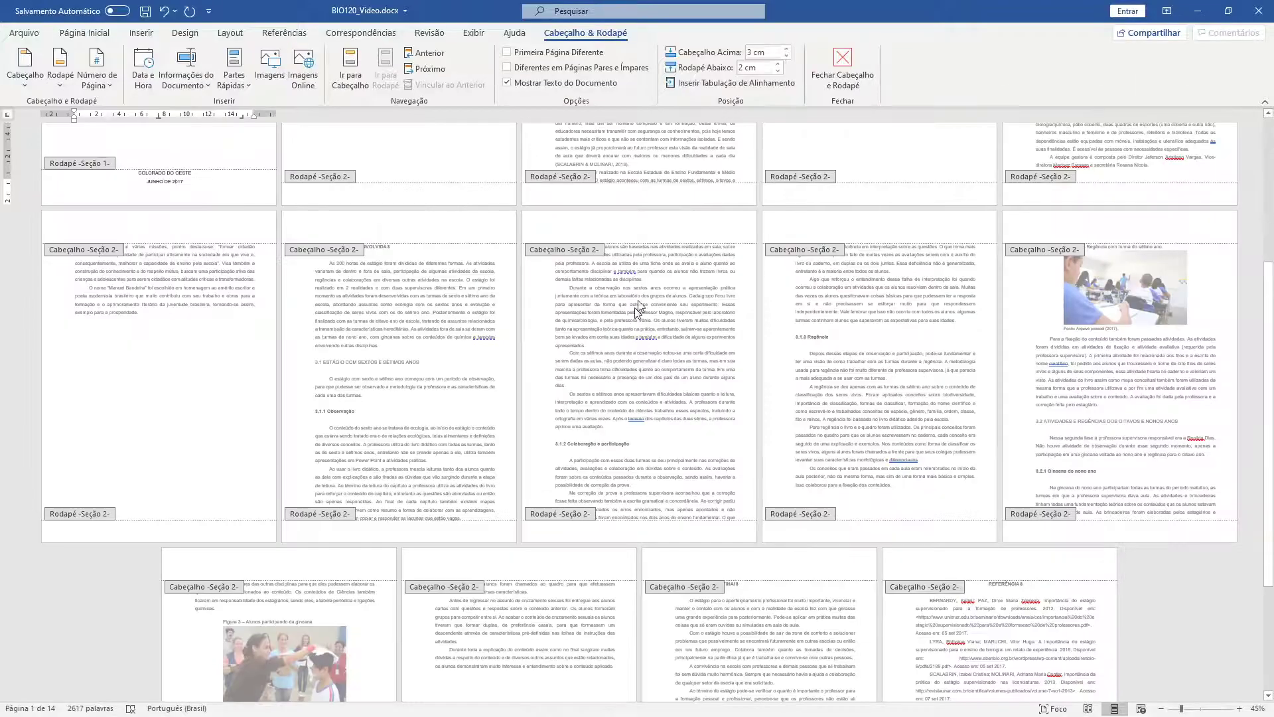
{"action": "scroll", "coordinate": [632, 319], "scroll_direction": "up", "scroll_amount": 9, "text": "ctrl"}
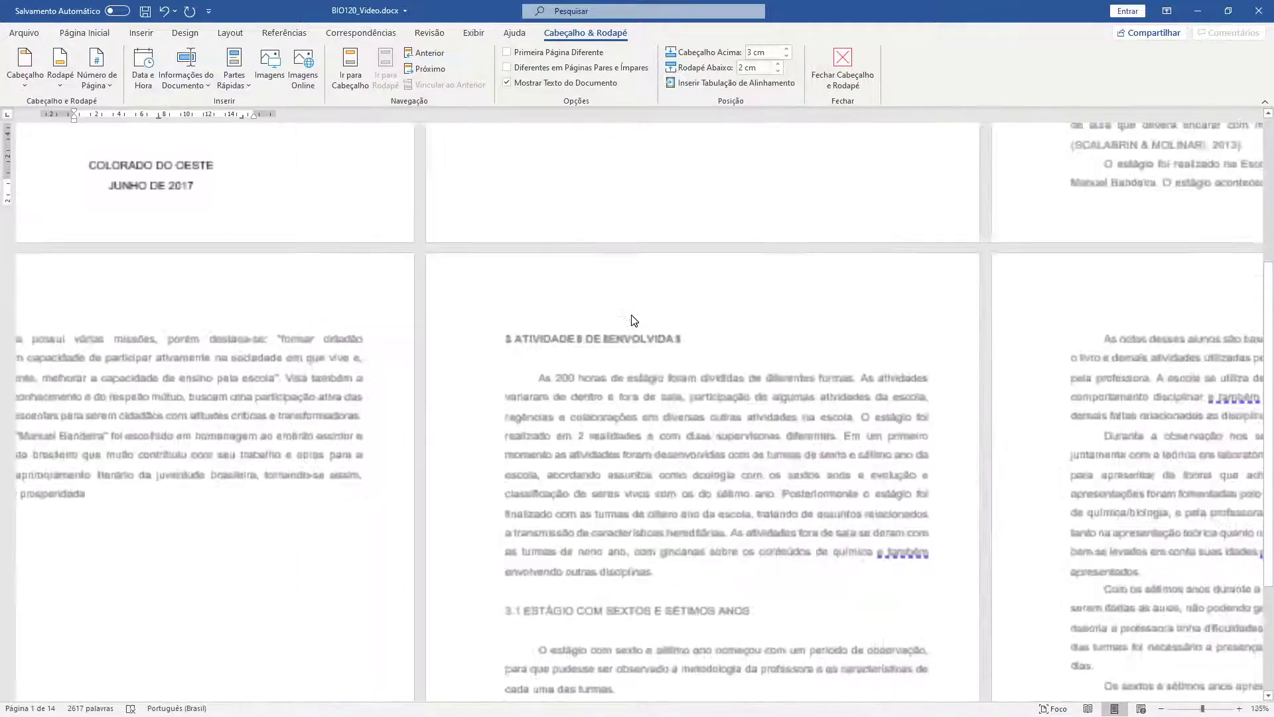
- Close header and footer editing and return to the cover page body
{"action": "scroll", "coordinate": [599, 339], "scroll_direction": "up", "scroll_amount": 3}
{"action": "scroll", "coordinate": [600, 339], "scroll_direction": "down", "scroll_amount": 4, "text": "ctrl"}
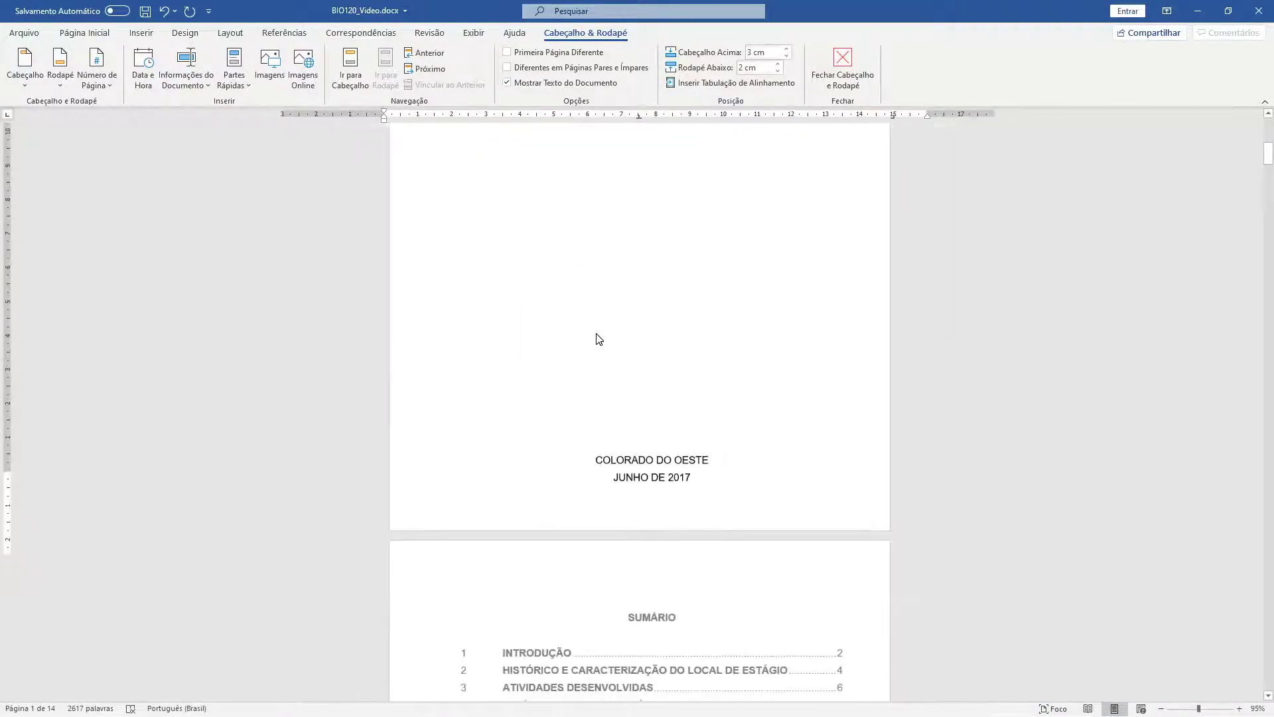
{"action": "scroll", "coordinate": [509, 307], "scroll_direction": "down", "scroll_amount": 2}
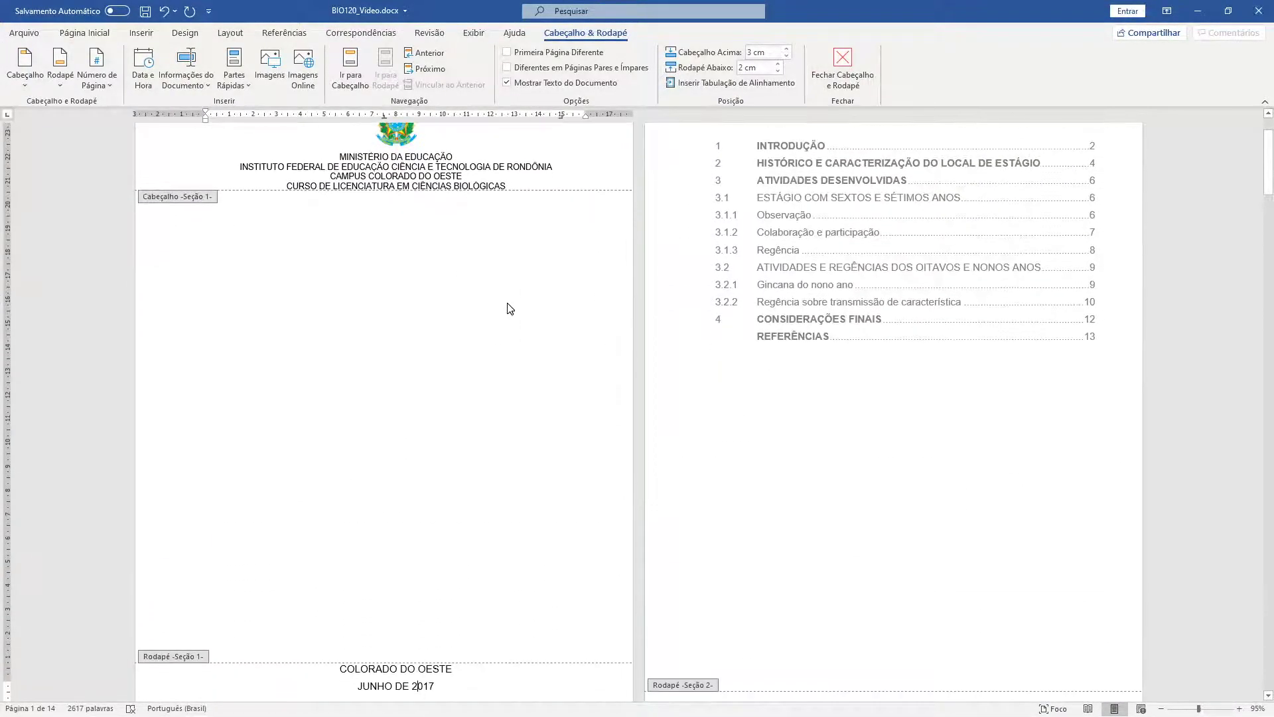
{"action": "double_click", "coordinate": [509, 308]}
{"action": "scroll", "coordinate": [341, 329], "scroll_direction": "up", "scroll_amount": 2}
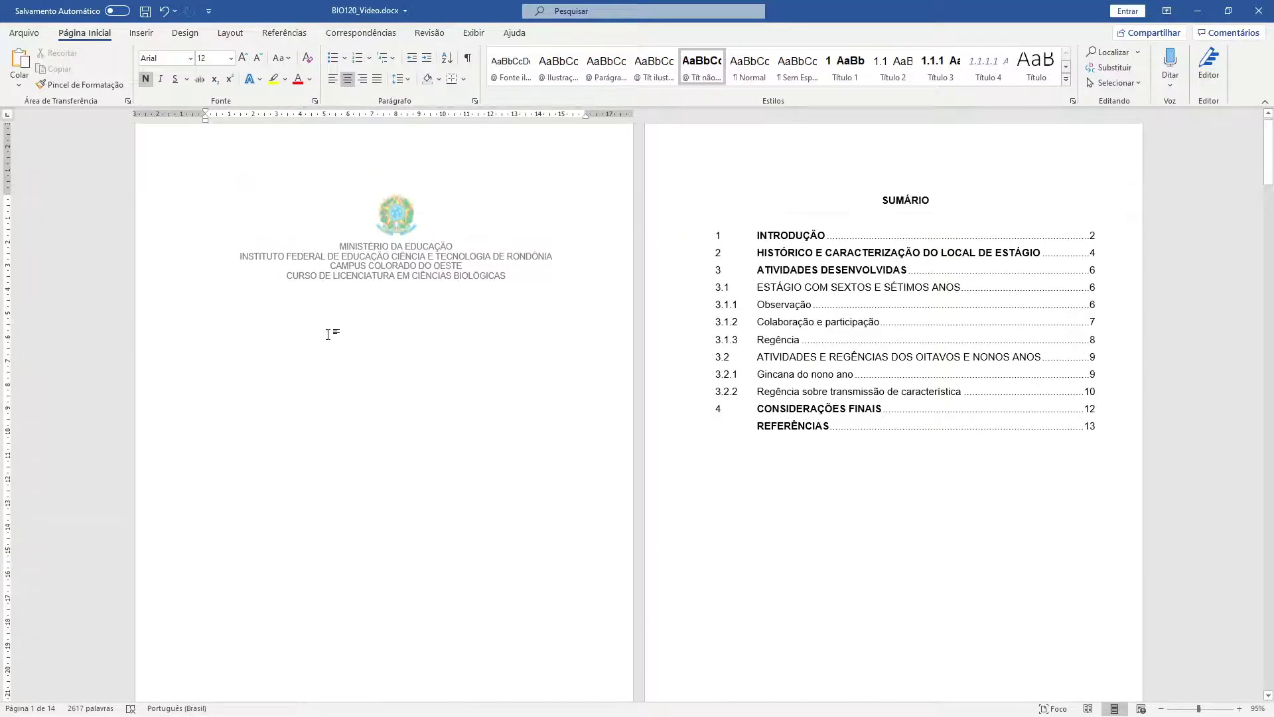
{"action": "double_click", "coordinate": [431, 246]}
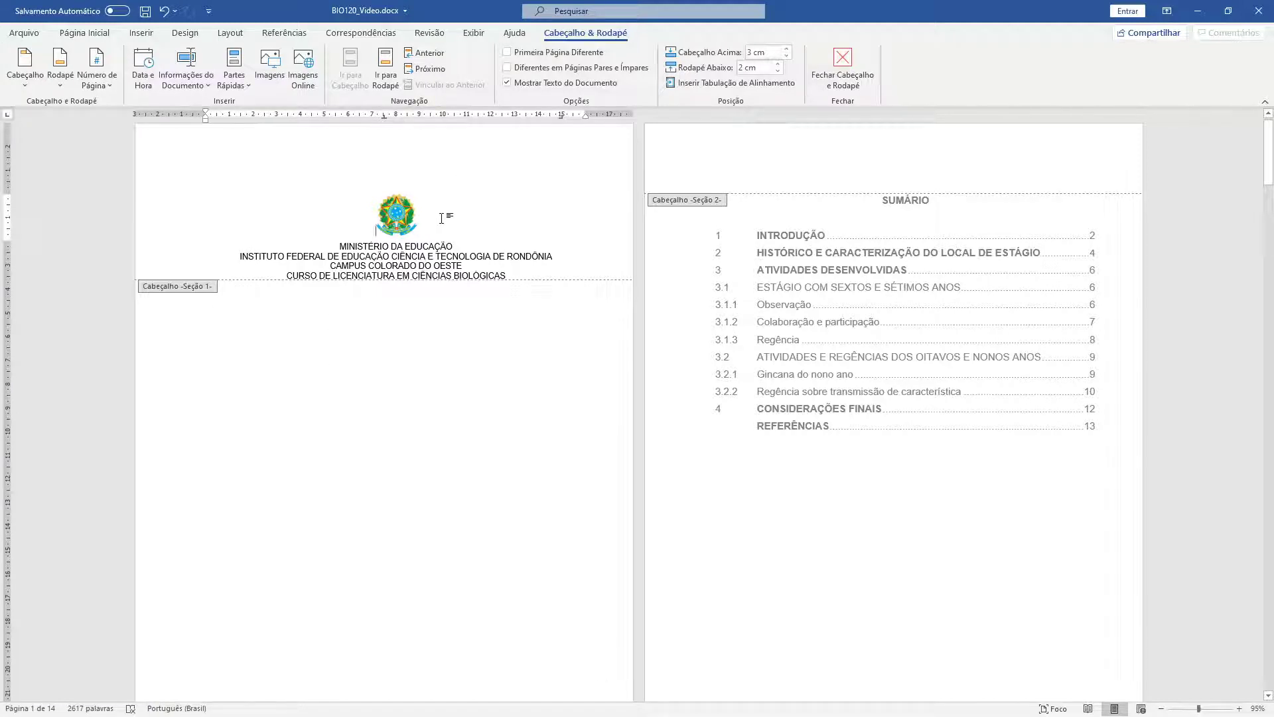
{"action": "key", "text": "Escape"}
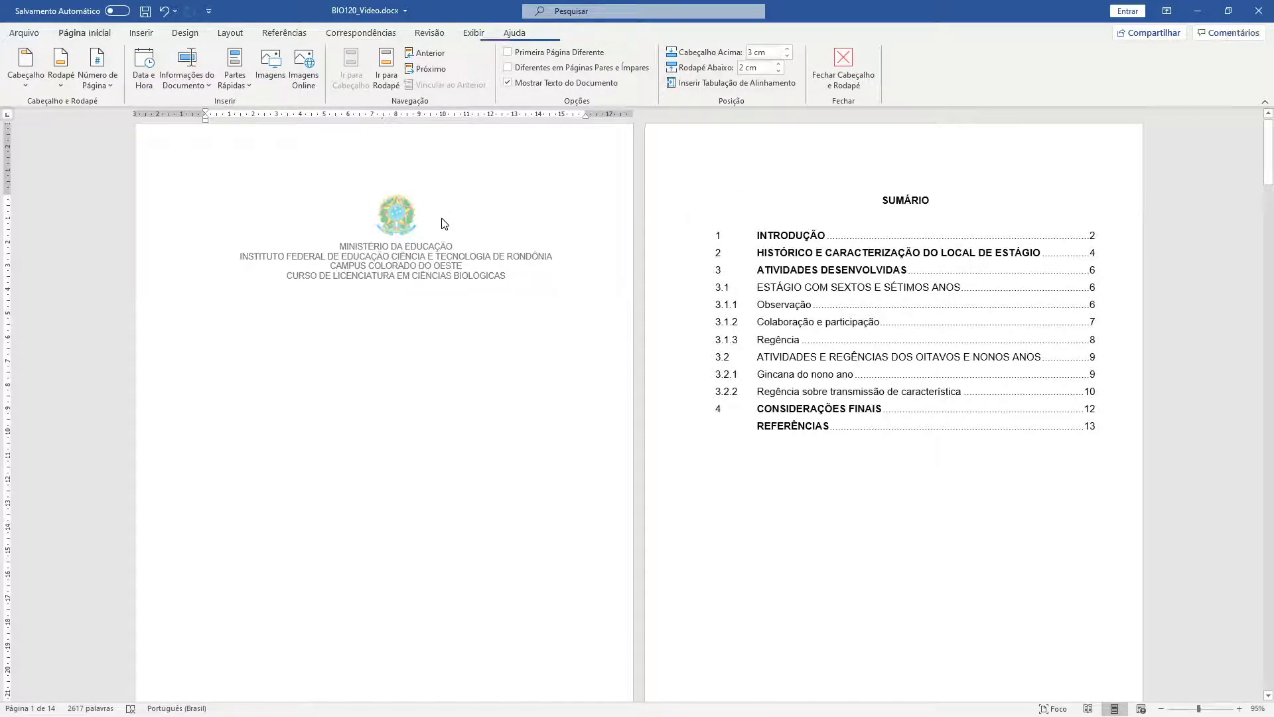
{"action": "double_click", "coordinate": [441, 219]}
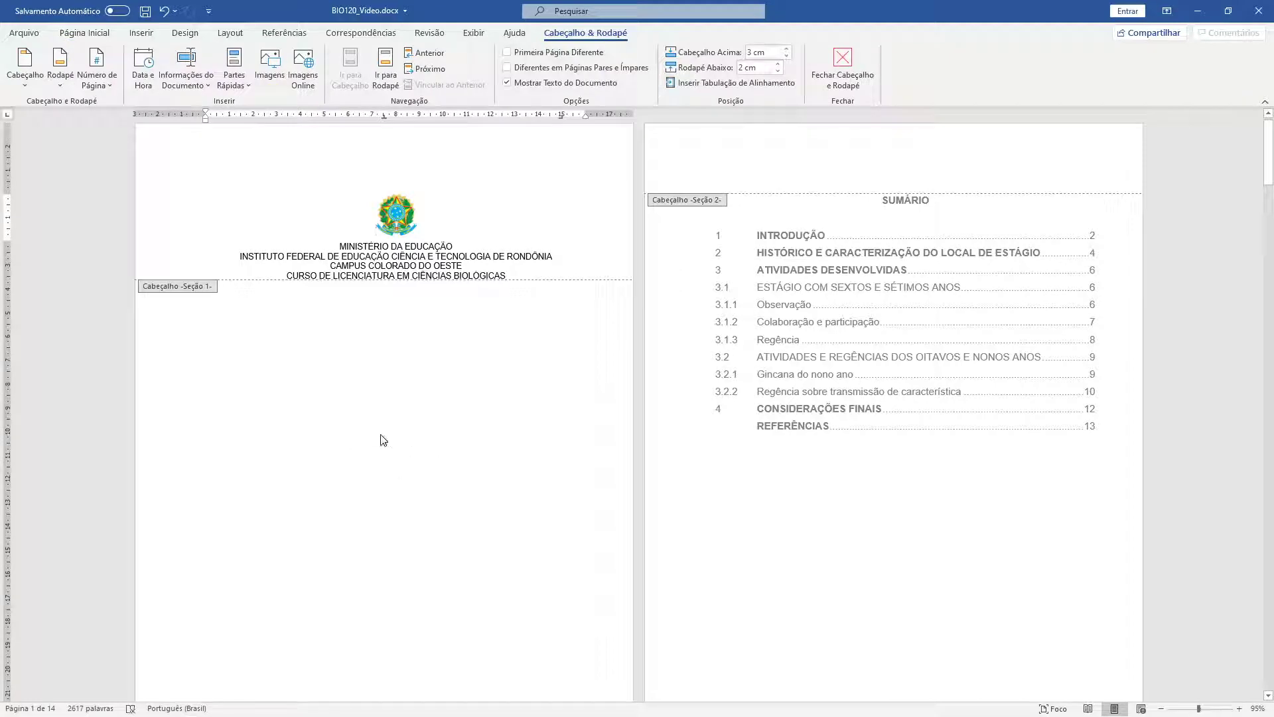
{"action": "double_click", "coordinate": [362, 436]}
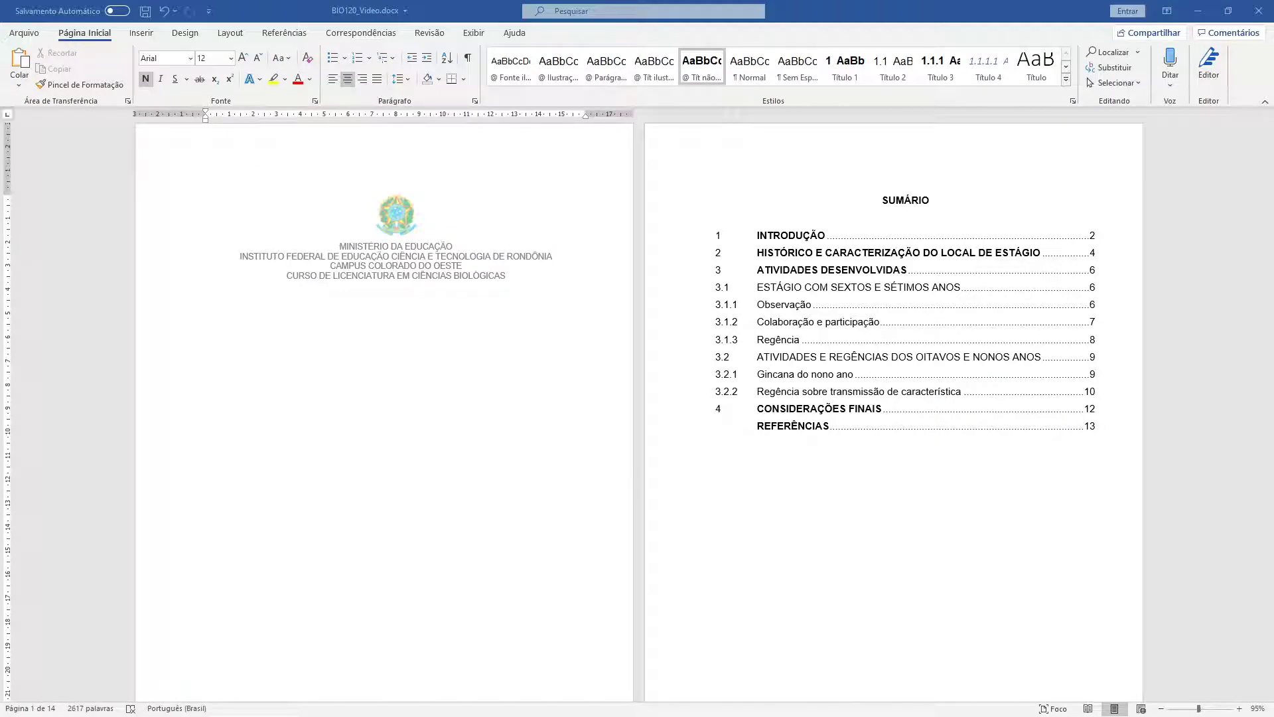
- Place the insertion point on the empty line below the header, undoing an accidental alignment change
{"action": "double_click", "coordinate": [506, 296]}
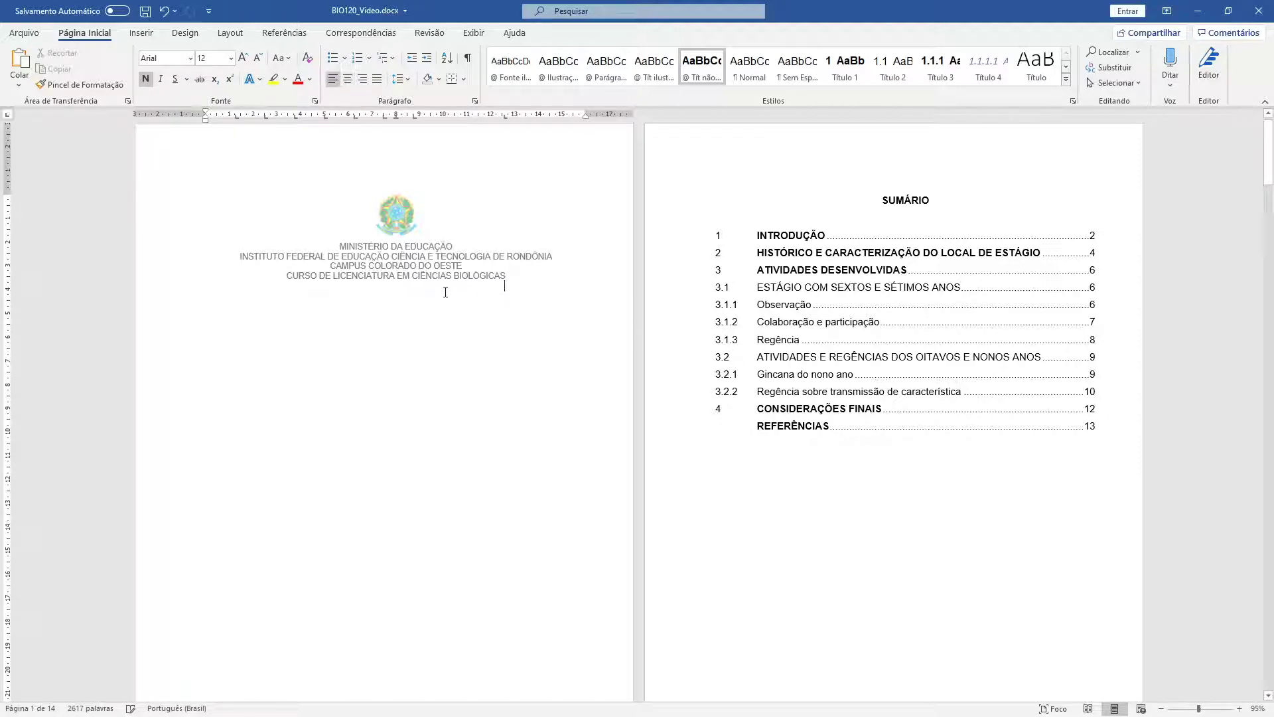
{"action": "key", "text": "ctrl+z"}
{"action": "left_click", "coordinate": [181, 302]}
- Turn on formatting marks with ¶ Show/Hide
{"action": "left_click", "coordinate": [226, 291]}
{"action": "left_click", "coordinate": [468, 57]}
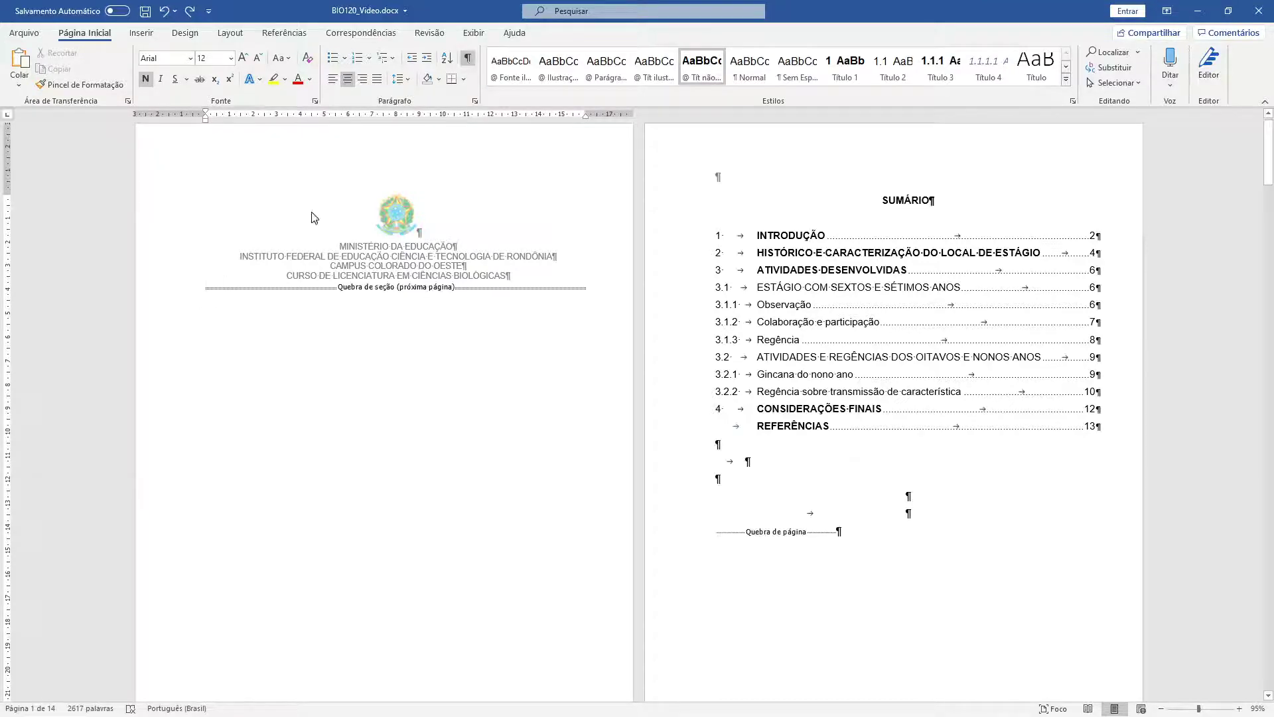
{"action": "left_click", "coordinate": [468, 58]}
{"action": "left_click", "coordinate": [470, 60]}
- Paste the bold title RELATÓRIO DE ESTÁGIO: Escola Manuel Bandeira on a new paragraph below the header
{"action": "key", "text": "Return"}
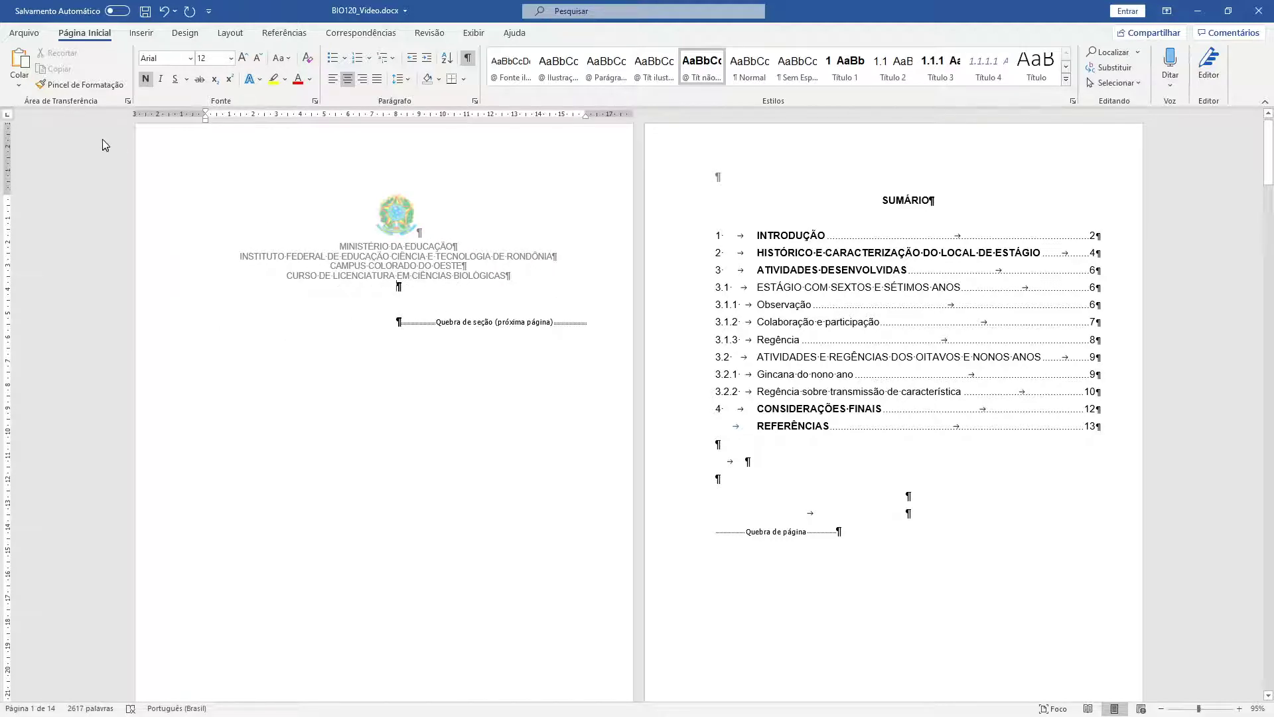
{"action": "type", "text": "RELATÓRIO DE ESTÁGIO: Escola Manuel Bandeira"}
{"action": "key", "text": "ctrl+z"}
{"action": "left_click", "coordinate": [19, 84]}
{"action": "left_click", "coordinate": [73, 125]}
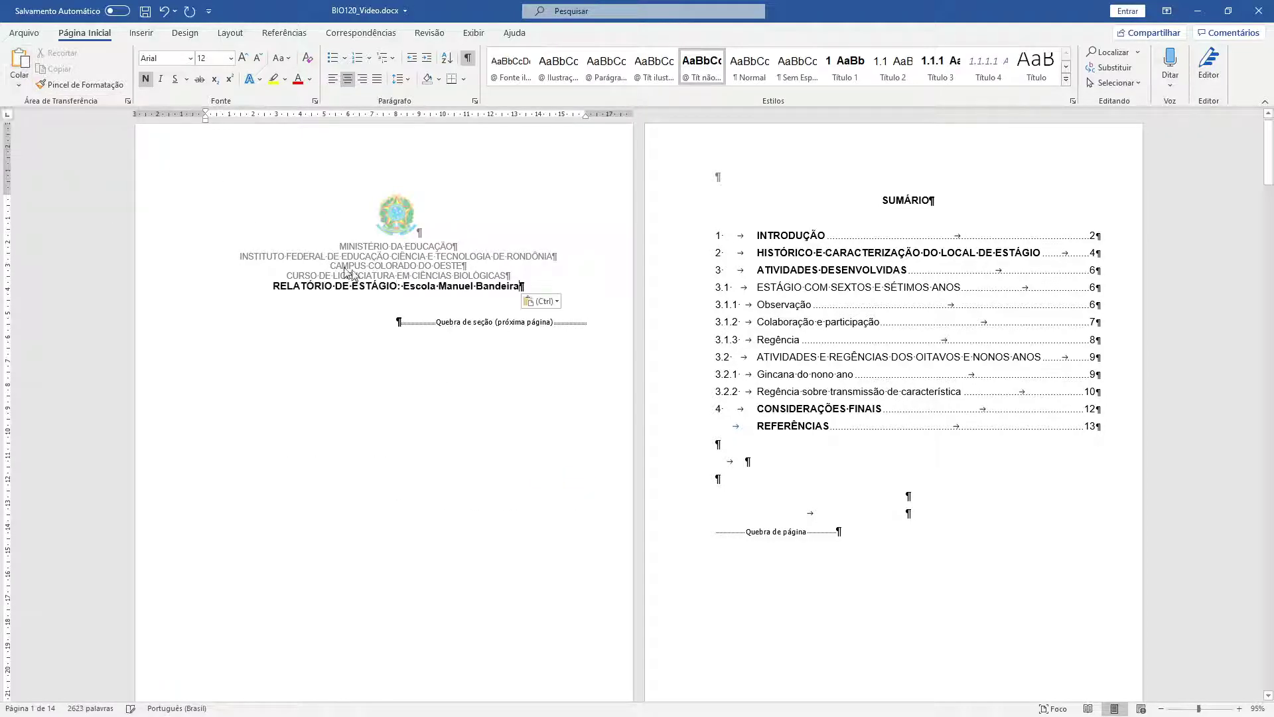
{"action": "left_click_drag", "start_coordinate": [528, 286], "coordinate": [242, 286]}
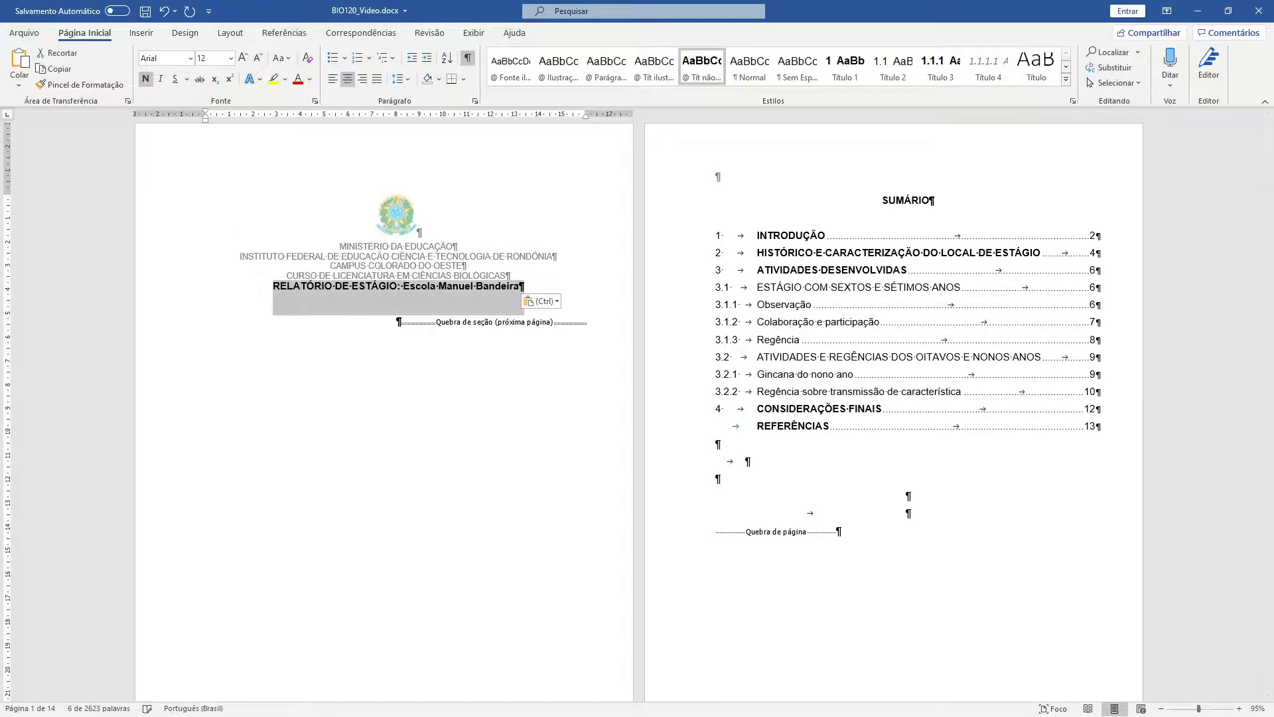
{"action": "key", "text": "alt+Tab"}
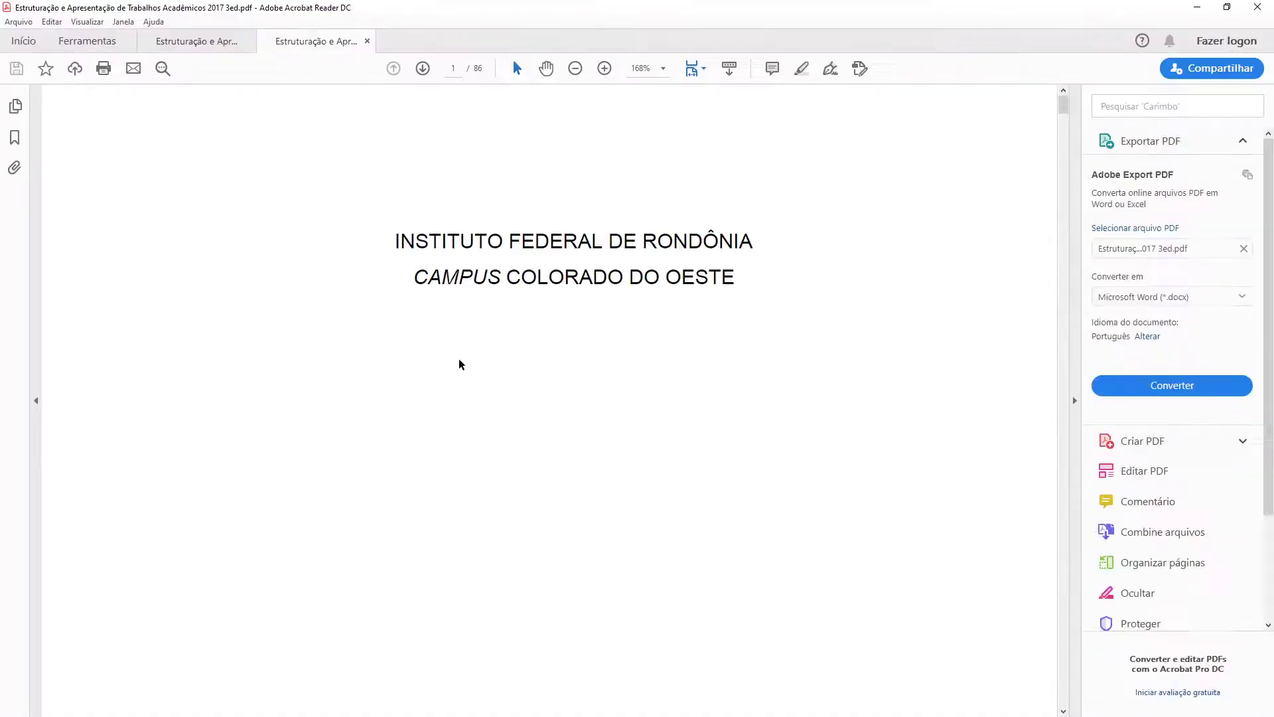
- Jump through the PDF guide's bookmarks to section 2.1.1 CAPA
{"action": "scroll", "coordinate": [458, 361], "scroll_direction": "down", "scroll_amount": 5}
{"action": "key", "text": "ctrl+0"}
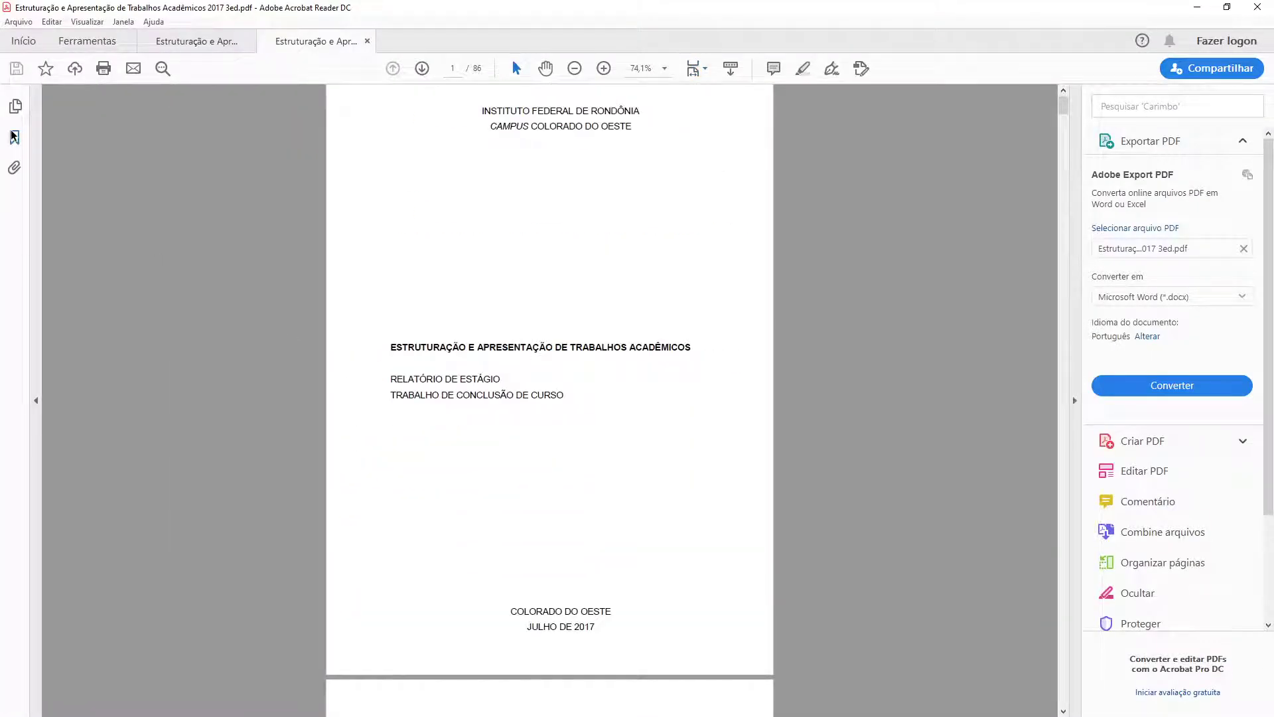
{"action": "left_click", "coordinate": [14, 137]}
{"action": "left_click", "coordinate": [45, 179]}
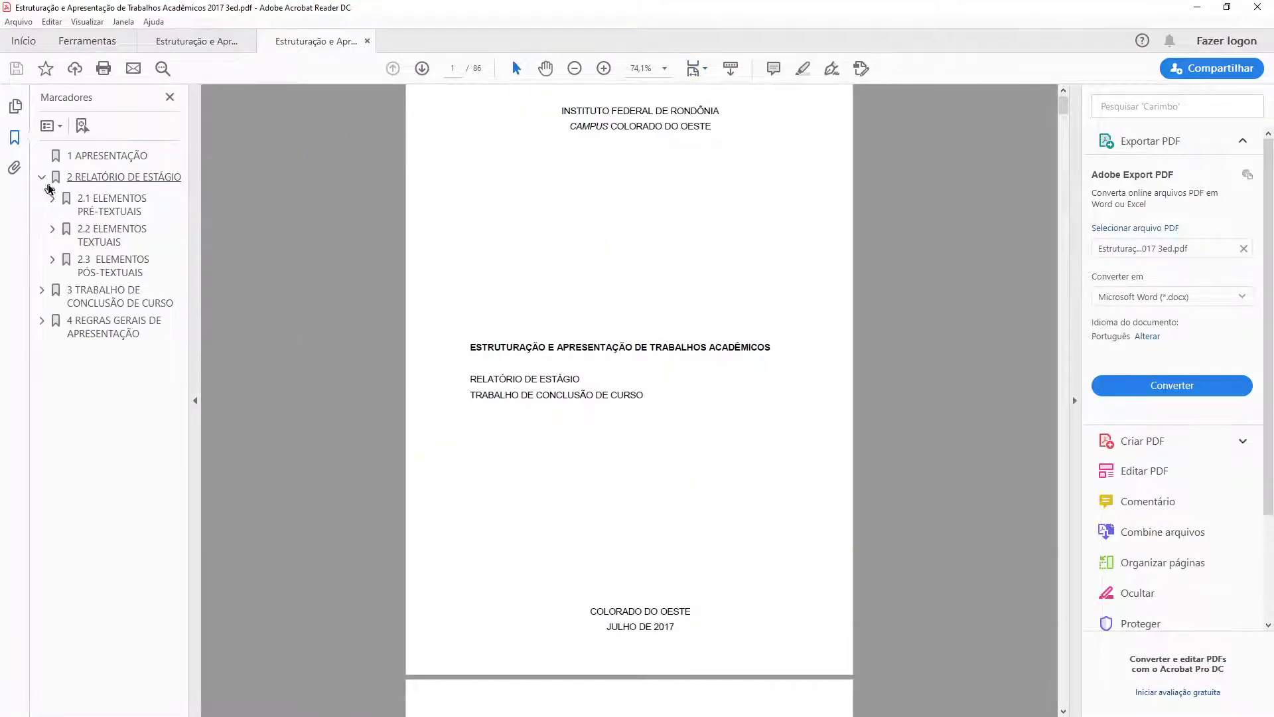
{"action": "left_click", "coordinate": [52, 198]}
{"action": "left_click", "coordinate": [111, 228]}
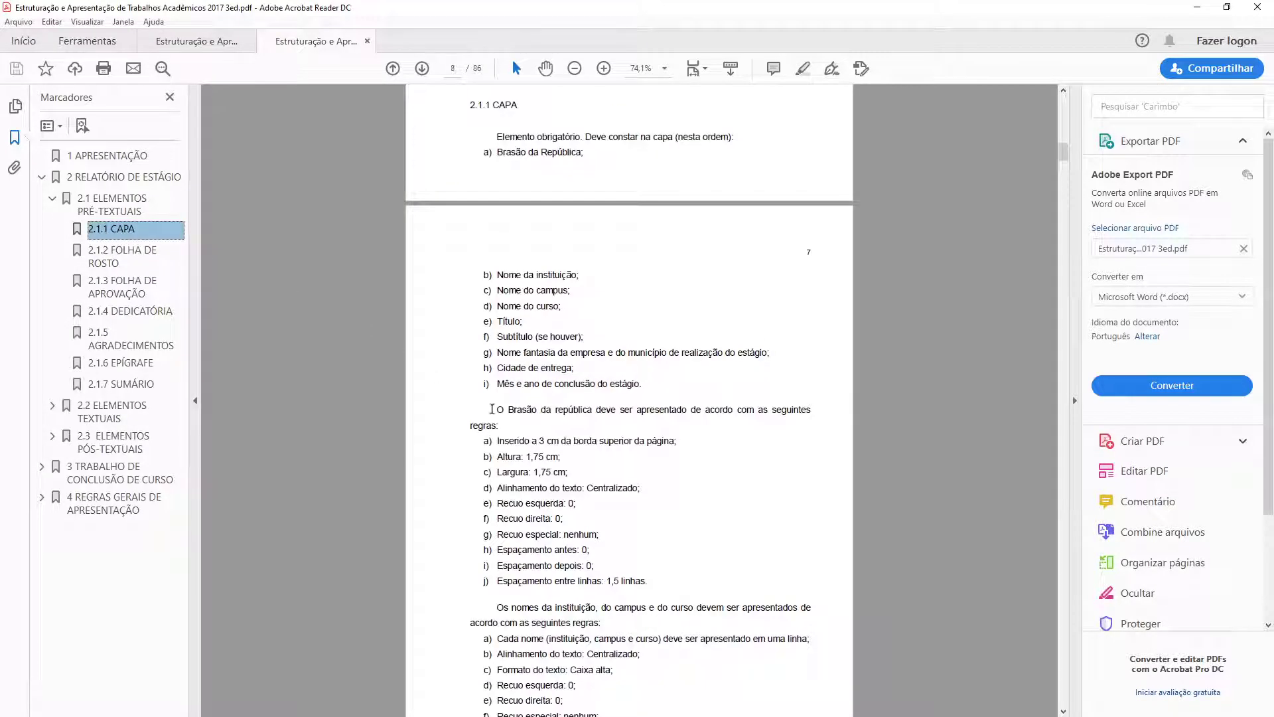
{"action": "left_click", "coordinate": [1074, 401]}
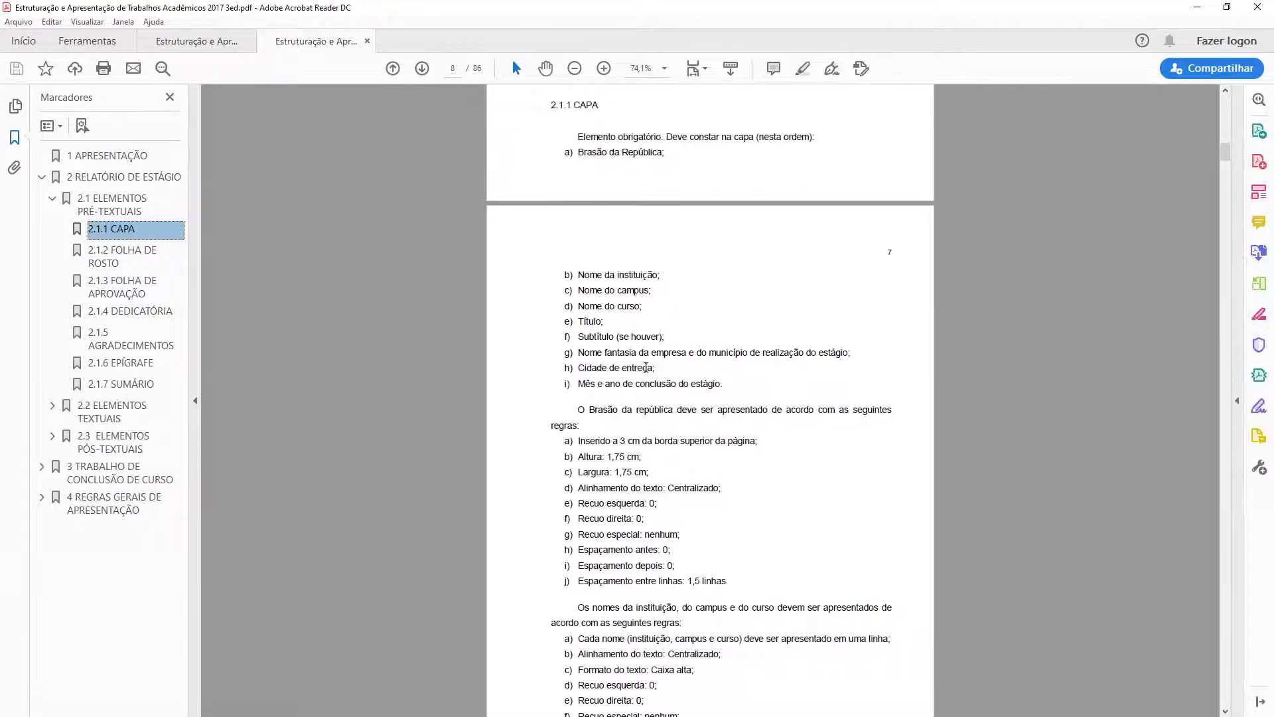
- Highlight the title's indent rules and the 'Espaçamento antes: 7 cm' rule
{"action": "scroll", "coordinate": [646, 367], "scroll_direction": "down", "scroll_amount": 3}
{"action": "scroll", "coordinate": [643, 293], "scroll_direction": "down", "scroll_amount": 4}
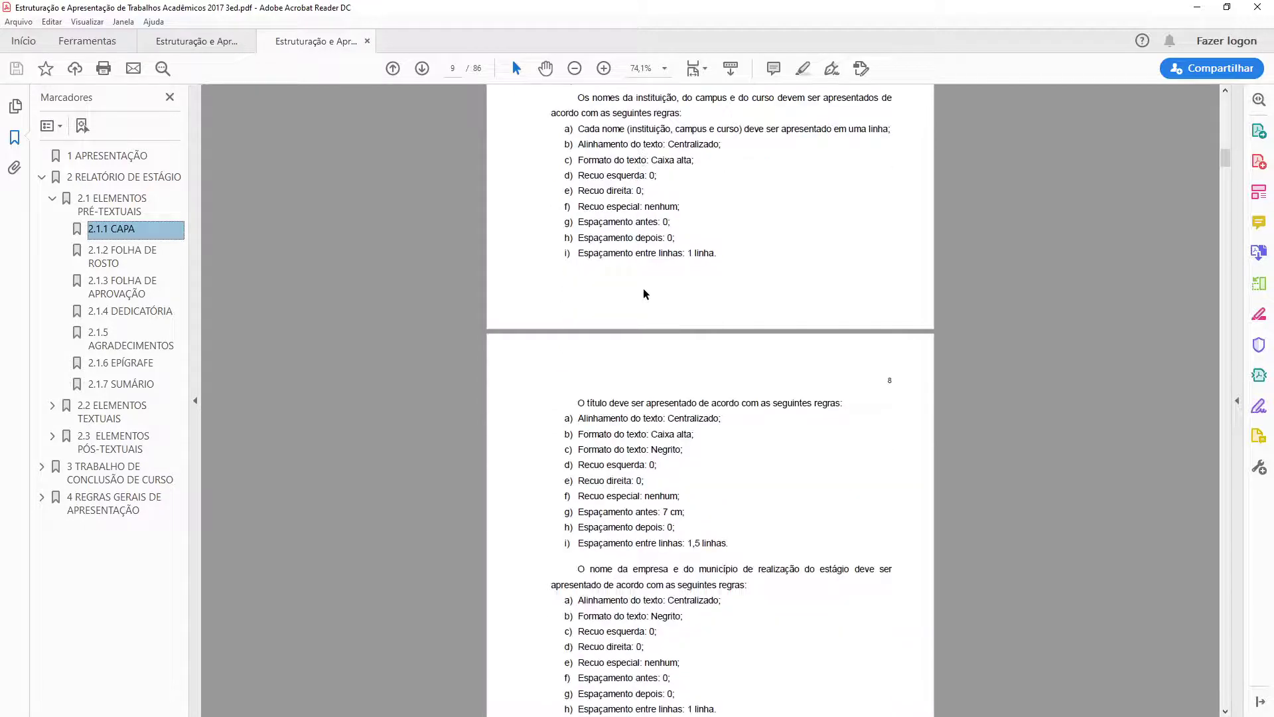
{"action": "scroll", "coordinate": [644, 292], "scroll_direction": "down", "scroll_amount": 3}
{"action": "scroll", "coordinate": [634, 312], "scroll_direction": "up", "scroll_amount": 3}
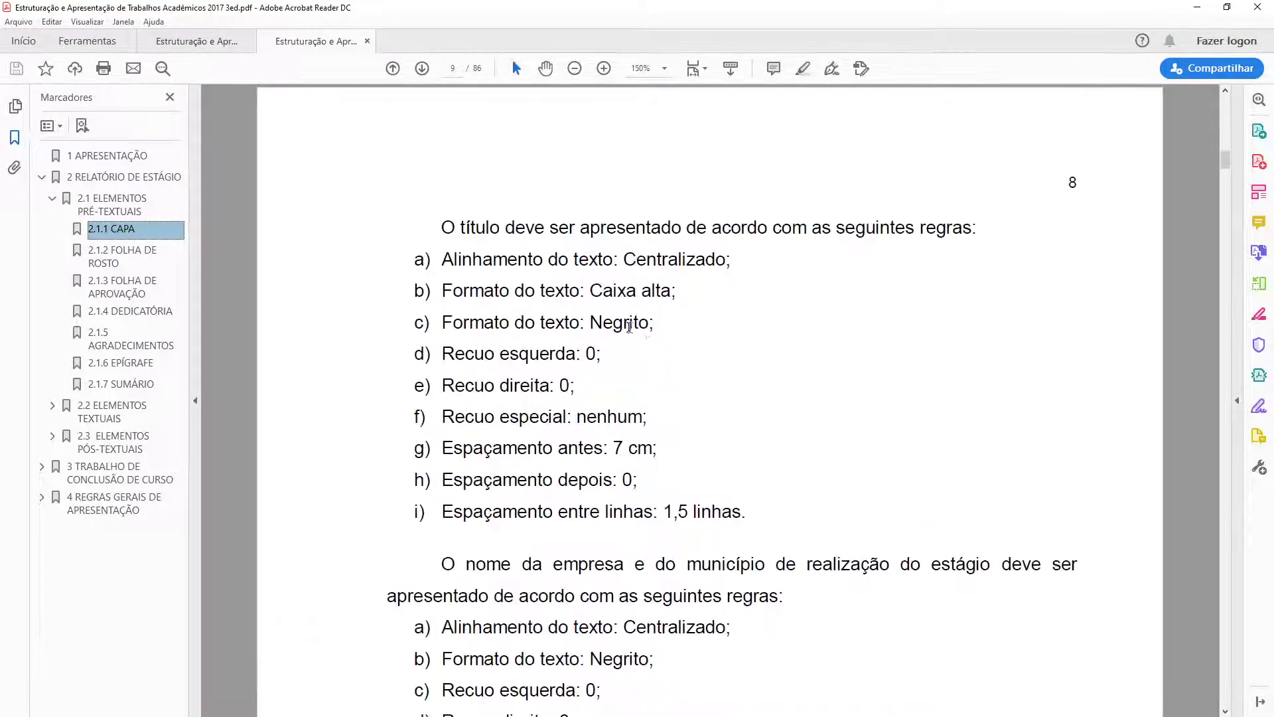
{"action": "left_click_drag", "start_coordinate": [507, 355], "coordinate": [556, 386]}
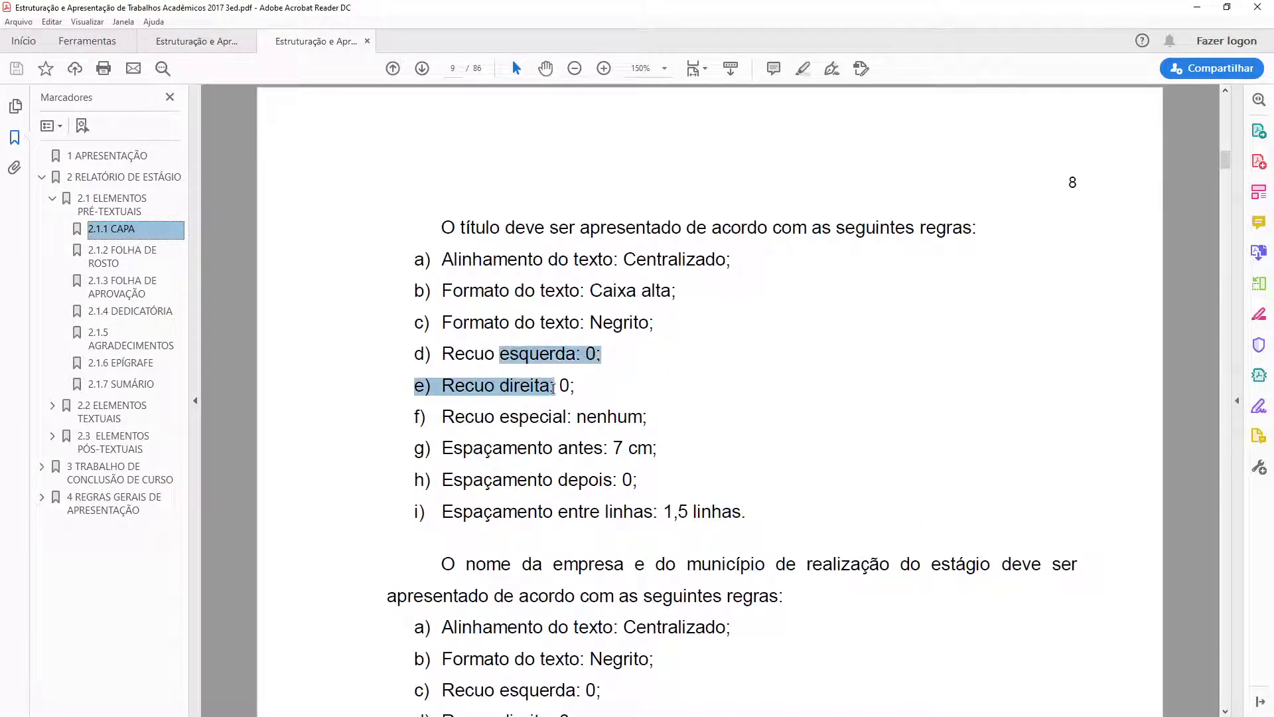
{"action": "left_click_drag", "start_coordinate": [503, 448], "coordinate": [628, 448]}
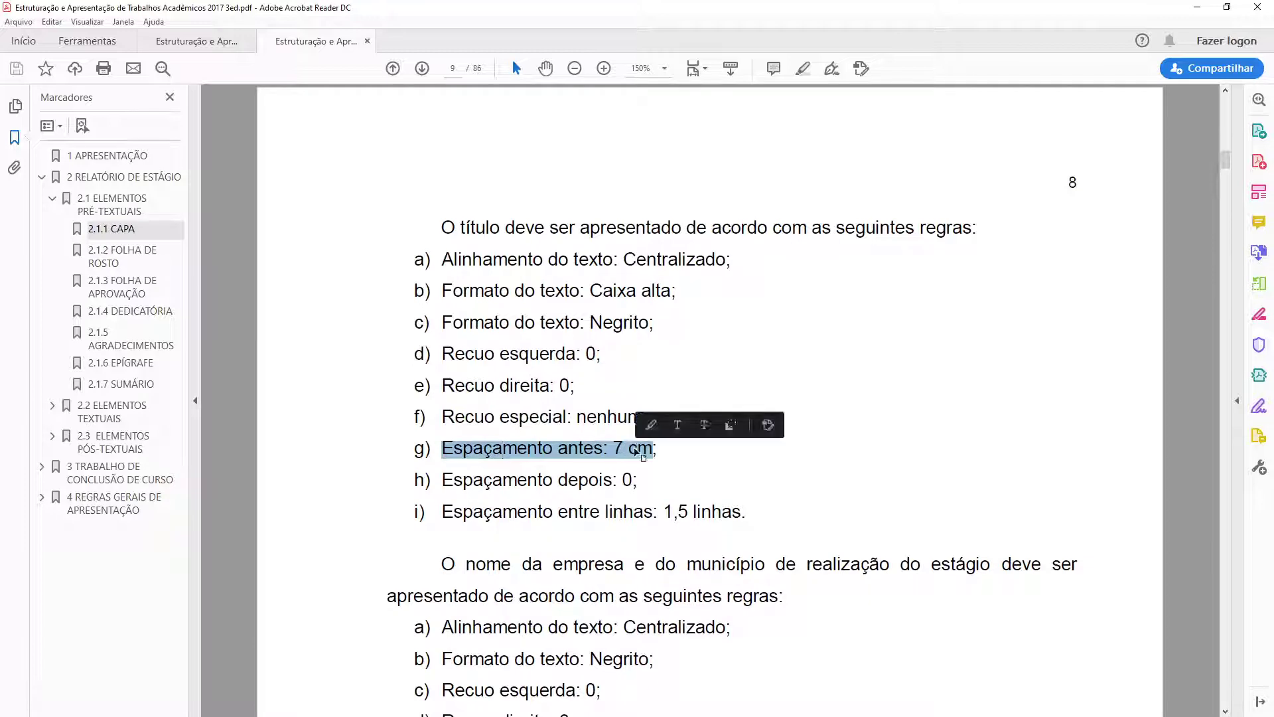
{"action": "scroll", "coordinate": [636, 449], "scroll_direction": "down", "scroll_amount": 1}
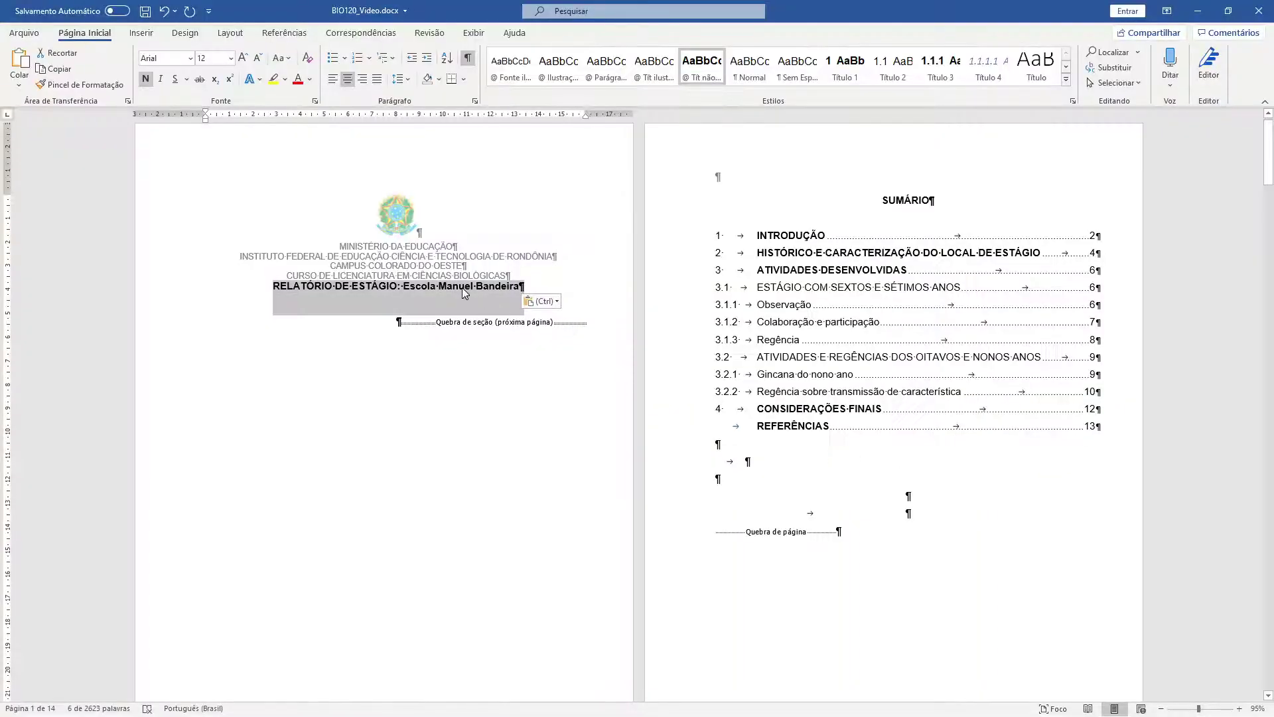
{"action": "right_click", "coordinate": [463, 293]}
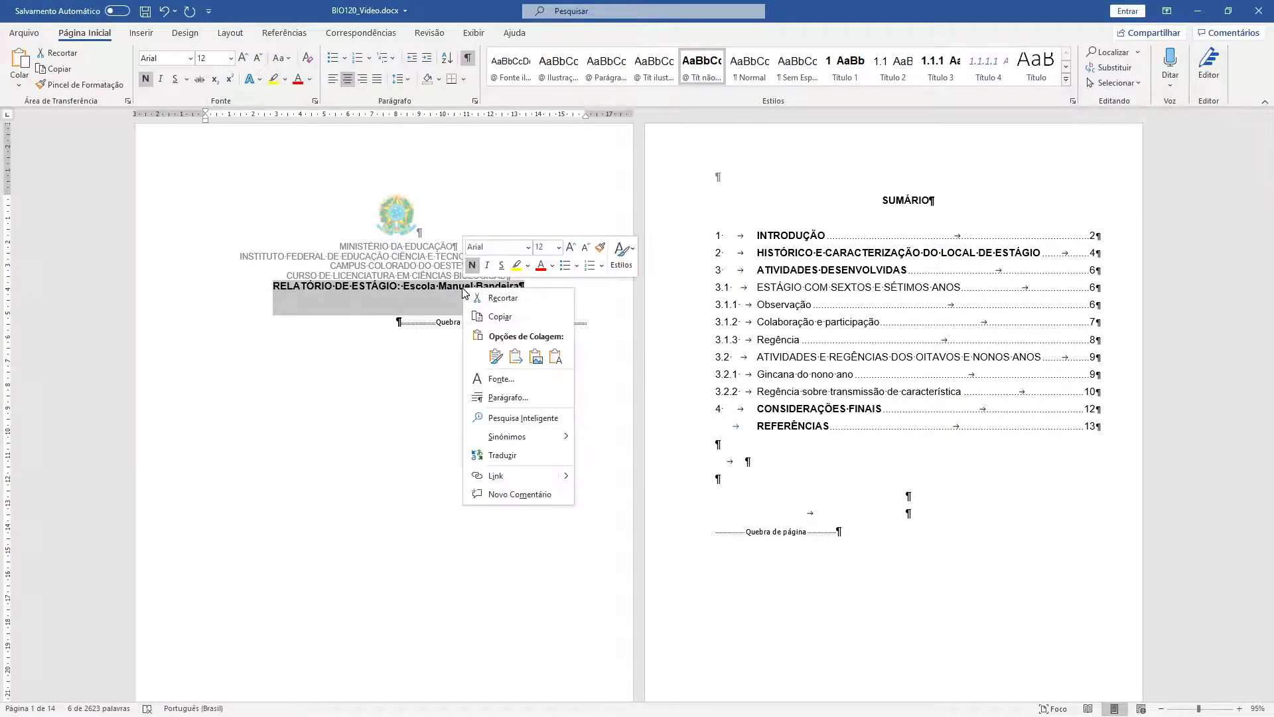
- Set the cover title's spacing to 7 cm before and 0 after, then hide formatting marks
{"action": "left_click", "coordinate": [529, 494]}
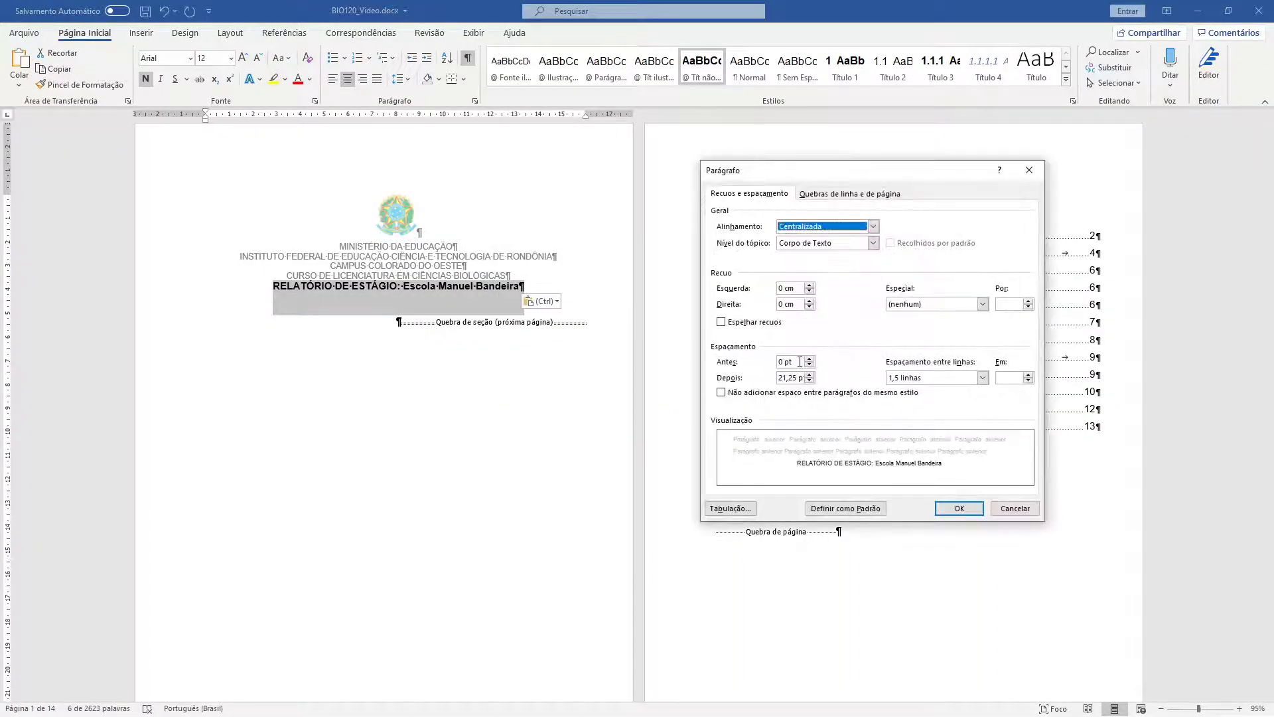
{"action": "left_click_drag", "start_coordinate": [800, 362], "coordinate": [727, 367]}
{"action": "type", "text": "7 CM"}
{"action": "key", "text": "Tab"}
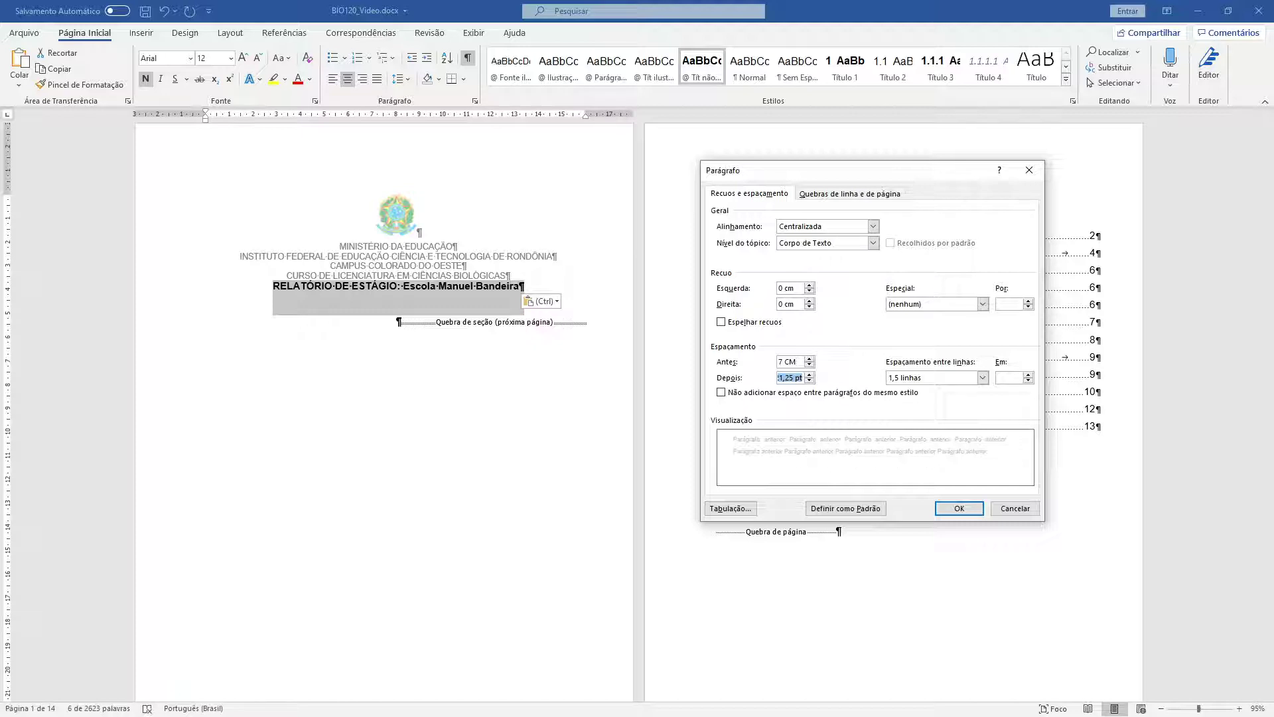
{"action": "type", "text": "0"}
{"action": "left_click", "coordinate": [957, 511]}
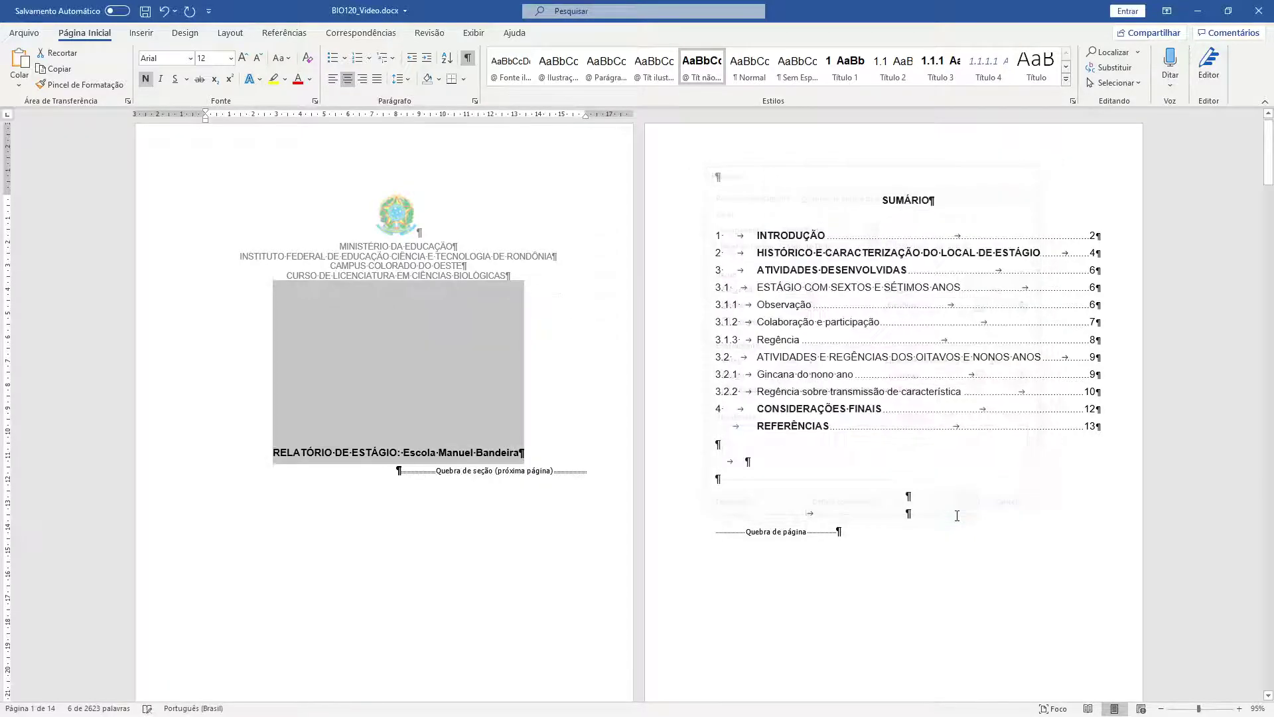
{"action": "left_click", "coordinate": [368, 385]}
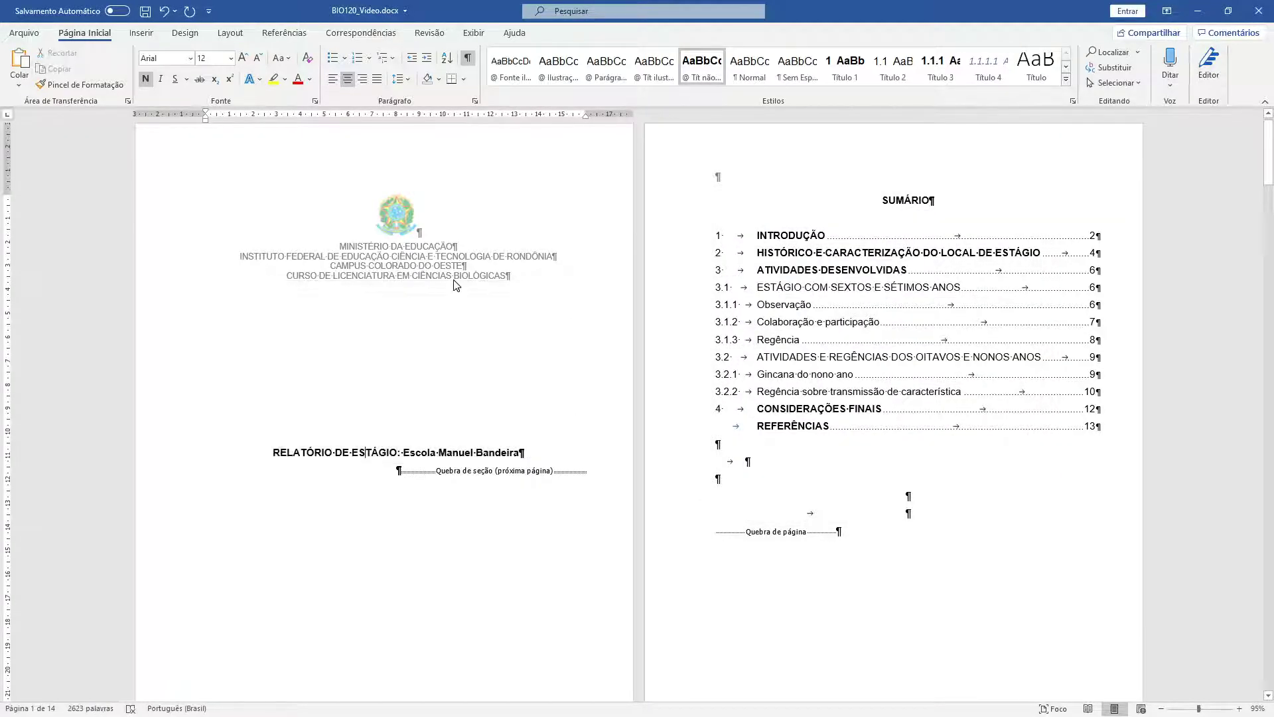
{"action": "left_click", "coordinate": [468, 59]}
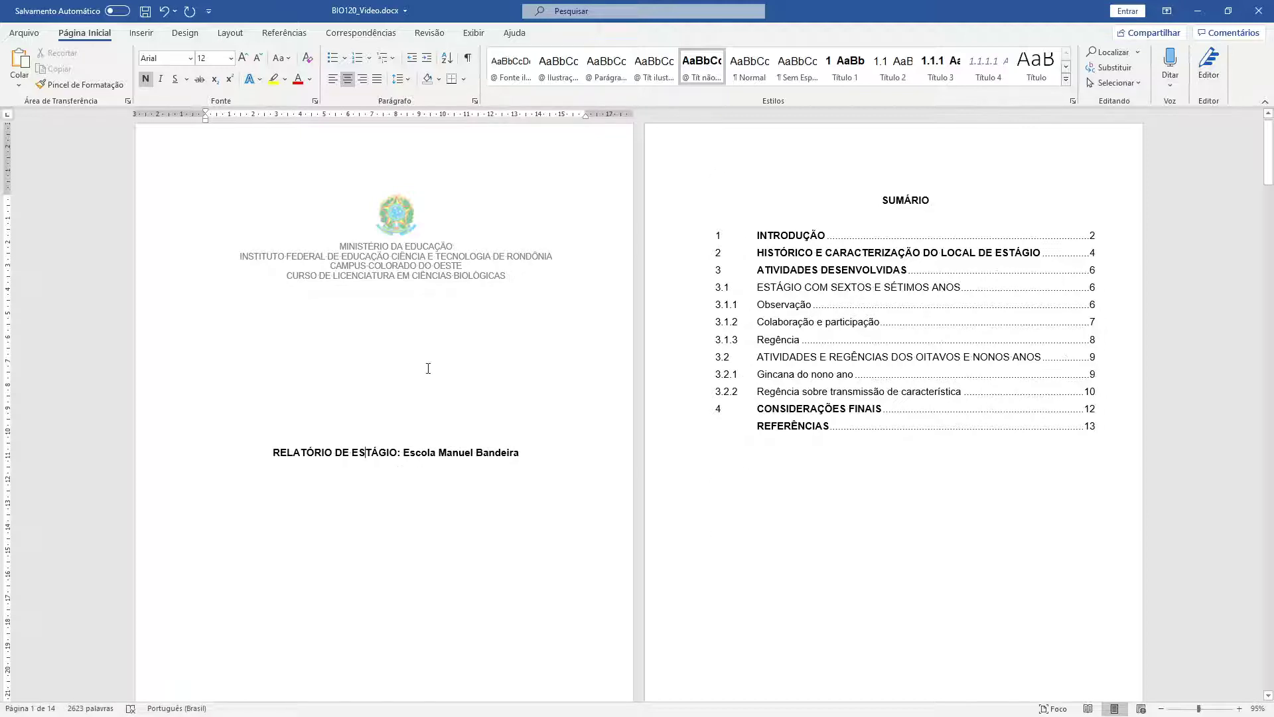
{"action": "scroll", "coordinate": [429, 369], "scroll_direction": "down", "scroll_amount": 2}
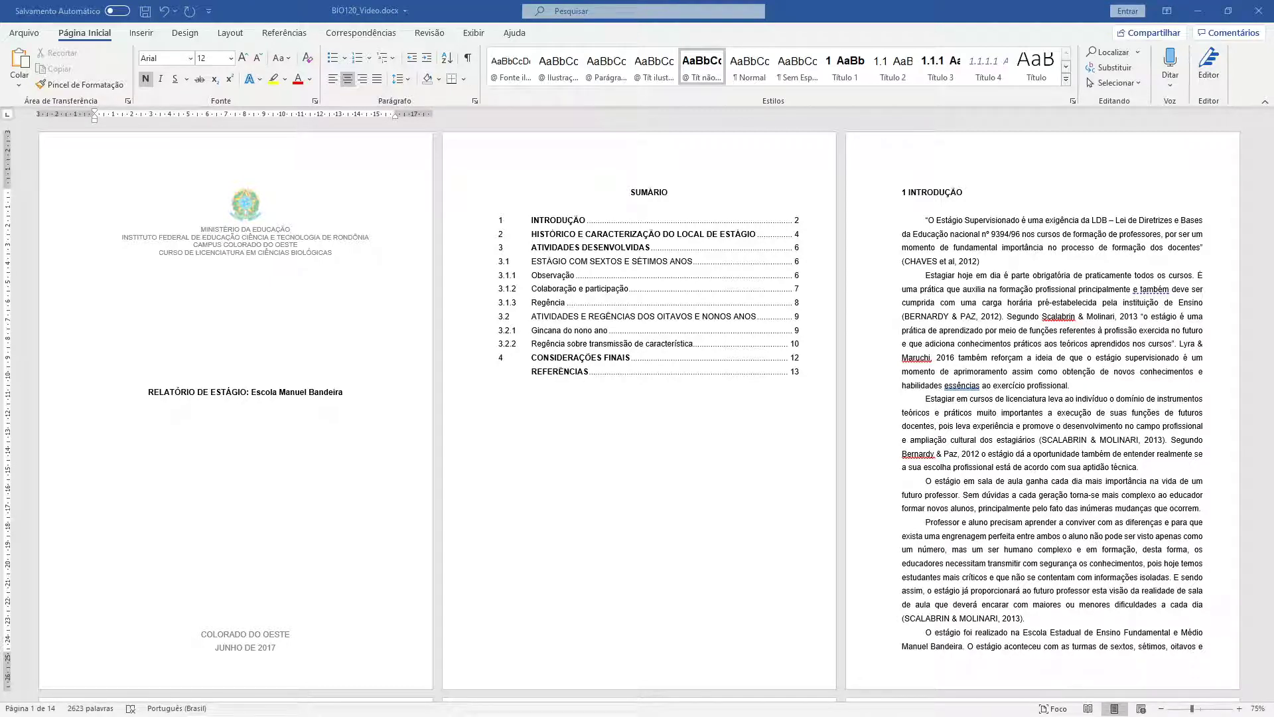
{"action": "left_click", "coordinate": [221, 393]}
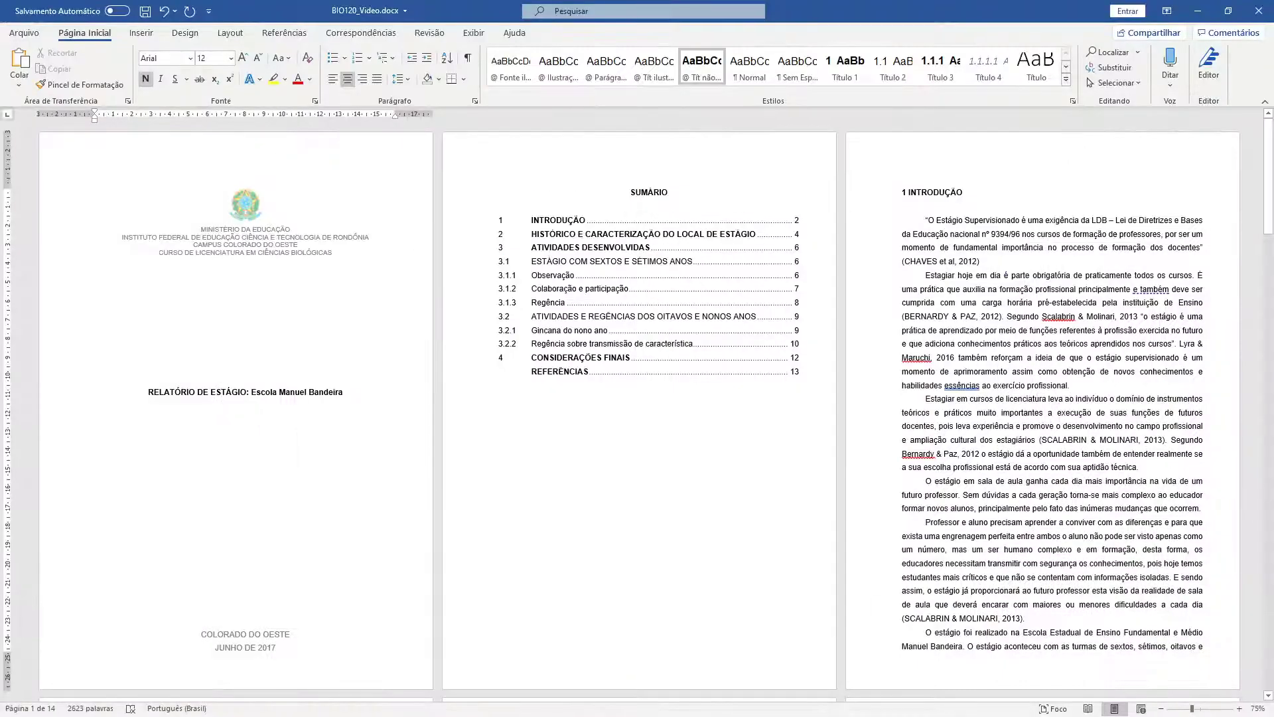
{"action": "left_click_drag", "start_coordinate": [1273, 194], "coordinate": [592, 1]}
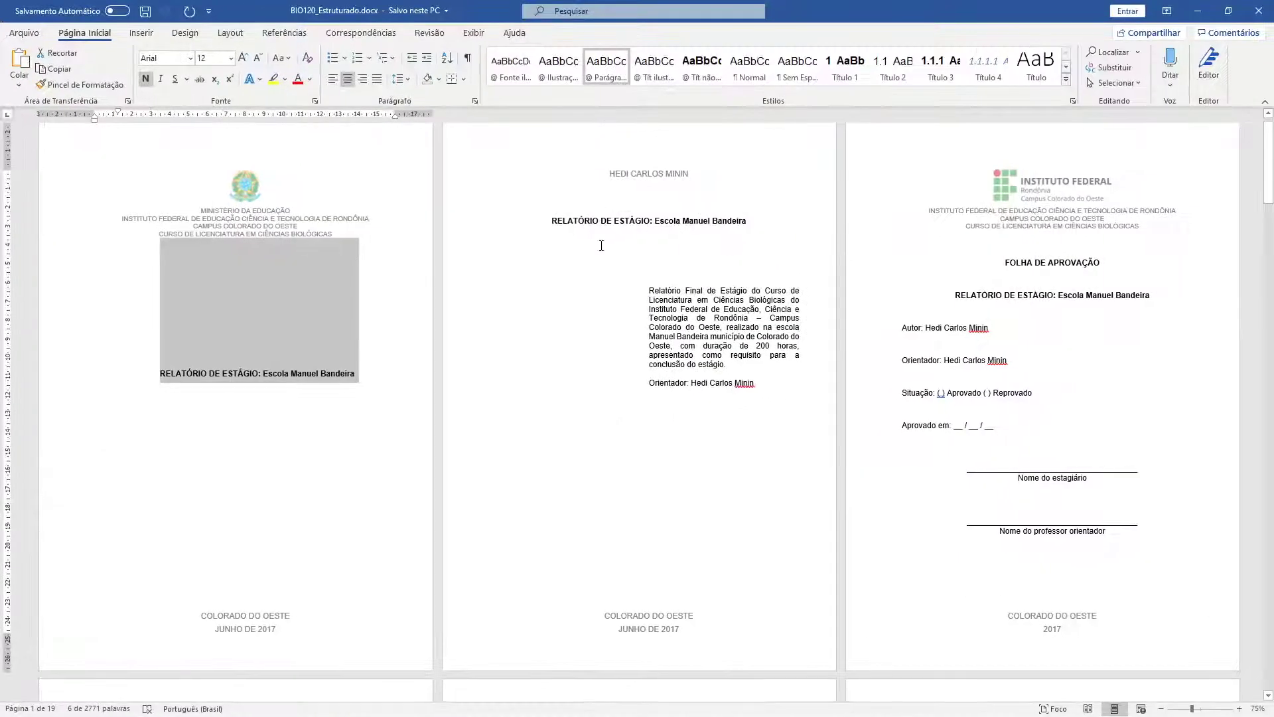
{"action": "left_click", "coordinate": [667, 318]}
{"action": "scroll", "coordinate": [671, 521], "scroll_direction": "up", "scroll_amount": 1}
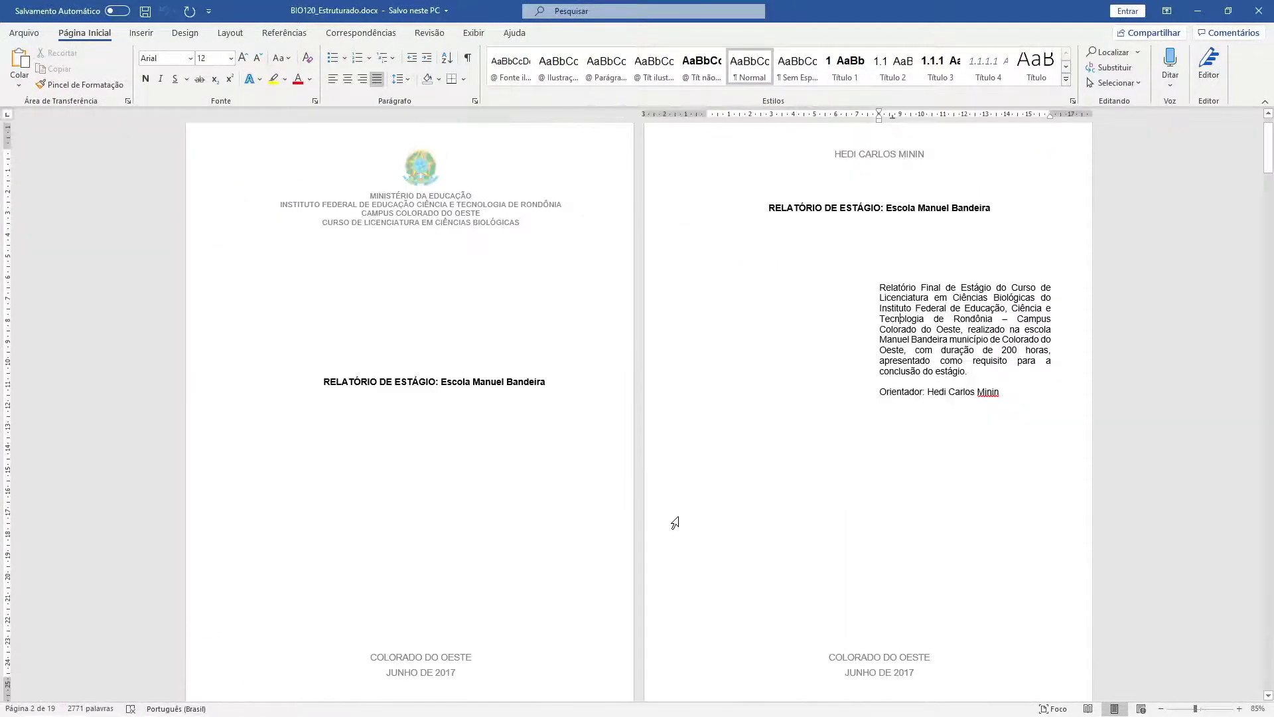
{"action": "scroll", "coordinate": [823, 339], "scroll_direction": "down", "scroll_amount": 2}
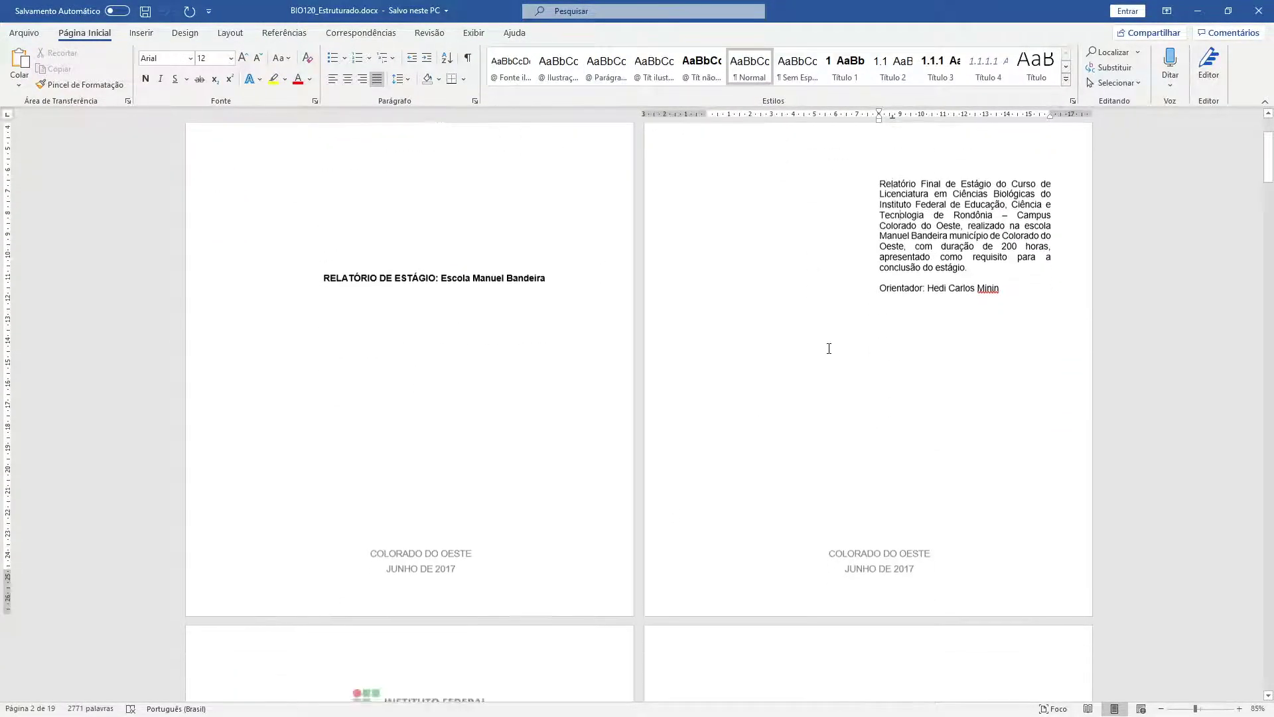
{"action": "scroll", "coordinate": [833, 299], "scroll_direction": "up", "scroll_amount": 2}
{"action": "left_click_drag", "start_coordinate": [1007, 448], "coordinate": [878, 334]}
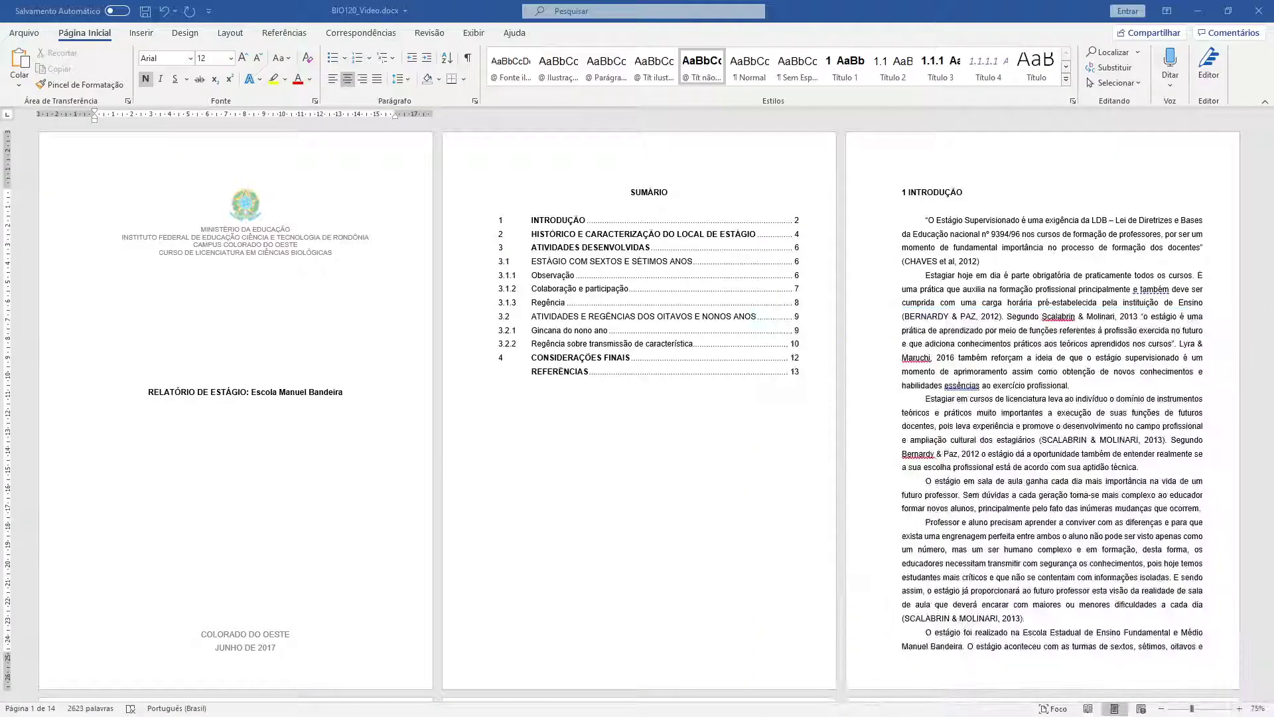
{"action": "left_click", "coordinate": [356, 447]}
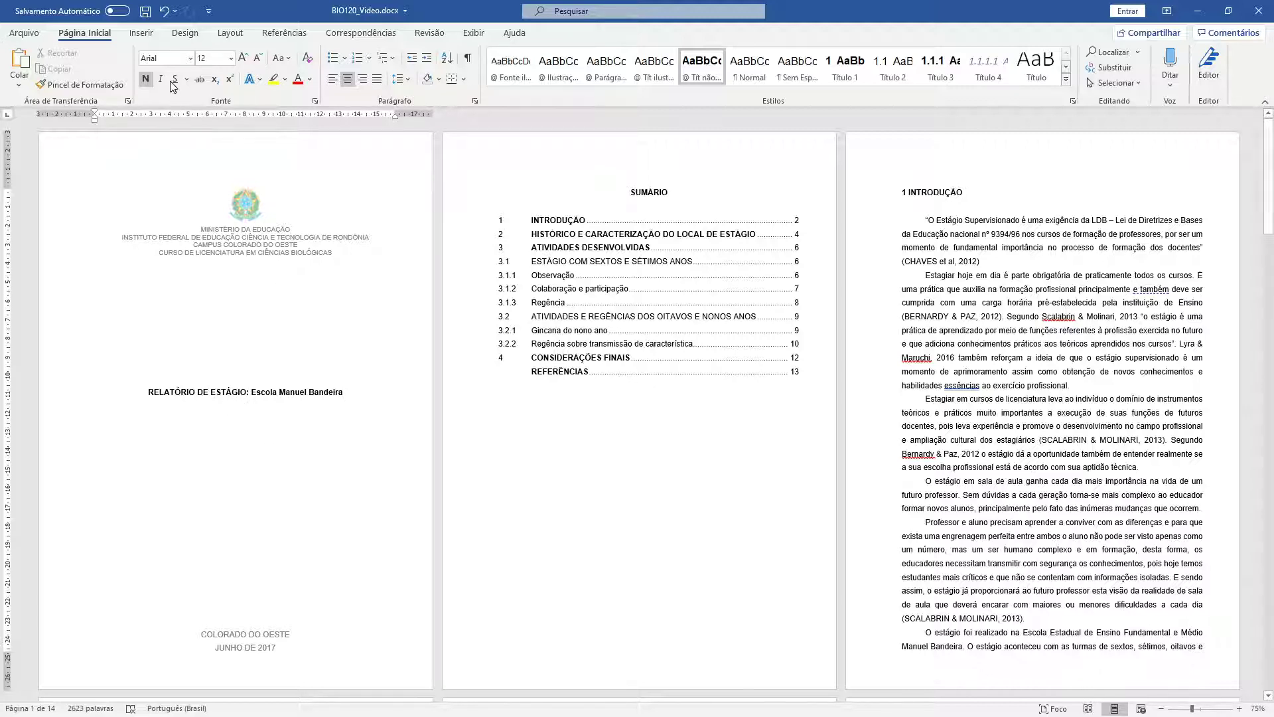
- Insert a Próxima Página section break after the cover title from Layout > Quebras
{"action": "left_click", "coordinate": [245, 36]}
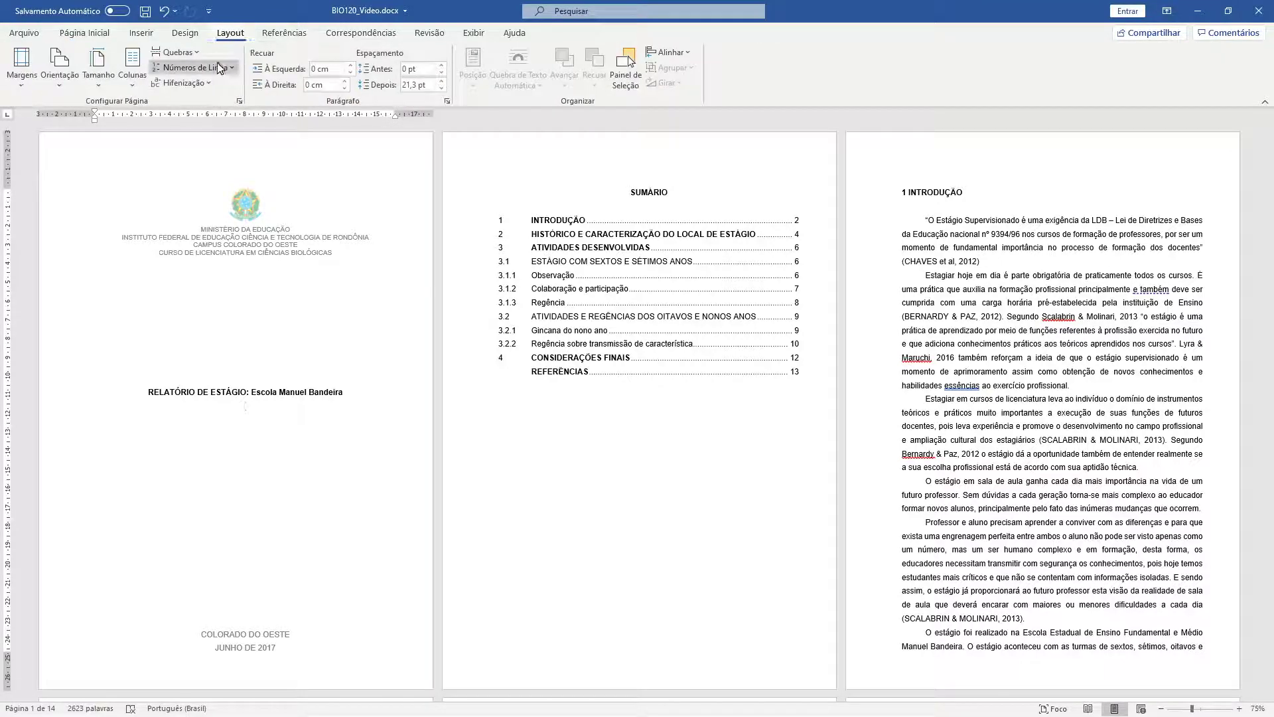
{"action": "left_click", "coordinate": [174, 52]}
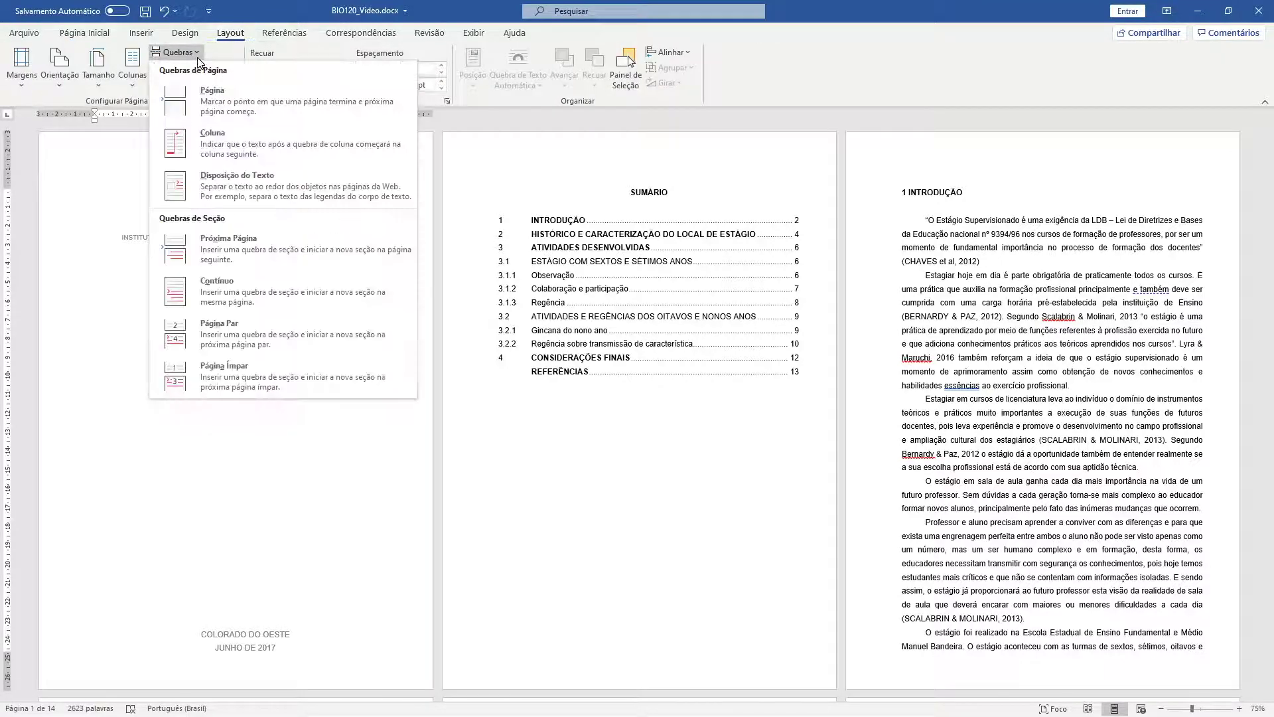
{"action": "left_click", "coordinate": [224, 242]}
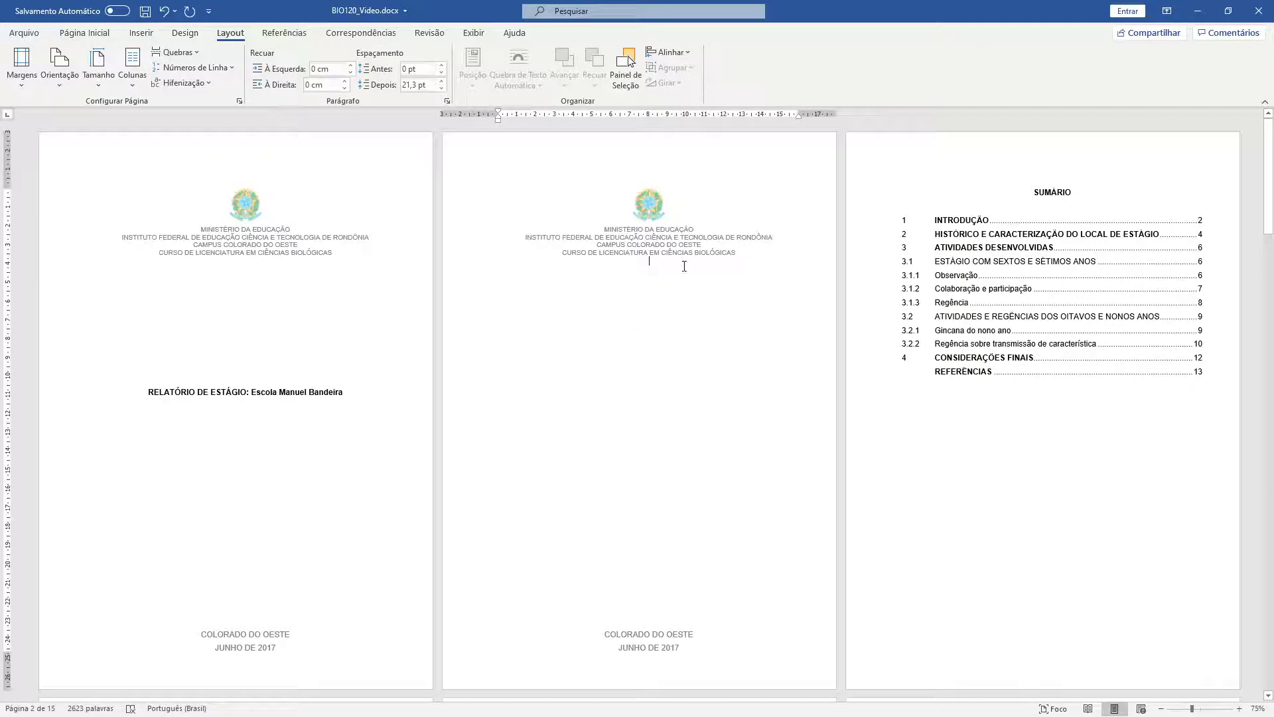
{"action": "scroll", "coordinate": [312, 316], "scroll_direction": "down", "scroll_amount": 1}
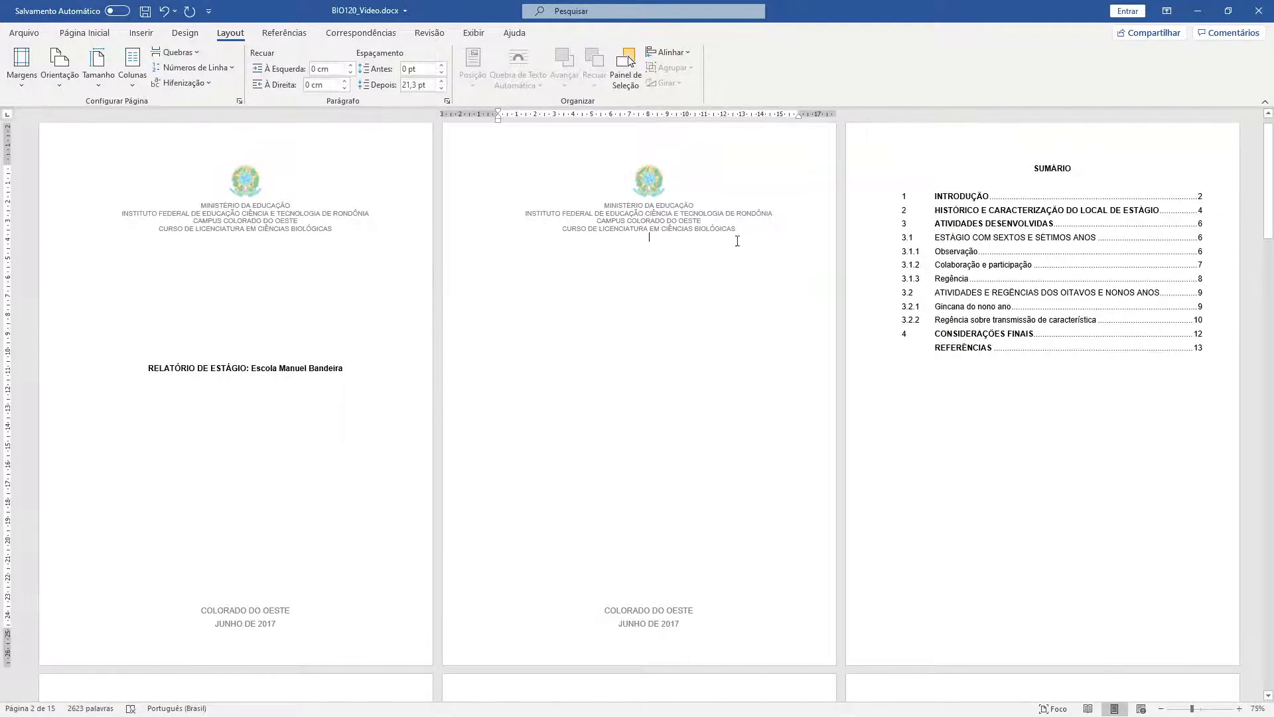
{"action": "scroll", "coordinate": [263, 249], "scroll_direction": "up", "scroll_amount": 1}
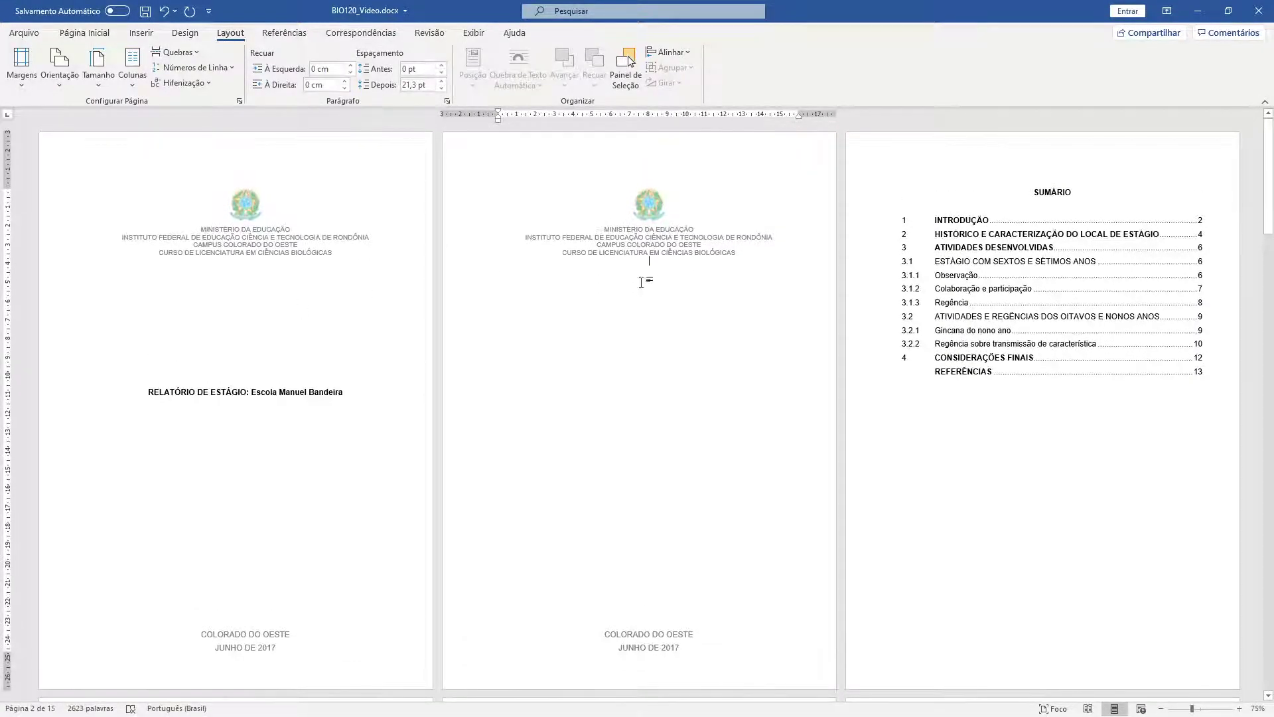
- Unlink page 2's header from the cover, delete the crest and institution lines, and type the author's name
{"action": "double_click", "coordinate": [619, 172]}
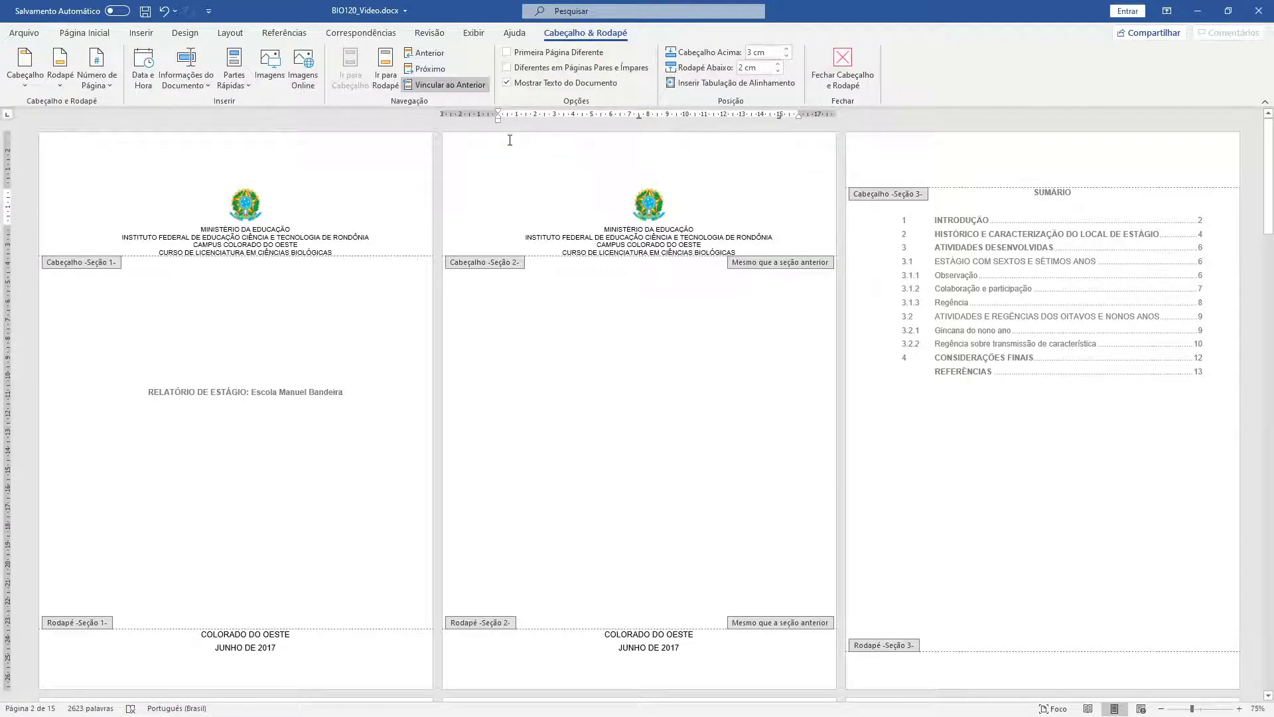
{"action": "left_click", "coordinate": [450, 86]}
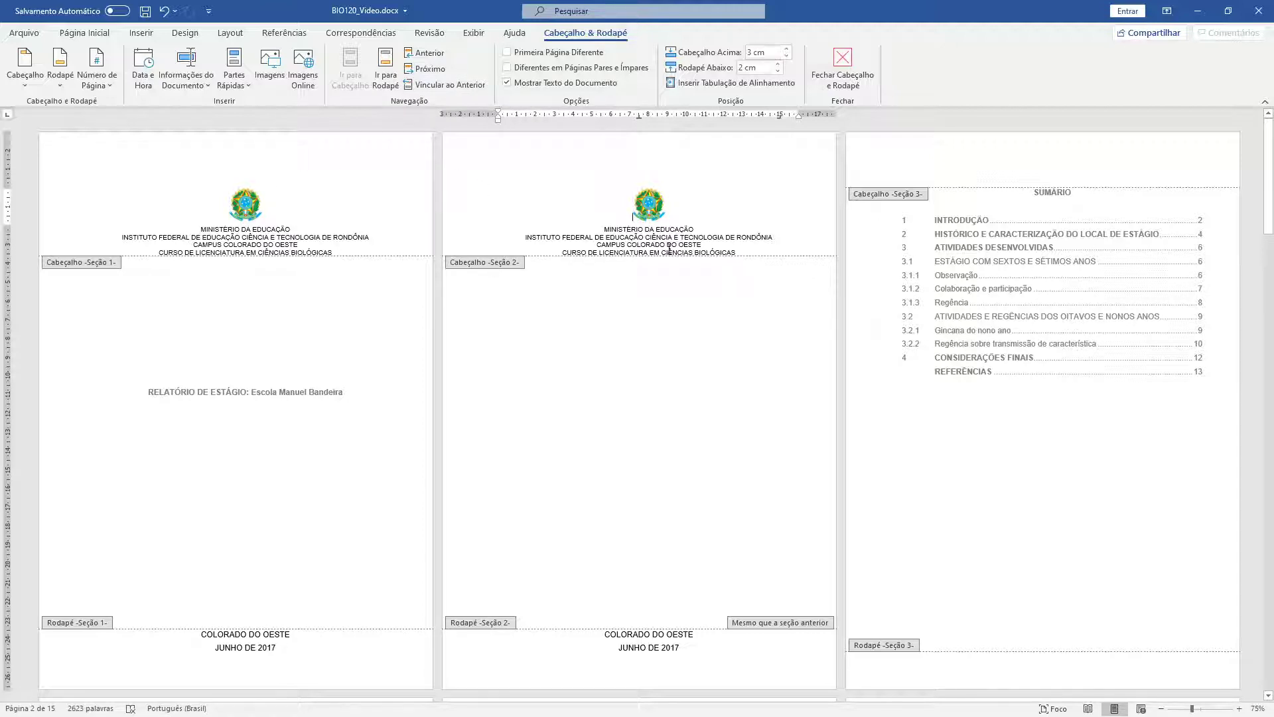
{"action": "left_click_drag", "start_coordinate": [740, 247], "coordinate": [557, 167]}
{"action": "key", "text": "Delete"}
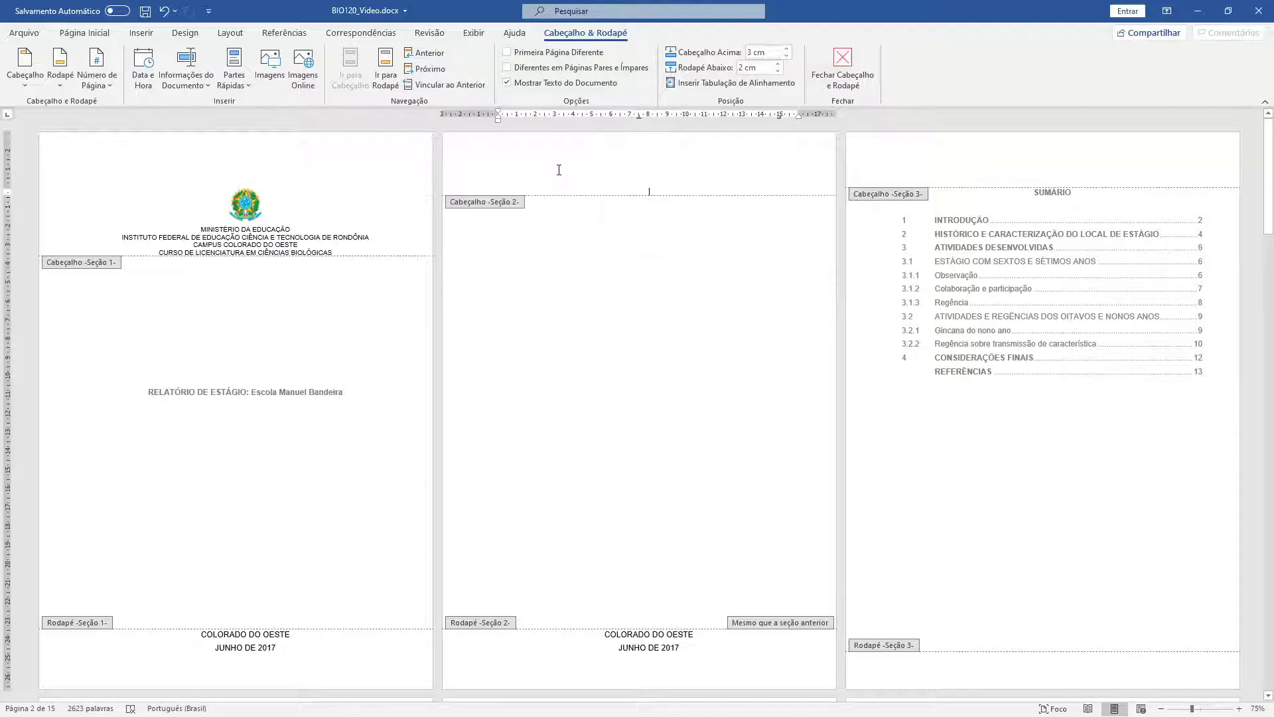
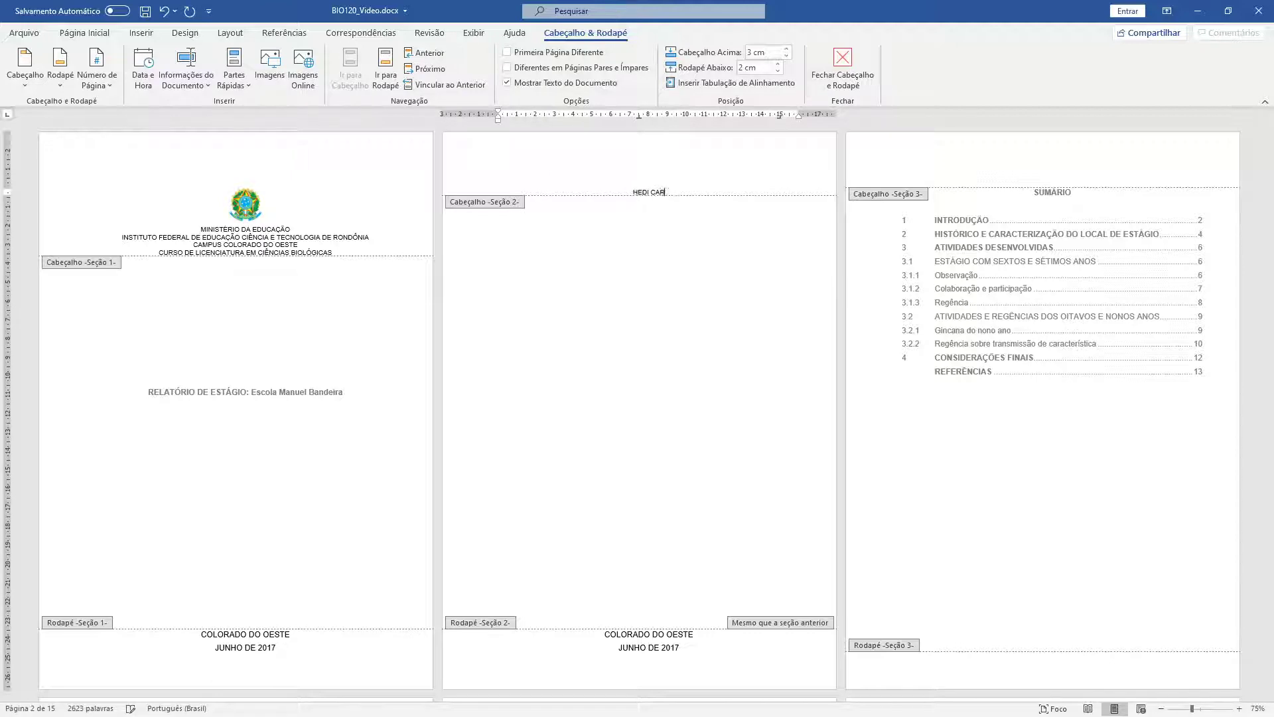
{"action": "scroll", "coordinate": [584, 438], "scroll_direction": "down", "scroll_amount": 4}
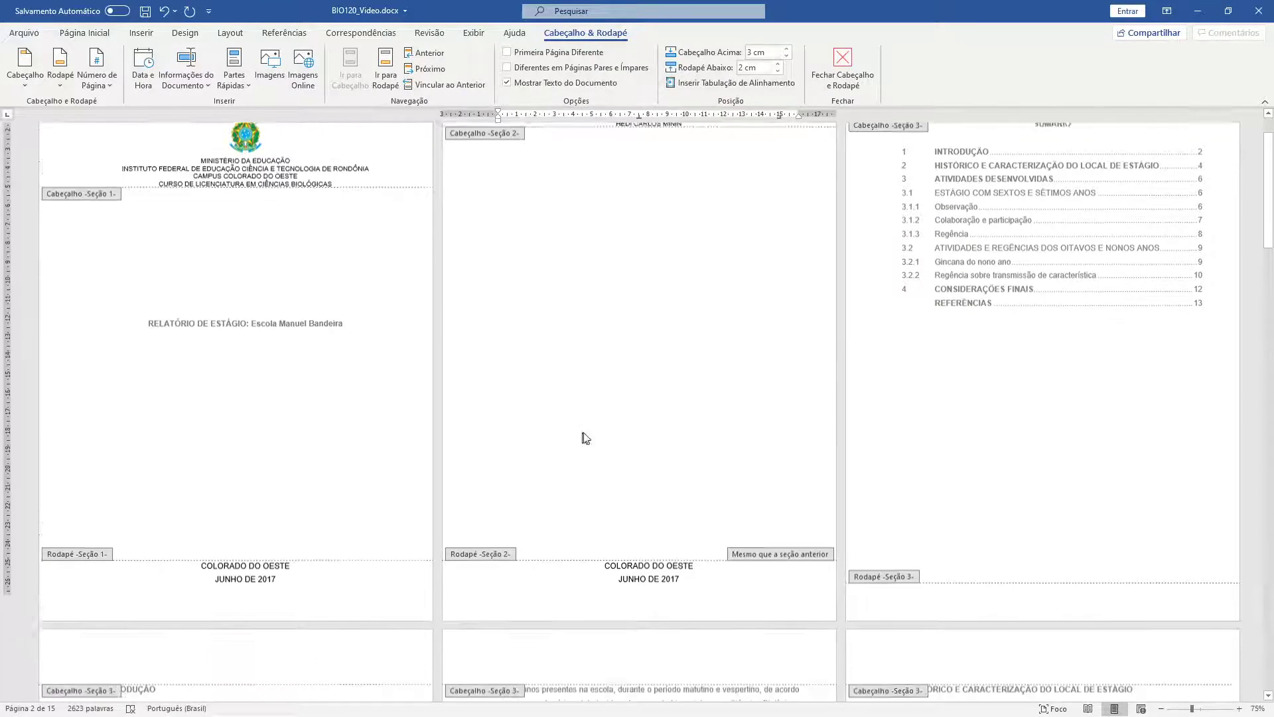
{"action": "left_click", "coordinate": [657, 558]}
{"action": "scroll", "coordinate": [657, 558], "scroll_direction": "down", "scroll_amount": 5}
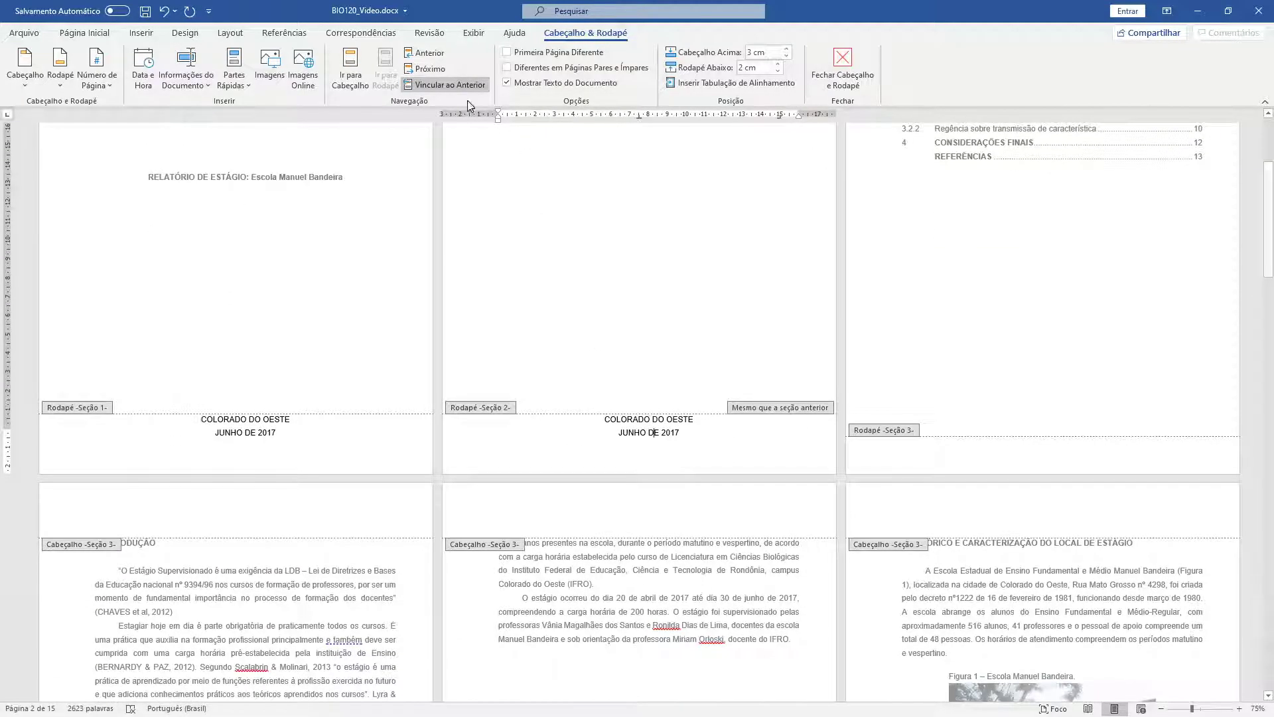
{"action": "scroll", "coordinate": [539, 279], "scroll_direction": "up", "scroll_amount": 2}
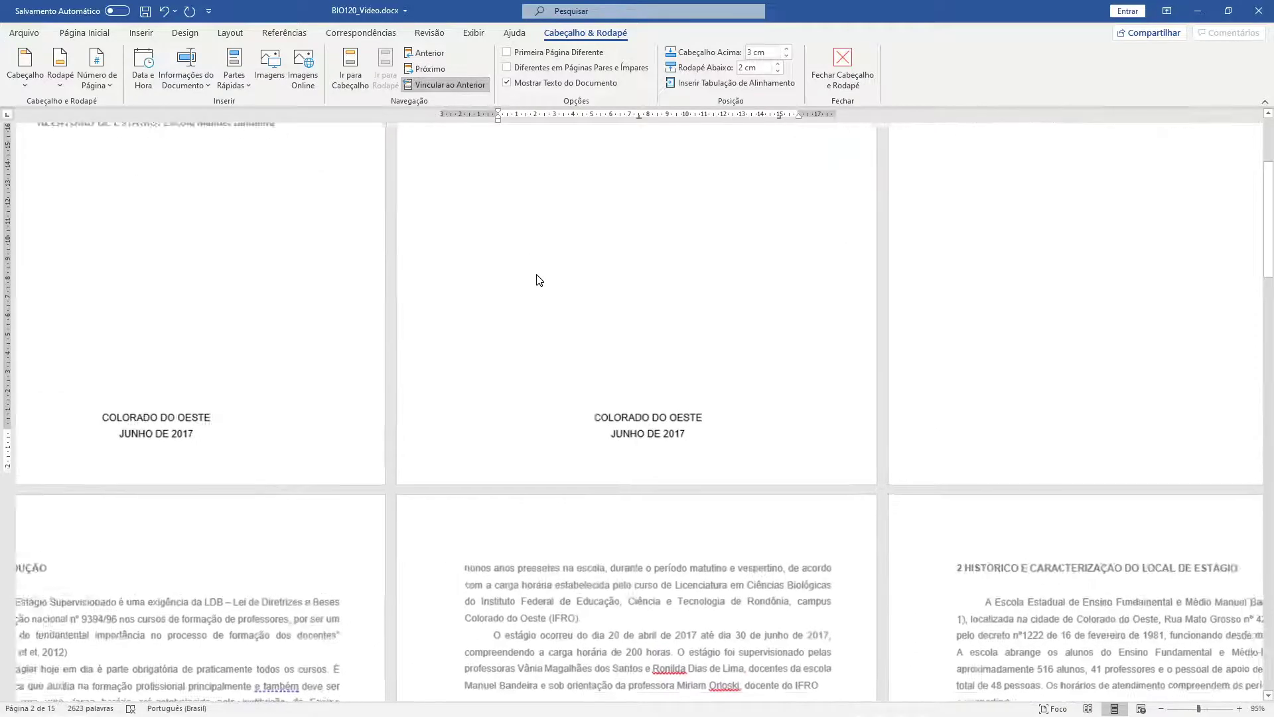
{"action": "scroll", "coordinate": [539, 279], "scroll_direction": "up", "scroll_amount": 2}
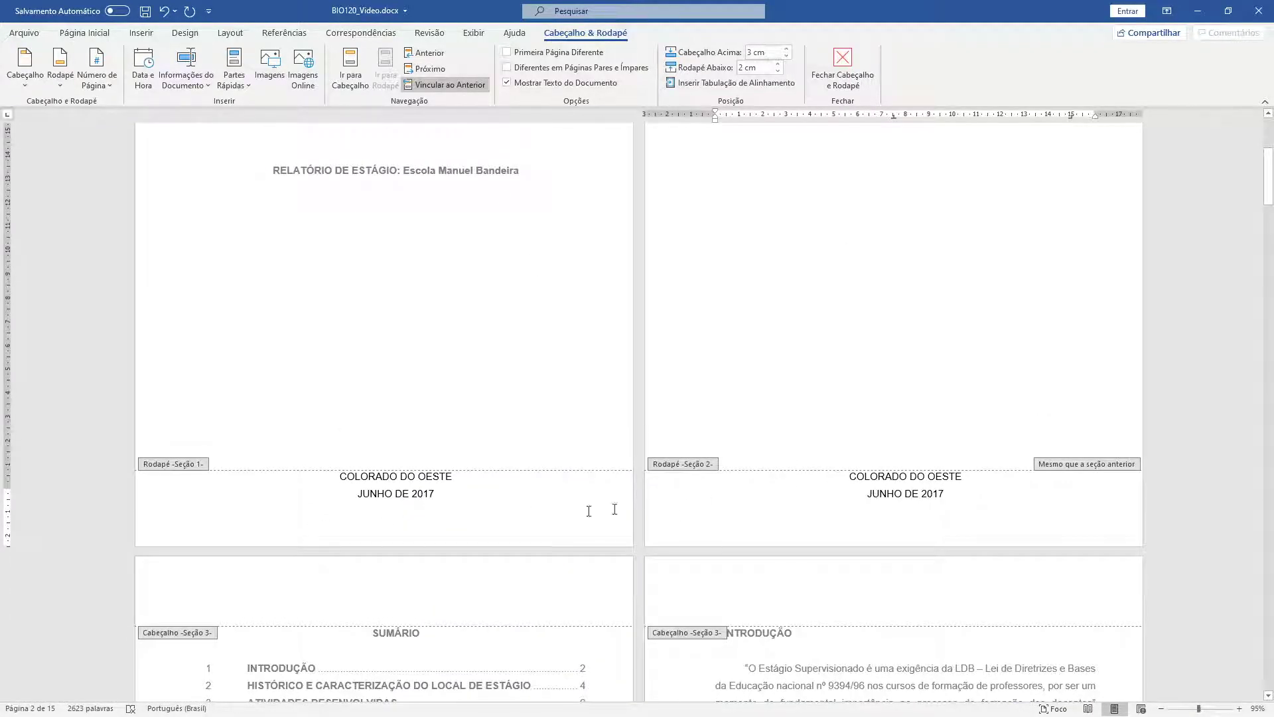
{"action": "scroll", "coordinate": [571, 511], "scroll_direction": "up", "scroll_amount": 5}
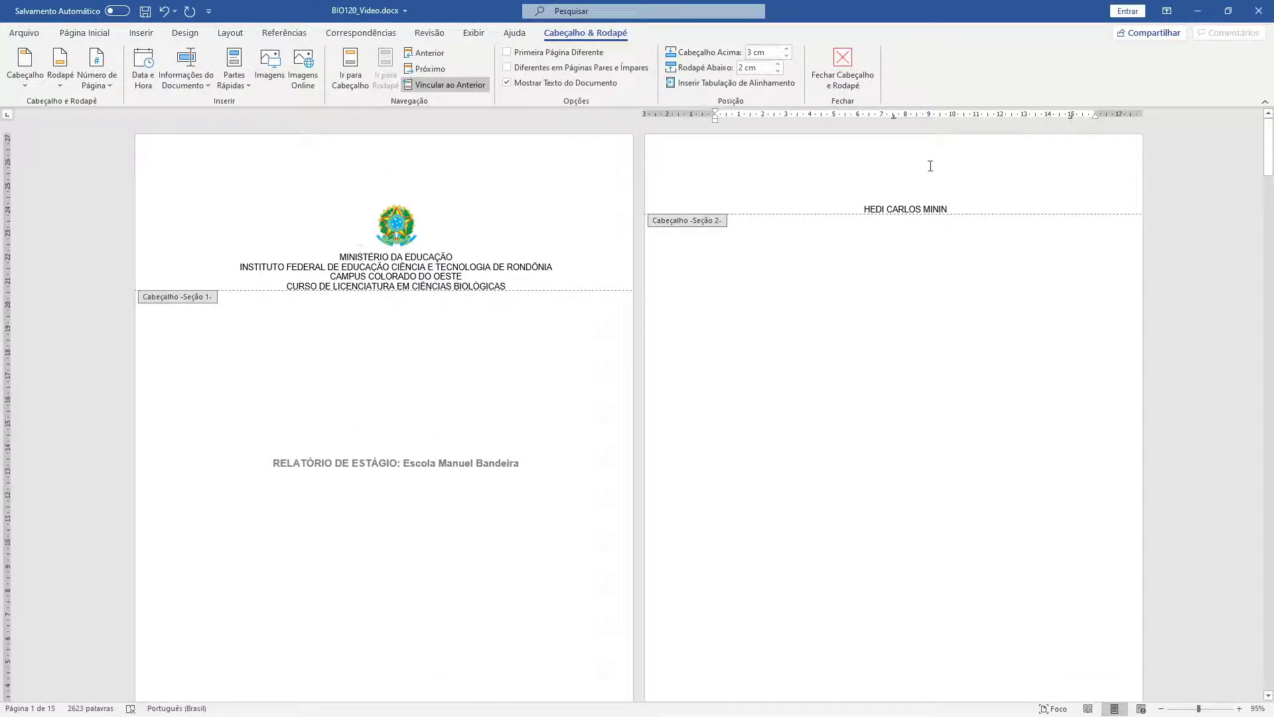
- Leave header editing and select the cover page title to reuse on page 2
{"action": "left_click", "coordinate": [946, 218]}
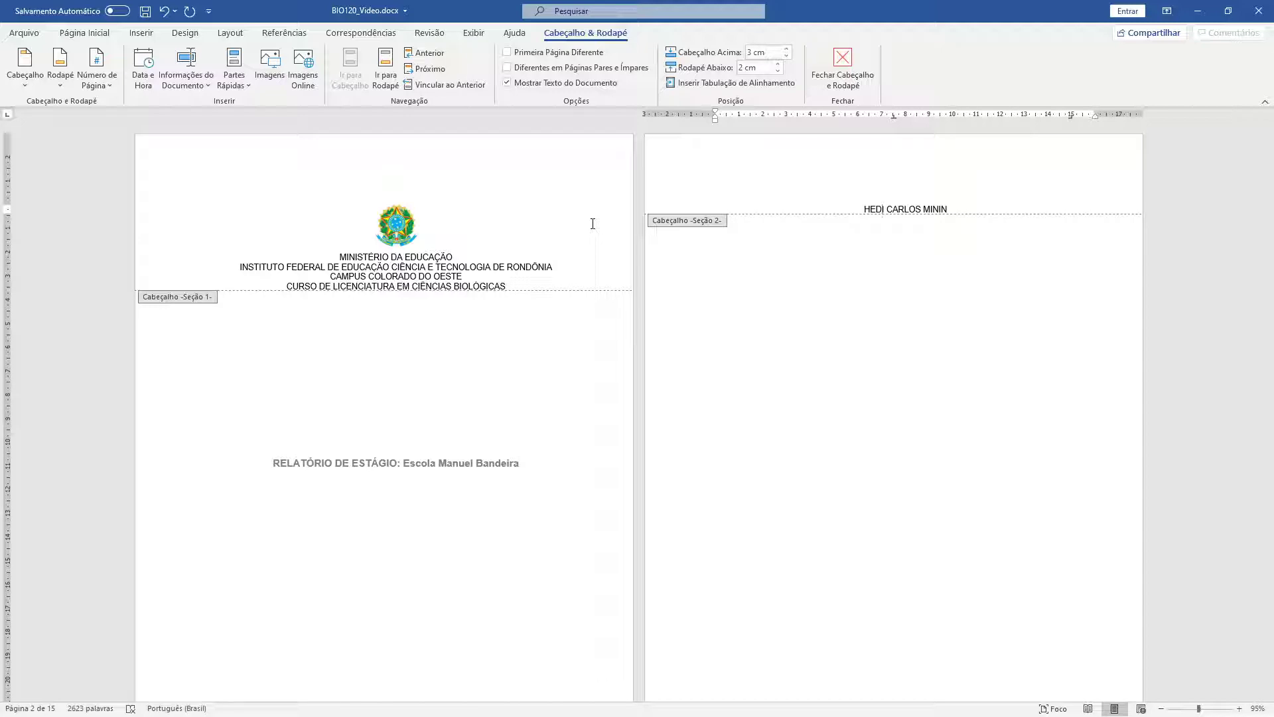
{"action": "double_click", "coordinate": [890, 300]}
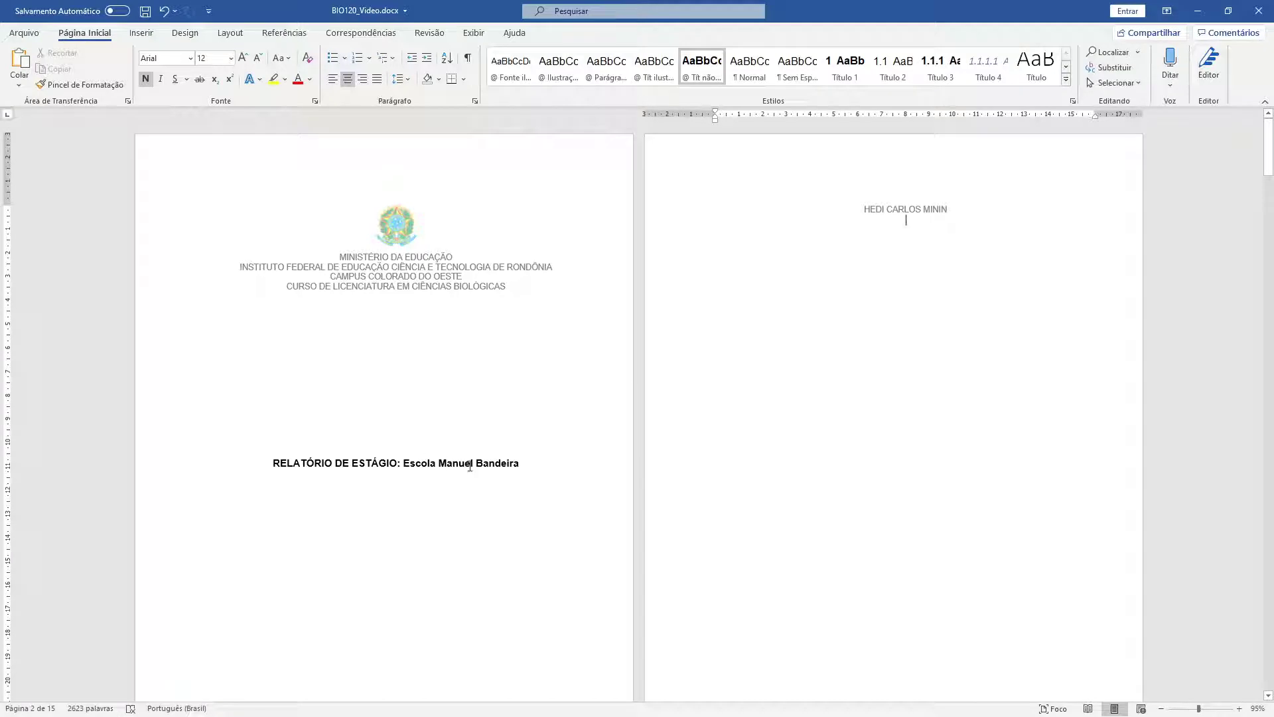
{"action": "left_click_drag", "start_coordinate": [523, 463], "coordinate": [239, 464]}
{"action": "key", "text": "ctrl+c"}
{"action": "left_click", "coordinate": [902, 224]}
- Paste the title 'RELATÓRIO DE ESTÁGIO: Escola Manuel Bandeira' onto page 2 below the author's name
{"action": "left_click", "coordinate": [10, 82]}
{"action": "left_click", "coordinate": [77, 123]}
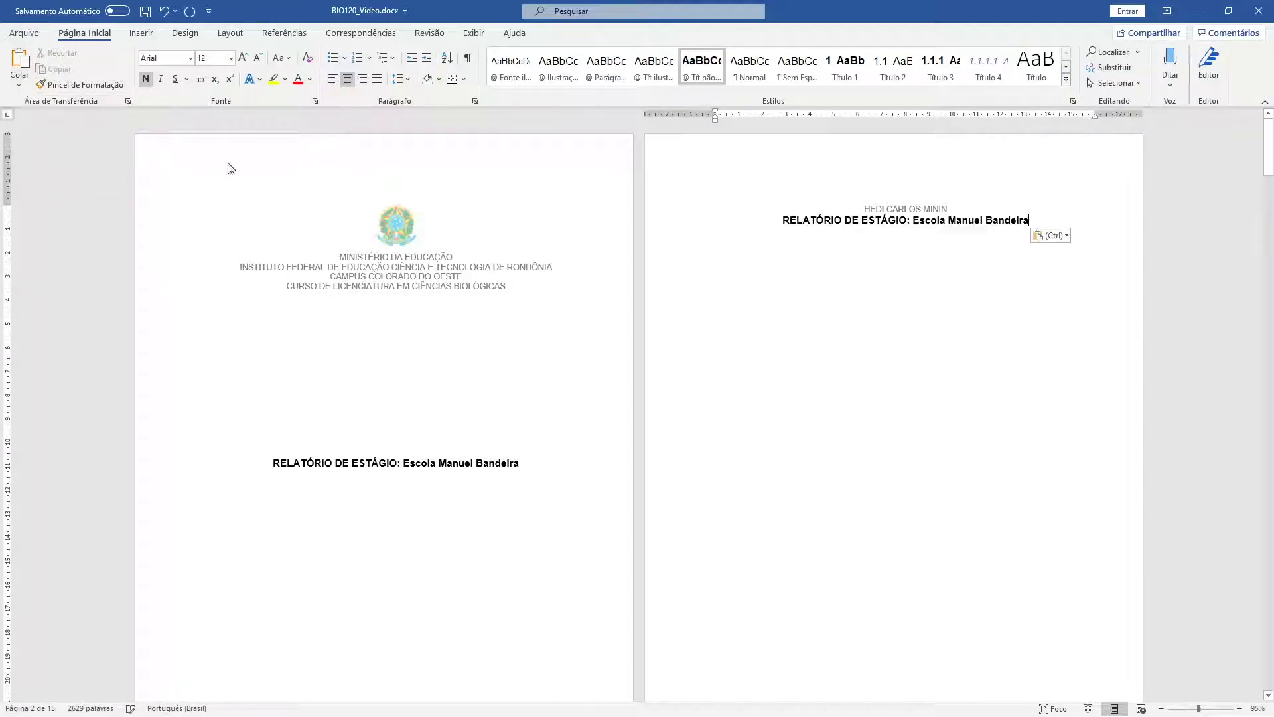
{"action": "key", "text": "alt+Tab"}
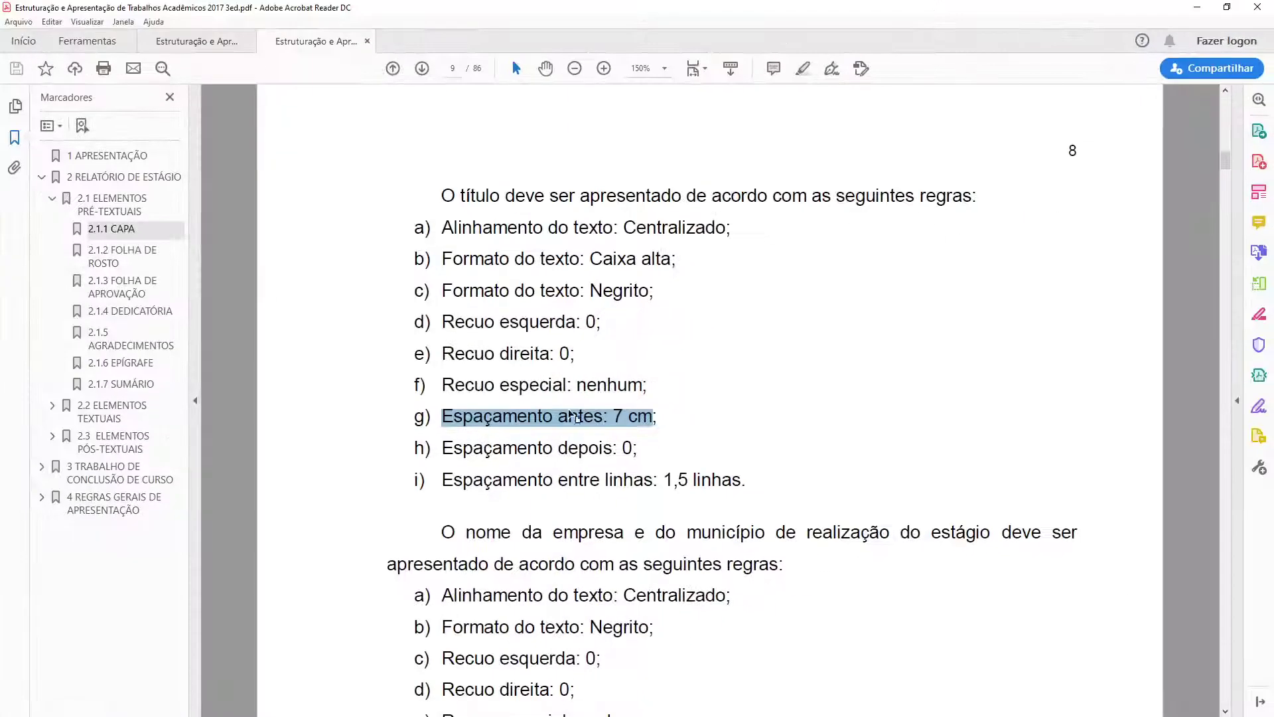
{"action": "scroll", "coordinate": [569, 407], "scroll_direction": "down", "scroll_amount": 6}
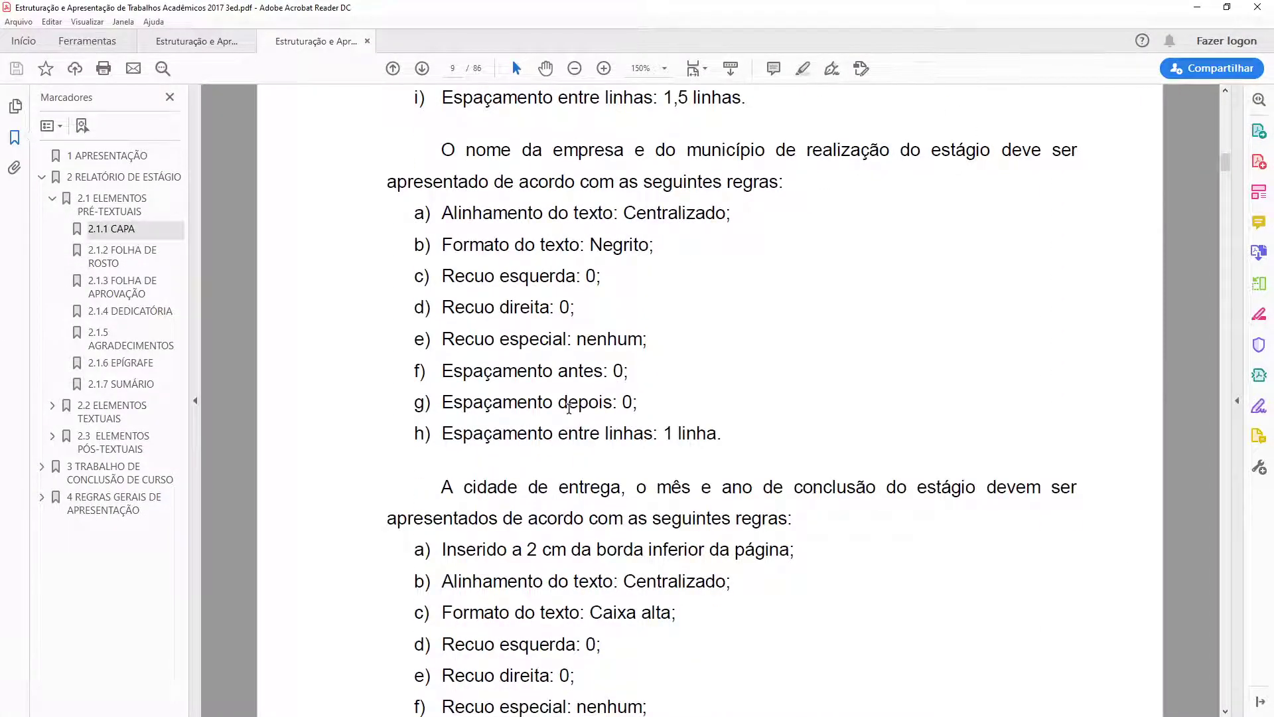
- Read the guide's 2.1.2 FOLHA DE ROSTO title-spacing rules, then return to Word
{"action": "scroll", "coordinate": [568, 407], "scroll_direction": "down", "scroll_amount": 7}
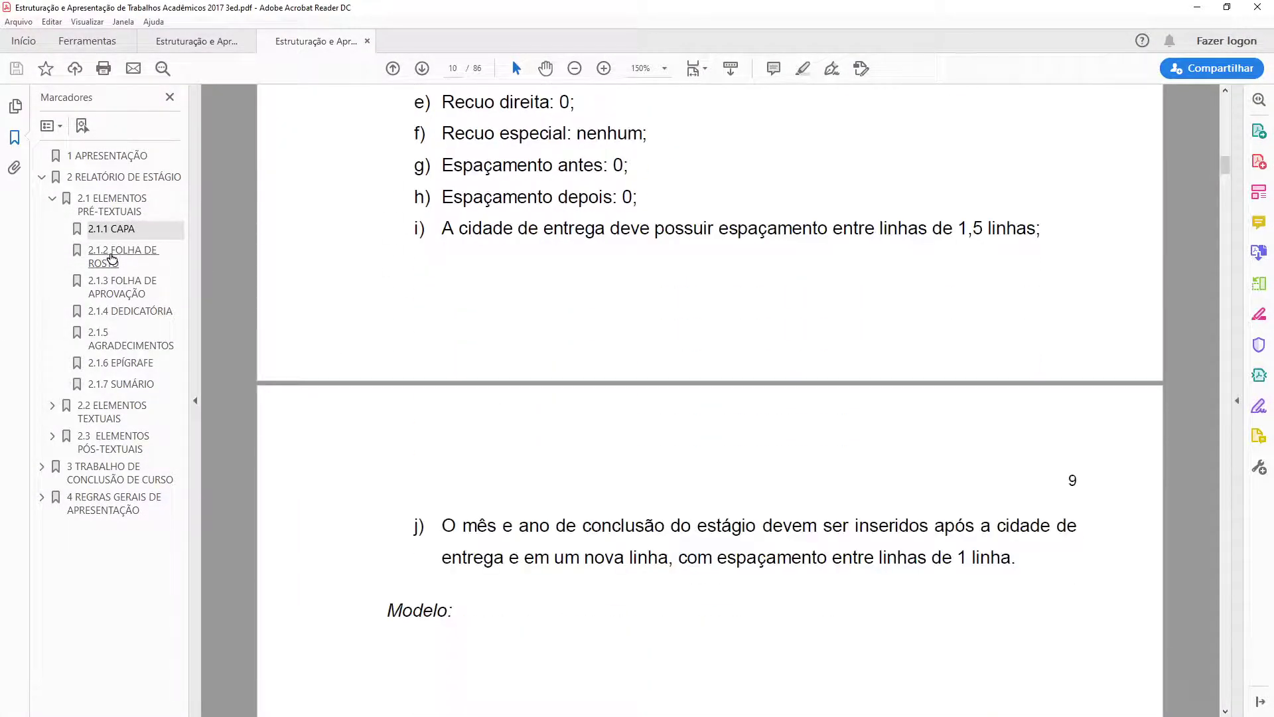
{"action": "left_click", "coordinate": [111, 259]}
{"action": "scroll", "coordinate": [555, 222], "scroll_direction": "down", "scroll_amount": 2}
{"action": "key", "text": "ctrl+1"}
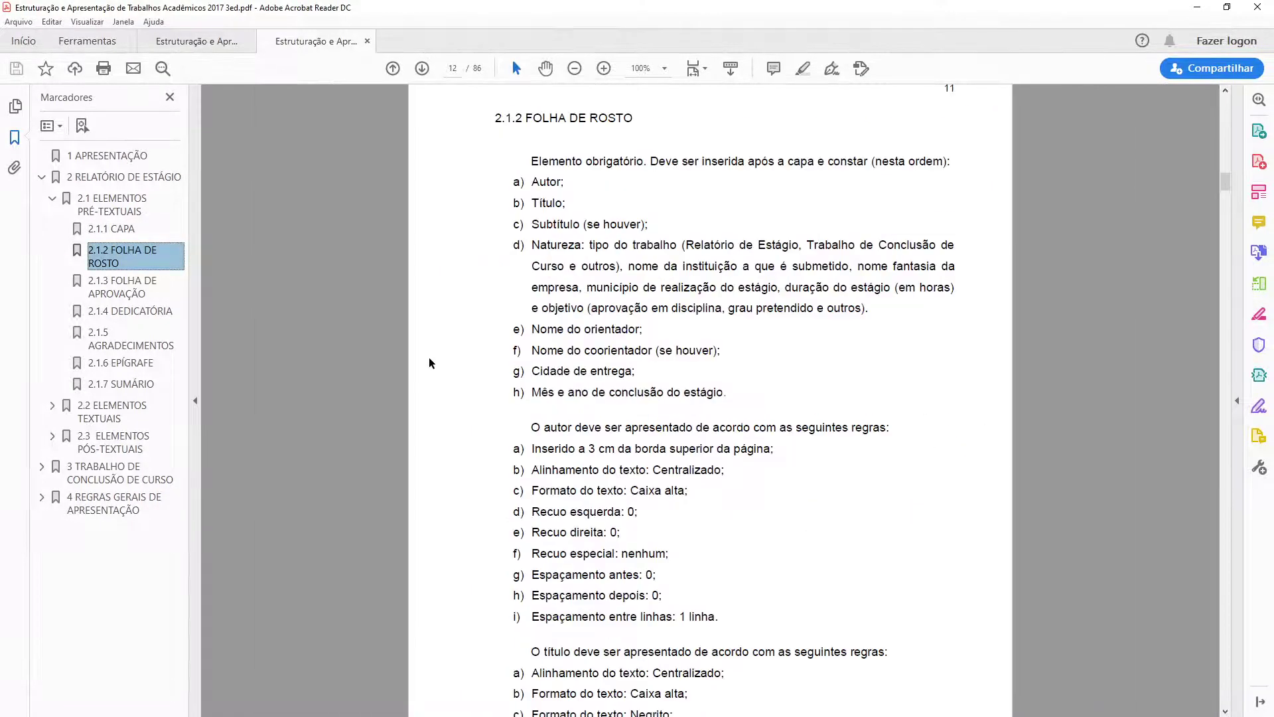
{"action": "scroll", "coordinate": [556, 222], "scroll_direction": "down", "scroll_amount": 5}
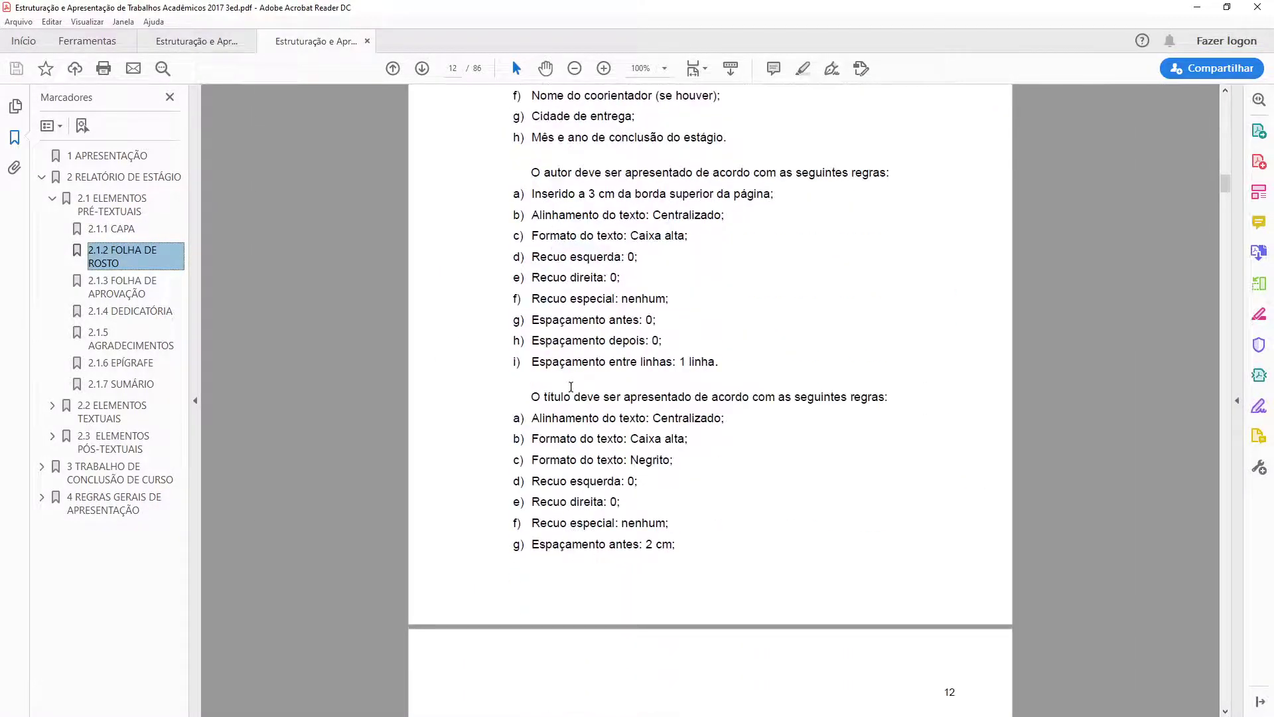
{"action": "scroll", "coordinate": [569, 440], "scroll_direction": "down", "scroll_amount": 2}
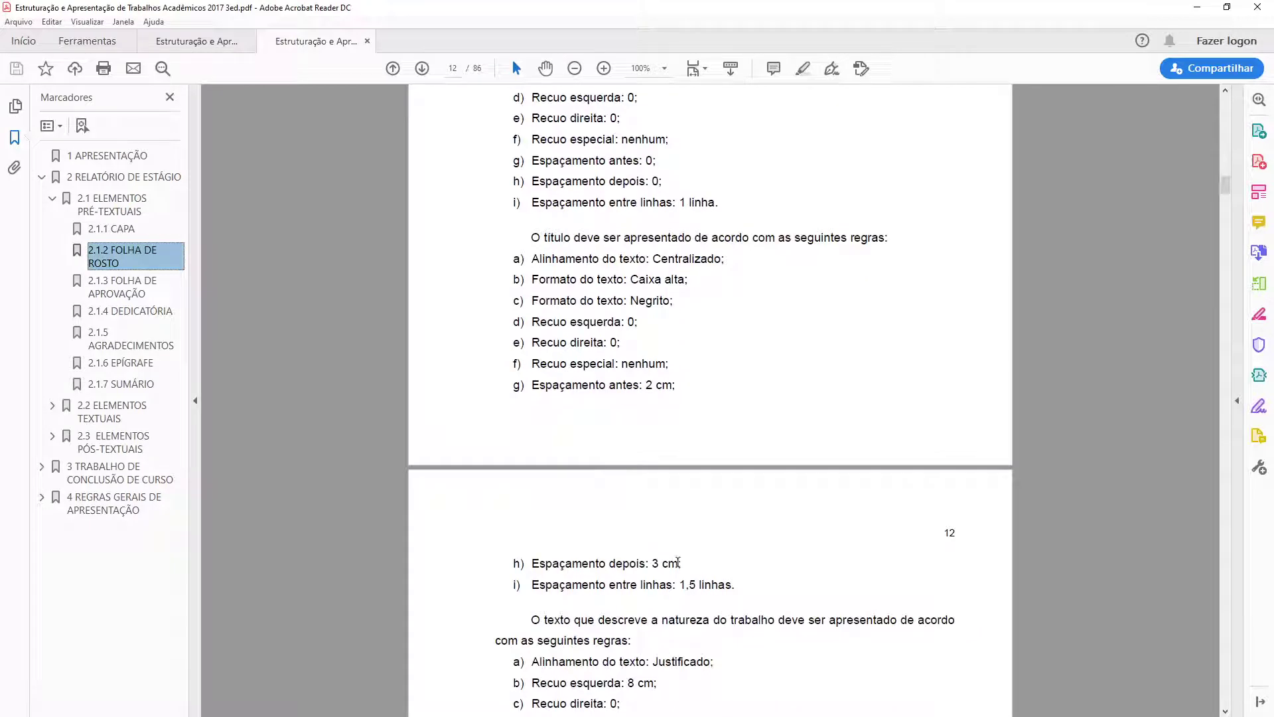
{"action": "left_click_drag", "start_coordinate": [681, 563], "coordinate": [521, 387]}
{"action": "scroll", "coordinate": [521, 387], "scroll_direction": "up", "scroll_amount": 1}
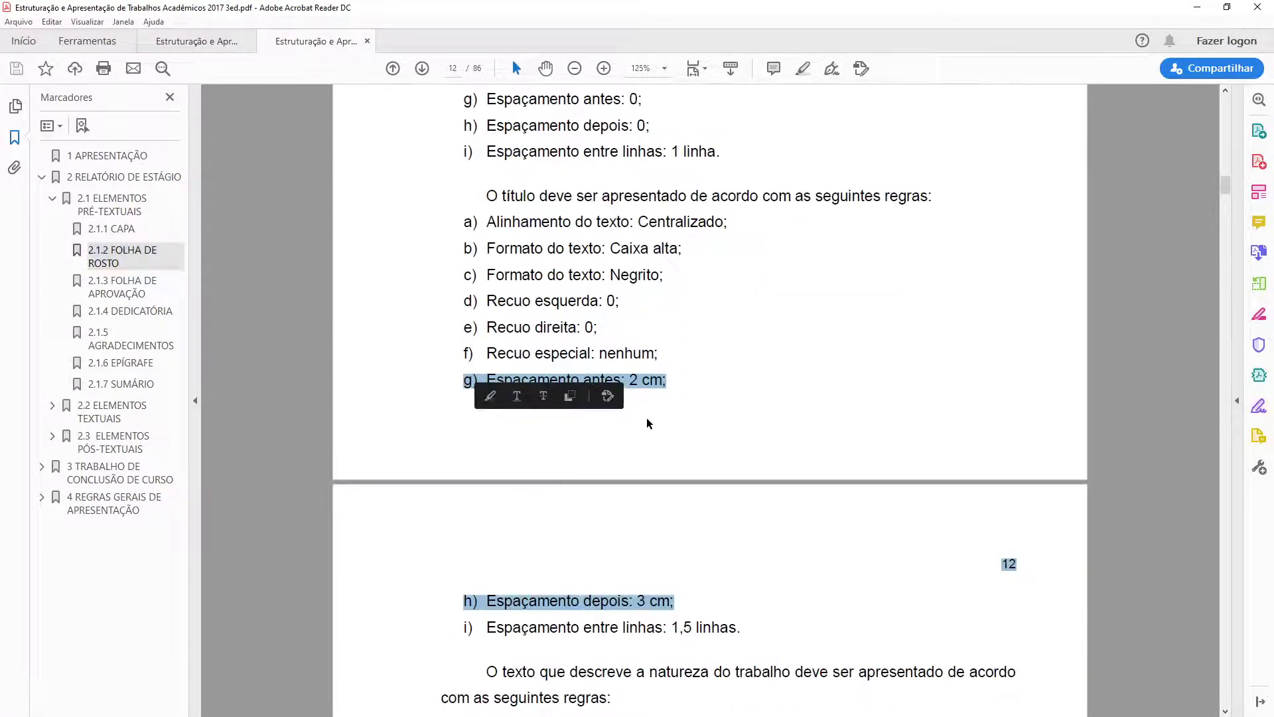
{"action": "scroll", "coordinate": [649, 424], "scroll_direction": "down", "scroll_amount": 4}
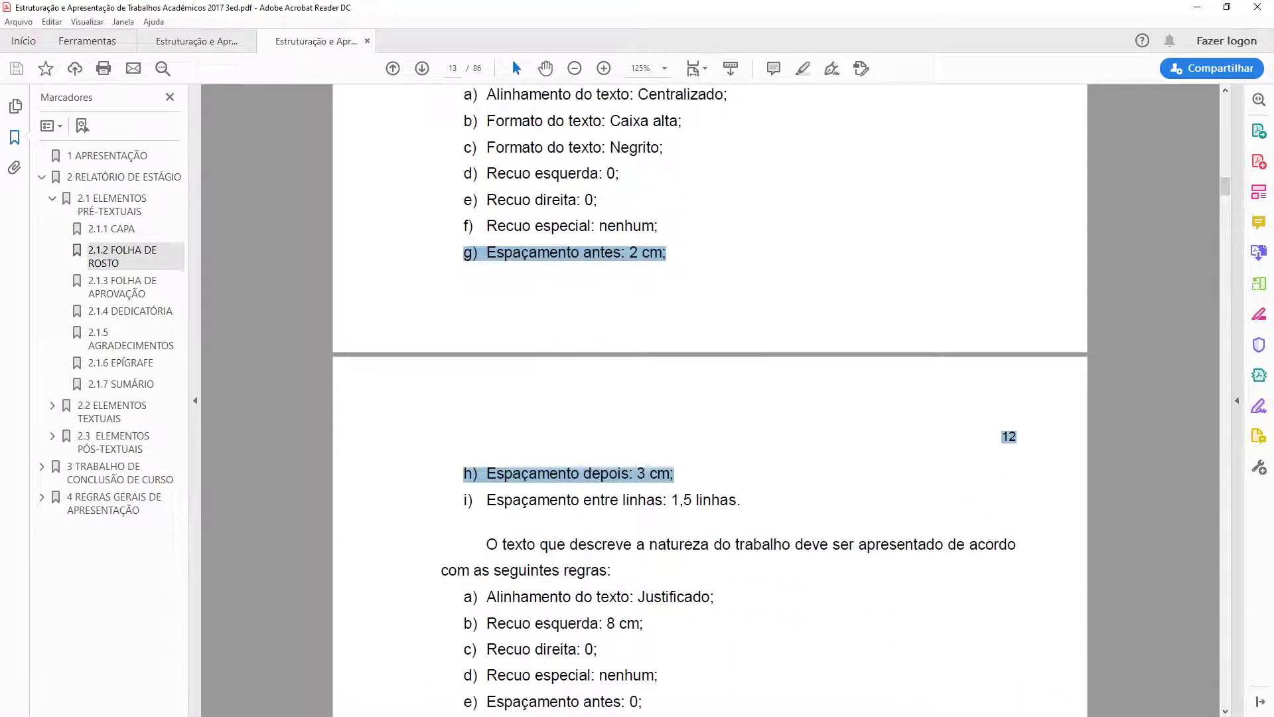
{"action": "key", "text": "alt+Tab"}
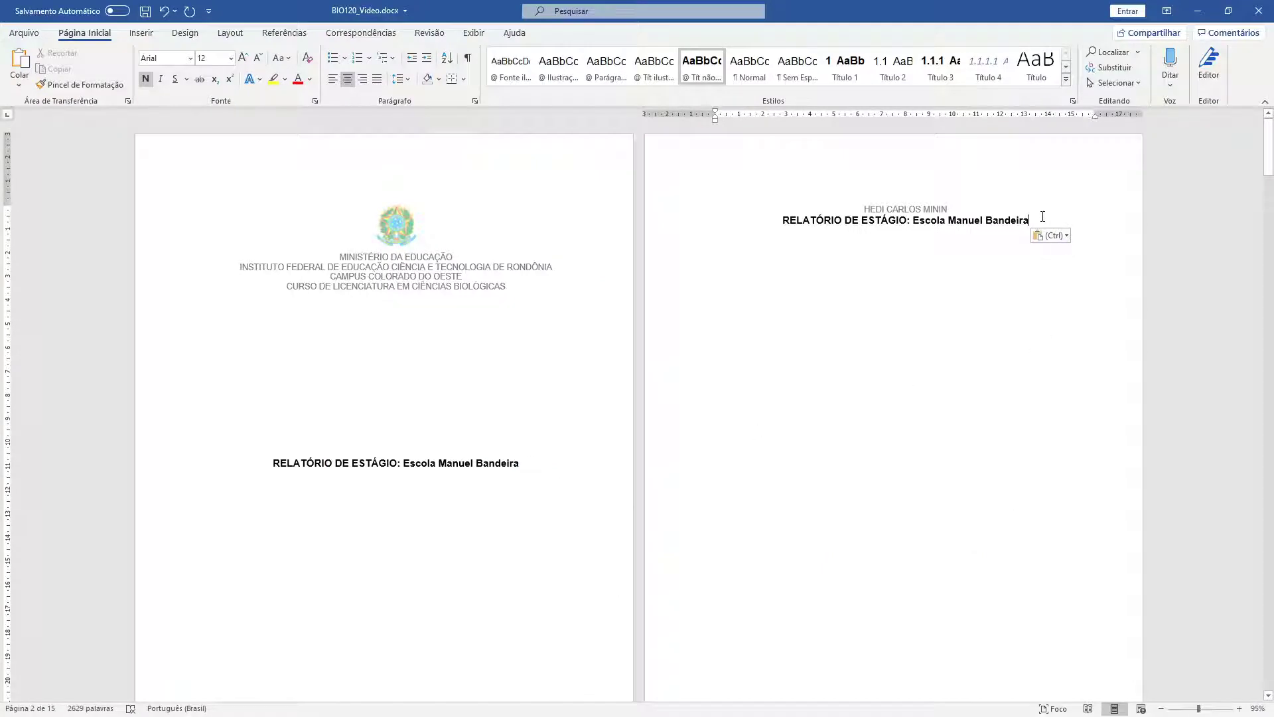
- Give the page 2 title 2 cm space before and 3 cm after in its paragraph settings
{"action": "left_click_drag", "start_coordinate": [1040, 218], "coordinate": [1004, 221]}
{"action": "left_click", "coordinate": [1002, 221]}
{"action": "right_click", "coordinate": [1002, 221]}
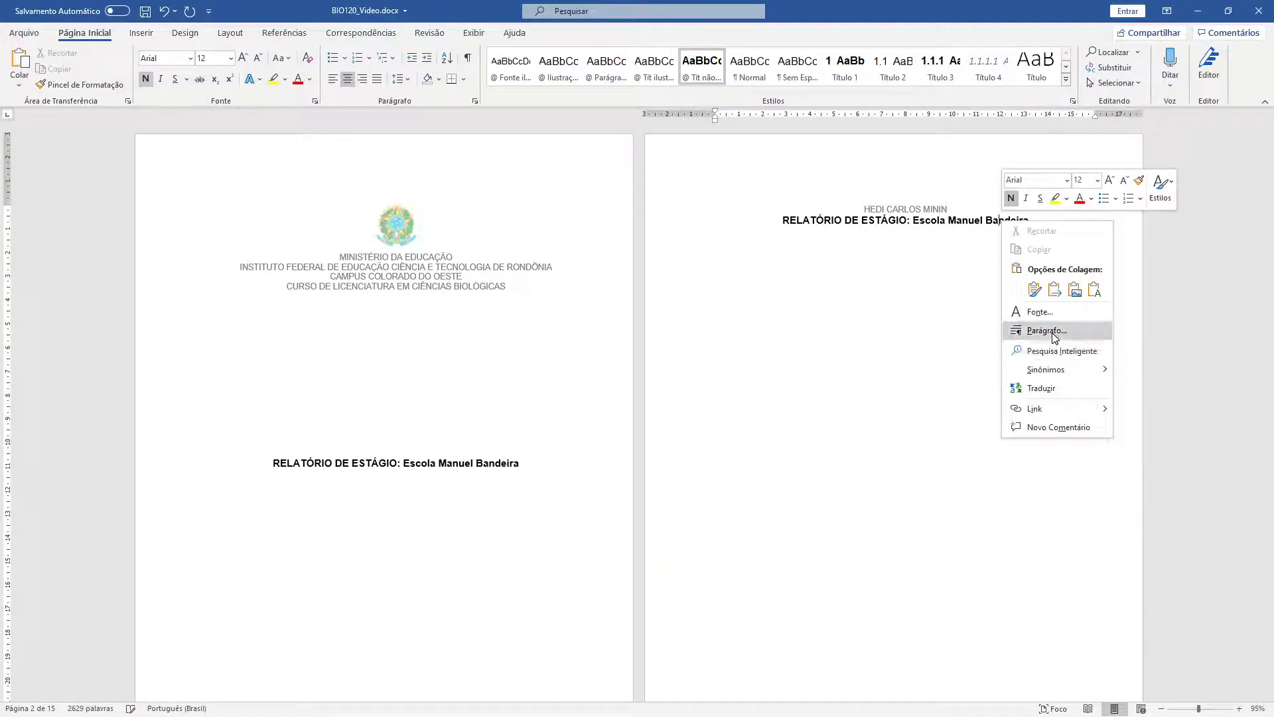
{"action": "left_click", "coordinate": [1058, 330]}
{"action": "left_click_drag", "start_coordinate": [801, 364], "coordinate": [729, 363]}
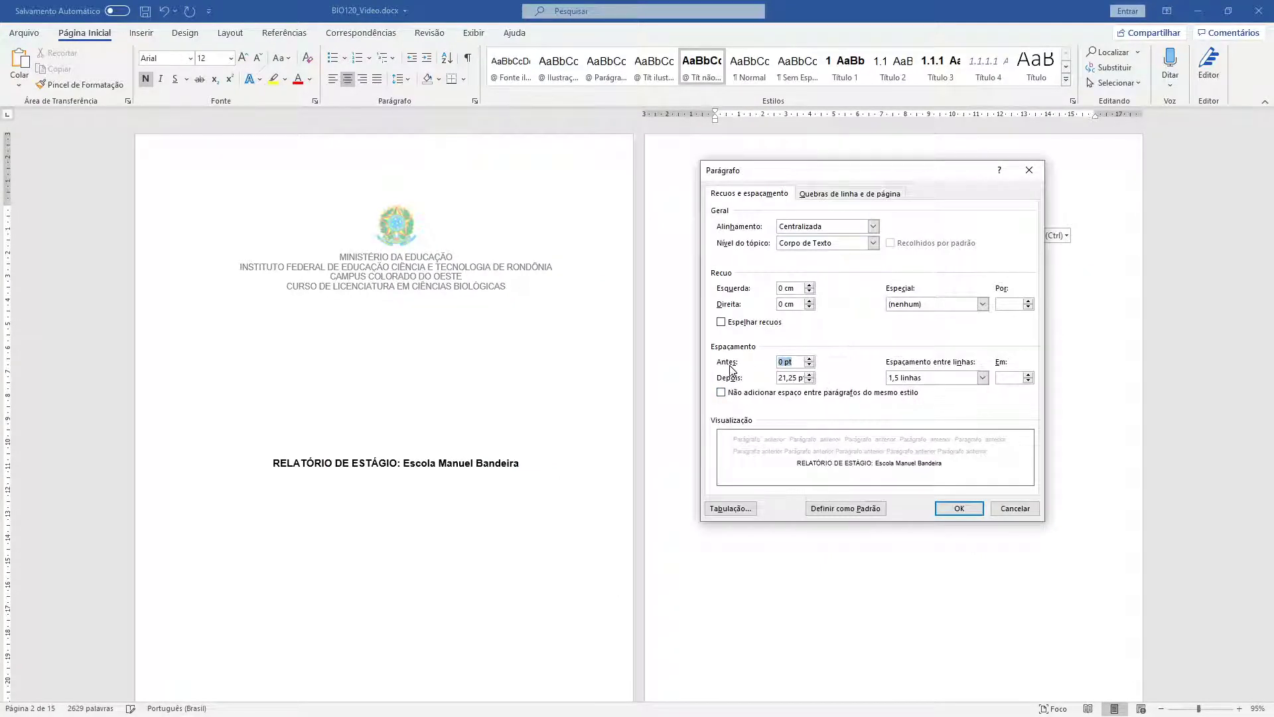
{"action": "type", "text": "2CM"}
{"action": "key", "text": "Tab"}
{"action": "type", "text": "3"}
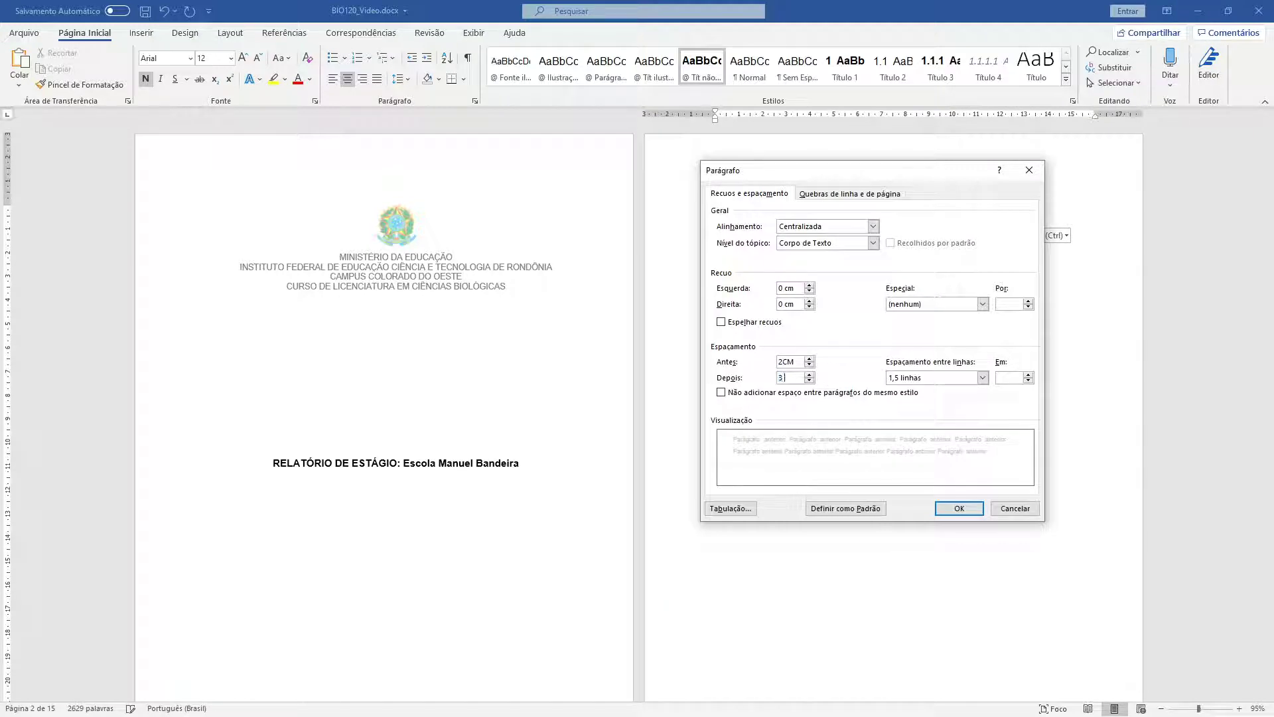
{"action": "type", "text": " CM"}
{"action": "key", "text": "Return"}
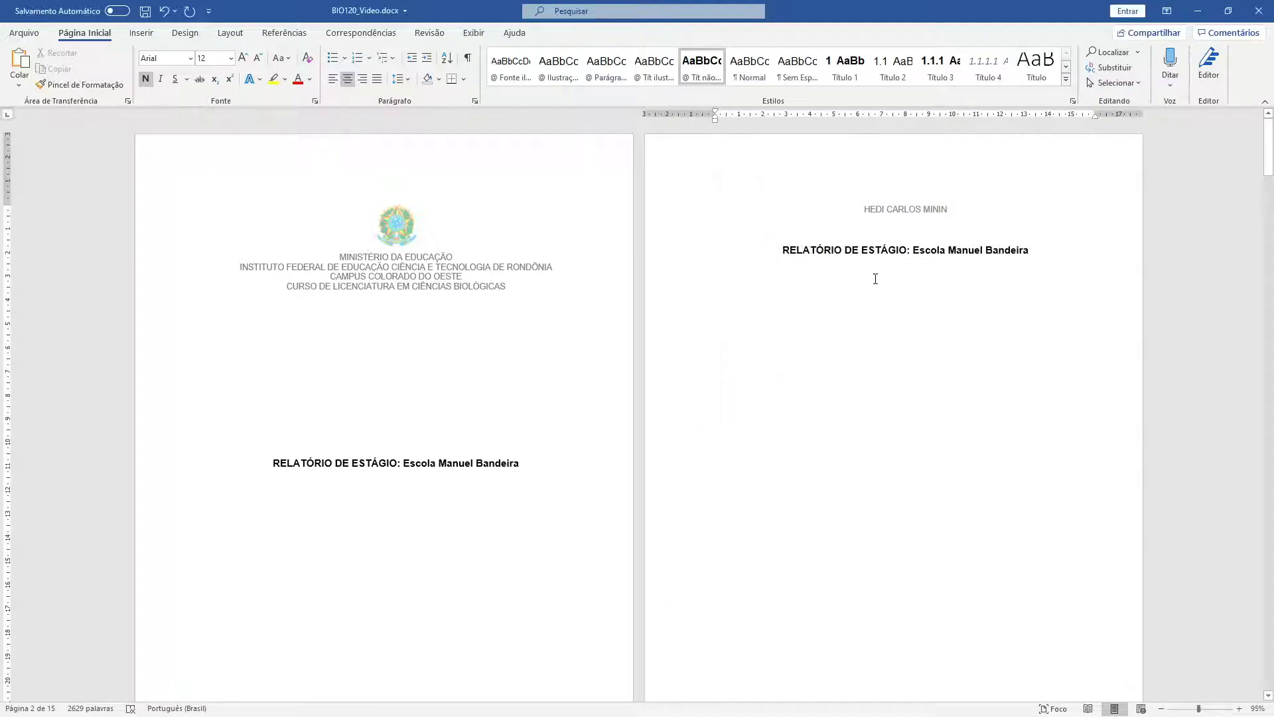
{"action": "left_click_drag", "start_coordinate": [1068, 256], "coordinate": [778, 265]}
{"action": "left_click", "coordinate": [838, 269]}
- Paste the internship description and Orientador line below the page 2 title
{"action": "left_click", "coordinate": [19, 85]}
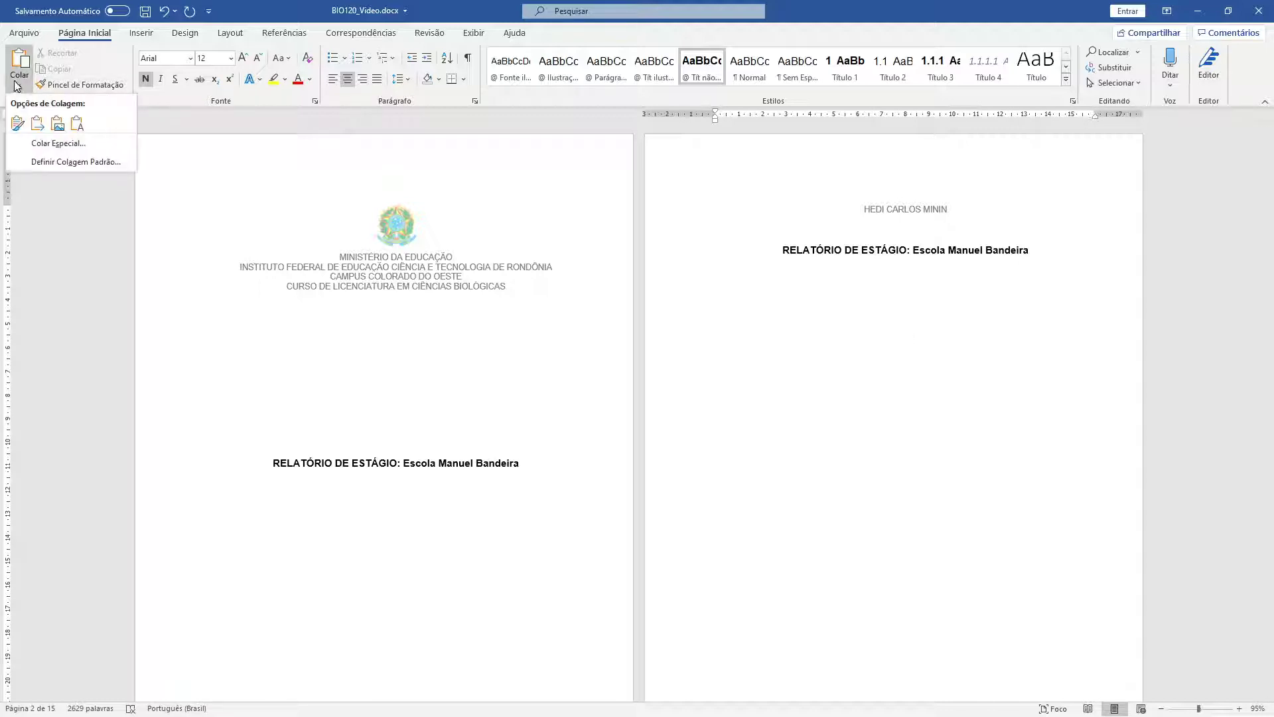
{"action": "left_click", "coordinate": [74, 125]}
{"action": "left_click_drag", "start_coordinate": [1016, 479], "coordinate": [706, 370]}
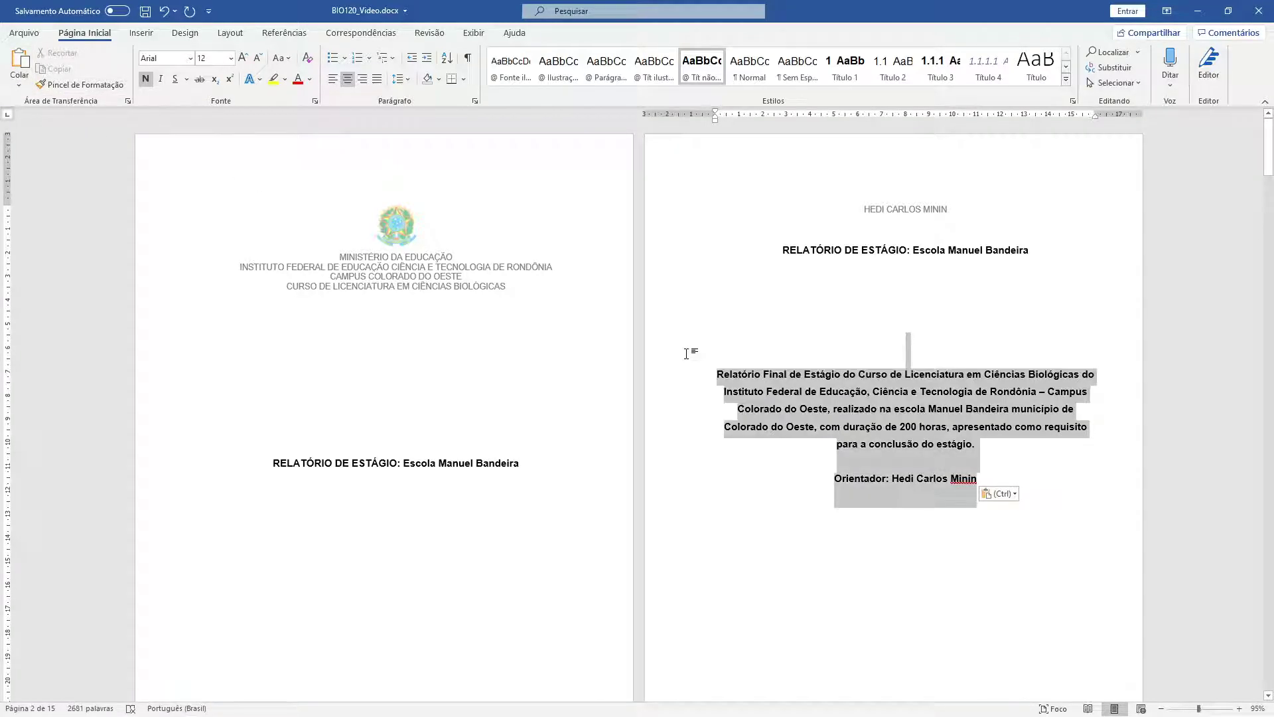
{"action": "left_click", "coordinate": [907, 340]}
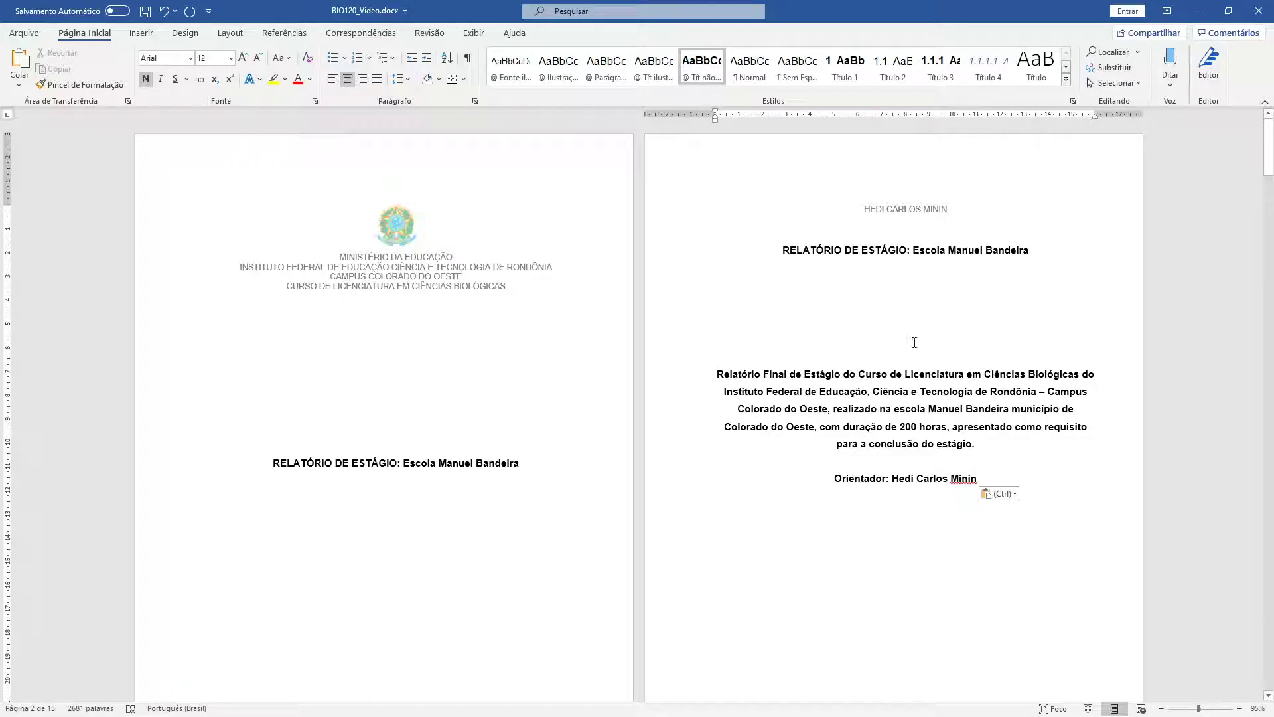
- Remove the two empty lines above the pasted description
{"action": "key", "text": "Delete"}
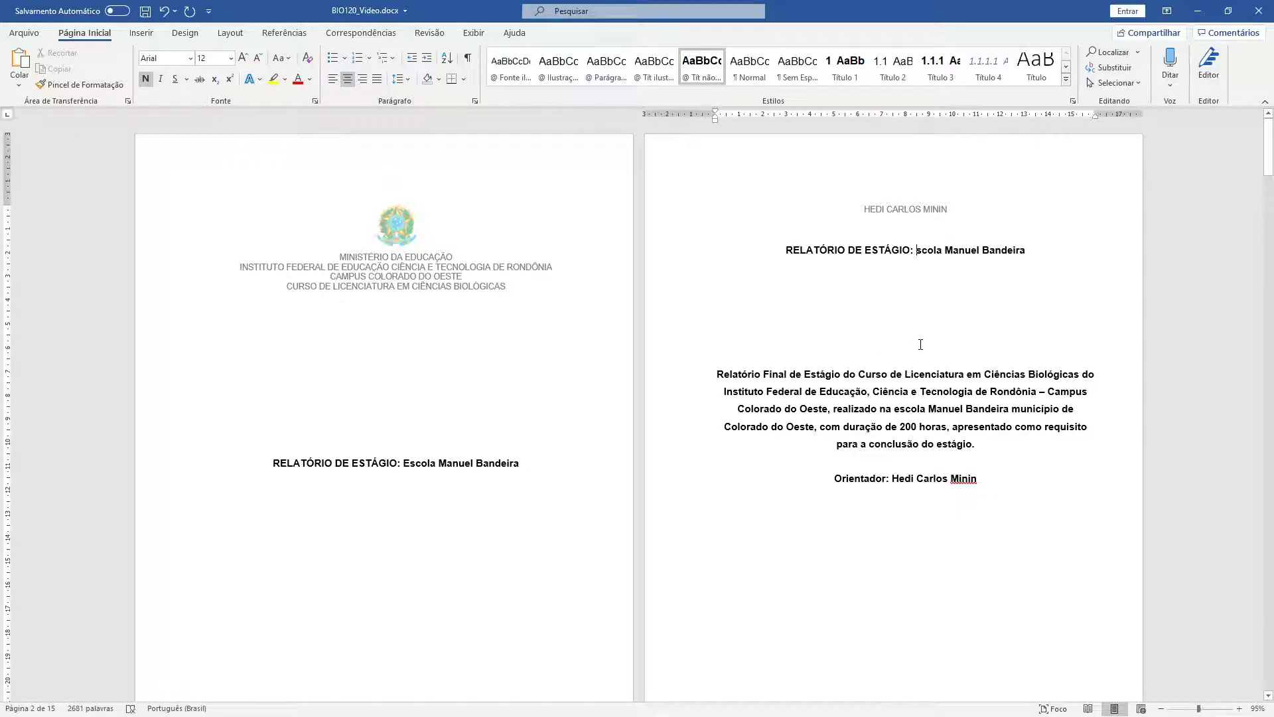
{"action": "key", "text": "ctrl+z"}
{"action": "left_click", "coordinate": [919, 345]}
{"action": "key", "text": "BackSpace"}
{"action": "key", "text": "BackSpace"}
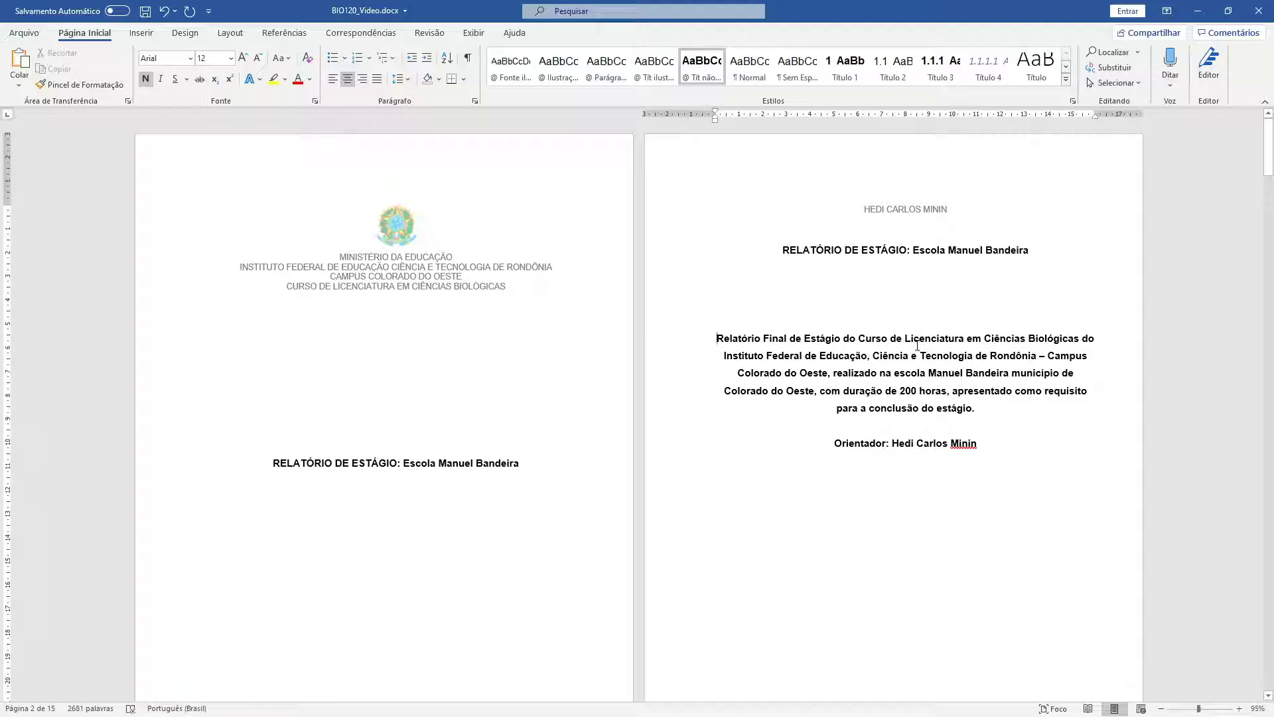
{"action": "key", "text": "ctrl+z"}
{"action": "left_click", "coordinate": [468, 57]}
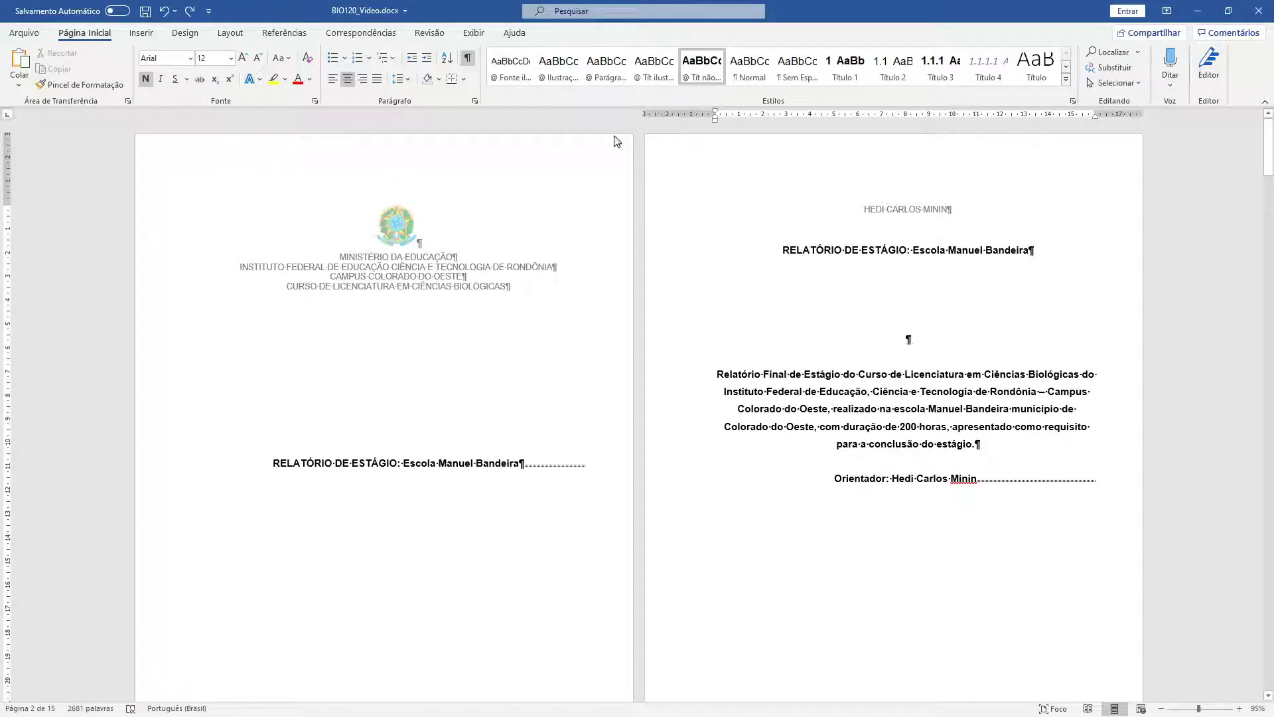
{"action": "left_click", "coordinate": [467, 58]}
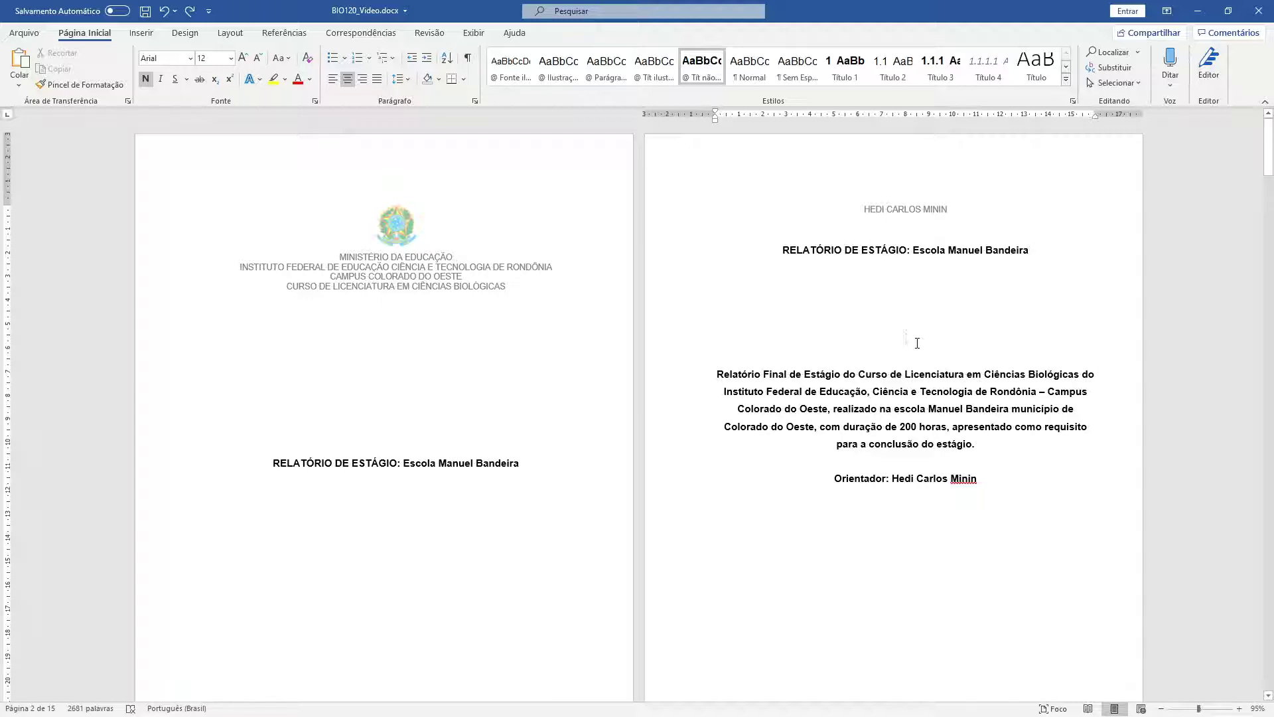
{"action": "key", "text": "BackSpace"}
{"action": "key", "text": "BackSpace"}
- Reset the description paragraph and advisor line to the Normal style
{"action": "left_click_drag", "start_coordinate": [992, 450], "coordinate": [677, 338]}
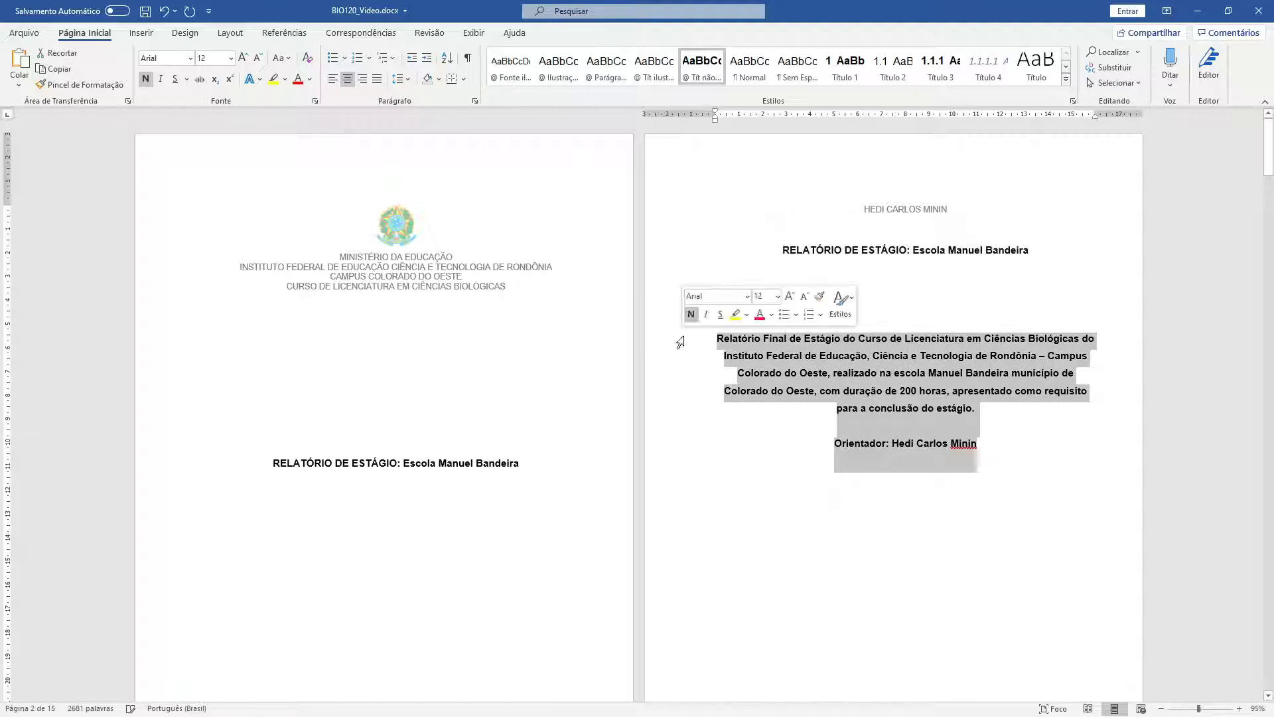
{"action": "left_click", "coordinate": [749, 66]}
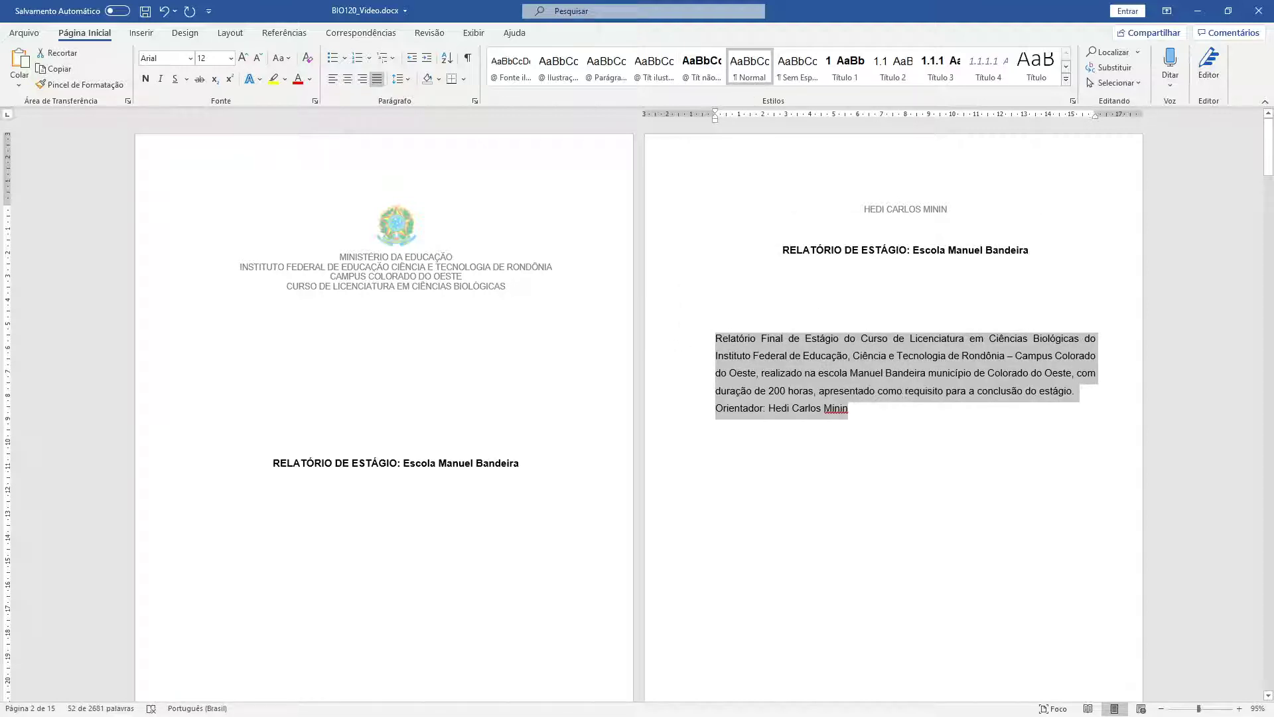
{"action": "key", "text": "alt+Tab"}
- Read the guide's nature-of-work rule: justified text with an 8 cm left indent
{"action": "scroll", "coordinate": [728, 429], "scroll_direction": "down", "scroll_amount": 5}
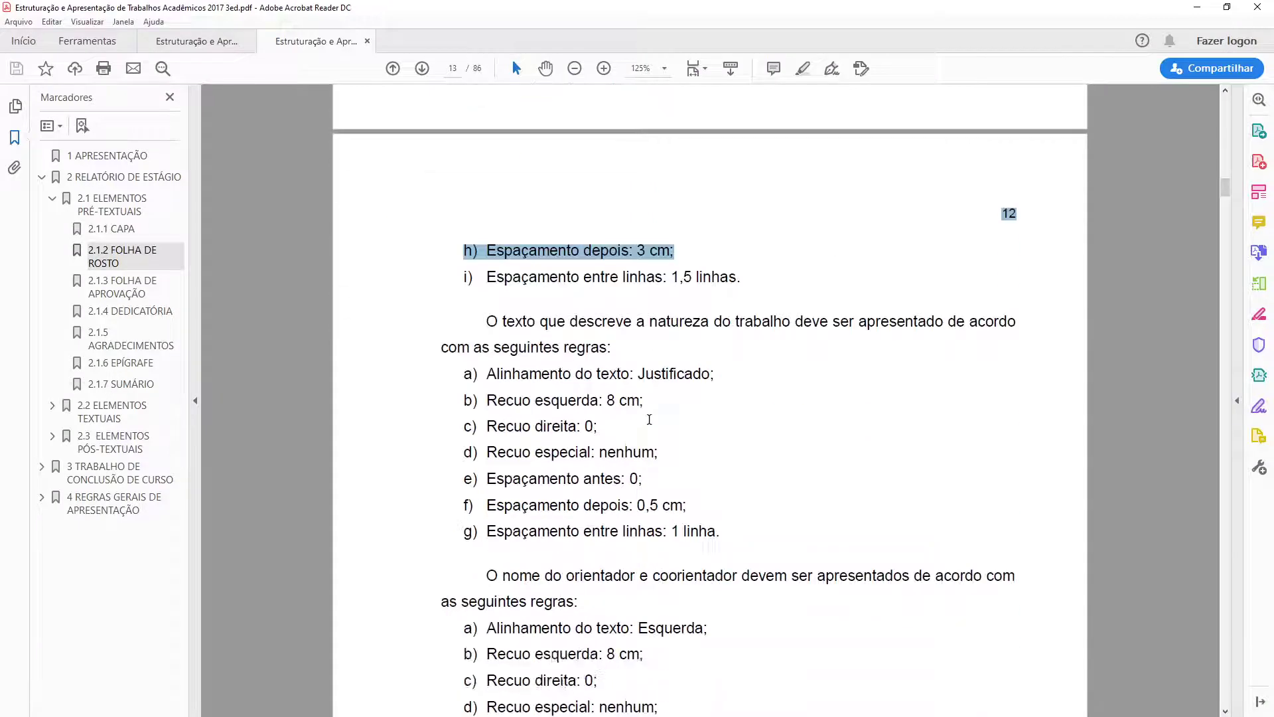
{"action": "left_click_drag", "start_coordinate": [489, 226], "coordinate": [613, 247]}
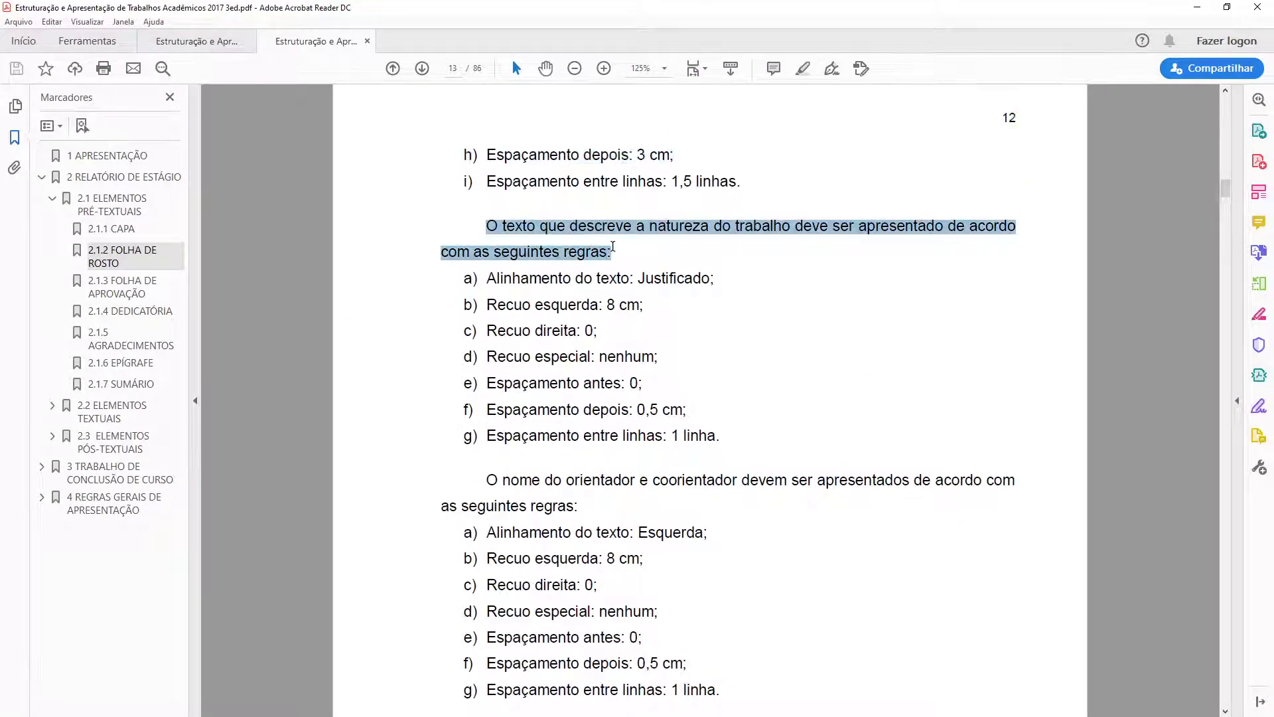
{"action": "scroll", "coordinate": [613, 247], "scroll_direction": "down", "scroll_amount": 1}
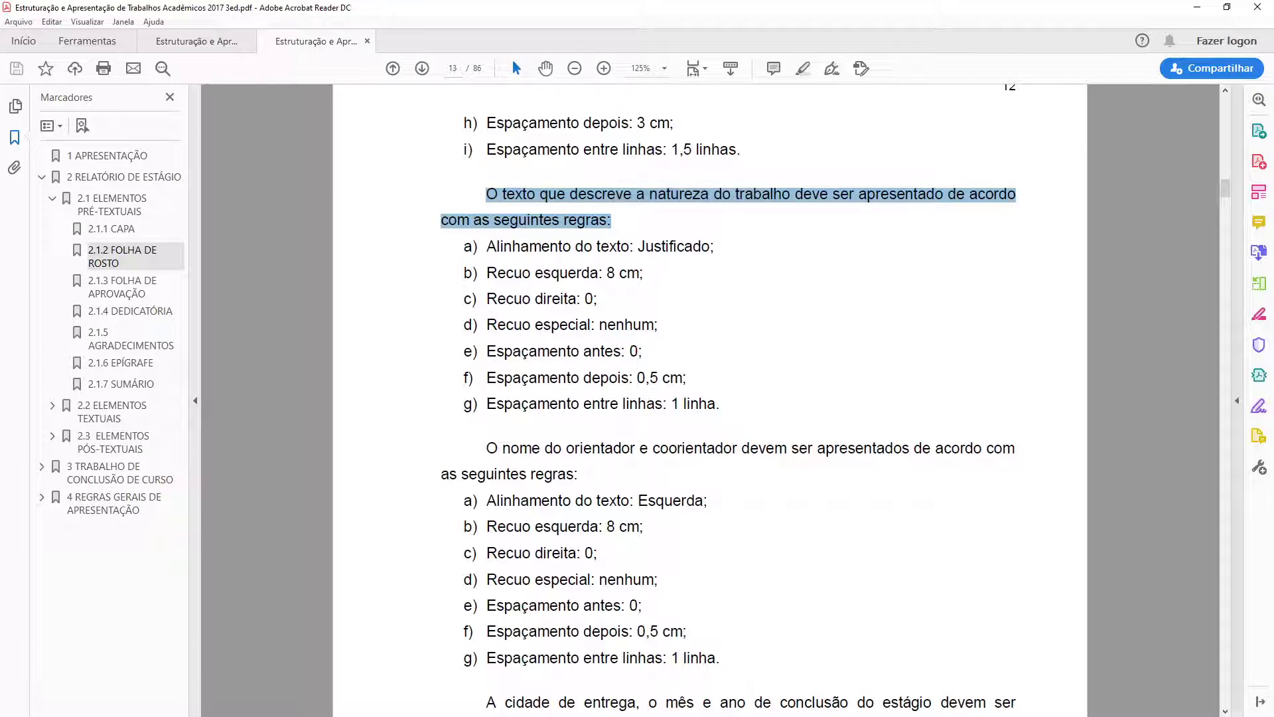
{"action": "key", "text": "alt+Tab"}
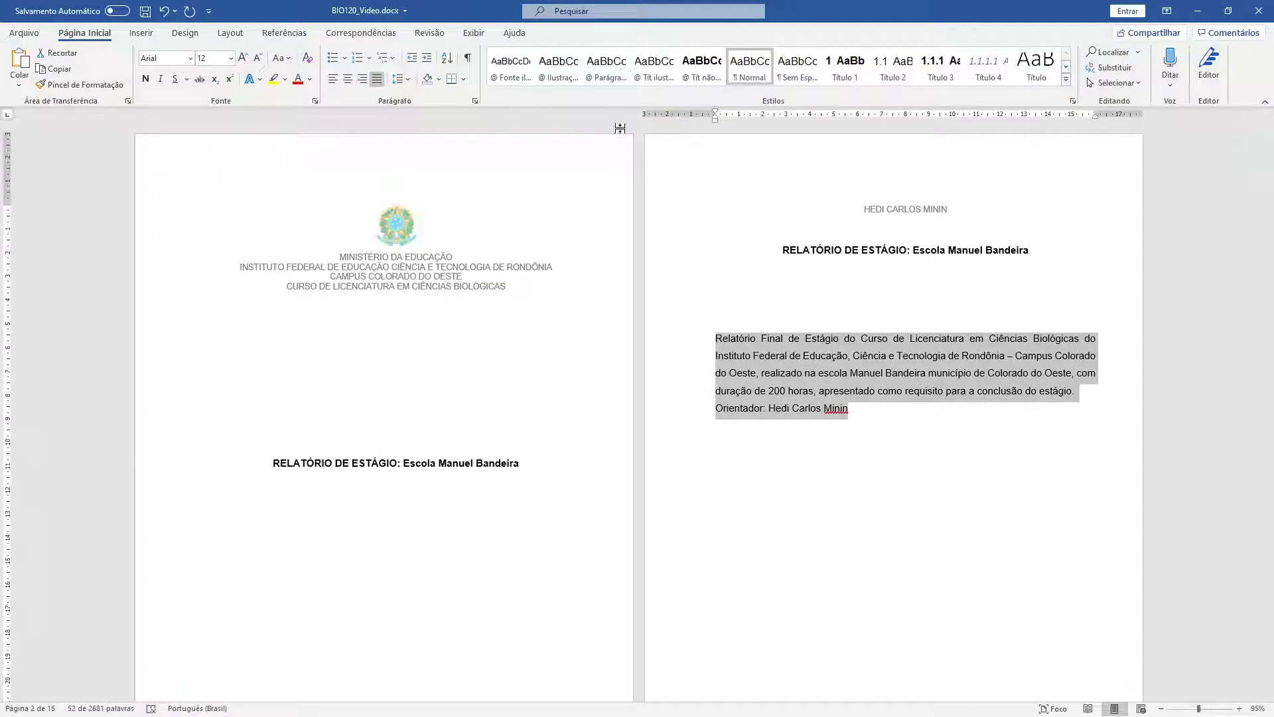
- Indent the description and advisor line 8 cm from the left
{"action": "right_click", "coordinate": [925, 362]}
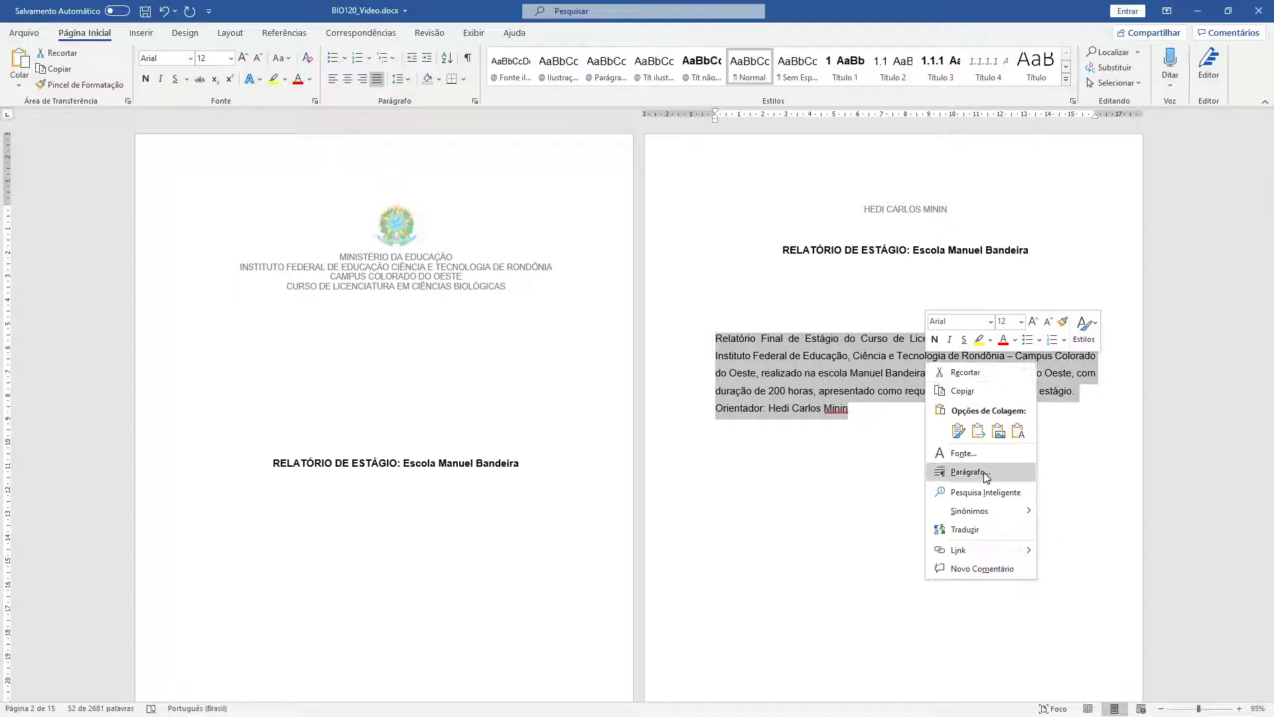
{"action": "left_click", "coordinate": [959, 473]}
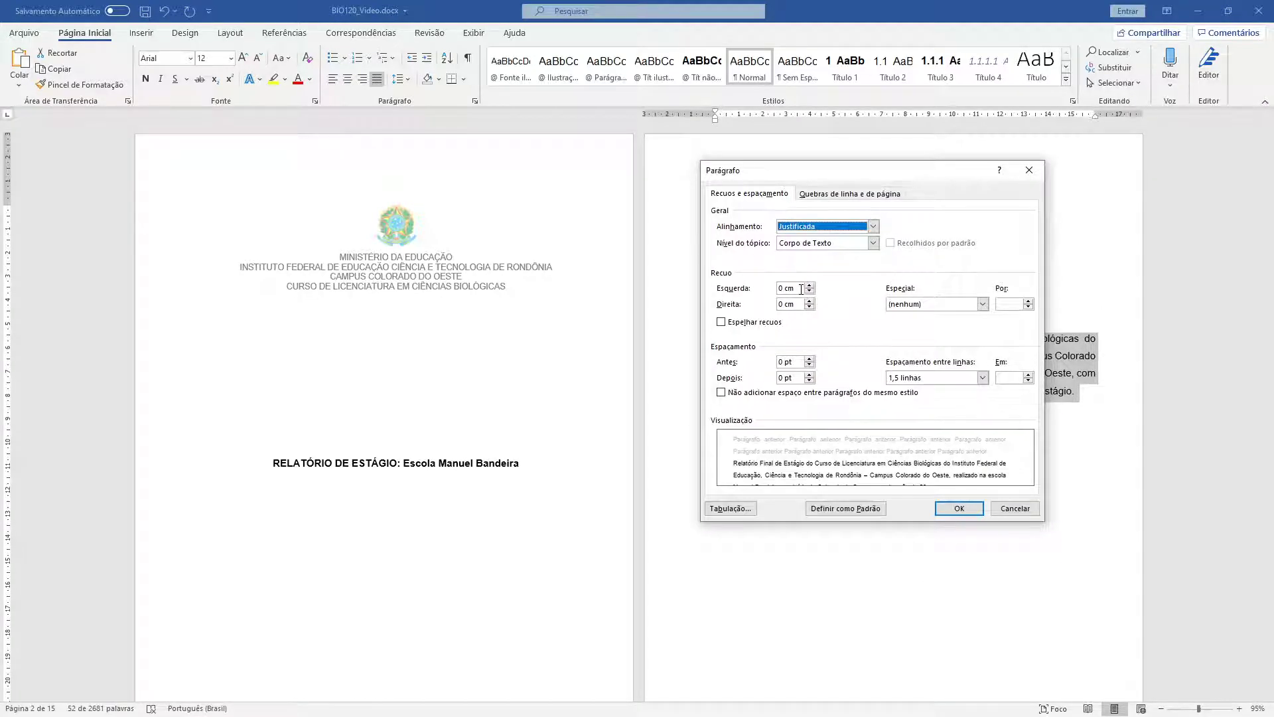
{"action": "left_click", "coordinate": [959, 508]}
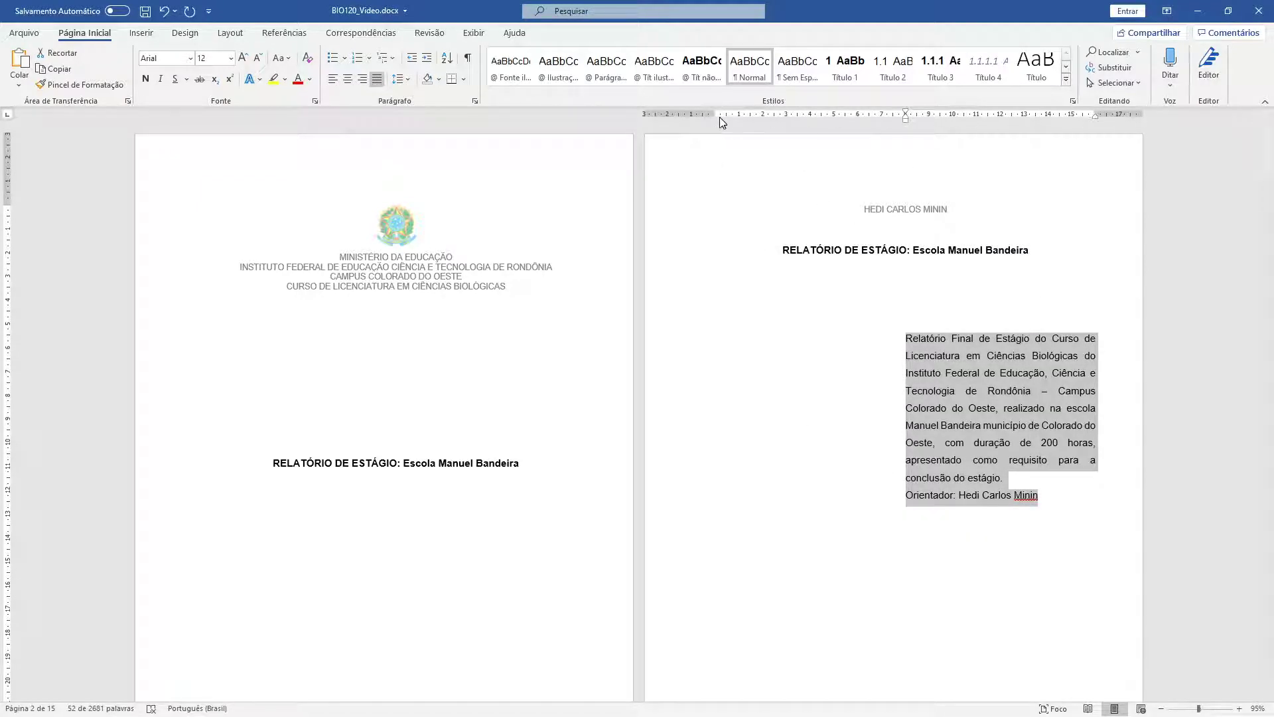
- Re-check the guide's formatting rules a through f, including spacing after
{"action": "key", "text": "alt+Tab"}
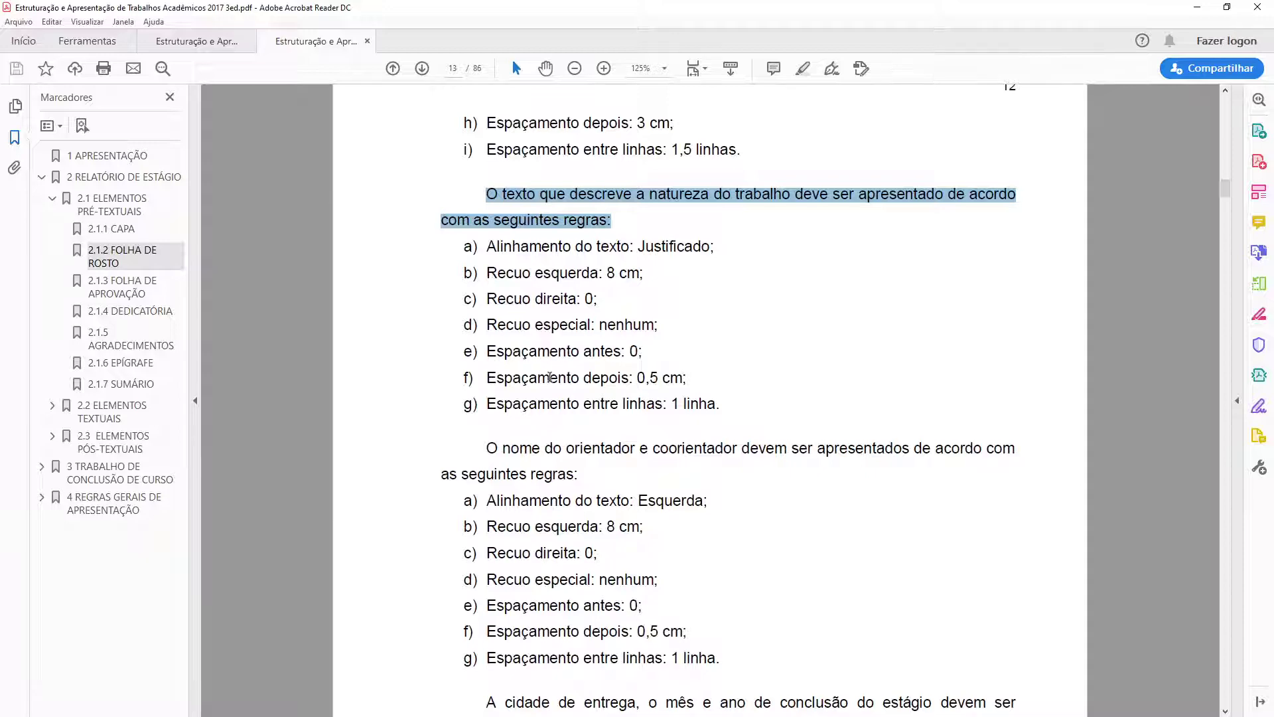
{"action": "left_click_drag", "start_coordinate": [549, 378], "coordinate": [667, 378]}
{"action": "left_click", "coordinate": [664, 379]}
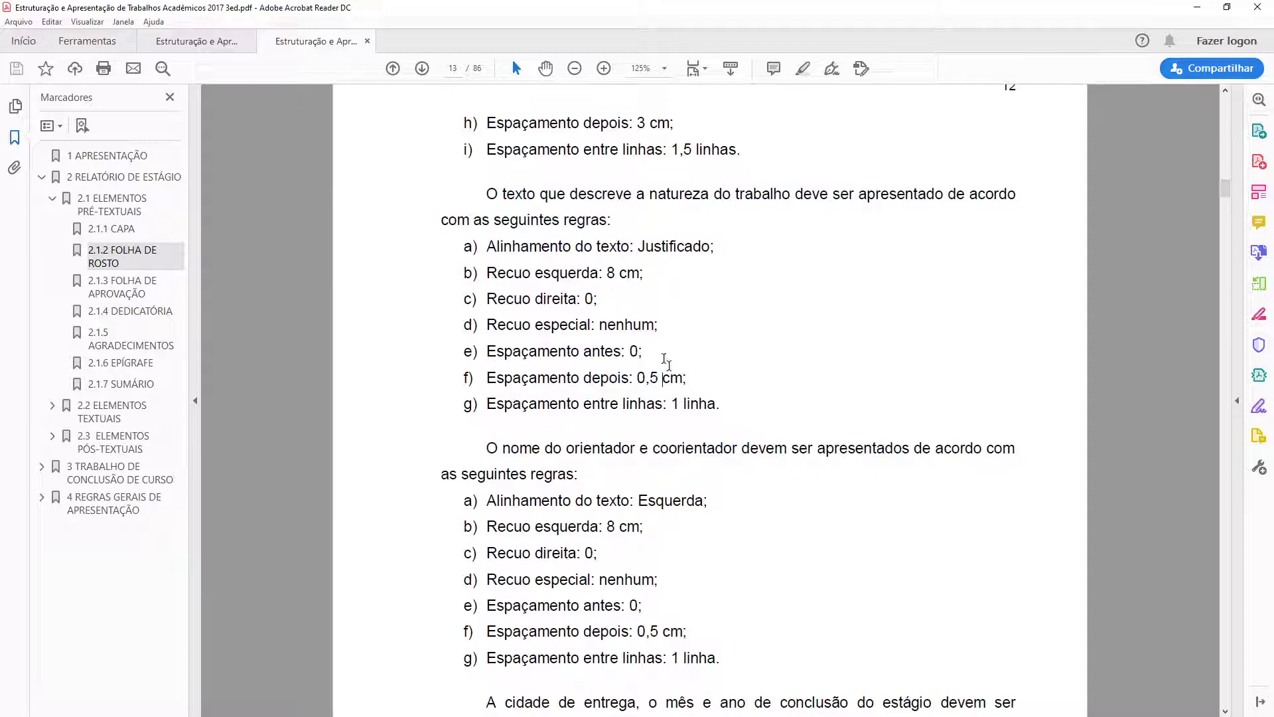
{"action": "left_click_drag", "start_coordinate": [490, 249], "coordinate": [698, 392]}
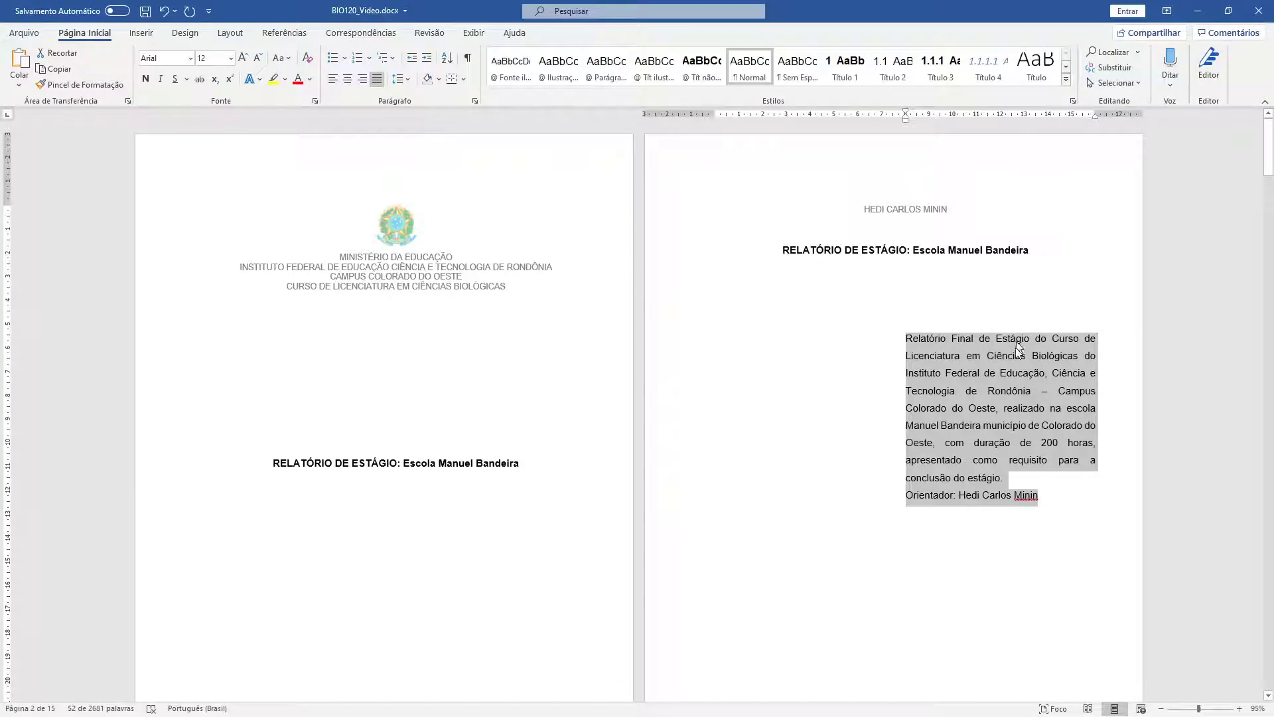
{"action": "right_click", "coordinate": [1006, 371]}
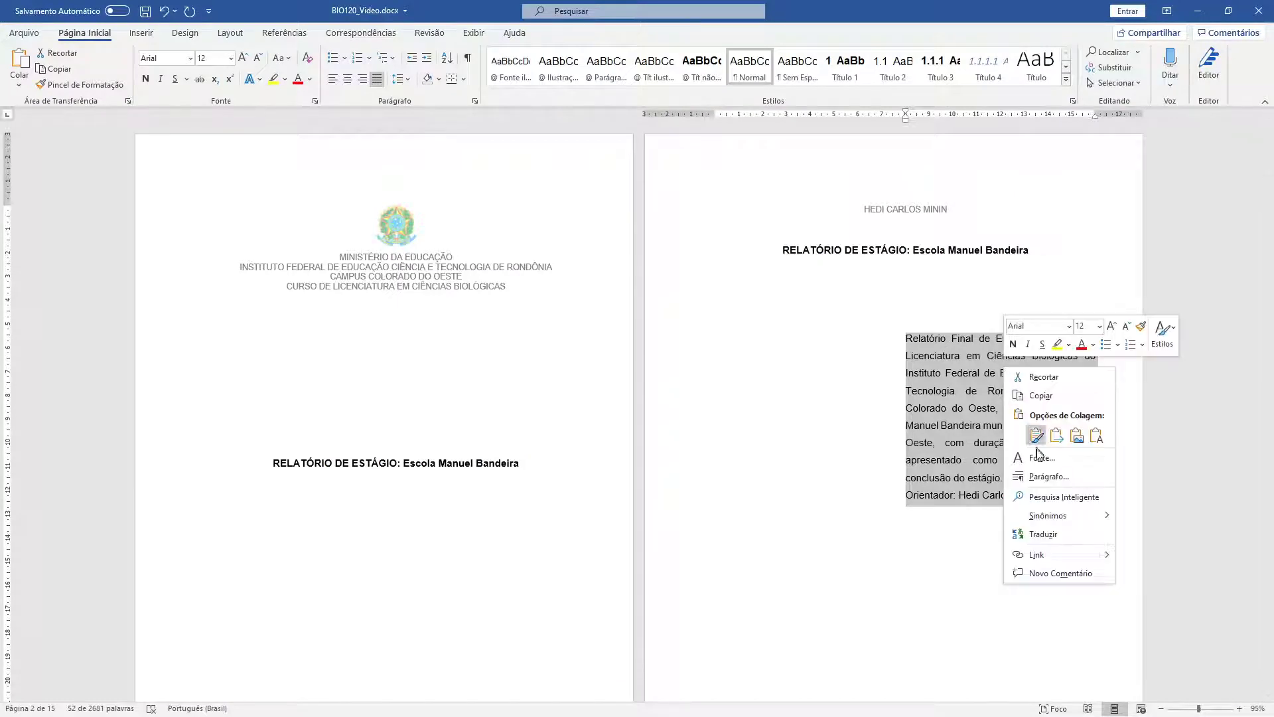
- Set the description block to single line spacing with 0,5 cm space after
{"action": "left_click", "coordinate": [1049, 478]}
{"action": "left_click", "coordinate": [906, 383]}
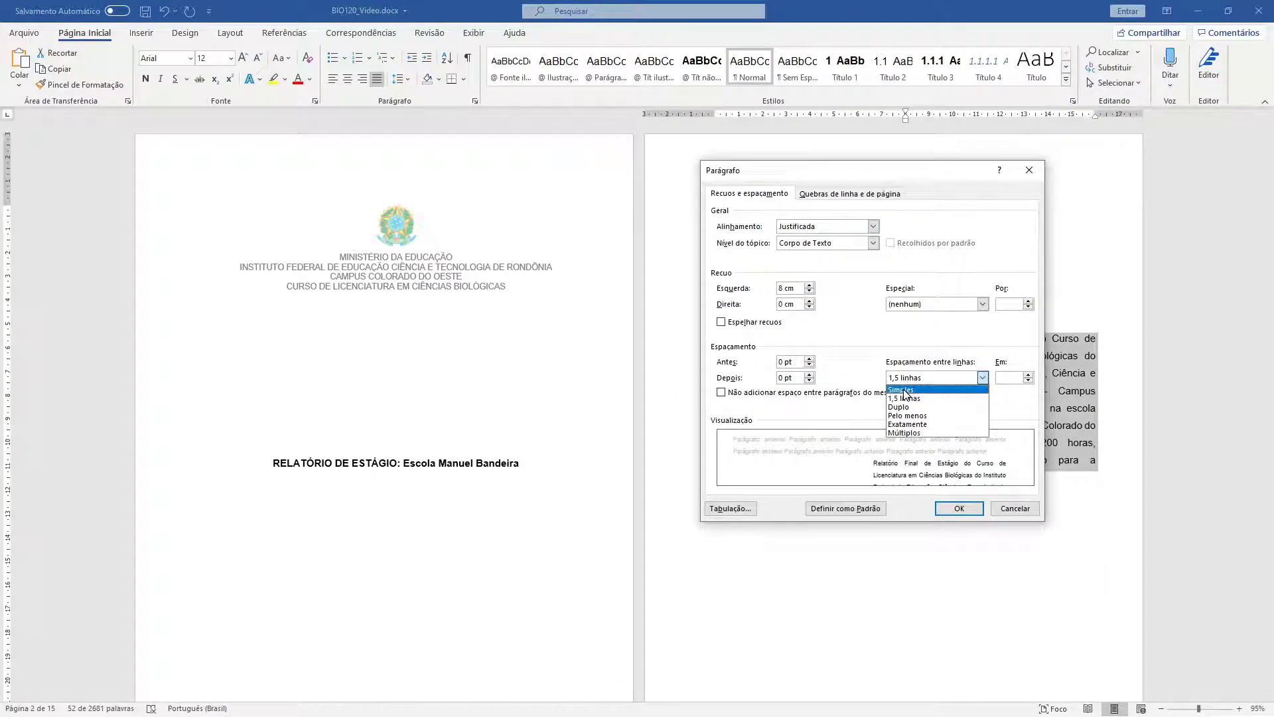
{"action": "left_click", "coordinate": [909, 390]}
{"action": "left_click", "coordinate": [724, 378]}
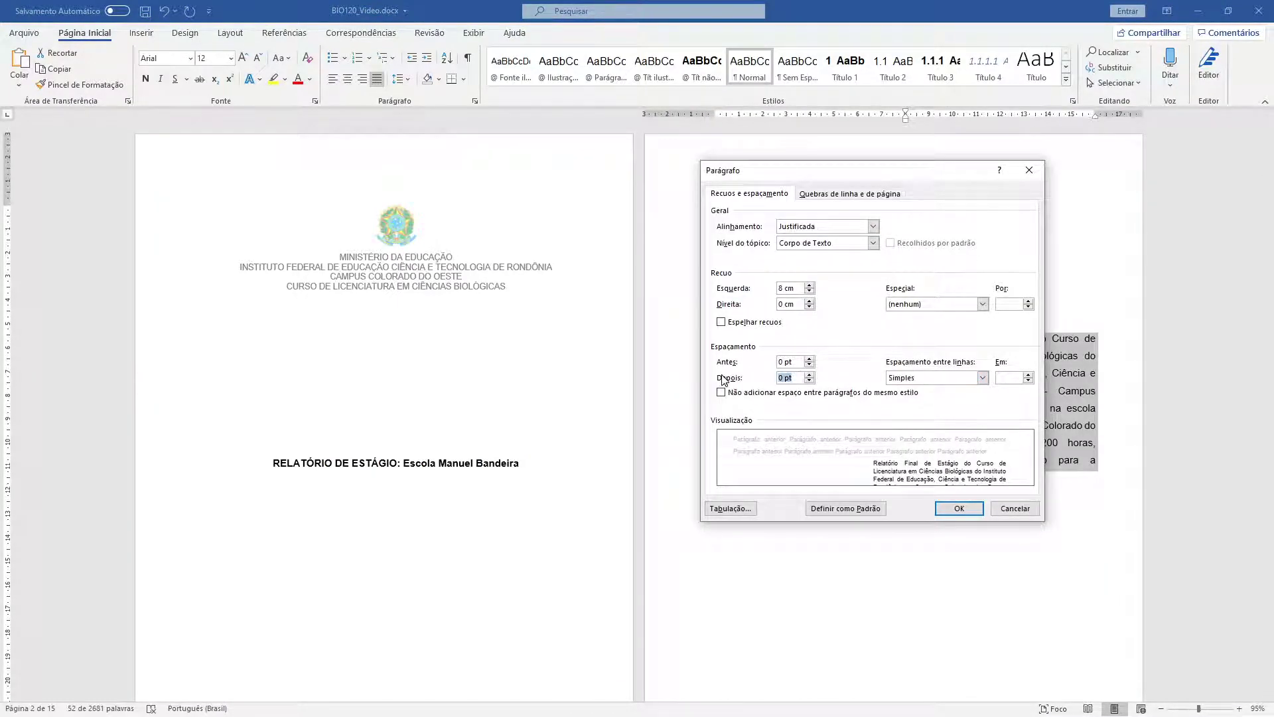
{"action": "type", "text": "0,5 CM"}
{"action": "key", "text": "Return"}
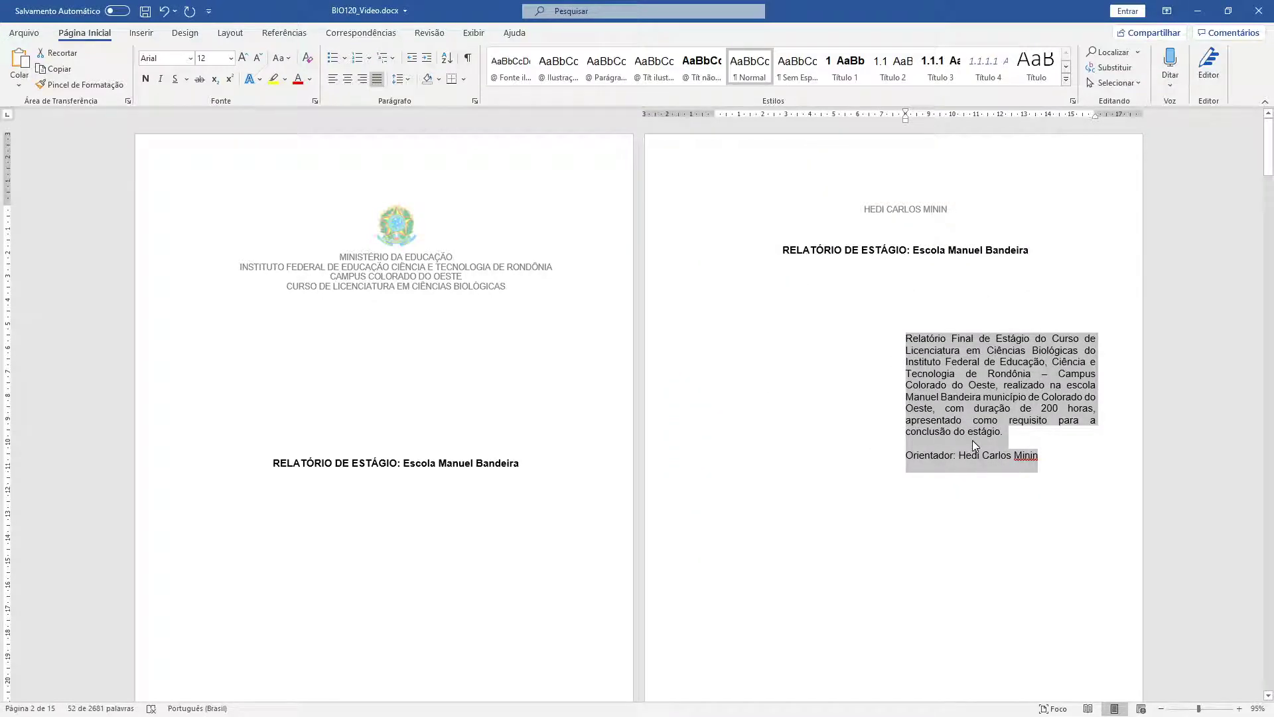
{"action": "left_click", "coordinate": [988, 463]}
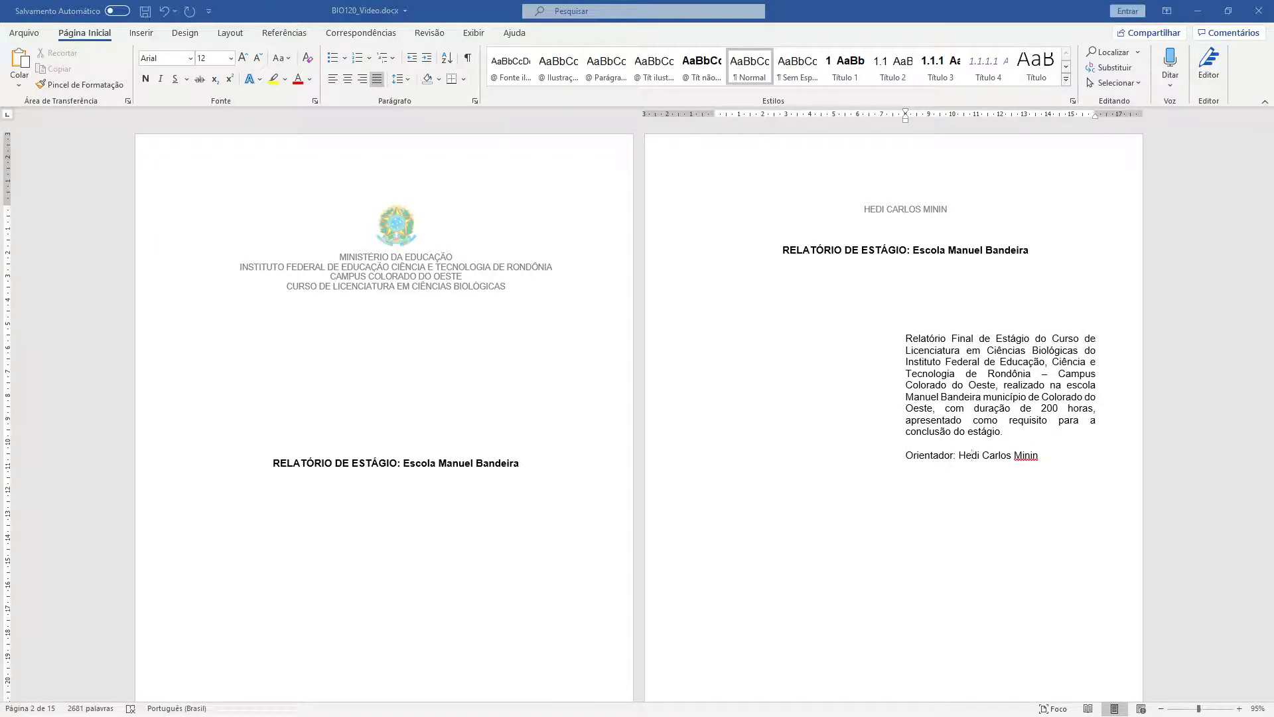
{"action": "left_click", "coordinate": [972, 454]}
{"action": "scroll", "coordinate": [515, 381], "scroll_direction": "down", "scroll_amount": 8}
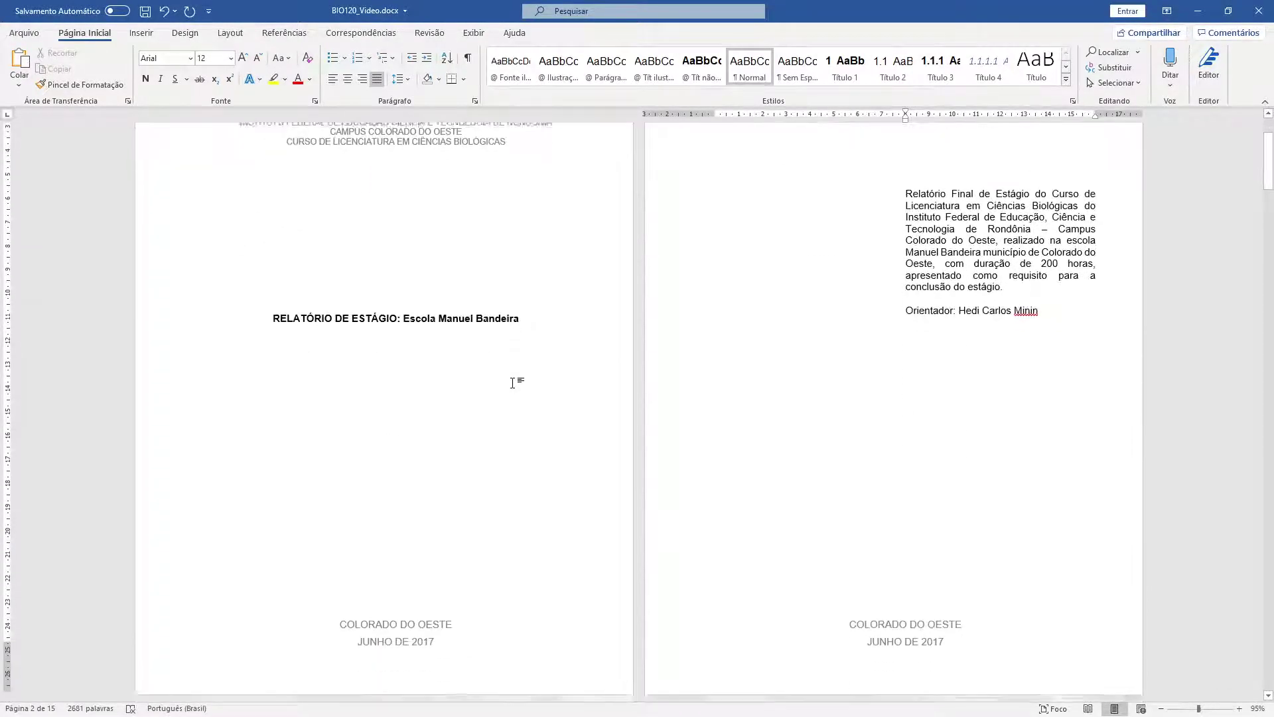
{"action": "scroll", "coordinate": [513, 383], "scroll_direction": "up", "scroll_amount": 4}
{"action": "scroll", "coordinate": [512, 383], "scroll_direction": "up", "scroll_amount": 4}
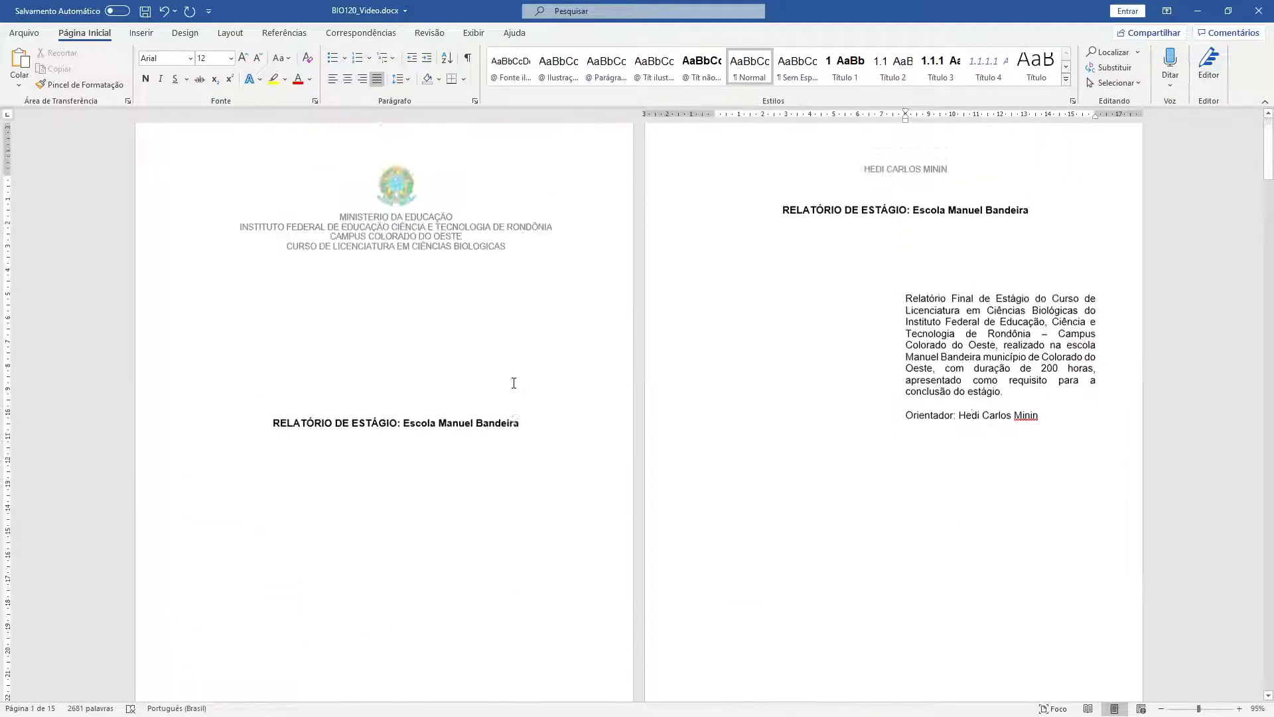
{"action": "scroll", "coordinate": [514, 383], "scroll_direction": "down", "scroll_amount": 6}
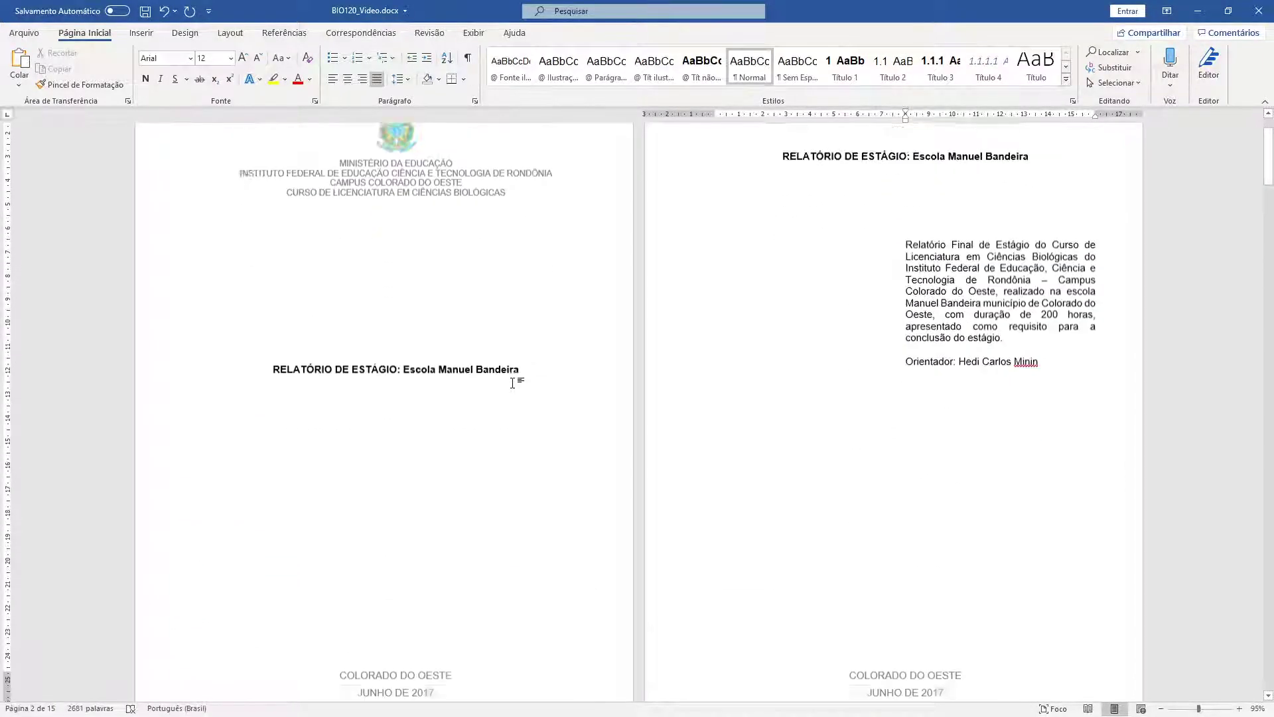
{"action": "scroll", "coordinate": [516, 389], "scroll_direction": "down", "scroll_amount": 1}
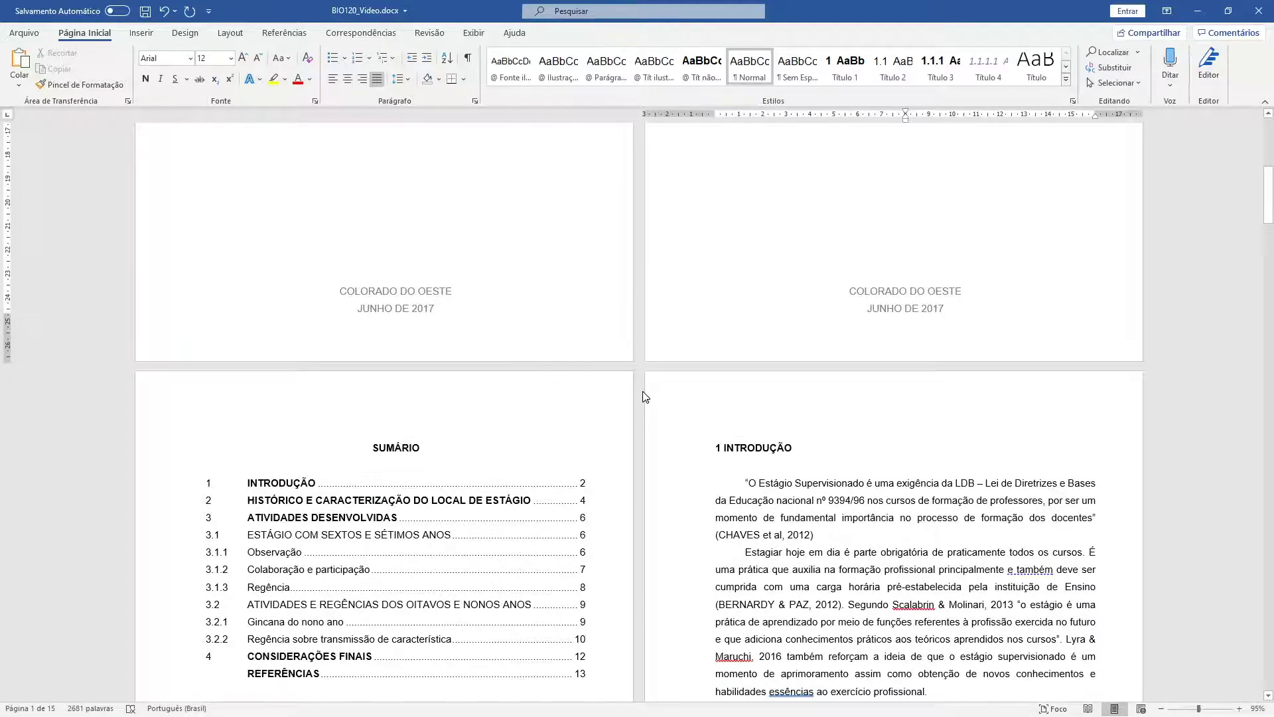
{"action": "scroll", "coordinate": [644, 395], "scroll_direction": "up", "scroll_amount": 5}
{"action": "left_click", "coordinate": [973, 455]}
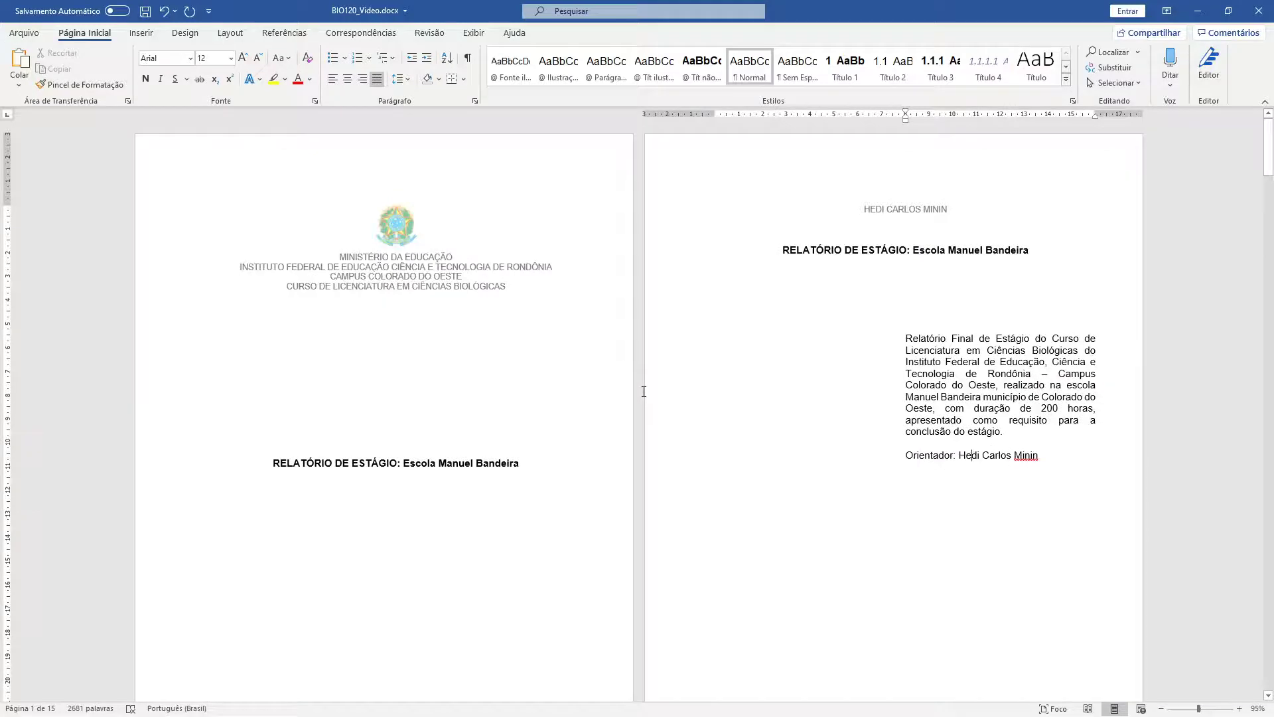